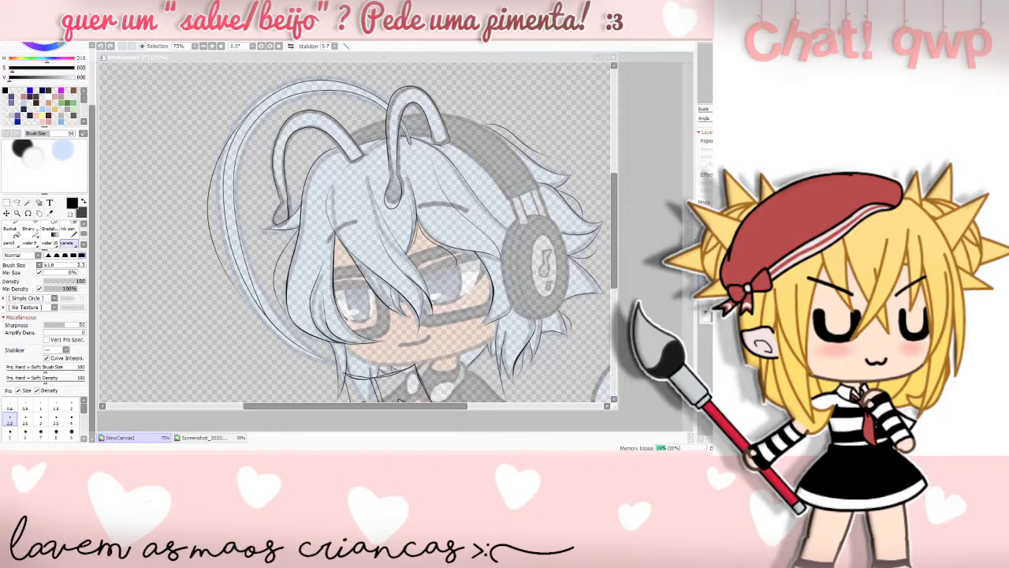
pyautogui.hotkey('alt', 'Tab')
pyautogui.hotkey('alt', 'Tab')
pyautogui.click(501, 434)
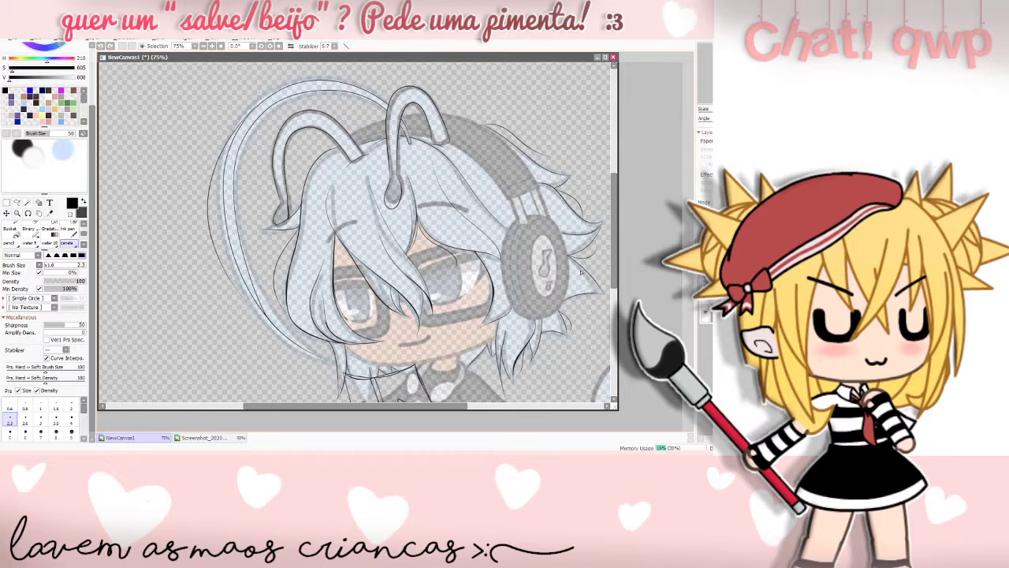
# - Undo the last few line-art strokes and redo one of them
pyautogui.hotkey('ctrl', 'z')
pyautogui.hotkey('ctrl', 'z')
pyautogui.hotkey('ctrl', 'z')
pyautogui.hotkey('ctrl', 'z')
pyautogui.hotkey('ctrl', 'y')
pyautogui.moveTo(614, 224); pyautogui.dragTo(614, 254)
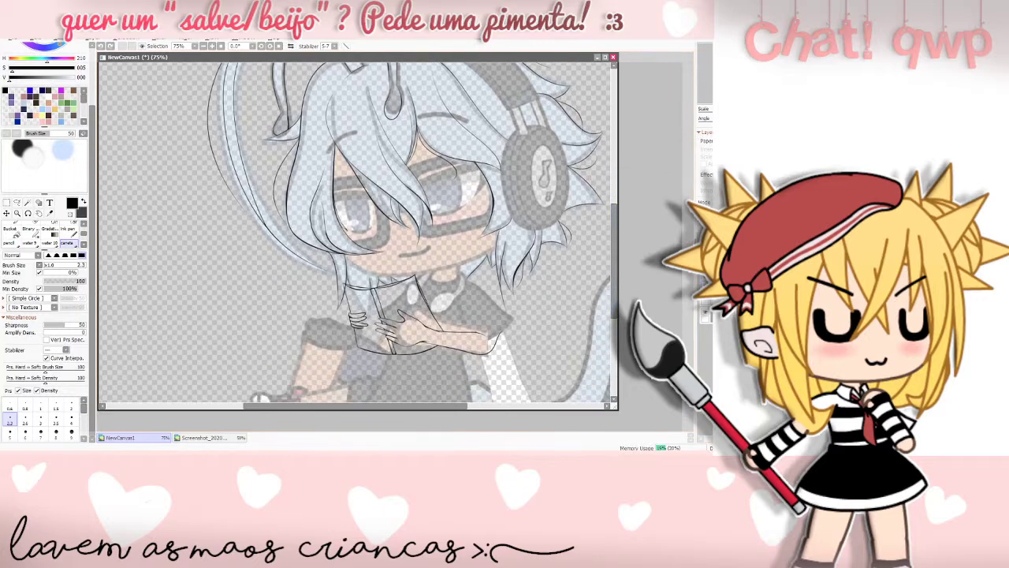
pyautogui.hotkey('alt', 'Tab')
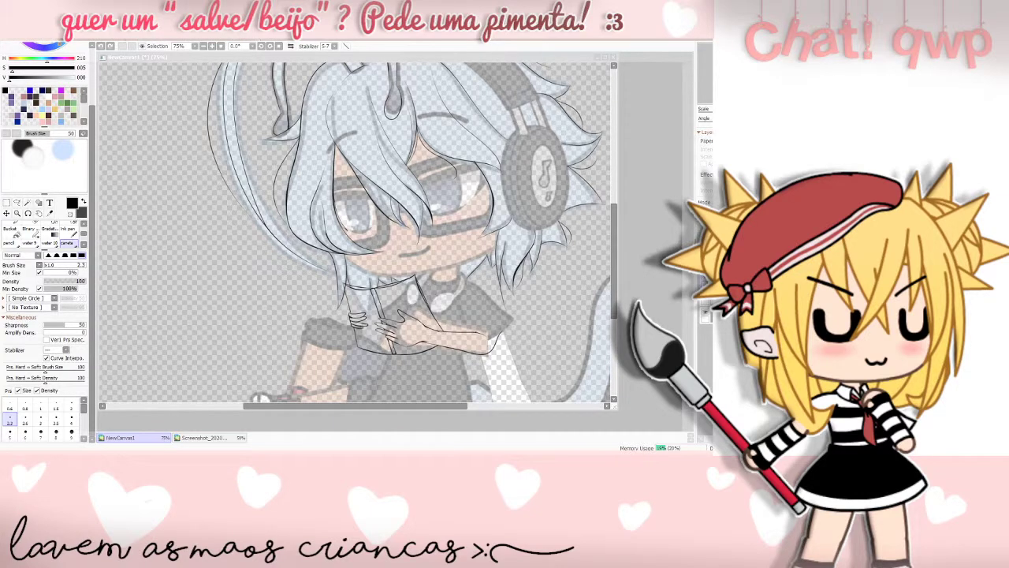
pyautogui.click(437, 309)
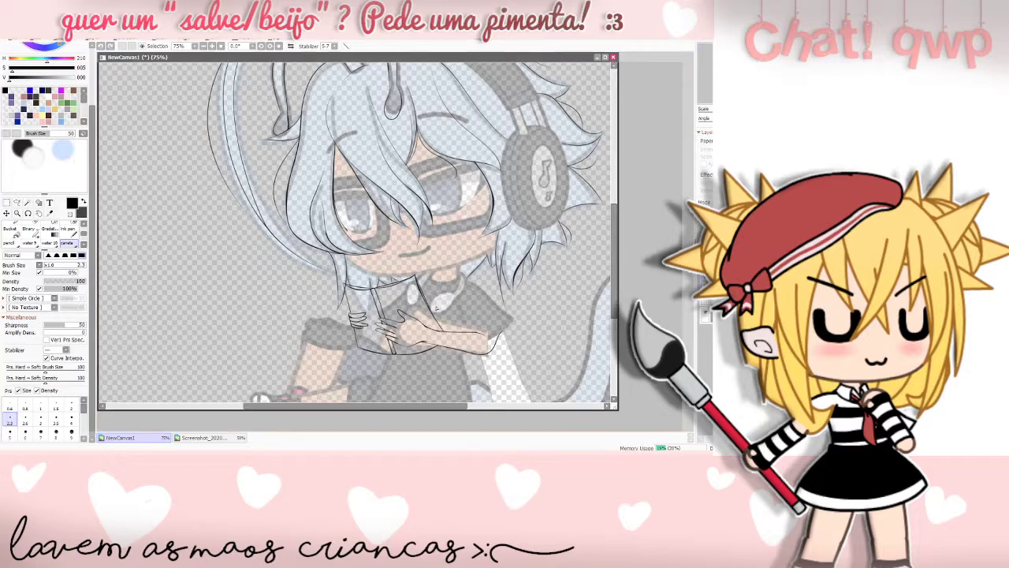
pyautogui.moveTo(613, 273); pyautogui.dragTo(614, 247)
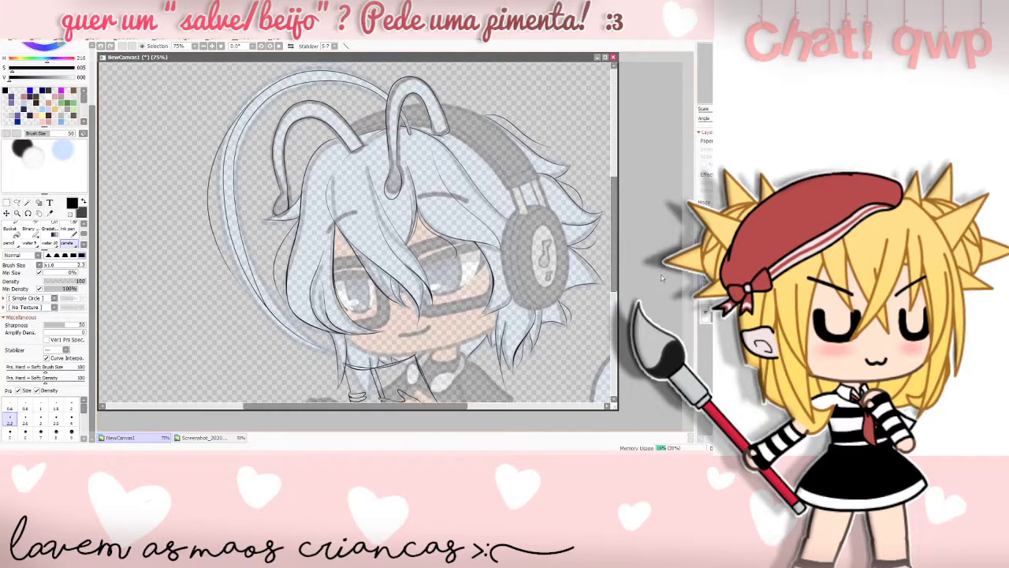
pyautogui.click(706, 312)
pyautogui.click(706, 312)
pyautogui.moveTo(615, 278); pyautogui.dragTo(614, 243)
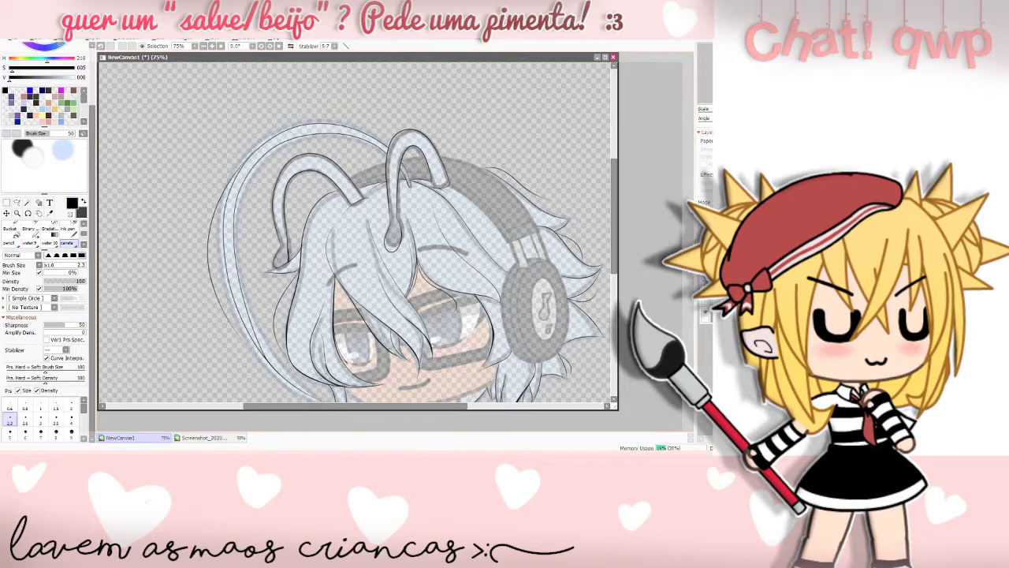
pyautogui.hotkey('alt', 'Tab')
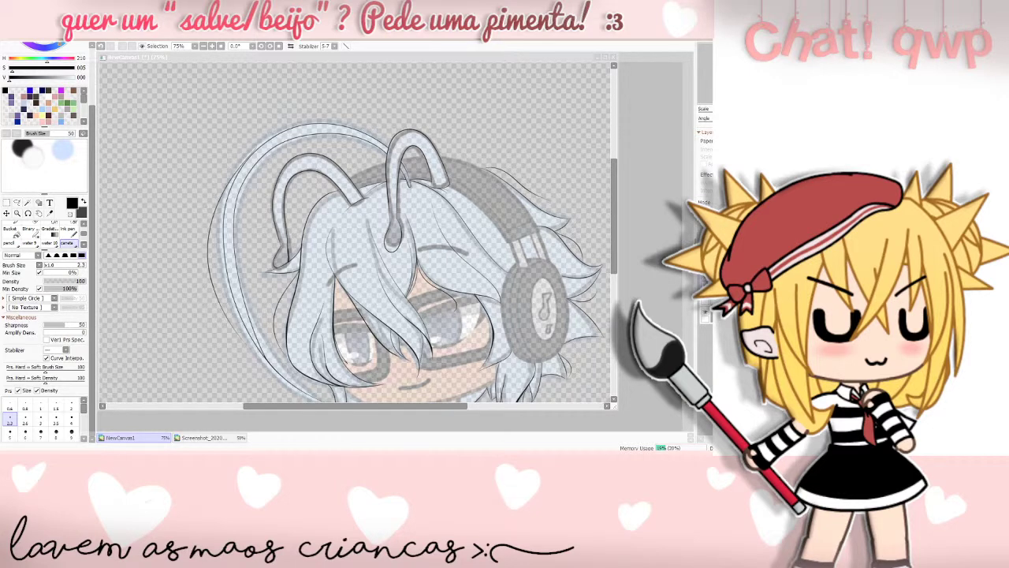
pyautogui.click(478, 433)
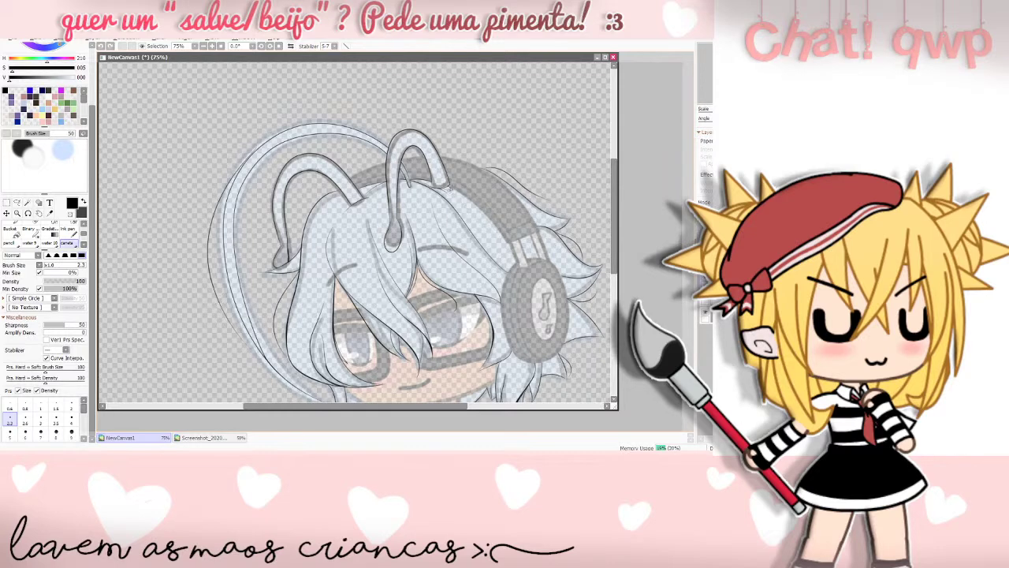
# - Try to ink the inner edge of the headphone band from the front antenna toward the ear cup
pyautogui.moveTo(448, 188); pyautogui.dragTo(497, 229)
pyautogui.hotkey('ctrl', 'z')
pyautogui.hotkey('ctrl', 'z')
pyautogui.moveTo(448, 187); pyautogui.dragTo(491, 222)
pyautogui.hotkey('ctrl', 'z')
pyautogui.moveTo(447, 187); pyautogui.dragTo(491, 221)
pyautogui.hotkey('ctrl', 'z')
pyautogui.hotkey('ctrl', 'z')
pyautogui.hotkey('ctrl', 'z')
pyautogui.hotkey('ctrl', 'z')
pyautogui.click(448, 189)
pyautogui.moveTo(449, 189); pyautogui.dragTo(512, 249)
pyautogui.hotkey('ctrl', 'z')
pyautogui.moveTo(453, 190); pyautogui.dragTo(509, 250)
pyautogui.hotkey('ctrl', 'z')
pyautogui.click(268, 461)
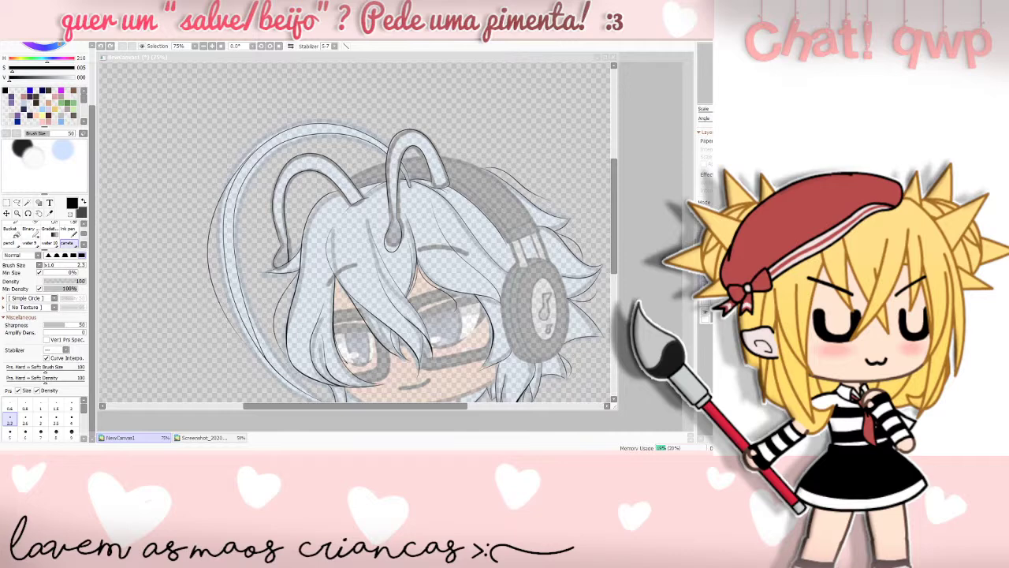
pyautogui.hotkey('alt', 'Tab')
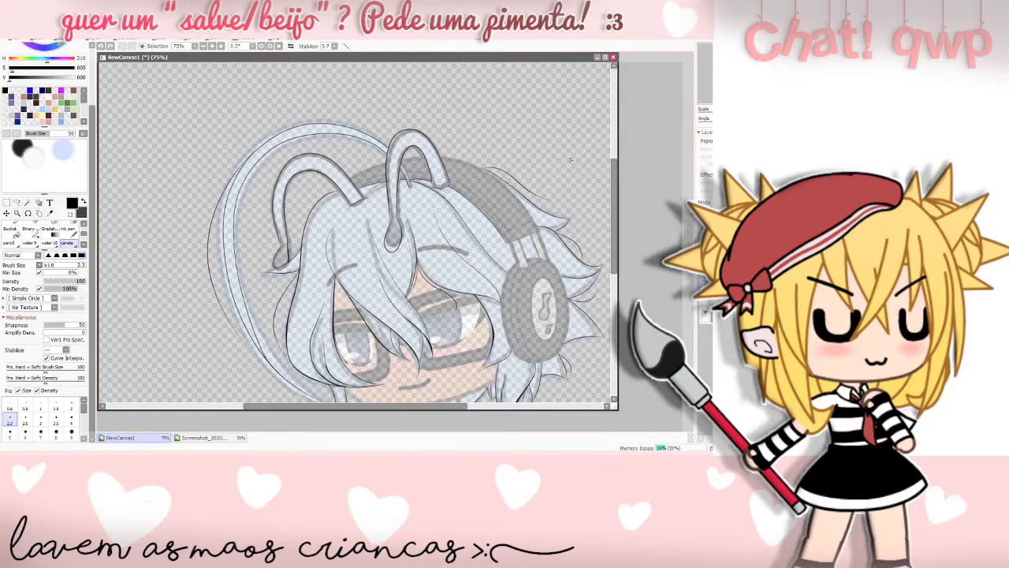
# - Ink the outer edge of the headphone band from the front antenna down to the ear cup, undoing and redrawing uneven strokes
pyautogui.moveTo(614, 206)
pyautogui.mouseDown()
pyautogui.moveTo(622, 234)
pyautogui.moveTo(614, 193)
pyautogui.mouseUp()
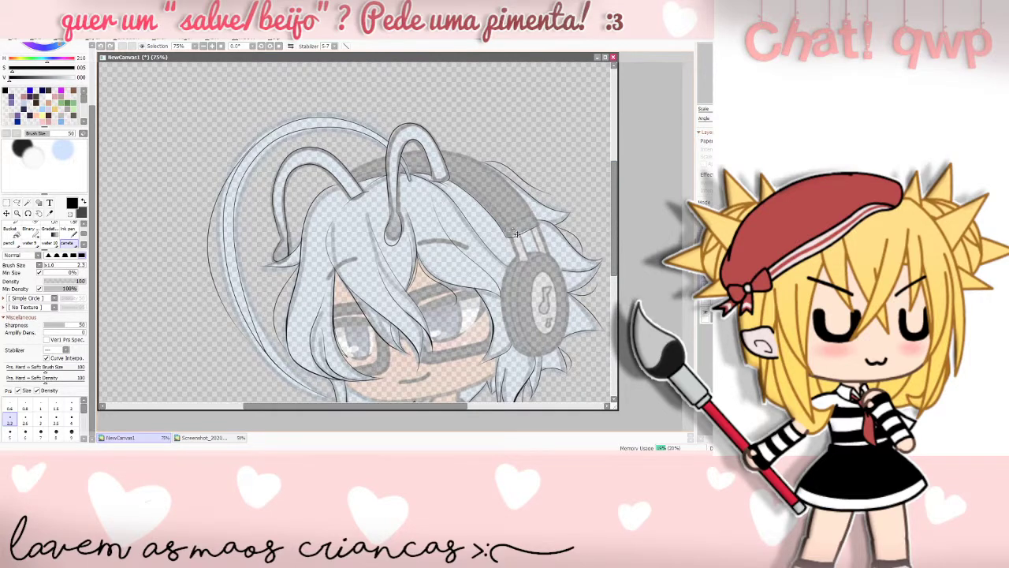
pyautogui.click(36, 233)
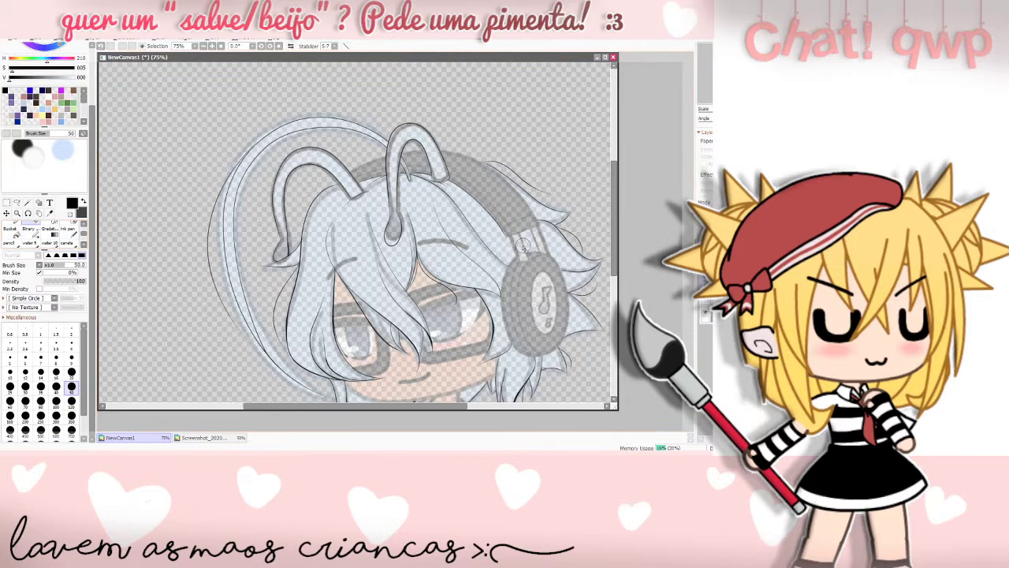
pyautogui.click(72, 243)
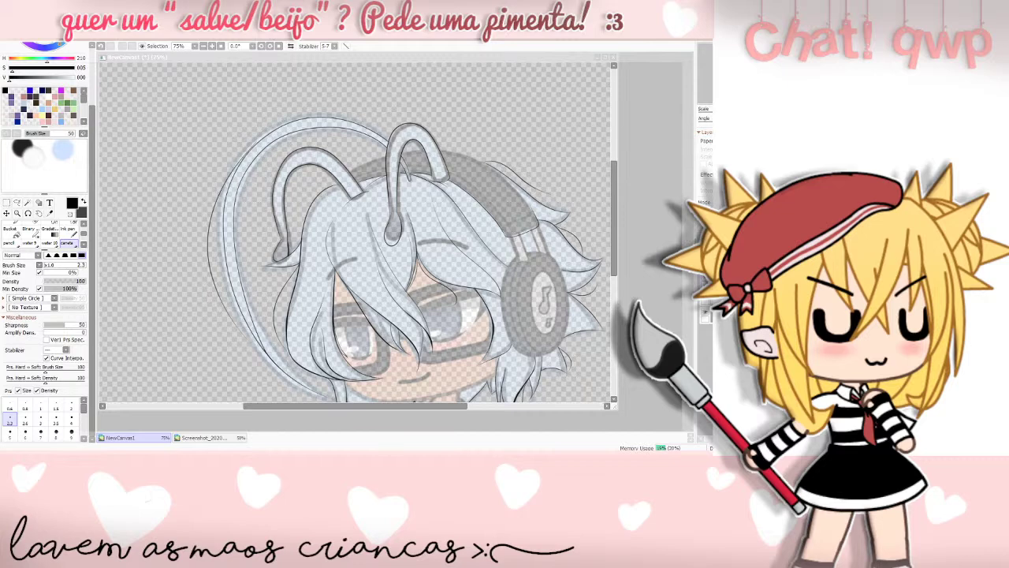
pyautogui.click(522, 224)
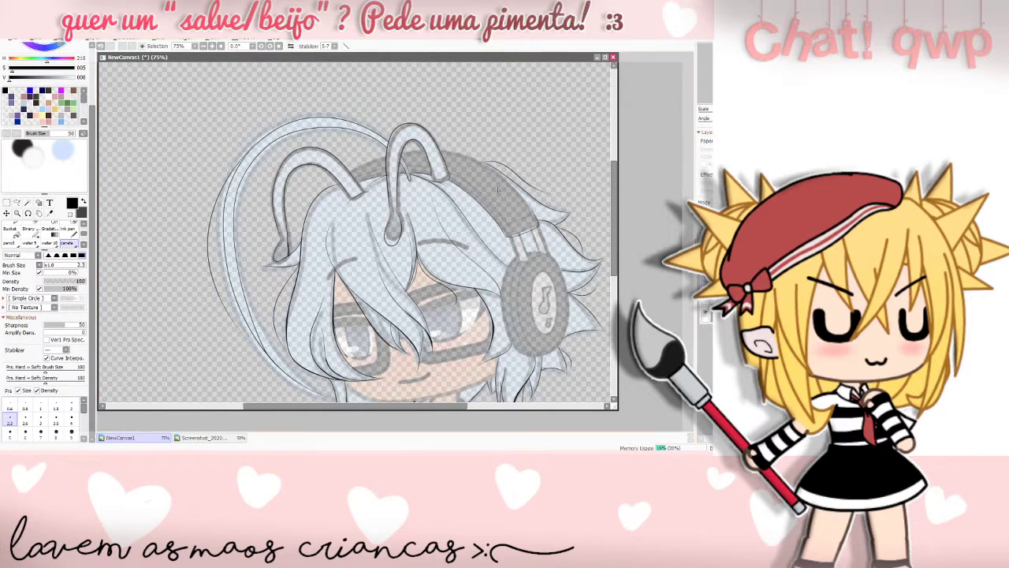
pyautogui.moveTo(532, 212)
pyautogui.mouseDown()
pyautogui.moveTo(456, 153)
pyautogui.moveTo(502, 175)
pyautogui.moveTo(527, 203)
pyautogui.mouseUp()
pyautogui.hotkey('ctrl', 'z')
pyautogui.hotkey('ctrl', 'z')
pyautogui.moveTo(445, 152); pyautogui.dragTo(504, 185)
pyautogui.hotkey('ctrl', 'z')
pyautogui.moveTo(456, 155)
pyautogui.mouseDown()
pyautogui.moveTo(494, 168)
pyautogui.moveTo(439, 152)
pyautogui.moveTo(497, 172)
pyautogui.moveTo(526, 201)
pyautogui.mouseUp()
pyautogui.hotkey('ctrl', 'z')
pyautogui.hotkey('ctrl', 'z')
pyautogui.hotkey('ctrl', 'z')
pyautogui.moveTo(404, 155)
pyautogui.mouseDown()
pyautogui.moveTo(428, 149)
pyautogui.moveTo(403, 155)
pyautogui.mouseUp()
pyautogui.hotkey('ctrl', 'z')
pyautogui.hotkey('ctrl', 'z')
pyautogui.hotkey('ctrl', 'z')
pyautogui.hotkey('ctrl', 'z')
pyautogui.moveTo(423, 153); pyautogui.dragTo(403, 156)
pyautogui.hotkey('ctrl', 'z')
pyautogui.hotkey('ctrl', 'z')
pyautogui.hotkey('ctrl', 'z')
pyautogui.hotkey('ctrl', 'z')
pyautogui.moveTo(411, 153)
pyautogui.mouseDown()
pyautogui.moveTo(438, 157)
pyautogui.moveTo(414, 151)
pyautogui.moveTo(405, 166)
pyautogui.moveTo(405, 157)
pyautogui.mouseUp()
pyautogui.hotkey('ctrl', 'z')
pyautogui.hotkey('ctrl', 'z')
pyautogui.hotkey('ctrl', 'z')
pyautogui.hotkey('ctrl', 'z')
pyautogui.hotkey('ctrl', 'z')
pyautogui.hotkey('ctrl', 'z')
pyautogui.hotkey('ctrl', 'z')
pyautogui.click(250, 454)
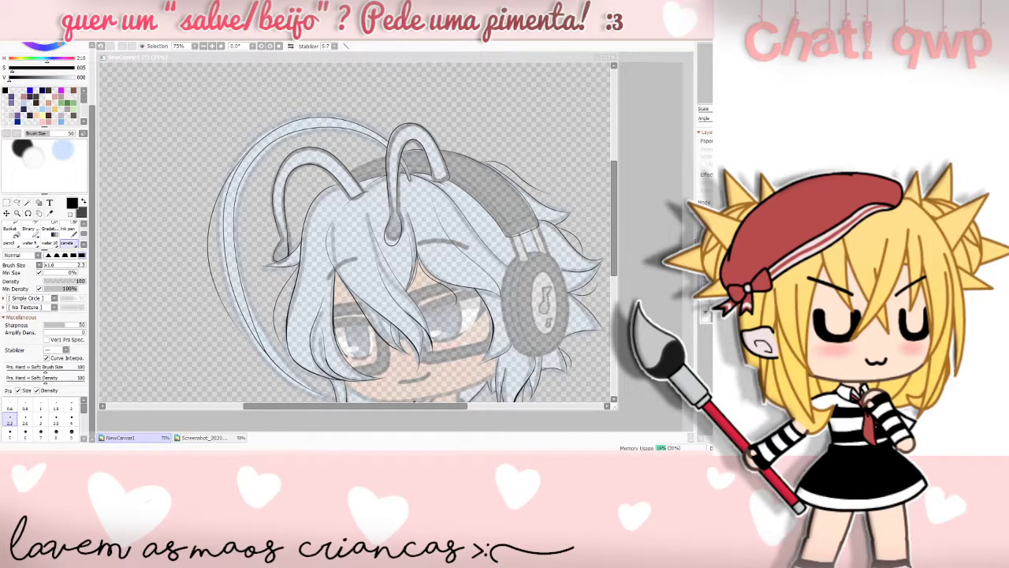
pyautogui.click(485, 433)
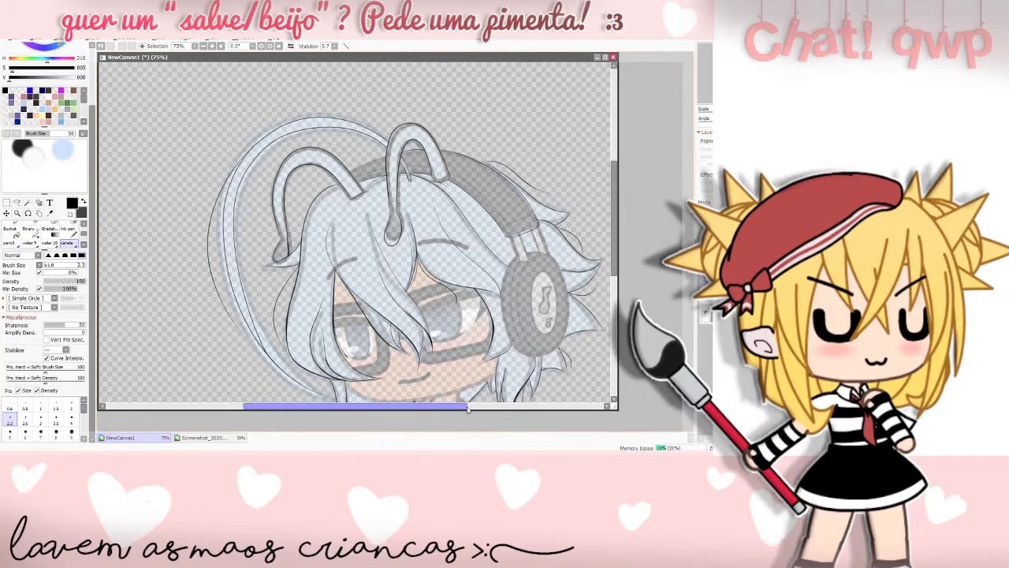
# - Clean up the line art around the headphone band with the eraser at size 9, and return to the 2.3 pen
pyautogui.hotkey('alt', 'Tab')
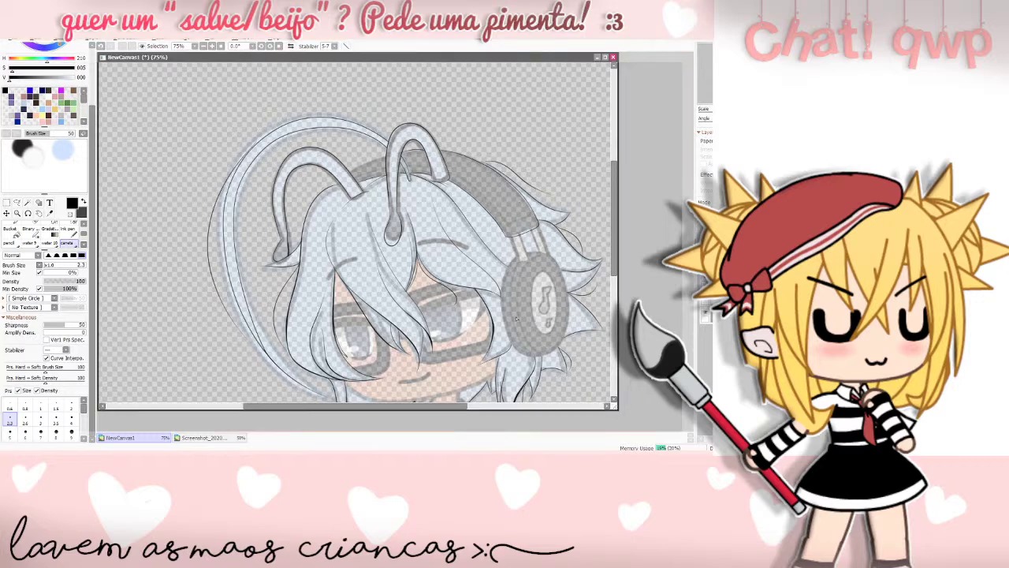
pyautogui.scroll(2, 581, 270)
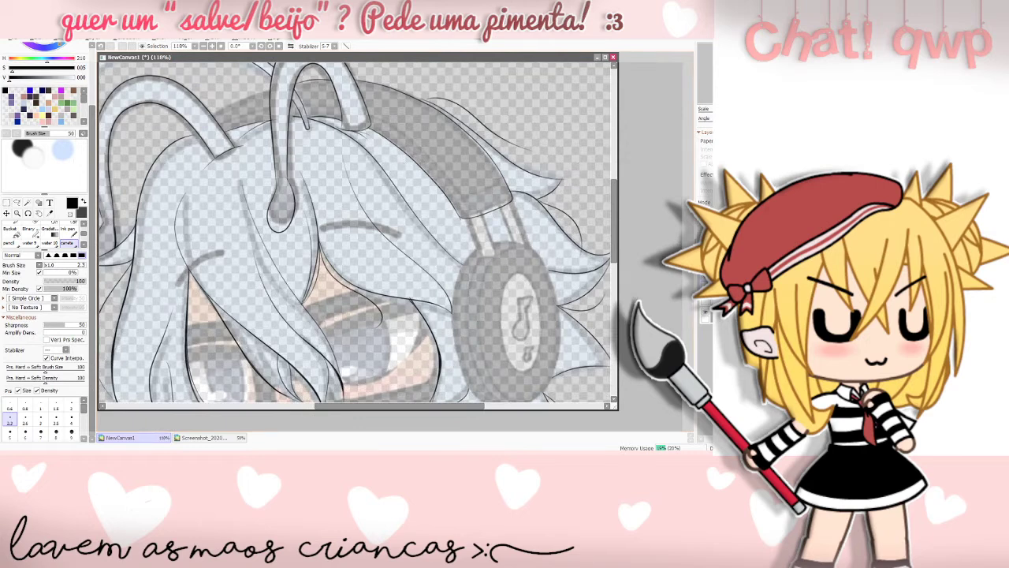
pyautogui.hotkey('alt', 'Tab')
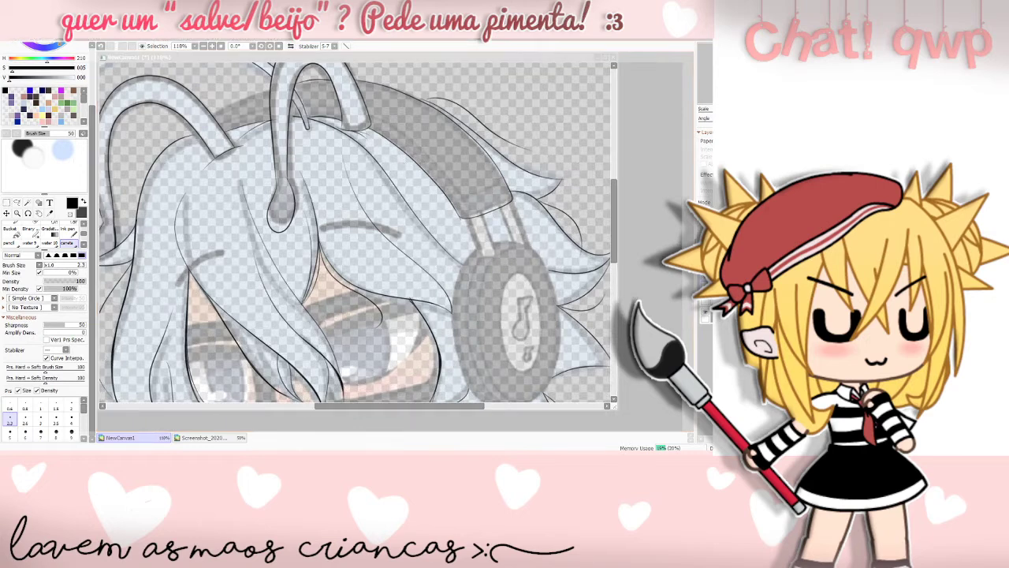
pyautogui.hotkey('alt', 'Tab')
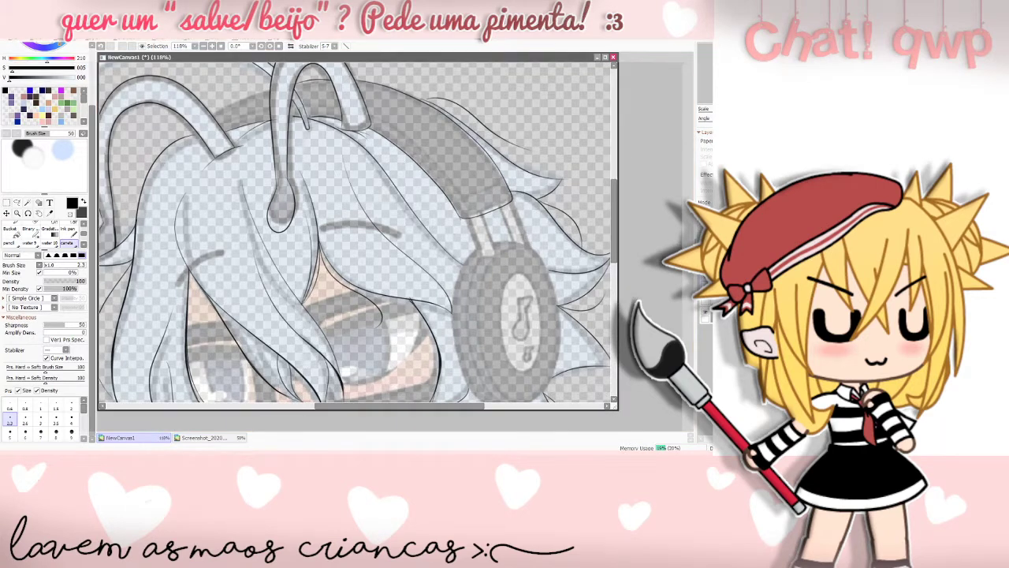
pyautogui.scroll(-1, 282, 275)
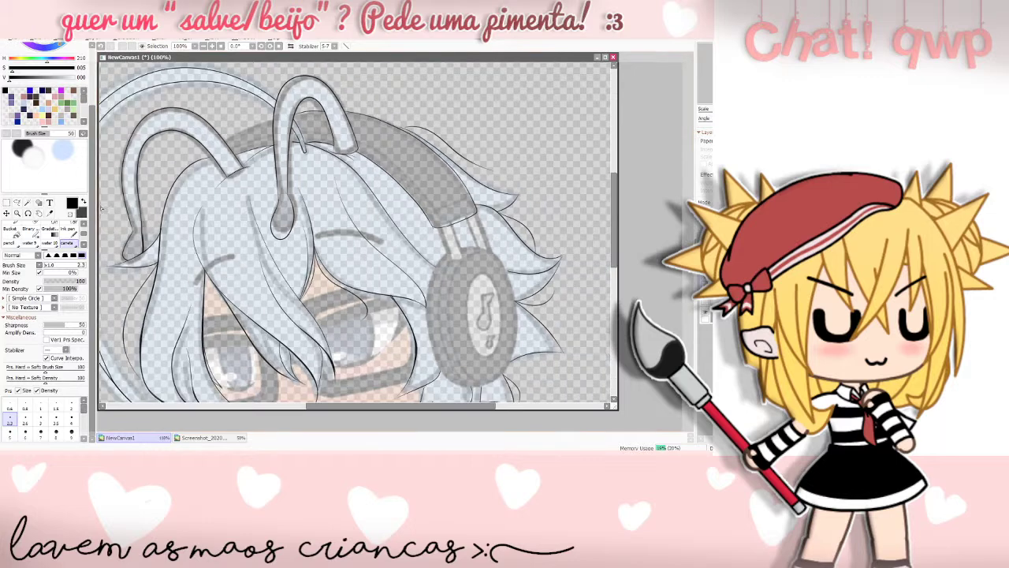
pyautogui.click(35, 224)
pyautogui.click(72, 357)
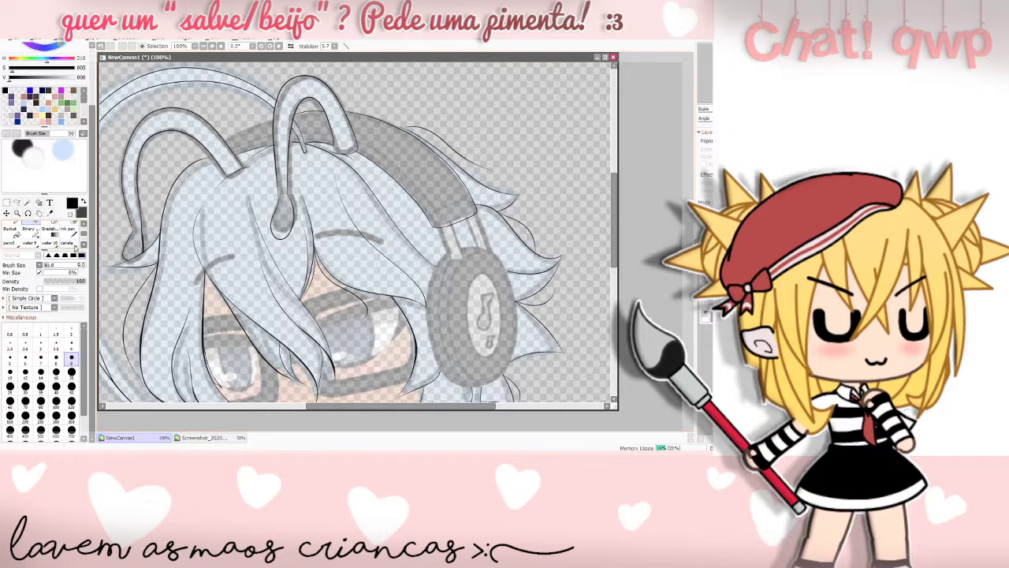
pyautogui.click(76, 244)
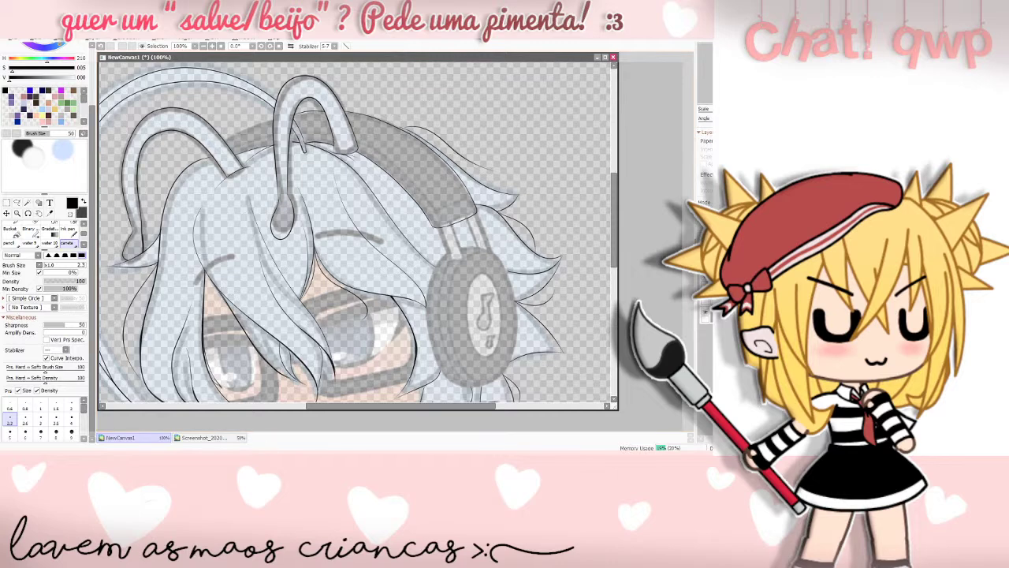
pyautogui.hotkey('alt', 'Tab')
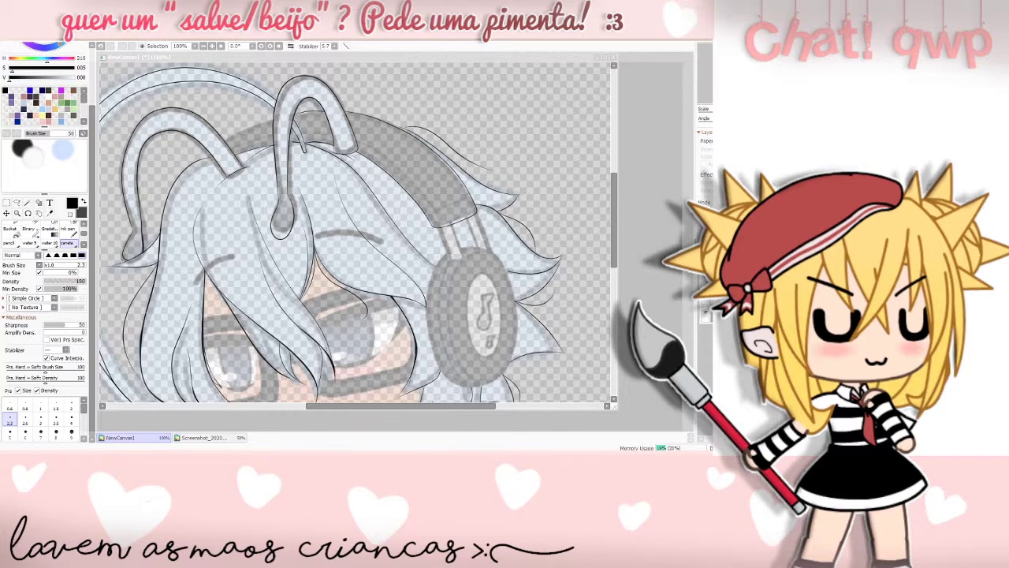
pyautogui.hotkey('alt', 'Tab')
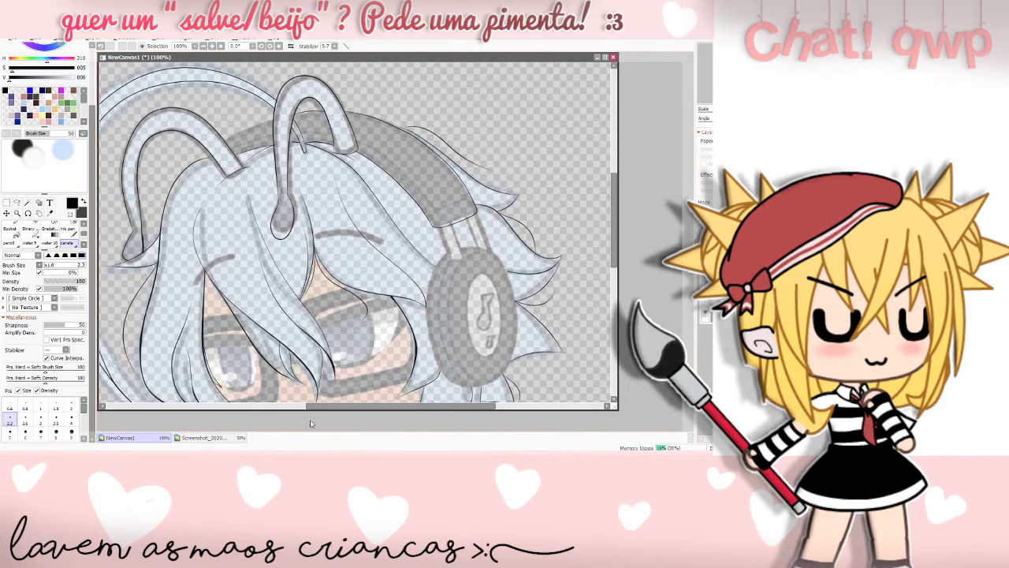
pyautogui.hotkey('alt', 'Tab')
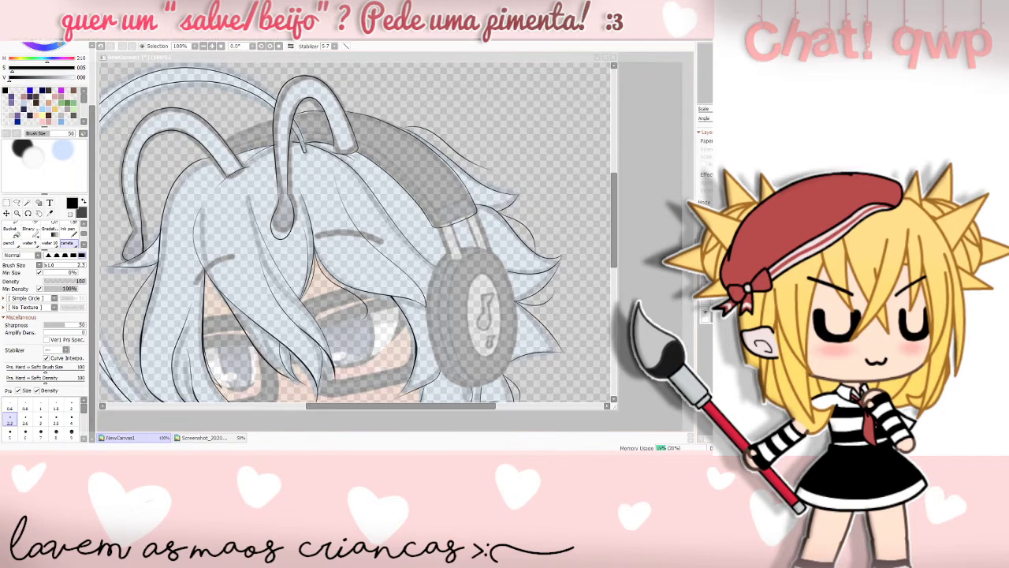
pyautogui.hotkey('alt', 'Tab')
pyautogui.moveTo(614, 218)
pyautogui.mouseDown()
pyautogui.moveTo(610, 309)
pyautogui.moveTo(632, 221)
pyautogui.mouseUp()
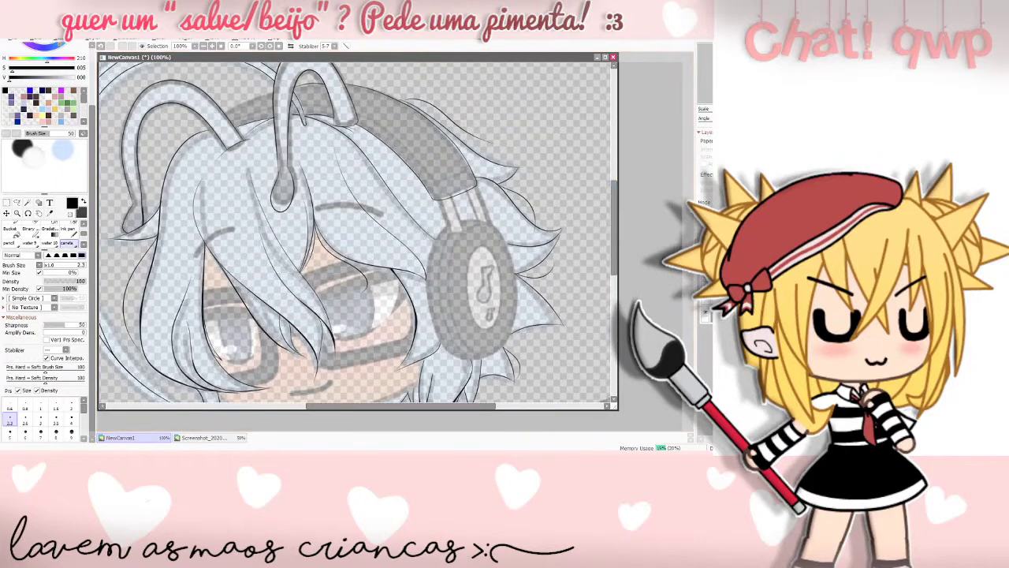
pyautogui.hotkey('ctrl', 'z')
pyautogui.hotkey('ctrl', 'y')
pyautogui.moveTo(614, 263); pyautogui.dragTo(625, 245)
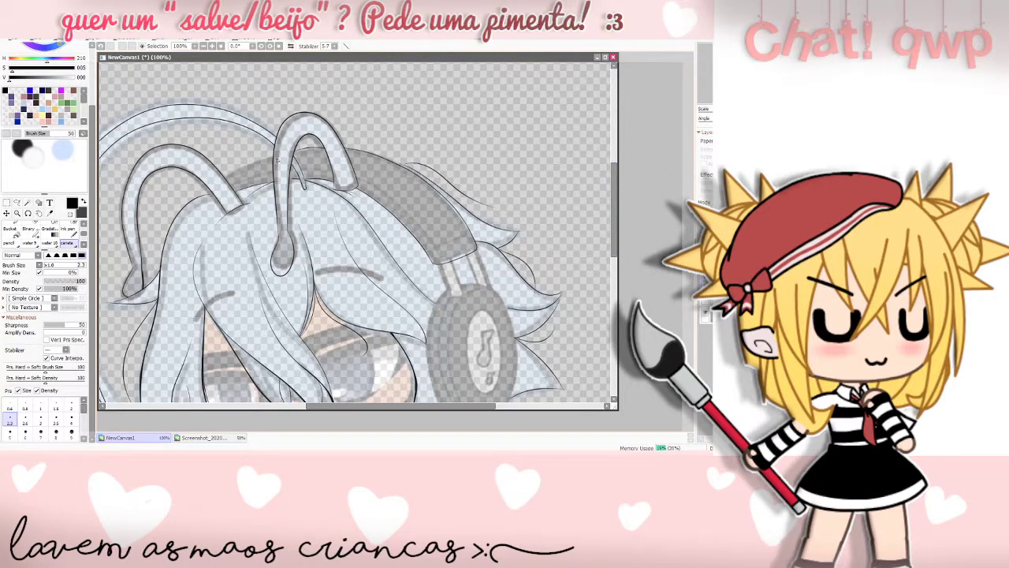
# - Erase the headband line overlapping the front antenna with the size 9 eraser, and return to the 2.3 pen
pyautogui.click(31, 227)
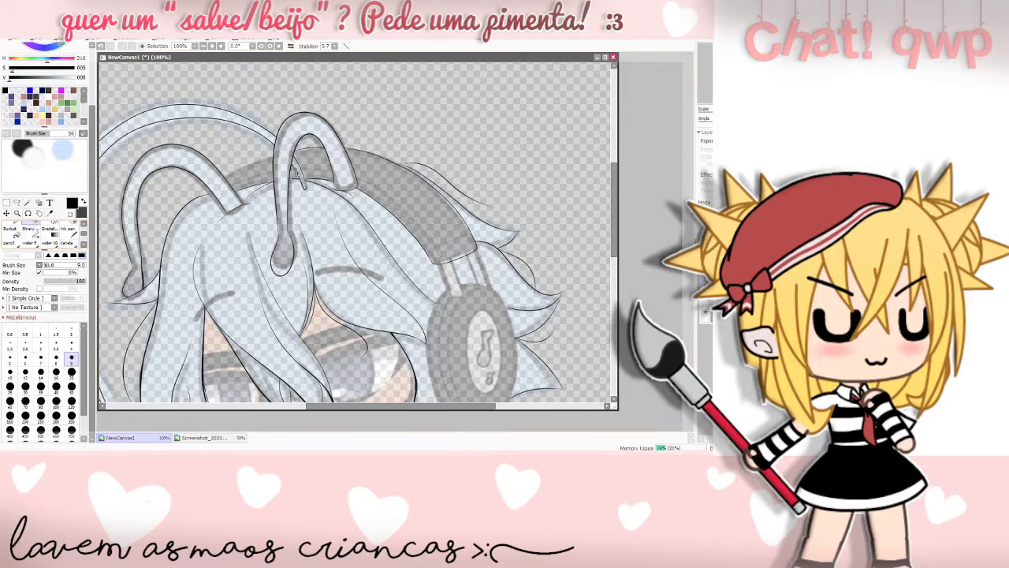
pyautogui.hotkey('ctrl', 'z')
pyautogui.moveTo(296, 150); pyautogui.dragTo(291, 161)
pyautogui.click(70, 243)
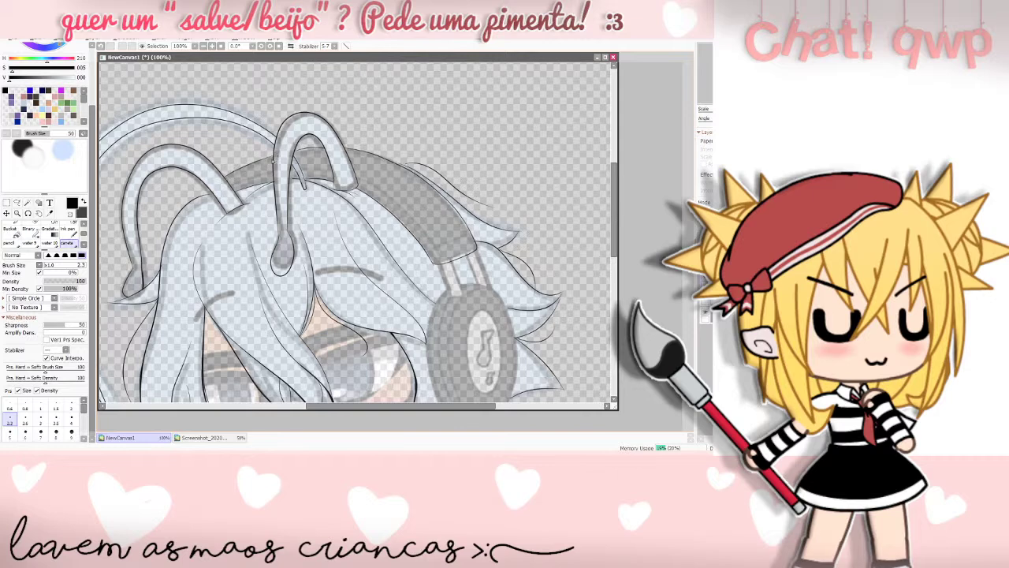
pyautogui.click(50, 238)
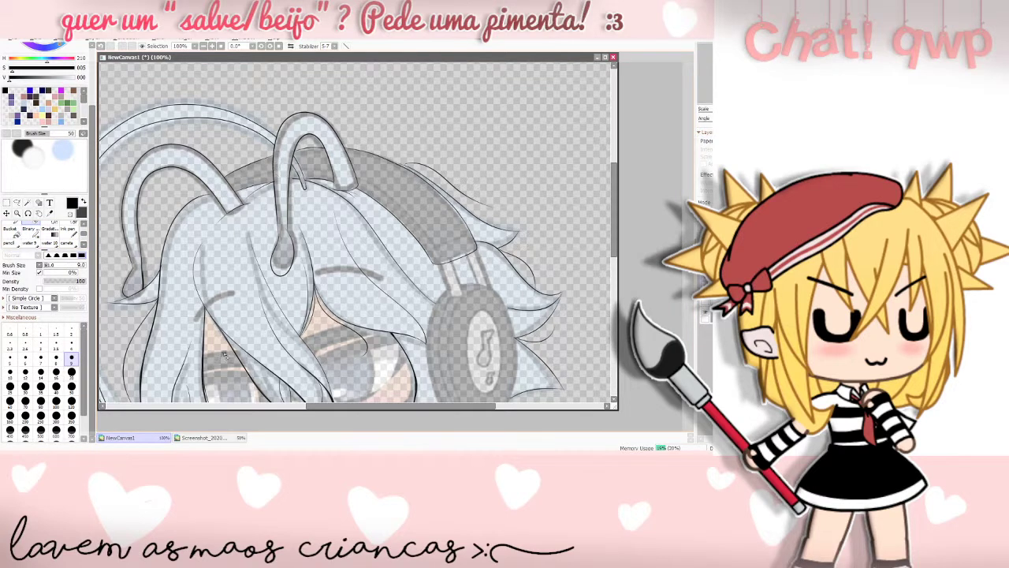
pyautogui.hotkey('alt', 'Tab')
pyautogui.click(77, 242)
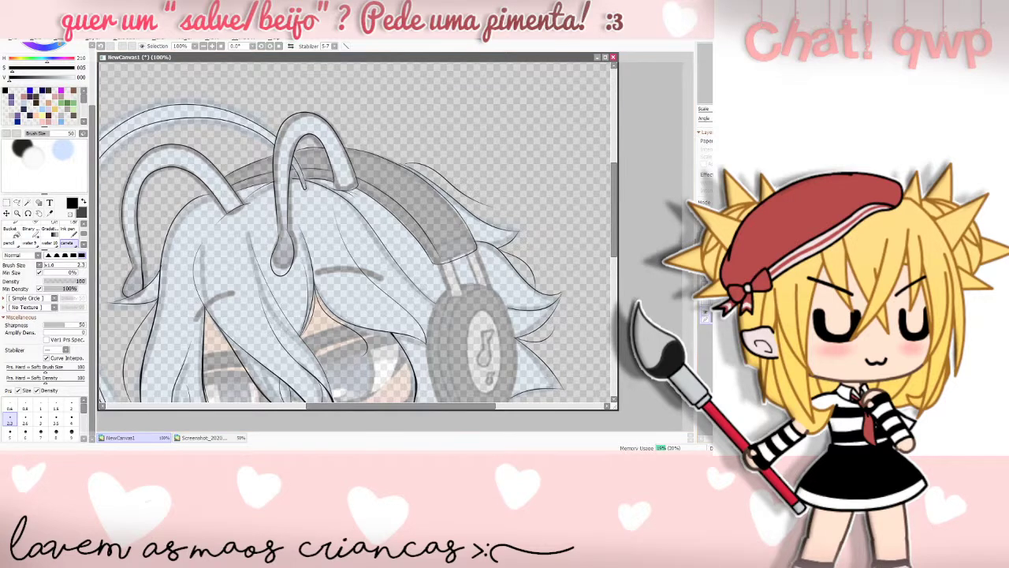
# - Raise the opacity of the reference drawing beneath the line art slightly
pyautogui.moveTo(739, 211); pyautogui.dragTo(757, 211)
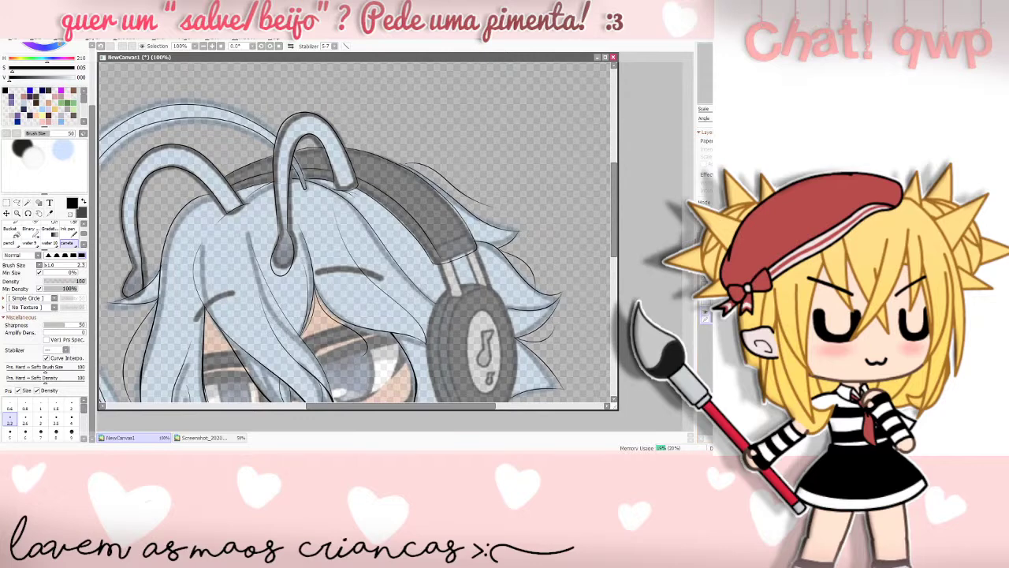
pyautogui.click(706, 315)
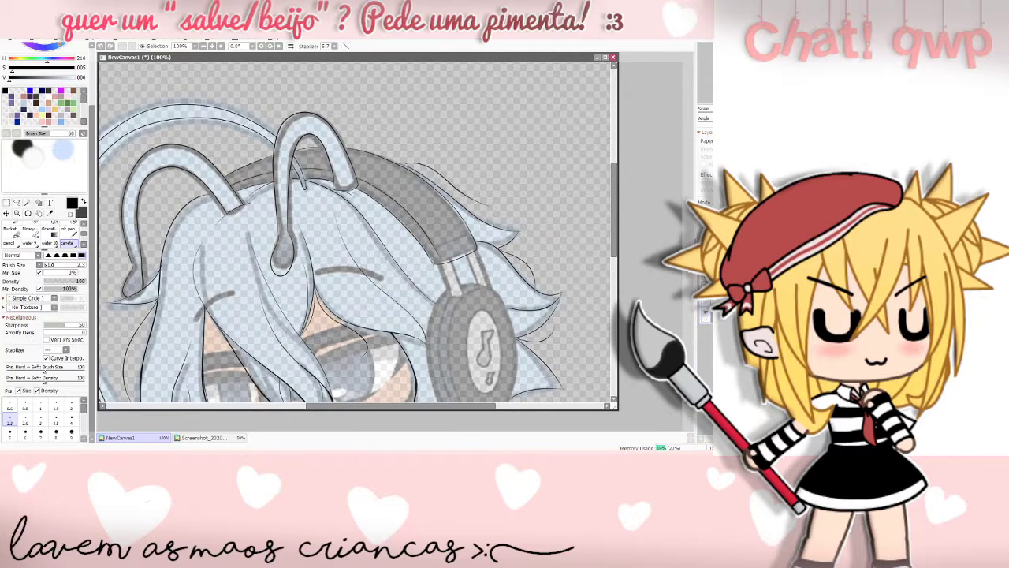
pyautogui.click(705, 314)
pyautogui.click(706, 315)
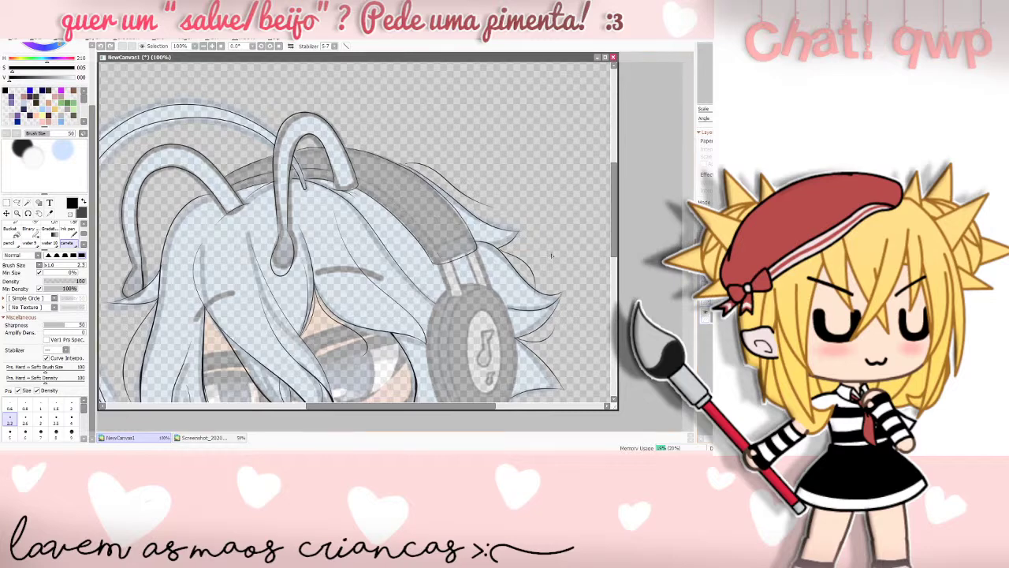
# - Ink the inner edge of the headphone band from the front antenna down to the band's lower end
pyautogui.moveTo(357, 189); pyautogui.dragTo(434, 261)
pyautogui.click(303, 453)
pyautogui.scroll(2, 621, 232)
pyautogui.scroll(-1, 620, 232)
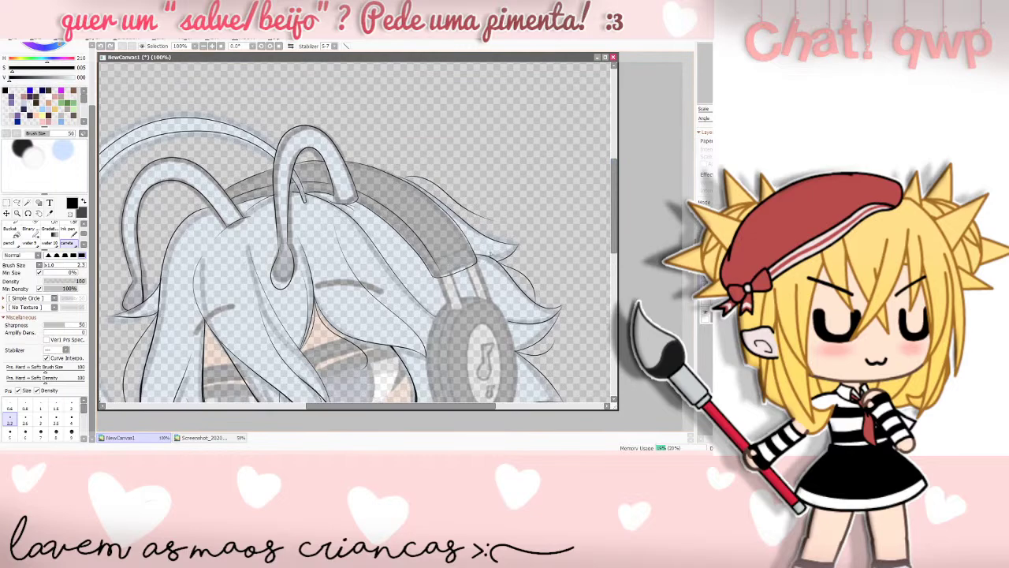
pyautogui.scroll(-3, 394, 185)
pyautogui.scroll(3, 359, 207)
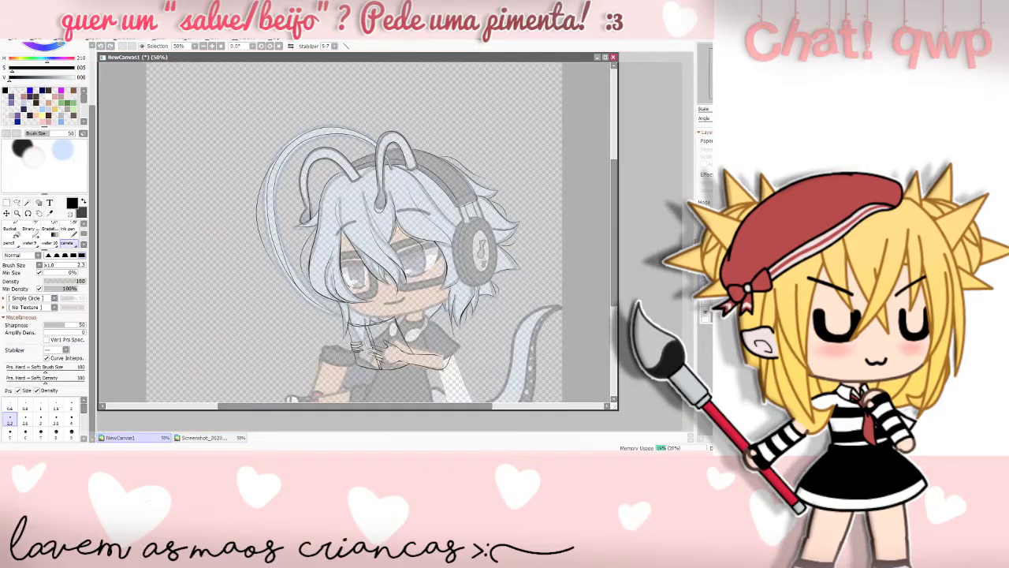
pyautogui.scroll(2, 433, 400)
pyautogui.moveTo(400, 407); pyautogui.dragTo(492, 407)
pyautogui.scroll(4, 383, 268)
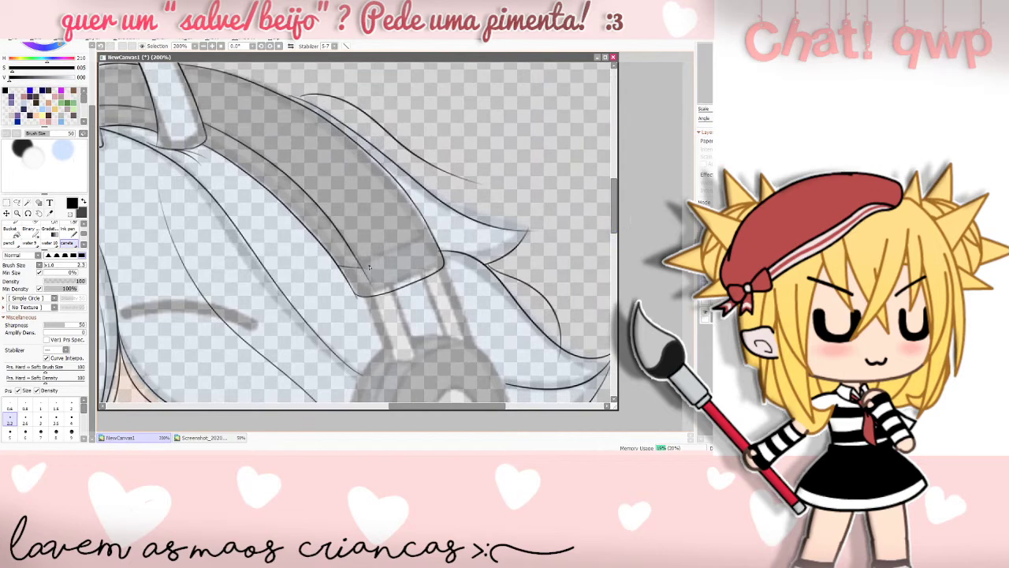
# - Ink the seam across the band's lower end, clean up the line ends with the size 9 eraser, and return to the 2.3 pen
pyautogui.moveTo(364, 267)
pyautogui.mouseDown()
pyautogui.moveTo(430, 232)
pyautogui.moveTo(361, 270)
pyautogui.moveTo(384, 262)
pyautogui.mouseUp()
pyautogui.hotkey('ctrl', 'z')
pyautogui.click(33, 224)
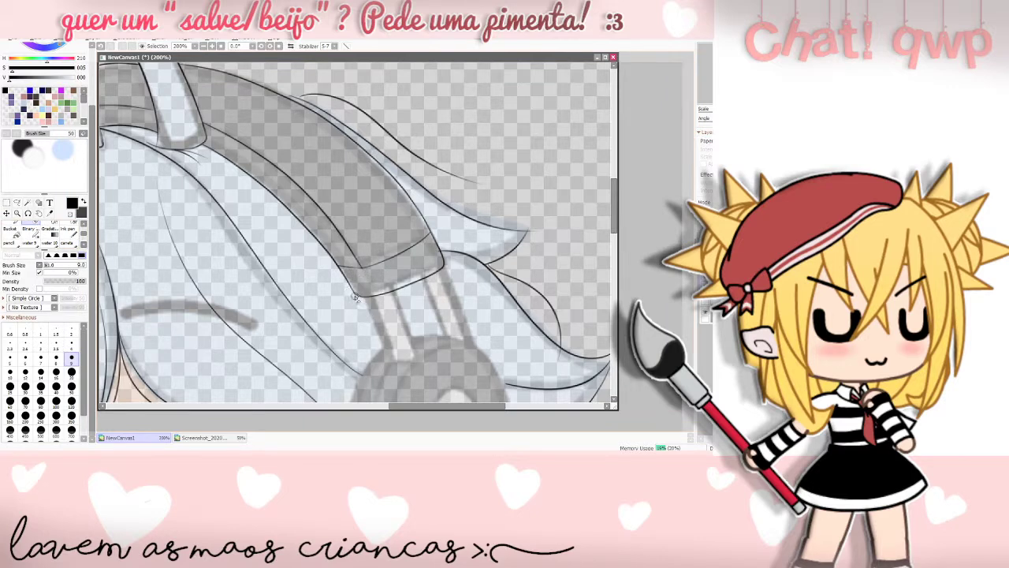
pyautogui.click(69, 245)
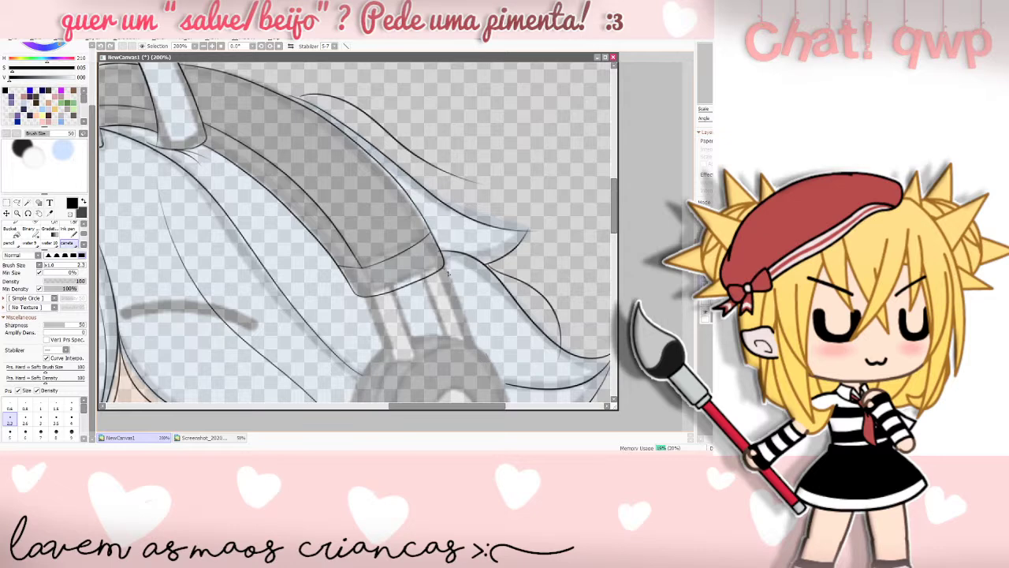
# - Ink the outer edge of the headphone rod farther from the face, from the band down to the ear cup
pyautogui.moveTo(470, 339); pyautogui.dragTo(478, 351)
pyautogui.hotkey('ctrl', 'z')
pyautogui.moveTo(444, 267); pyautogui.dragTo(476, 346)
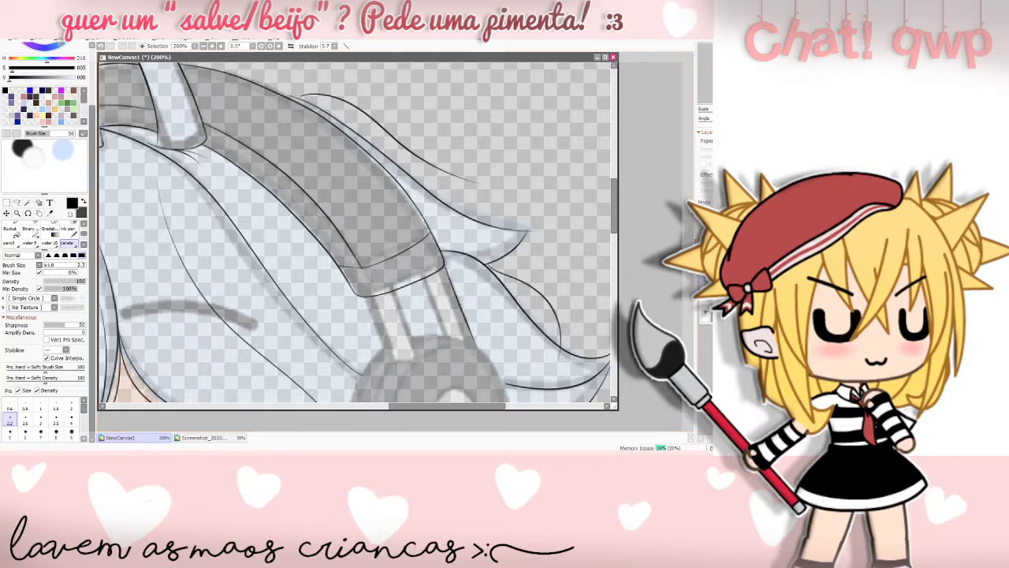
pyautogui.hotkey('alt', 'Tab')
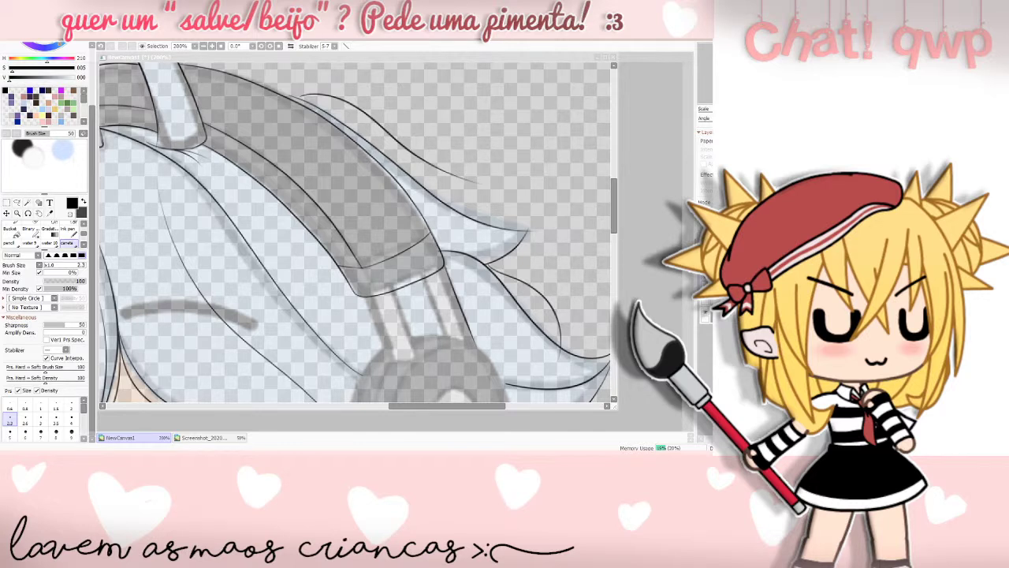
pyautogui.moveTo(441, 269); pyautogui.dragTo(466, 336)
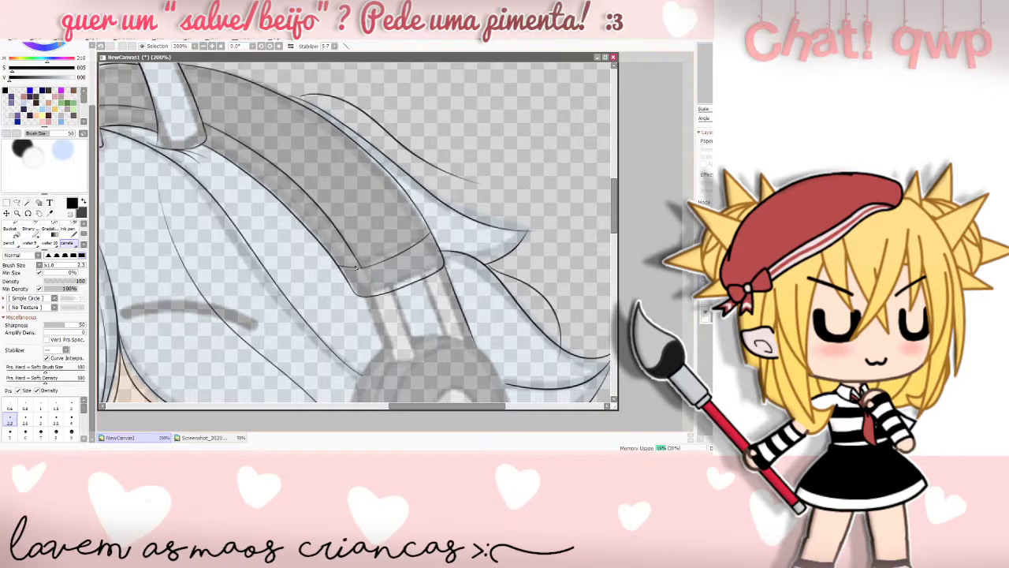
pyautogui.moveTo(360, 267); pyautogui.dragTo(362, 269)
pyautogui.moveTo(432, 230)
pyautogui.mouseDown()
pyautogui.moveTo(421, 243)
pyautogui.moveTo(430, 235)
pyautogui.mouseUp()
pyautogui.hotkey('ctrl', 'z')
pyautogui.hotkey('ctrl', 'z')
pyautogui.hotkey('ctrl', 'z')
pyautogui.hotkey('ctrl', 'z')
pyautogui.hotkey('ctrl', 'z')
pyautogui.hotkey('ctrl', 'z')
# - Ink the inner edge of the rod farther from the face and go over its outer edge, redrawing uneven strokes
pyautogui.moveTo(614, 210); pyautogui.dragTo(614, 233)
pyautogui.moveTo(425, 134); pyautogui.dragTo(450, 191)
pyautogui.hotkey('ctrl', 'z')
pyautogui.moveTo(428, 144); pyautogui.dragTo(446, 187)
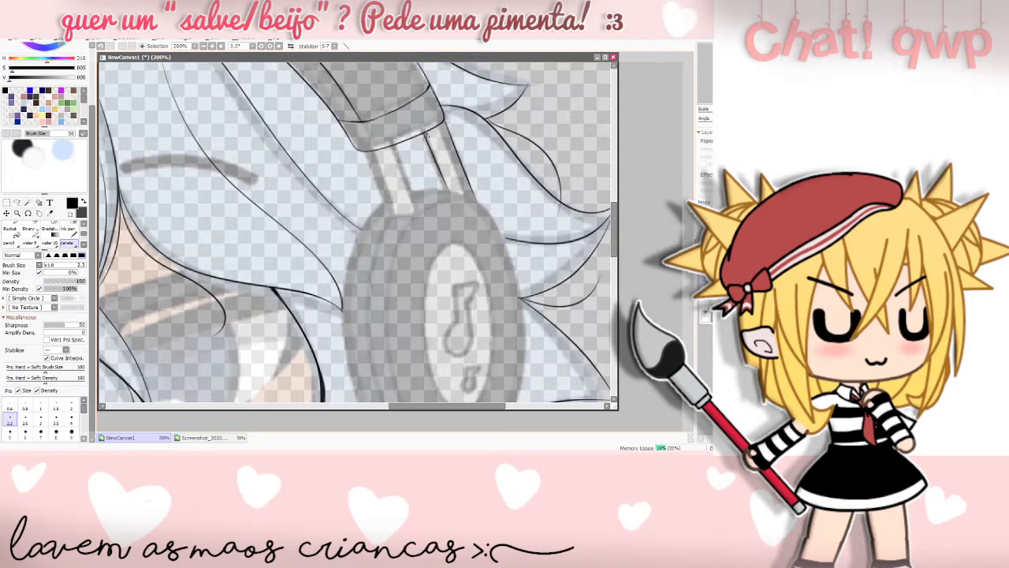
pyautogui.hotkey('ctrl', 'z')
pyautogui.moveTo(424, 132); pyautogui.dragTo(449, 199)
pyautogui.moveTo(451, 137); pyautogui.dragTo(473, 193)
# - Ink the face-side edge of the rod nearer the face from the band down to the ear cup, undoing and redrawing uneven strokes
pyautogui.moveTo(367, 153); pyautogui.dragTo(390, 214)
pyautogui.hotkey('ctrl', 'z')
pyautogui.moveTo(369, 150); pyautogui.dragTo(396, 219)
pyautogui.hotkey('ctrl', 'z')
pyautogui.moveTo(369, 151); pyautogui.dragTo(394, 220)
pyautogui.hotkey('ctrl', 'z')
pyautogui.moveTo(368, 151); pyautogui.dragTo(395, 218)
pyautogui.click(228, 459)
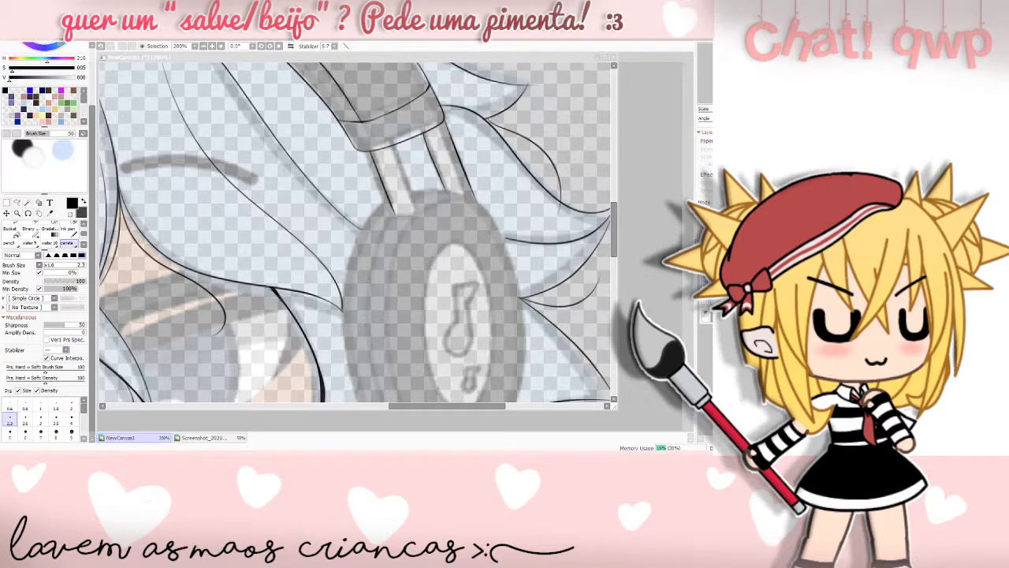
pyautogui.click(462, 400)
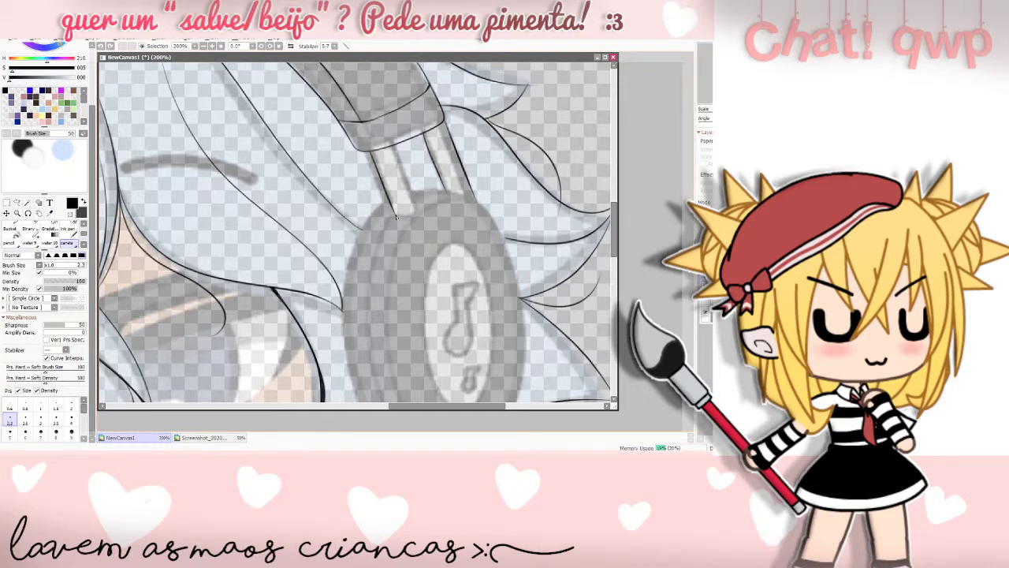
# - Ink the other edge and the rounded lower end of the rod nearer the face, undoing and redrawing uneven strokes
pyautogui.moveTo(396, 216)
pyautogui.mouseDown()
pyautogui.moveTo(420, 209)
pyautogui.moveTo(393, 145)
pyautogui.moveTo(419, 211)
pyautogui.mouseUp()
pyautogui.hotkey('ctrl', 'z')
pyautogui.hotkey('ctrl', 'z')
pyautogui.moveTo(395, 145); pyautogui.dragTo(416, 210)
pyautogui.hotkey('ctrl', 'z')
pyautogui.moveTo(396, 146); pyautogui.dragTo(417, 206)
pyautogui.hotkey('ctrl', 'z')
pyautogui.moveTo(394, 145); pyautogui.dragTo(418, 208)
pyautogui.hotkey('ctrl', 'z')
pyautogui.moveTo(394, 145); pyautogui.dragTo(420, 210)
pyautogui.hotkey('ctrl', 'z')
pyautogui.hotkey('ctrl', 'z')
pyautogui.hotkey('ctrl', 'z')
pyautogui.moveTo(393, 147); pyautogui.dragTo(419, 205)
pyautogui.hotkey('ctrl', 'z')
pyautogui.moveTo(395, 148)
pyautogui.mouseDown()
pyautogui.moveTo(417, 218)
pyautogui.moveTo(385, 138)
pyautogui.moveTo(421, 214)
pyautogui.mouseUp()
pyautogui.hotkey('ctrl', 'z')
pyautogui.hotkey('ctrl', 'z')
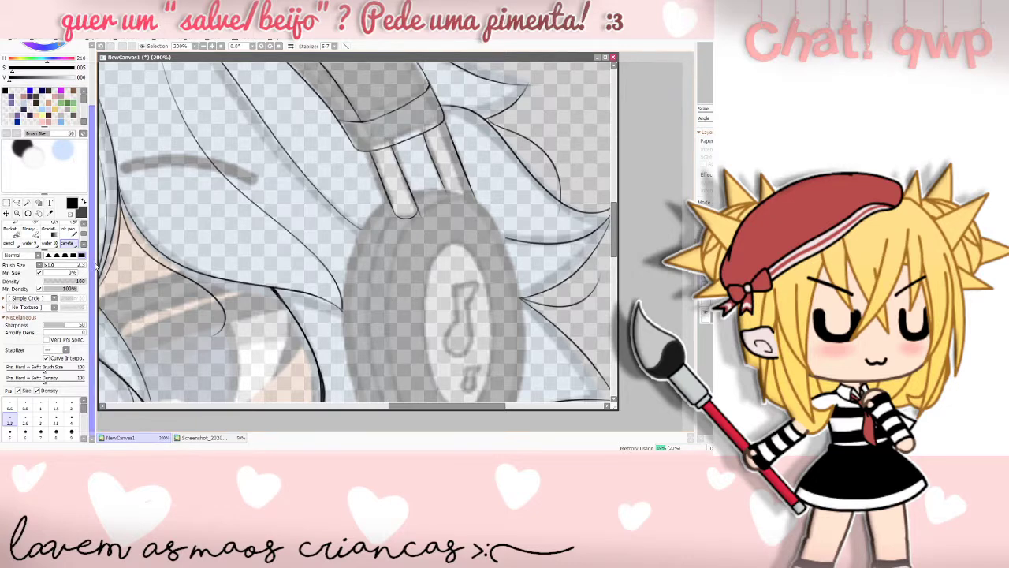
# - Clean up the lines at the rod's rounded end with the size 9 eraser, and return to the 2.3 pen
pyautogui.click(31, 229)
pyautogui.click(32, 223)
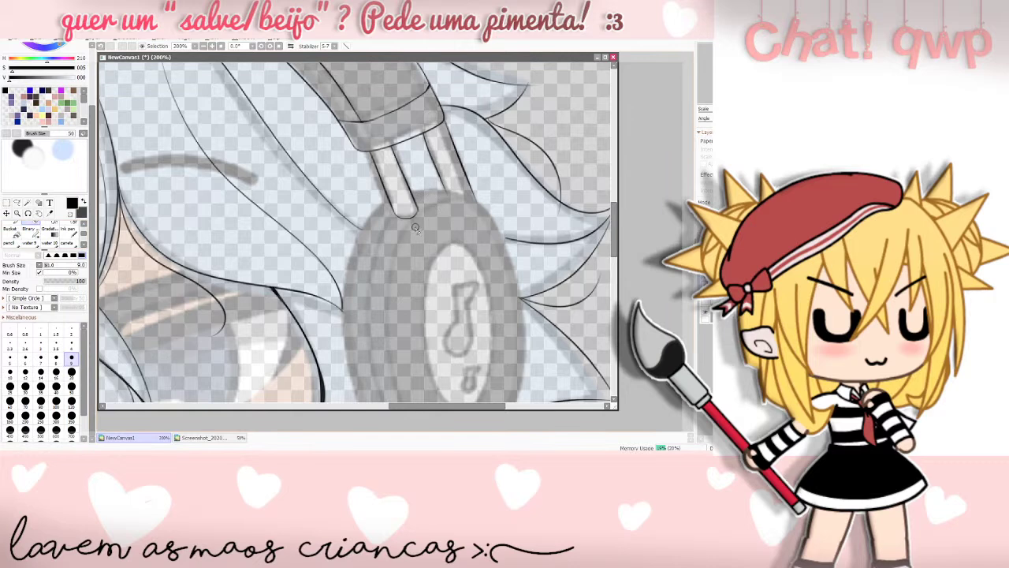
pyautogui.hotkey('alt', 'Tab')
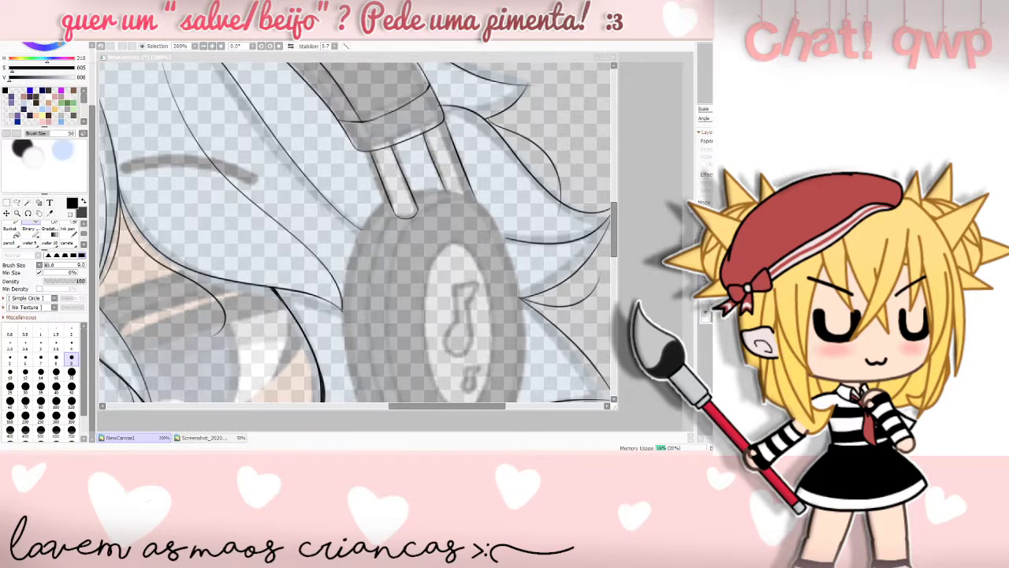
pyautogui.hotkey('alt', 'Tab')
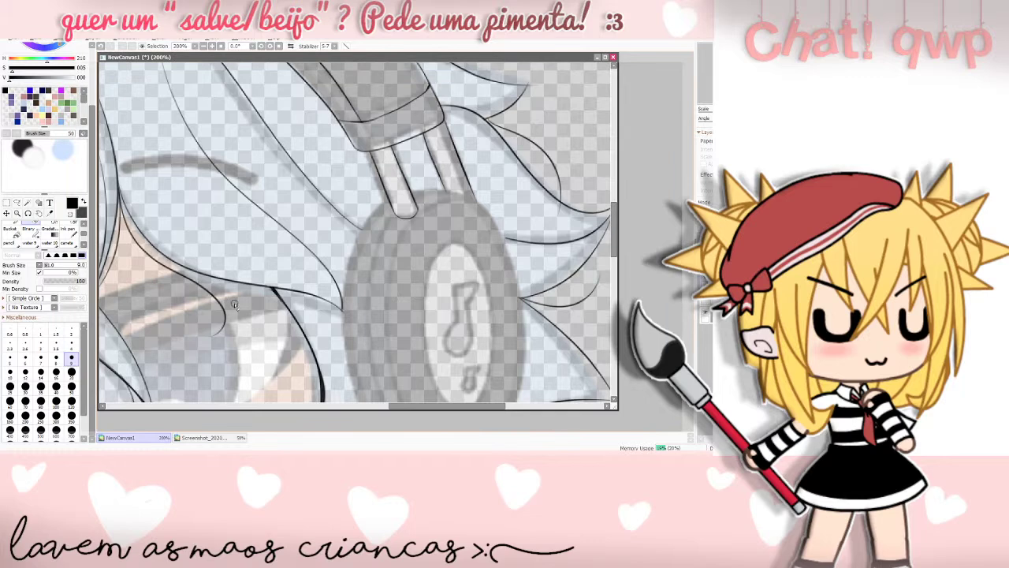
pyautogui.click(67, 243)
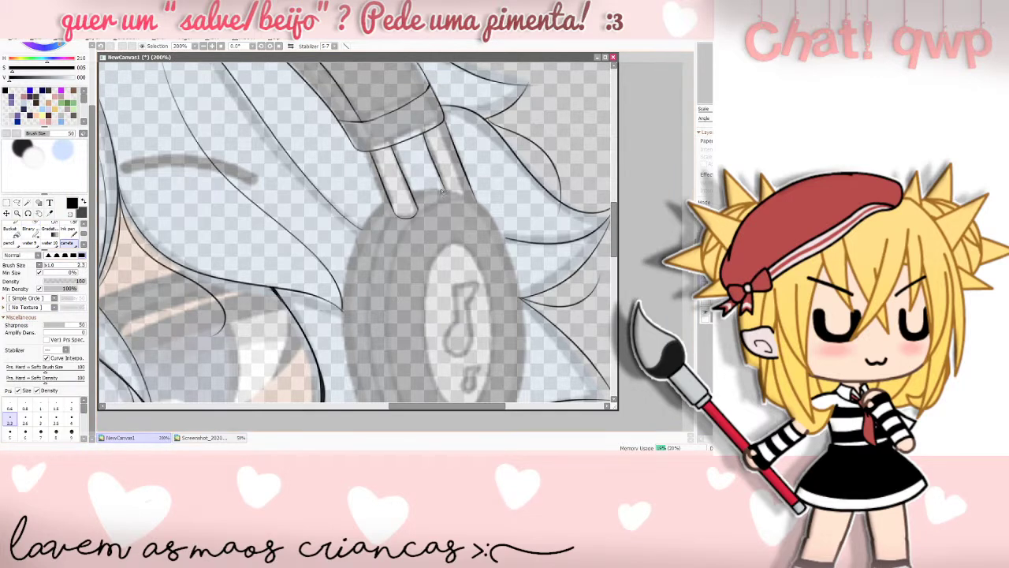
# - Ink the curved upper edge of the ear cup beneath the rods, clean it up with the size 9 eraser, and return to the 2.3 pen
pyautogui.moveTo(410, 192); pyautogui.dragTo(470, 201)
pyautogui.hotkey('ctrl', 'z')
pyautogui.moveTo(410, 192); pyautogui.dragTo(489, 207)
pyautogui.hotkey('ctrl', 'z')
pyautogui.moveTo(411, 192); pyautogui.dragTo(478, 202)
pyautogui.hotkey('ctrl', 'z')
pyautogui.moveTo(414, 192)
pyautogui.mouseDown()
pyautogui.moveTo(439, 186)
pyautogui.moveTo(496, 221)
pyautogui.mouseUp()
pyautogui.hotkey('ctrl', 'z')
pyautogui.moveTo(411, 192)
pyautogui.mouseDown()
pyautogui.moveTo(458, 193)
pyautogui.moveTo(489, 212)
pyautogui.mouseUp()
pyautogui.press('e')
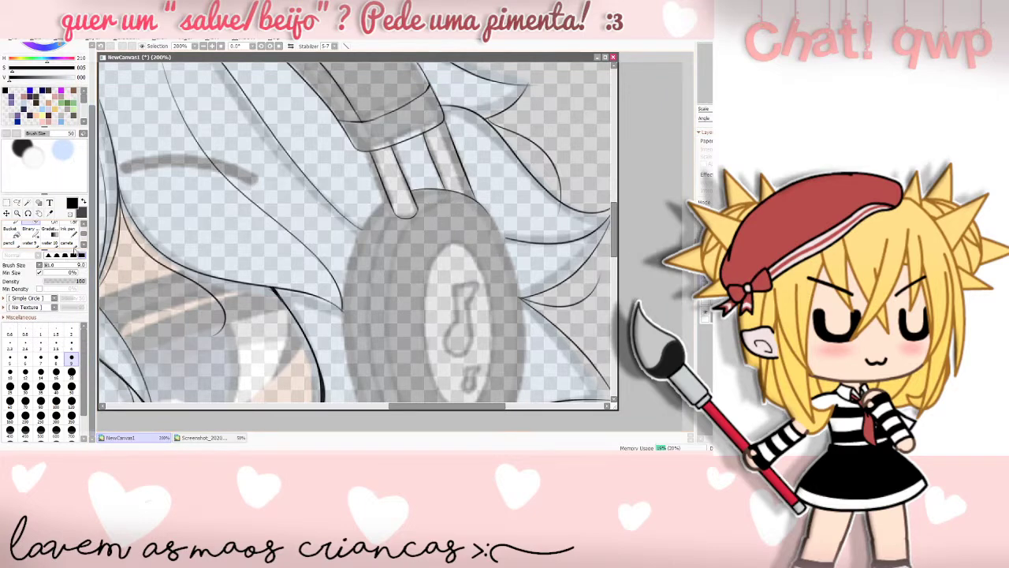
pyautogui.click(65, 243)
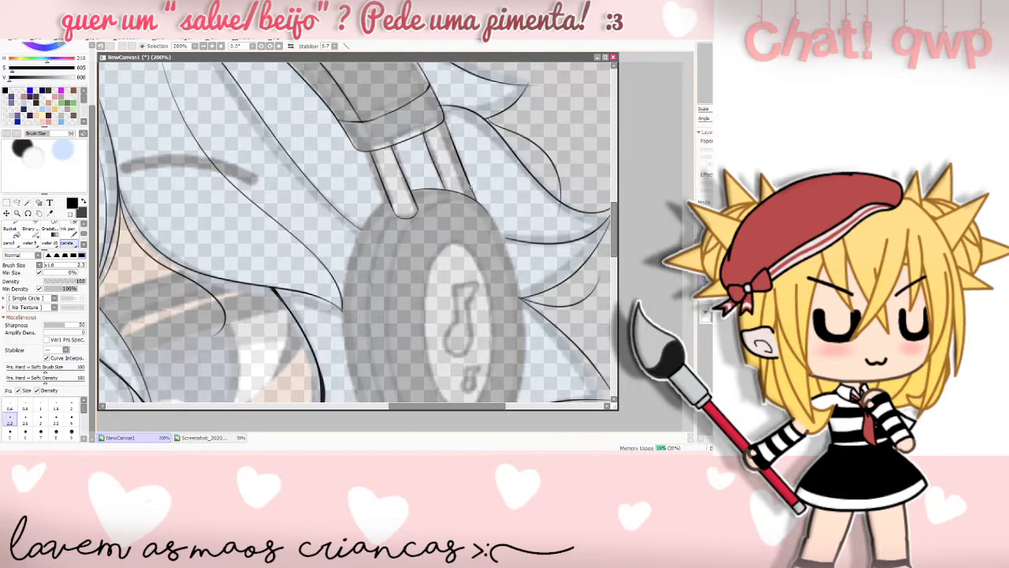
pyautogui.moveTo(395, 200); pyautogui.dragTo(354, 260)
pyautogui.moveTo(614, 231); pyautogui.dragTo(613, 243)
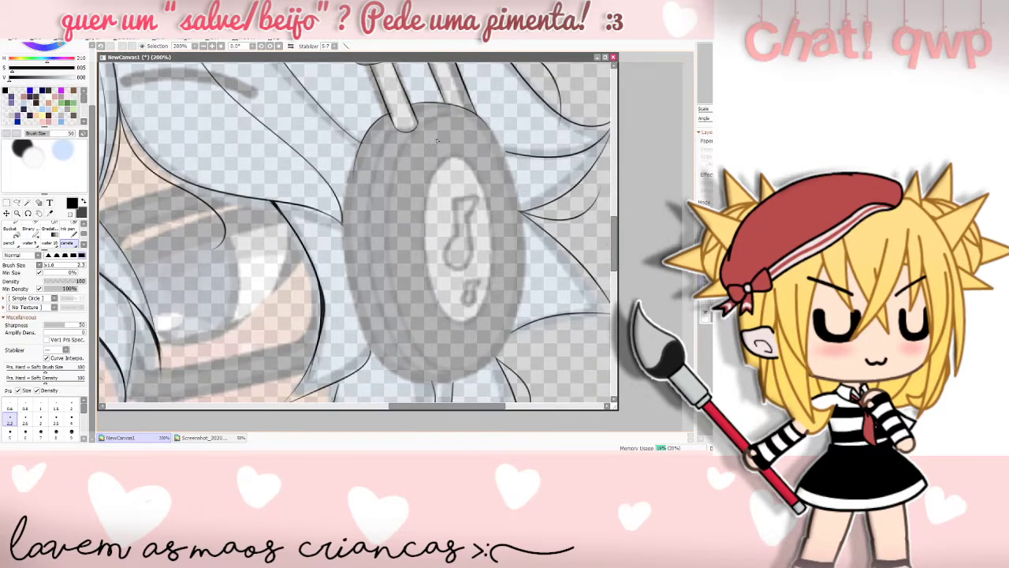
pyautogui.moveTo(389, 112); pyautogui.dragTo(356, 154)
pyautogui.hotkey('ctrl', 'z')
pyautogui.moveTo(388, 112)
pyautogui.mouseDown()
pyautogui.moveTo(348, 187)
pyautogui.moveTo(356, 300)
pyautogui.mouseUp()
pyautogui.hotkey('ctrl', 'z')
pyautogui.click(265, 447)
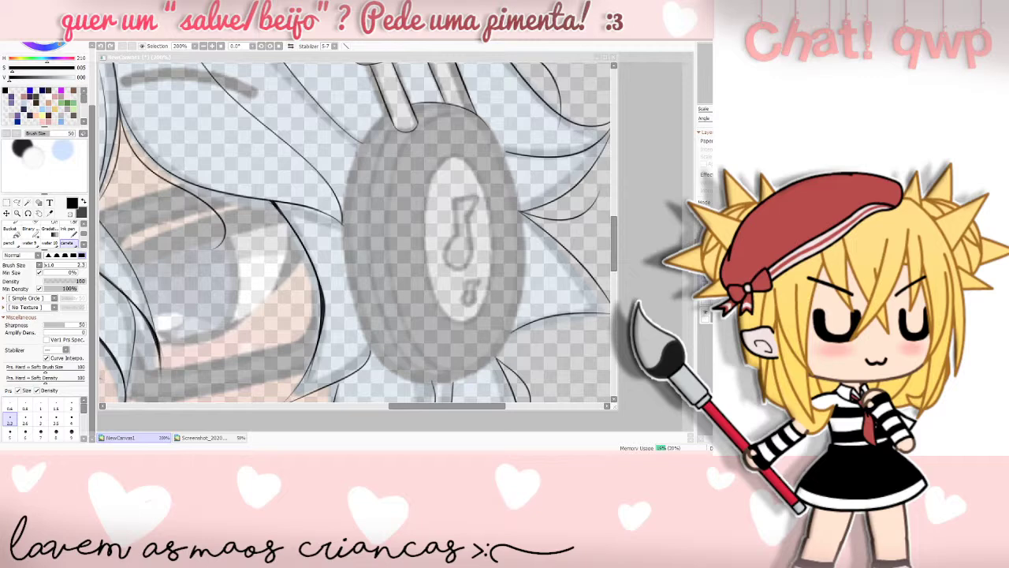
pyautogui.hotkey('alt', 'Tab')
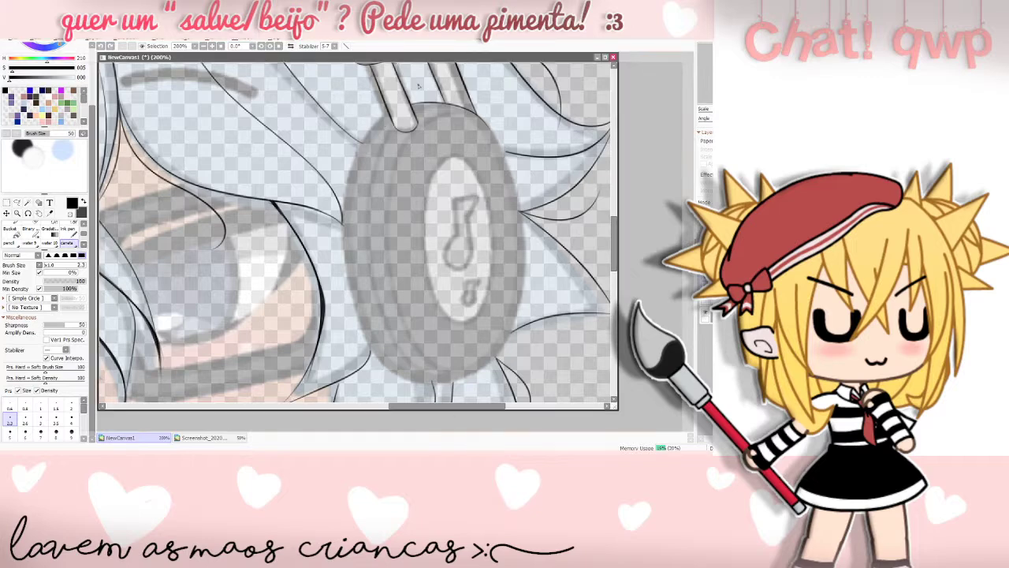
pyautogui.moveTo(364, 142); pyautogui.dragTo(426, 304)
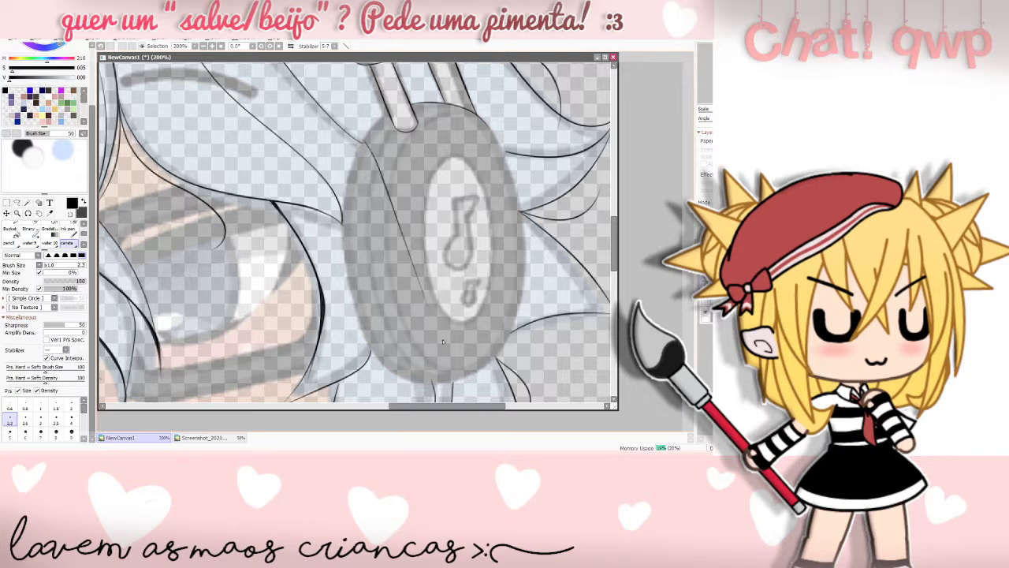
pyautogui.hotkey('ctrl', 'z')
# - Ink the face-side edge of the ear cup from the rod's rounded end down past mid-height, undoing and redrawing uneven strokes
pyautogui.scroll(1, 453, 196)
pyautogui.moveTo(370, 192); pyautogui.dragTo(531, 265)
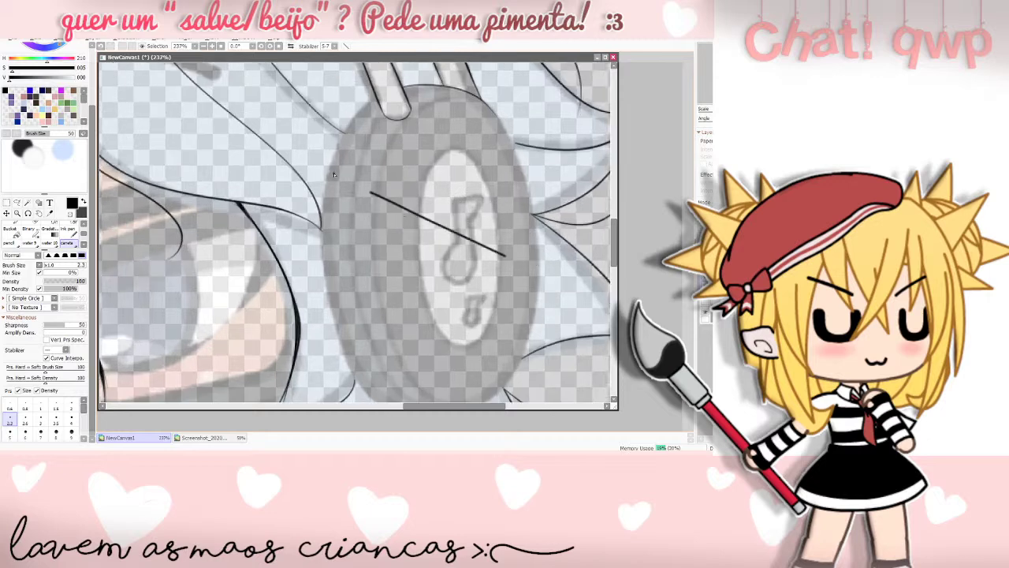
pyautogui.hotkey('ctrl', 'z')
pyautogui.moveTo(375, 104); pyautogui.dragTo(320, 180)
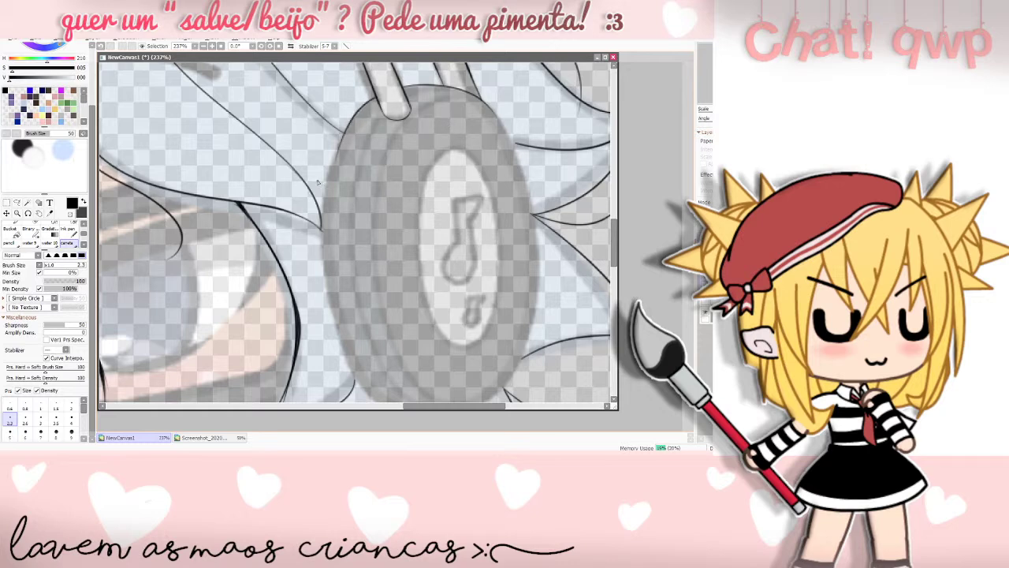
pyautogui.hotkey('ctrl', 'z')
pyautogui.moveTo(377, 102); pyautogui.dragTo(311, 190)
pyautogui.hotkey('ctrl', 'z')
pyautogui.moveTo(379, 98); pyautogui.dragTo(320, 182)
pyautogui.hotkey('ctrl', 'z')
pyautogui.moveTo(363, 112)
pyautogui.mouseDown()
pyautogui.moveTo(332, 148)
pyautogui.moveTo(315, 231)
pyautogui.mouseUp()
pyautogui.moveTo(328, 192); pyautogui.dragTo(329, 305)
pyautogui.hotkey('ctrl', 'z')
pyautogui.moveTo(326, 195); pyautogui.dragTo(338, 302)
pyautogui.hotkey('ctrl', 'z')
pyautogui.moveTo(324, 202); pyautogui.dragTo(330, 299)
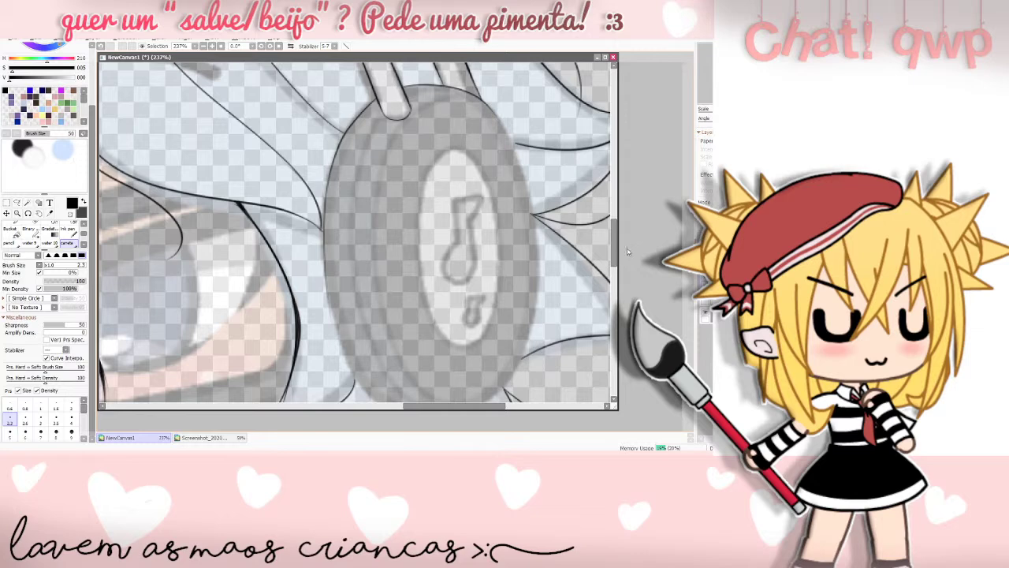
pyautogui.scroll(-3, 524, 258)
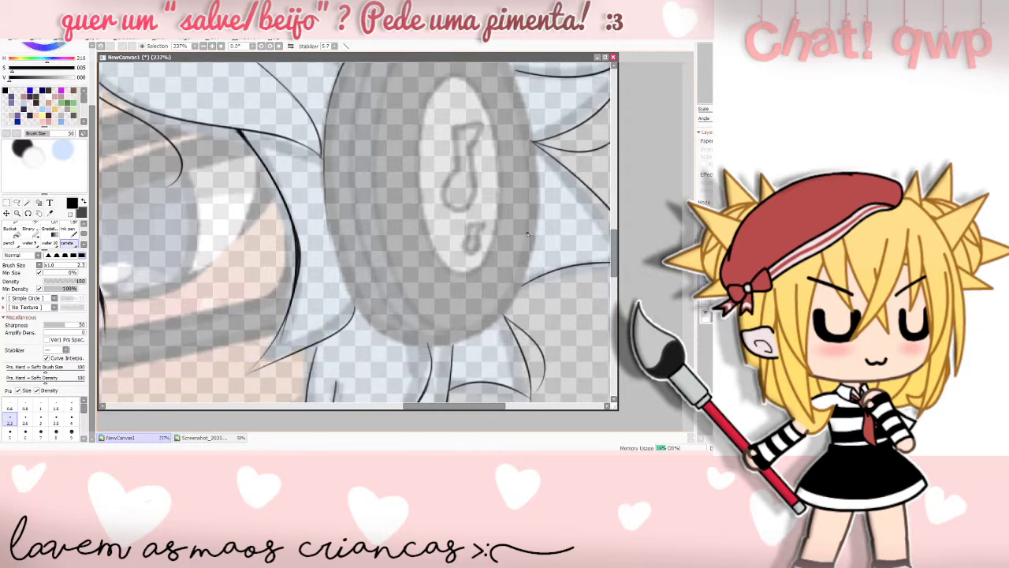
pyautogui.hotkey('alt', 'Tab')
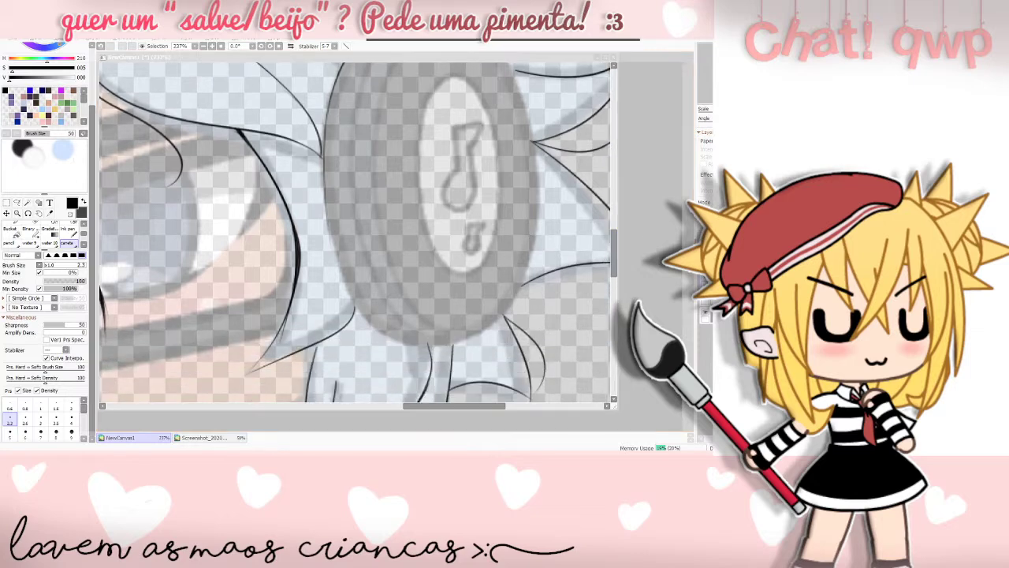
pyautogui.hotkey('alt', 'Tab')
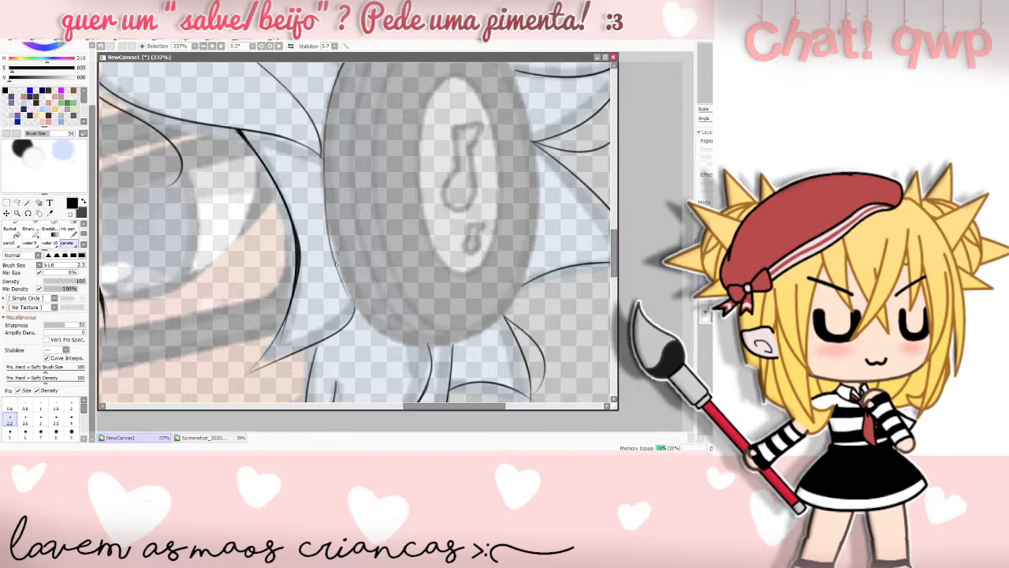
pyautogui.moveTo(327, 205)
pyautogui.mouseDown()
pyautogui.moveTo(379, 329)
pyautogui.moveTo(332, 243)
pyautogui.moveTo(389, 347)
pyautogui.mouseUp()
pyautogui.hotkey('ctrl', 'z')
pyautogui.hotkey('ctrl', 'z')
pyautogui.moveTo(329, 223)
pyautogui.mouseDown()
pyautogui.moveTo(380, 338)
pyautogui.moveTo(349, 243)
pyautogui.moveTo(331, 223)
pyautogui.moveTo(352, 313)
pyautogui.moveTo(386, 334)
pyautogui.mouseUp()
pyautogui.hotkey('ctrl', 'z')
pyautogui.hotkey('ctrl', 'z')
pyautogui.moveTo(485, 331)
pyautogui.mouseDown()
pyautogui.moveTo(450, 346)
pyautogui.moveTo(393, 344)
pyautogui.moveTo(360, 298)
pyautogui.mouseUp()
pyautogui.hotkey('ctrl', 'z')
pyautogui.moveTo(490, 327)
pyautogui.mouseDown()
pyautogui.moveTo(432, 353)
pyautogui.moveTo(384, 340)
pyautogui.mouseUp()
pyautogui.moveTo(351, 300); pyautogui.dragTo(344, 254)
pyautogui.hotkey('ctrl', 'z')
pyautogui.moveTo(482, 333)
pyautogui.mouseDown()
pyautogui.moveTo(441, 349)
pyautogui.moveTo(382, 338)
pyautogui.moveTo(346, 307)
pyautogui.moveTo(332, 252)
pyautogui.mouseUp()
pyautogui.hotkey('ctrl', 'z')
pyautogui.moveTo(503, 318)
pyautogui.mouseDown()
pyautogui.moveTo(448, 340)
pyautogui.moveTo(383, 335)
pyautogui.moveTo(331, 254)
pyautogui.mouseUp()
pyautogui.hotkey('ctrl', 'z')
pyautogui.moveTo(503, 318)
pyautogui.mouseDown()
pyautogui.moveTo(453, 354)
pyautogui.moveTo(416, 355)
pyautogui.moveTo(368, 332)
pyautogui.moveTo(349, 312)
pyautogui.moveTo(323, 216)
pyautogui.mouseUp()
pyautogui.hotkey('ctrl', 'z')
pyautogui.moveTo(511, 303)
pyautogui.mouseDown()
pyautogui.moveTo(475, 343)
pyautogui.moveTo(412, 345)
pyautogui.moveTo(373, 324)
pyautogui.moveTo(336, 264)
pyautogui.mouseUp()
pyautogui.hotkey('ctrl', 'z')
pyautogui.moveTo(505, 312)
pyautogui.mouseDown()
pyautogui.moveTo(463, 344)
pyautogui.moveTo(404, 348)
pyautogui.moveTo(359, 318)
pyautogui.moveTo(337, 238)
pyautogui.mouseUp()
pyautogui.hotkey('ctrl', 'z')
pyautogui.moveTo(520, 289)
pyautogui.mouseDown()
pyautogui.moveTo(467, 347)
pyautogui.moveTo(403, 346)
pyautogui.moveTo(376, 333)
pyautogui.moveTo(339, 282)
pyautogui.moveTo(335, 224)
pyautogui.mouseUp()
pyautogui.hotkey('ctrl', 'z')
pyautogui.moveTo(522, 281)
pyautogui.mouseDown()
pyautogui.moveTo(494, 341)
pyautogui.moveTo(467, 354)
pyautogui.moveTo(411, 352)
pyautogui.mouseUp()
pyautogui.hotkey('ctrl', 'z')
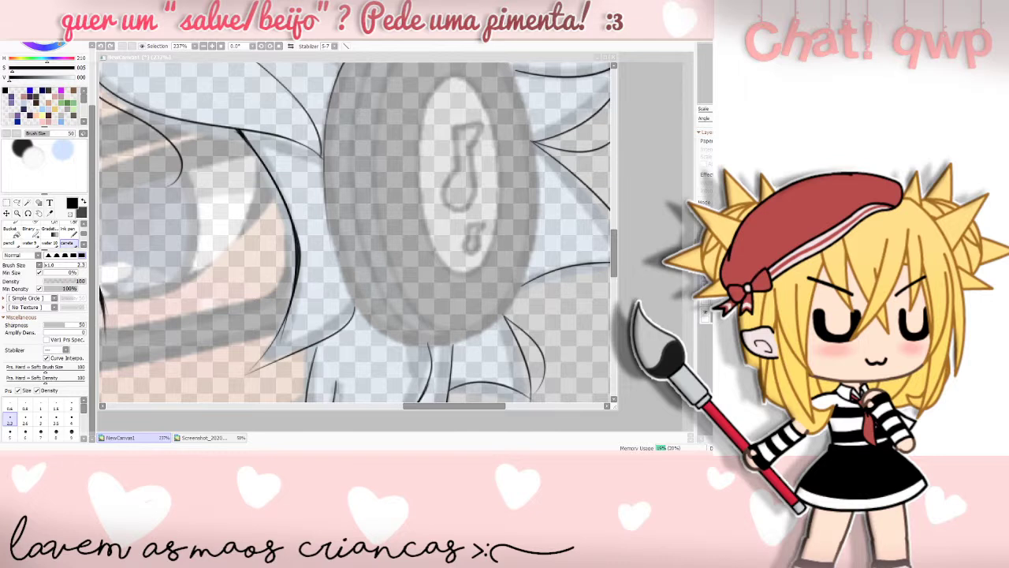
pyautogui.click(324, 180)
pyautogui.moveTo(324, 189)
pyautogui.mouseDown()
pyautogui.moveTo(360, 305)
pyautogui.moveTo(326, 219)
pyautogui.mouseUp()
pyautogui.hotkey('ctrl', 'z')
pyautogui.hotkey('ctrl', 'z')
pyautogui.moveTo(367, 325)
pyautogui.mouseDown()
pyautogui.moveTo(329, 256)
pyautogui.moveTo(327, 215)
pyautogui.mouseUp()
pyautogui.hotkey('ctrl', 'z')
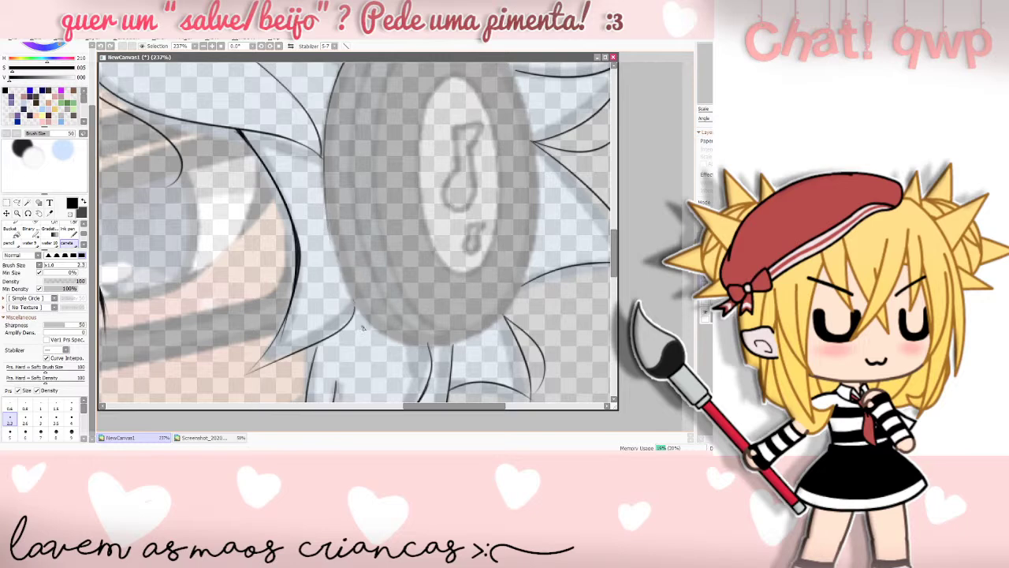
# - Ink the lower face-side edge and the curved bottom of the ear cup, undoing and redrawing uneven strokes
pyautogui.moveTo(368, 325); pyautogui.dragTo(326, 219)
pyautogui.hotkey('ctrl', 'z')
pyautogui.moveTo(371, 325); pyautogui.dragTo(337, 251)
pyautogui.hotkey('ctrl', 'z')
pyautogui.moveTo(372, 329); pyautogui.dragTo(326, 243)
pyautogui.hotkey('ctrl', 'z')
pyautogui.moveTo(376, 329); pyautogui.dragTo(328, 236)
pyautogui.hotkey('ctrl', 'z')
pyautogui.moveTo(370, 328); pyautogui.dragTo(337, 249)
pyautogui.hotkey('ctrl', 'z')
pyautogui.moveTo(377, 333)
pyautogui.mouseDown()
pyautogui.moveTo(347, 299)
pyautogui.moveTo(330, 251)
pyautogui.mouseUp()
pyautogui.hotkey('ctrl', 'z')
pyautogui.moveTo(352, 303); pyautogui.dragTo(326, 230)
pyautogui.hotkey('ctrl', 'z')
pyautogui.moveTo(377, 331)
pyautogui.mouseDown()
pyautogui.moveTo(338, 289)
pyautogui.moveTo(326, 219)
pyautogui.moveTo(348, 248)
pyautogui.moveTo(343, 260)
pyautogui.moveTo(328, 225)
pyautogui.moveTo(365, 335)
pyautogui.moveTo(367, 315)
pyautogui.moveTo(387, 344)
pyautogui.moveTo(418, 354)
pyautogui.moveTo(468, 335)
pyautogui.mouseUp()
pyautogui.hotkey('ctrl', 'z')
pyautogui.hotkey('ctrl', 'z')
pyautogui.moveTo(371, 324)
pyautogui.mouseDown()
pyautogui.moveTo(424, 349)
pyautogui.moveTo(380, 331)
pyautogui.moveTo(410, 351)
pyautogui.moveTo(487, 325)
pyautogui.moveTo(380, 331)
pyautogui.moveTo(426, 352)
pyautogui.moveTo(479, 337)
pyautogui.moveTo(511, 301)
pyautogui.mouseUp()
pyautogui.hotkey('ctrl', 'z')
pyautogui.hotkey('ctrl', 'z')
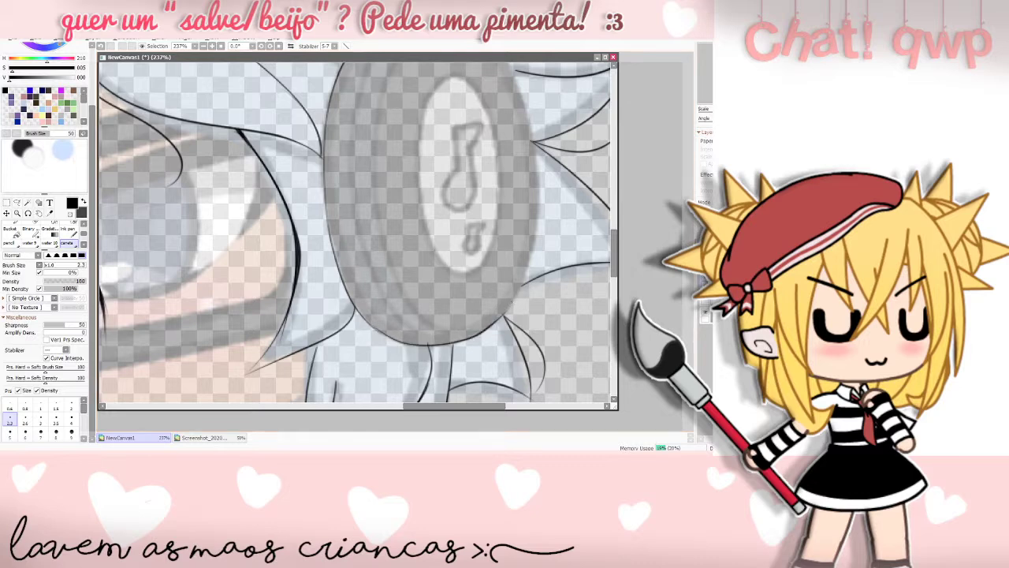
pyautogui.hotkey('alt', 'Tab')
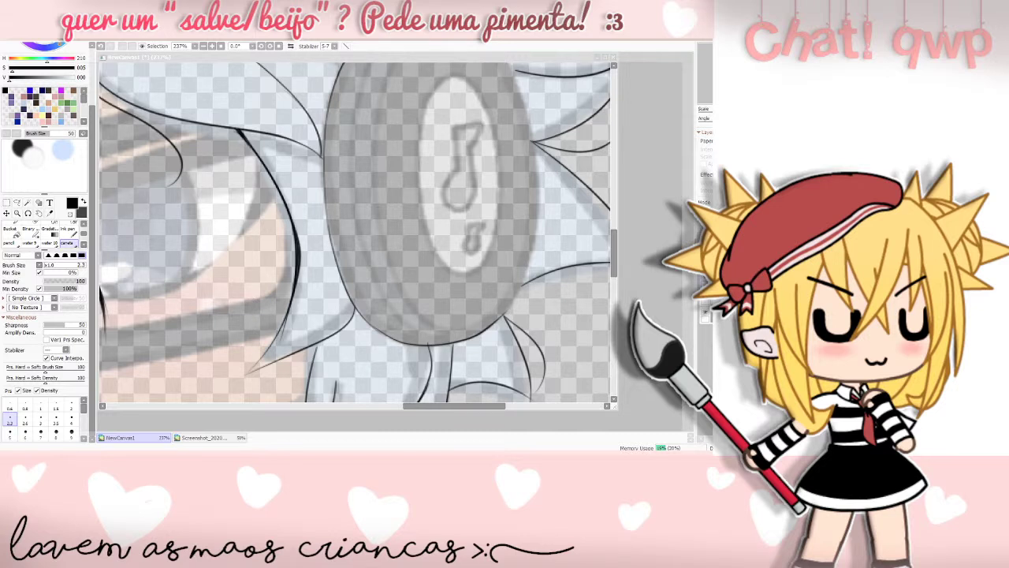
pyautogui.hotkey('alt', 'Tab')
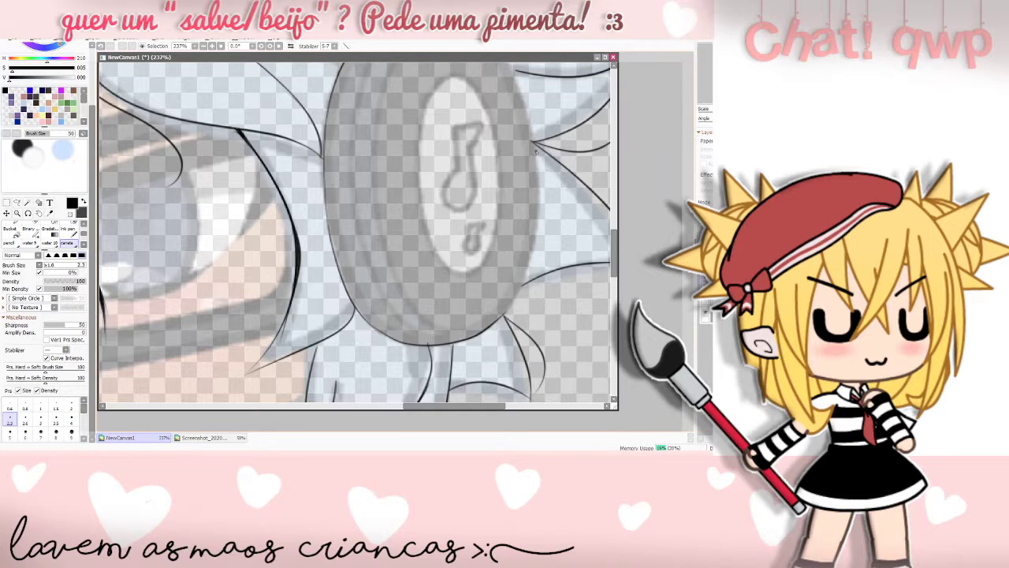
pyautogui.moveTo(530, 122)
pyautogui.mouseDown()
pyautogui.moveTo(545, 221)
pyautogui.moveTo(527, 271)
pyautogui.mouseUp()
pyautogui.hotkey('ctrl', 'z')
pyautogui.click(283, 451)
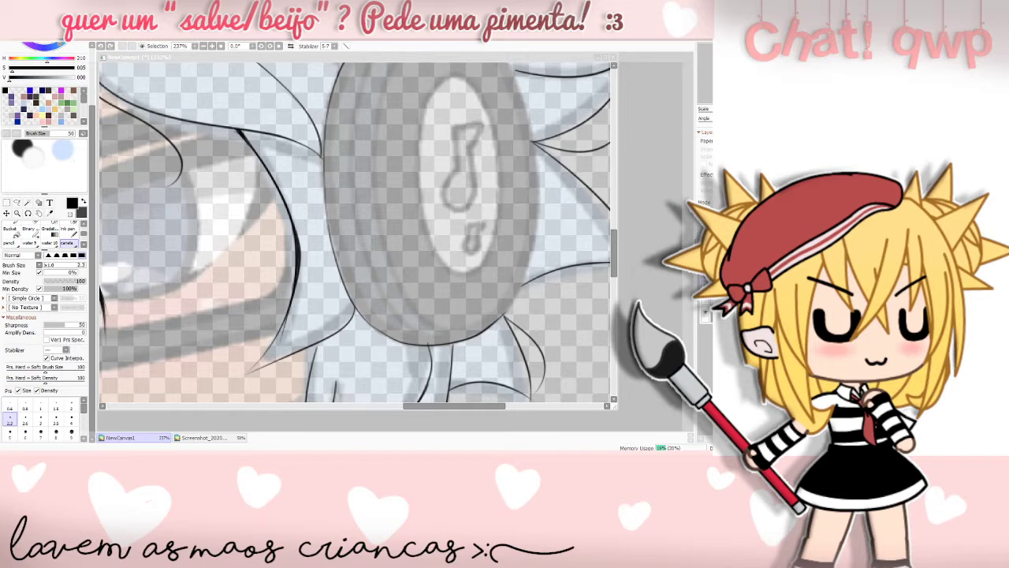
pyautogui.click(466, 452)
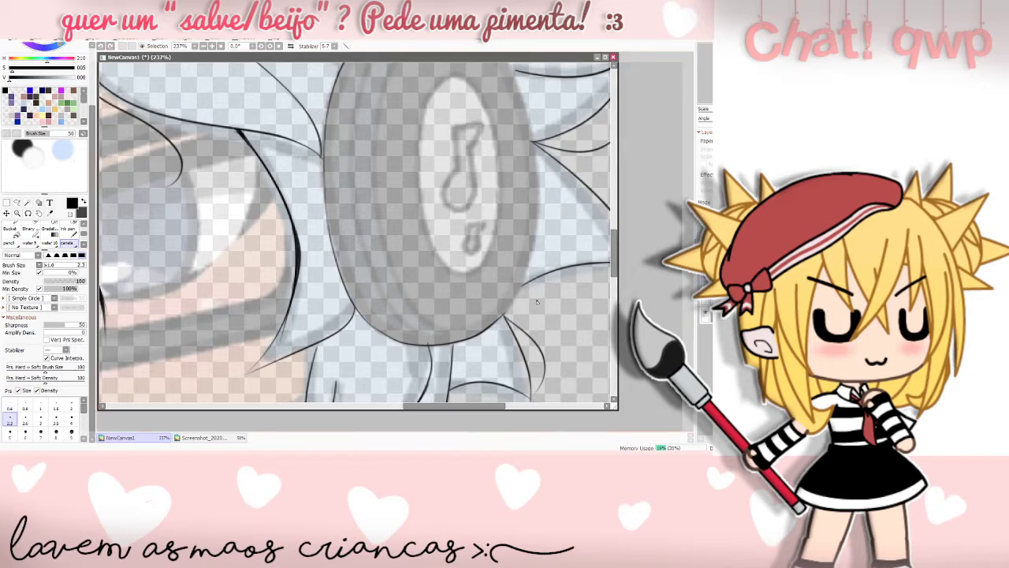
# - Retouch the line along the curved bottom of the ear cup, undoing uneven strokes
pyautogui.scroll(2, 588, 228)
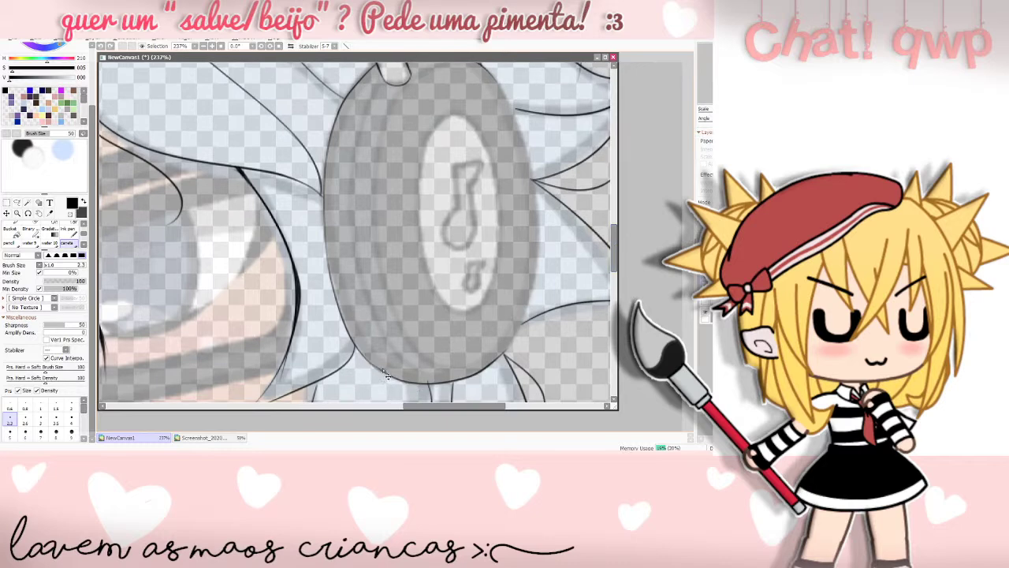
pyautogui.moveTo(380, 370)
pyautogui.mouseDown()
pyautogui.moveTo(364, 346)
pyautogui.moveTo(422, 354)
pyautogui.moveTo(371, 366)
pyautogui.moveTo(354, 351)
pyautogui.moveTo(351, 328)
pyautogui.moveTo(376, 375)
pyautogui.moveTo(349, 333)
pyautogui.moveTo(383, 378)
pyautogui.moveTo(390, 371)
pyautogui.moveTo(368, 362)
pyautogui.moveTo(422, 380)
pyautogui.moveTo(369, 368)
pyautogui.moveTo(393, 378)
pyautogui.mouseUp()
pyautogui.hotkey('ctrl', 'z')
pyautogui.hotkey('ctrl', 'z')
pyautogui.hotkey('ctrl', 'z')
pyautogui.hotkey('ctrl', 'z')
pyautogui.hotkey('ctrl', 'z')
pyautogui.hotkey('ctrl', 'z')
pyautogui.hotkey('ctrl', 'z')
pyautogui.hotkey('ctrl', 'z')
pyautogui.hotkey('ctrl', 'z')
pyautogui.hotkey('ctrl', 'z')
# - Ink the lower outer edge of the ear cup down to its curved bottom, undoing and redrawing uneven strokes
pyautogui.moveTo(537, 214); pyautogui.dragTo(521, 351)
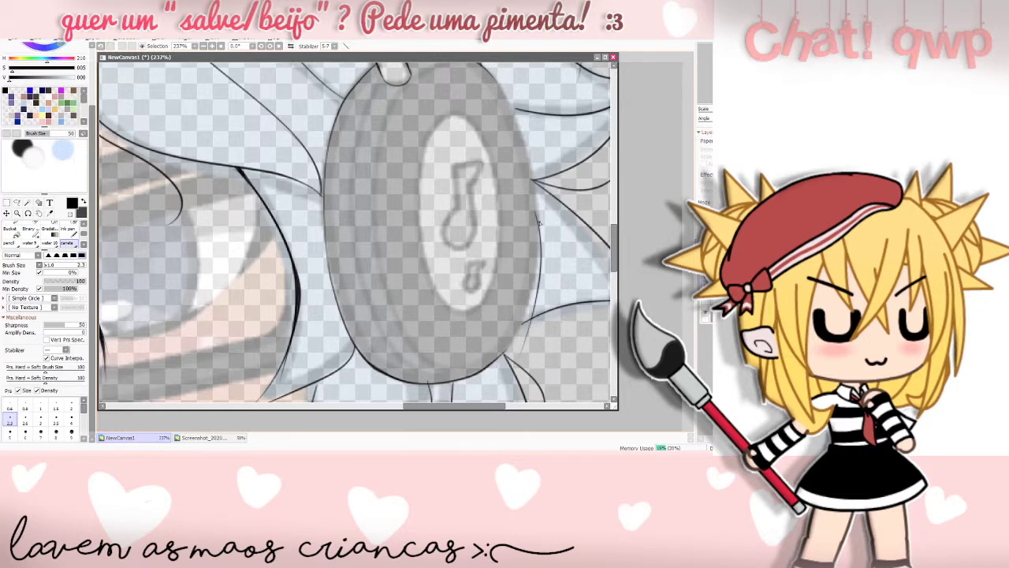
pyautogui.hotkey('ctrl', 'z')
pyautogui.moveTo(535, 211)
pyautogui.mouseDown()
pyautogui.moveTo(522, 332)
pyautogui.moveTo(507, 351)
pyautogui.mouseUp()
pyautogui.hotkey('ctrl', 'z')
pyautogui.moveTo(536, 221)
pyautogui.mouseDown()
pyautogui.moveTo(527, 324)
pyautogui.moveTo(489, 370)
pyautogui.mouseUp()
# - Ink the upper outer edge of the ear cup from below the rods to mid-height, undoing and redrawing uneven strokes
pyautogui.scroll(3, 521, 189)
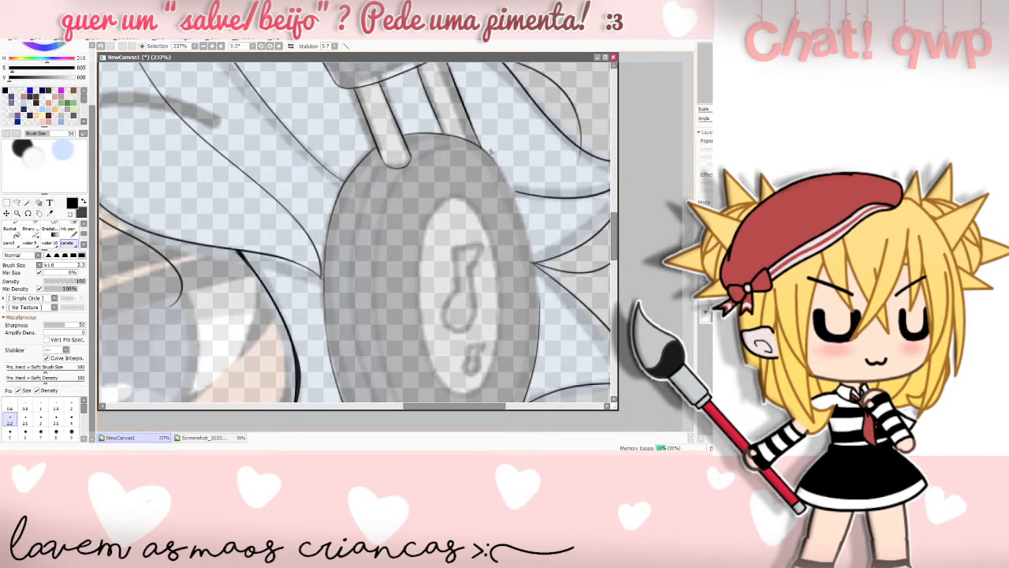
pyautogui.moveTo(489, 156); pyautogui.dragTo(519, 206)
pyautogui.hotkey('ctrl', 'z')
pyautogui.moveTo(490, 157); pyautogui.dragTo(521, 227)
pyautogui.hotkey('ctrl', 'z')
pyautogui.moveTo(491, 159)
pyautogui.mouseDown()
pyautogui.moveTo(517, 195)
pyautogui.moveTo(530, 308)
pyautogui.mouseUp()
pyautogui.hotkey('ctrl', 'z')
pyautogui.moveTo(487, 155)
pyautogui.mouseDown()
pyautogui.moveTo(543, 267)
pyautogui.moveTo(545, 334)
pyautogui.mouseUp()
pyautogui.hotkey('ctrl', 'z')
pyautogui.moveTo(494, 162)
pyautogui.mouseDown()
pyautogui.moveTo(528, 226)
pyautogui.moveTo(539, 334)
pyautogui.mouseUp()
# - Hide the reference drawing and try to strengthen the line at the ear cup's lower outer curve
pyautogui.moveTo(615, 249)
pyautogui.mouseDown()
pyautogui.moveTo(615, 268)
pyautogui.moveTo(614, 252)
pyautogui.mouseUp()
pyautogui.click(707, 316)
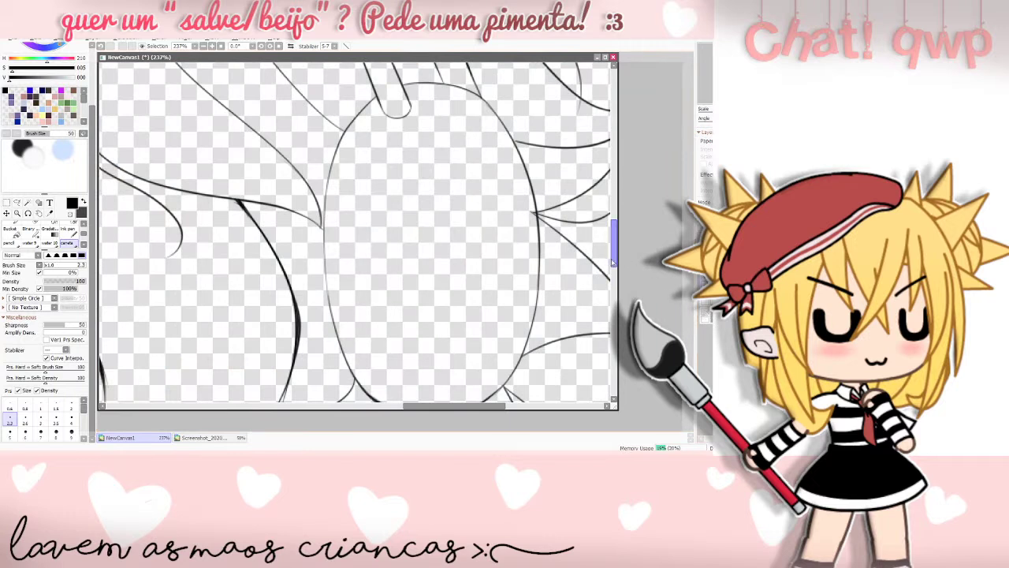
pyautogui.scroll(-3, 590, 250)
pyautogui.moveTo(524, 282)
pyautogui.mouseDown()
pyautogui.moveTo(471, 351)
pyautogui.moveTo(523, 296)
pyautogui.mouseUp()
pyautogui.hotkey('ctrl', 'z')
pyautogui.hotkey('ctrl', 'z')
pyautogui.moveTo(477, 347); pyautogui.dragTo(524, 297)
pyautogui.hotkey('ctrl', 'z')
pyautogui.moveTo(477, 347); pyautogui.dragTo(527, 291)
pyautogui.hotkey('ctrl', 'z')
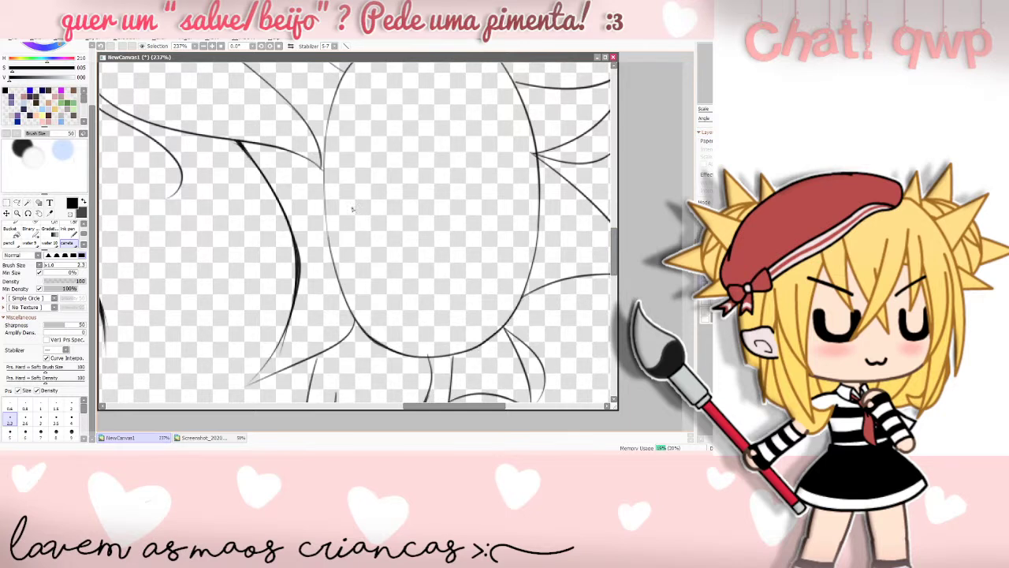
# - Thicken the lower face-side edge of the ear cup down to its bottom curve, undoing and redrawing uneven strokes
pyautogui.moveTo(324, 147); pyautogui.dragTo(315, 281)
pyautogui.hotkey('ctrl', 'z')
pyautogui.moveTo(325, 167)
pyautogui.mouseDown()
pyautogui.moveTo(319, 207)
pyautogui.moveTo(318, 277)
pyautogui.mouseUp()
pyautogui.hotkey('ctrl', 'z')
pyautogui.moveTo(326, 205); pyautogui.dragTo(346, 316)
pyautogui.hotkey('ctrl', 'z')
pyautogui.hotkey('ctrl', 'z')
pyautogui.moveTo(325, 202); pyautogui.dragTo(350, 314)
pyautogui.hotkey('ctrl', 'z')
pyautogui.moveTo(325, 204); pyautogui.dragTo(350, 313)
# - Thicken the middle and upper face-side edge of the ear cup beside the hair tips
pyautogui.moveTo(324, 180); pyautogui.dragTo(329, 242)
pyautogui.moveTo(324, 145); pyautogui.dragTo(321, 224)
pyautogui.hotkey('ctrl', 'z')
pyautogui.moveTo(326, 139); pyautogui.dragTo(323, 186)
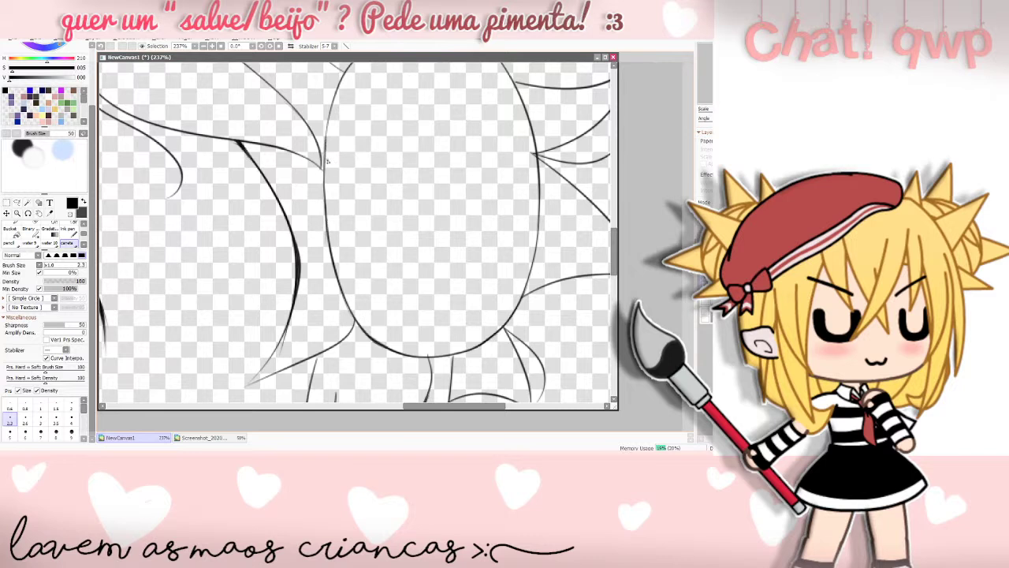
pyautogui.click(291, 459)
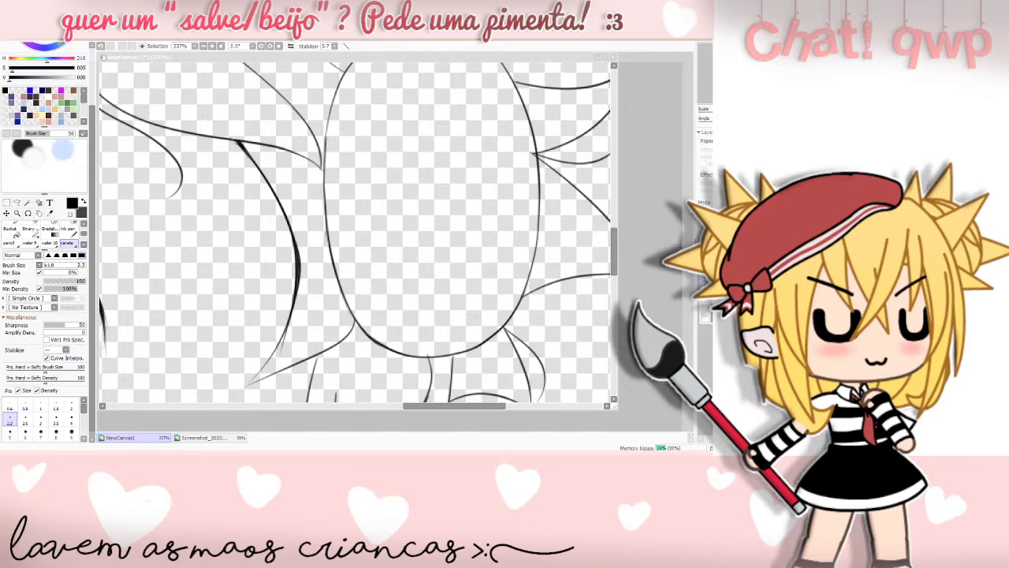
pyautogui.click(430, 361)
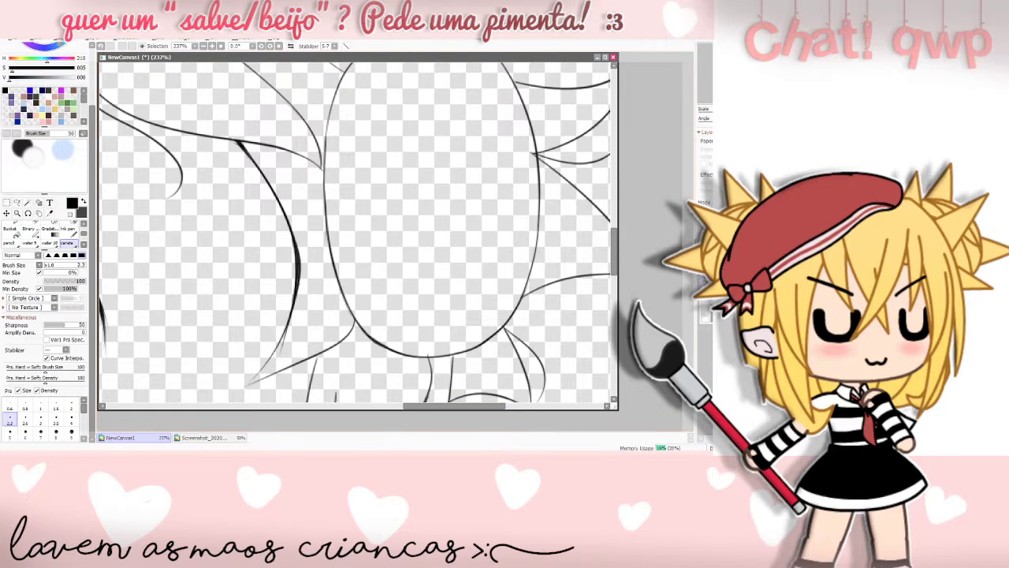
pyautogui.scroll(-2, 355, 229)
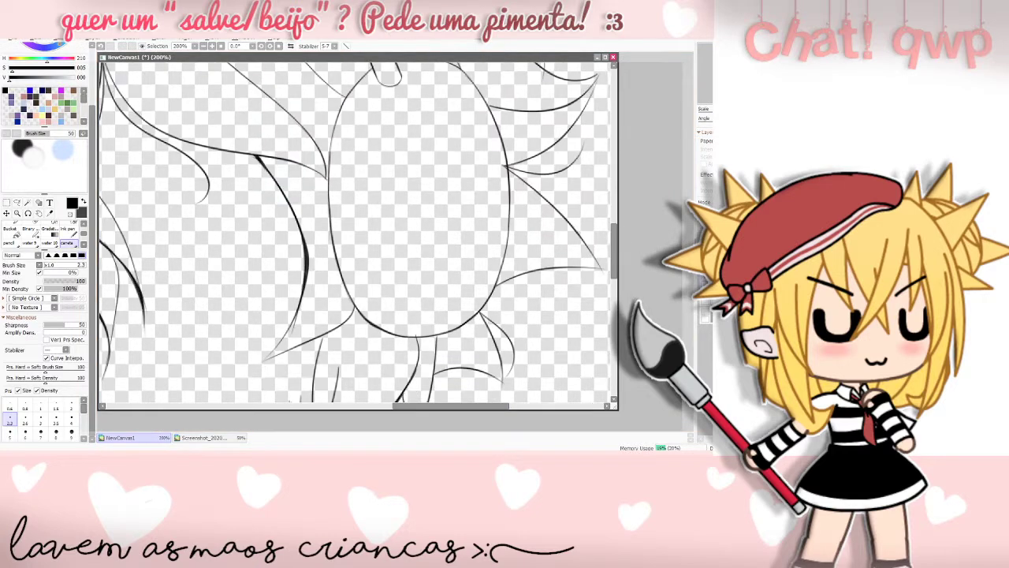
pyautogui.scroll(-1, 355, 228)
pyautogui.moveTo(612, 234)
pyautogui.mouseDown()
pyautogui.moveTo(630, 243)
pyautogui.moveTo(625, 255)
pyautogui.moveTo(622, 232)
pyautogui.moveTo(621, 257)
pyautogui.mouseUp()
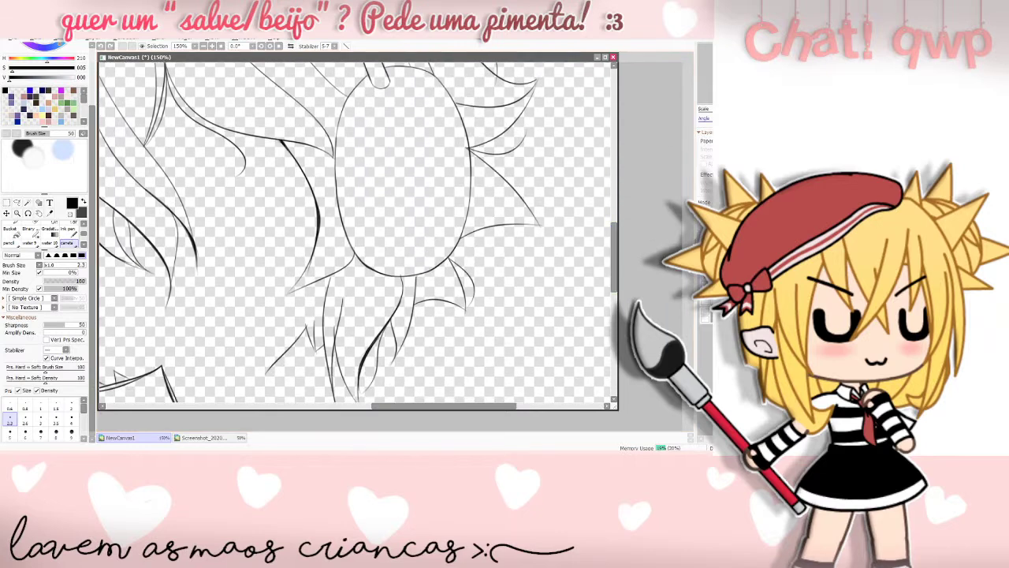
pyautogui.scroll(1, 355, 233)
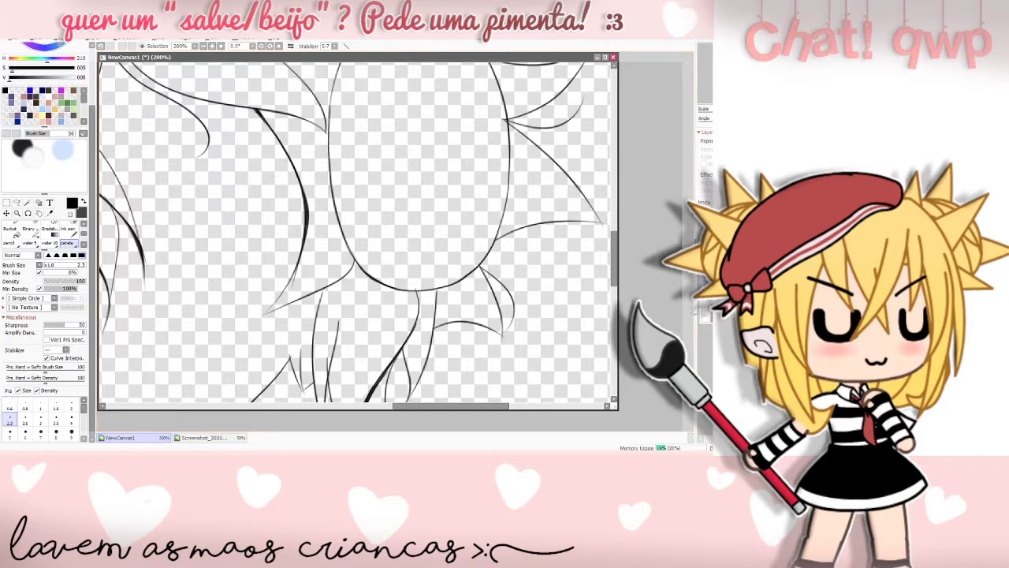
# - Show the reference drawing again and ink the first inner contour of the ear cup from the rod's rounded end to the bottom
pyautogui.click(706, 314)
pyautogui.moveTo(616, 273); pyautogui.dragTo(621, 257)
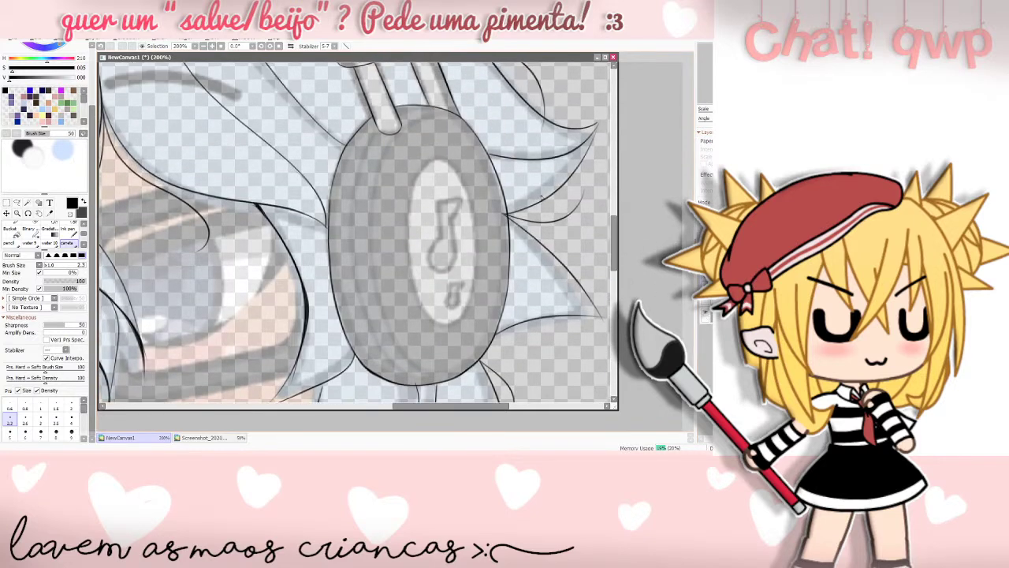
pyautogui.moveTo(380, 133)
pyautogui.mouseDown()
pyautogui.moveTo(346, 231)
pyautogui.moveTo(366, 316)
pyautogui.moveTo(384, 333)
pyautogui.mouseUp()
pyautogui.hotkey('ctrl', 'z')
pyautogui.moveTo(380, 132)
pyautogui.mouseDown()
pyautogui.moveTo(346, 189)
pyautogui.moveTo(341, 250)
pyautogui.moveTo(361, 331)
pyautogui.moveTo(423, 388)
pyautogui.mouseUp()
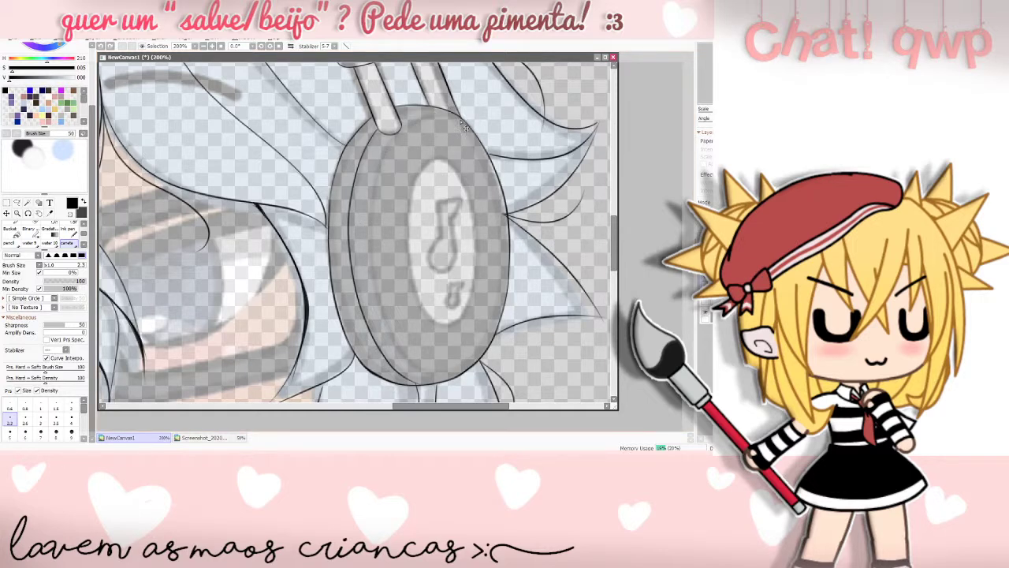
pyautogui.moveTo(454, 116)
pyautogui.mouseDown()
pyautogui.moveTo(394, 130)
pyautogui.moveTo(369, 168)
pyautogui.mouseUp()
pyautogui.hotkey('ctrl', 'z')
pyautogui.moveTo(457, 115)
pyautogui.mouseDown()
pyautogui.moveTo(393, 129)
pyautogui.moveTo(369, 186)
pyautogui.moveTo(359, 299)
pyautogui.mouseUp()
pyautogui.hotkey('ctrl', 'z')
pyautogui.click(334, 415)
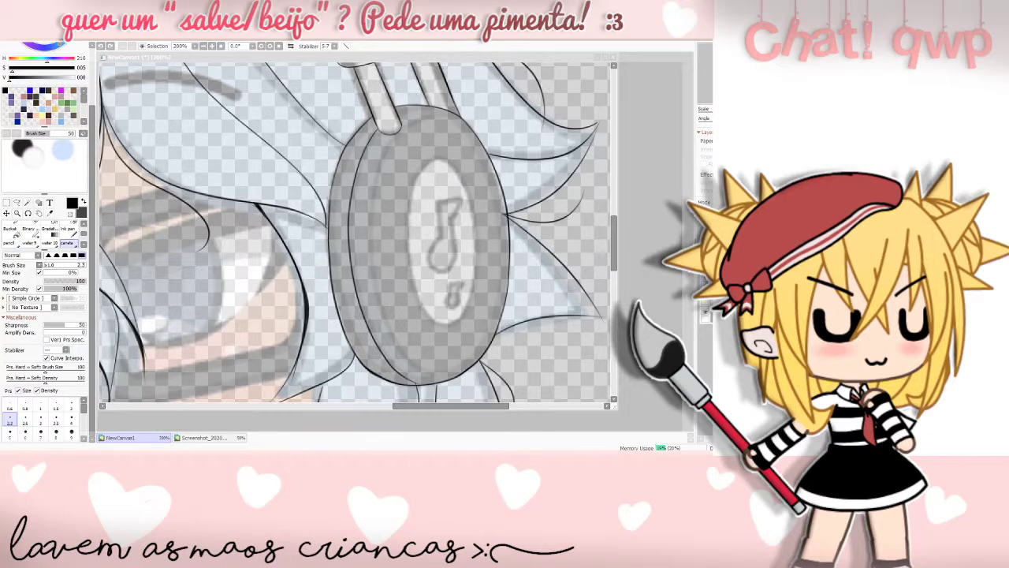
pyautogui.hotkey('alt', 'Tab')
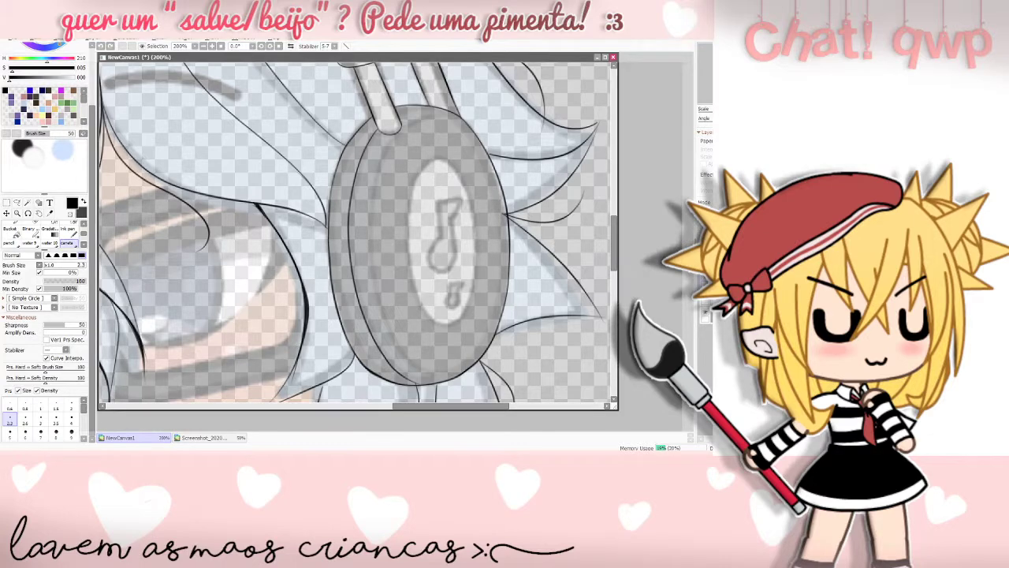
pyautogui.hotkey('alt', 'Tab')
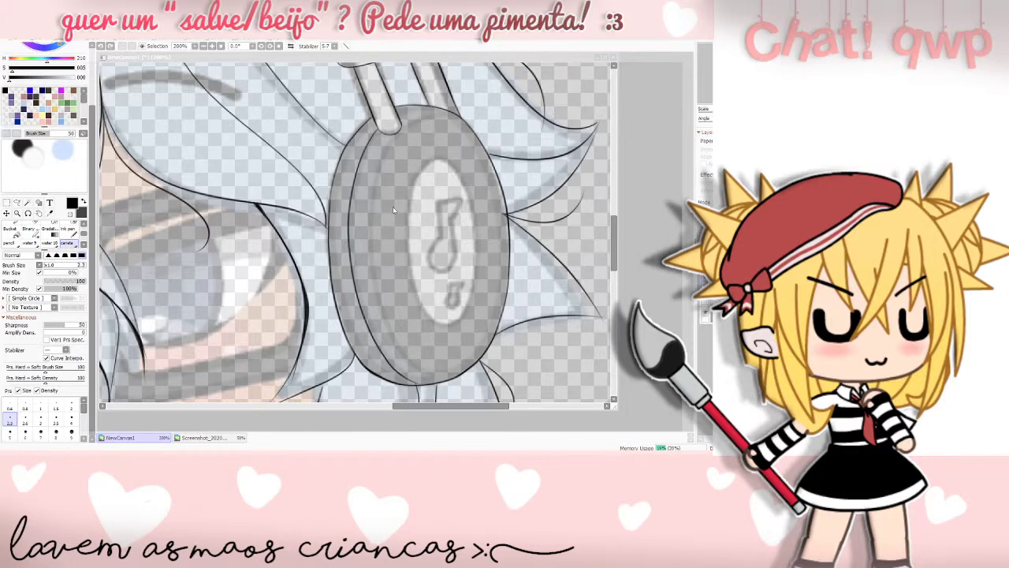
pyautogui.click(443, 124)
pyautogui.moveTo(454, 116)
pyautogui.mouseDown()
pyautogui.moveTo(443, 114)
pyautogui.moveTo(371, 209)
pyautogui.mouseUp()
pyautogui.hotkey('ctrl', 'z')
pyautogui.hotkey('alt', 'Tab')
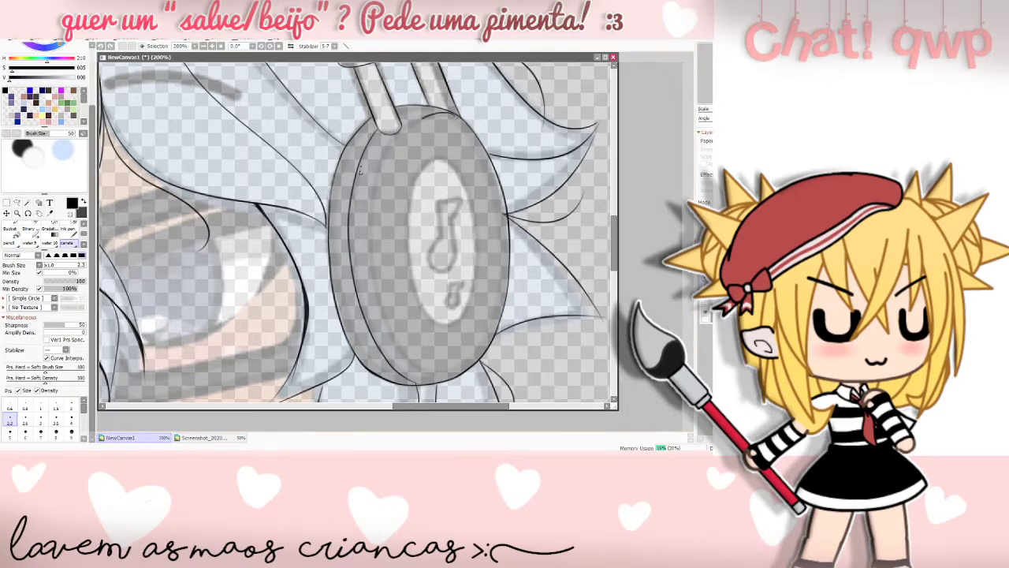
# - Ink the second inner contour from the ear cup's upper edge down its face side, undoing and redrawing uneven strokes
pyautogui.moveTo(446, 112)
pyautogui.mouseDown()
pyautogui.moveTo(399, 124)
pyautogui.moveTo(370, 254)
pyautogui.mouseUp()
pyautogui.hotkey('ctrl', 'z')
pyautogui.moveTo(449, 112)
pyautogui.mouseDown()
pyautogui.moveTo(408, 122)
pyautogui.moveTo(363, 168)
pyautogui.moveTo(352, 216)
pyautogui.moveTo(360, 291)
pyautogui.moveTo(374, 311)
pyautogui.mouseUp()
pyautogui.hotkey('ctrl', 'z')
pyautogui.moveTo(447, 109)
pyautogui.mouseDown()
pyautogui.moveTo(387, 141)
pyautogui.moveTo(375, 164)
pyautogui.moveTo(365, 271)
pyautogui.moveTo(394, 370)
pyautogui.mouseUp()
# - Try to continue the second inner contour around the lower part of the ear cup to its outer edge
pyautogui.moveTo(386, 322); pyautogui.dragTo(439, 383)
pyautogui.hotkey('ctrl', 'z')
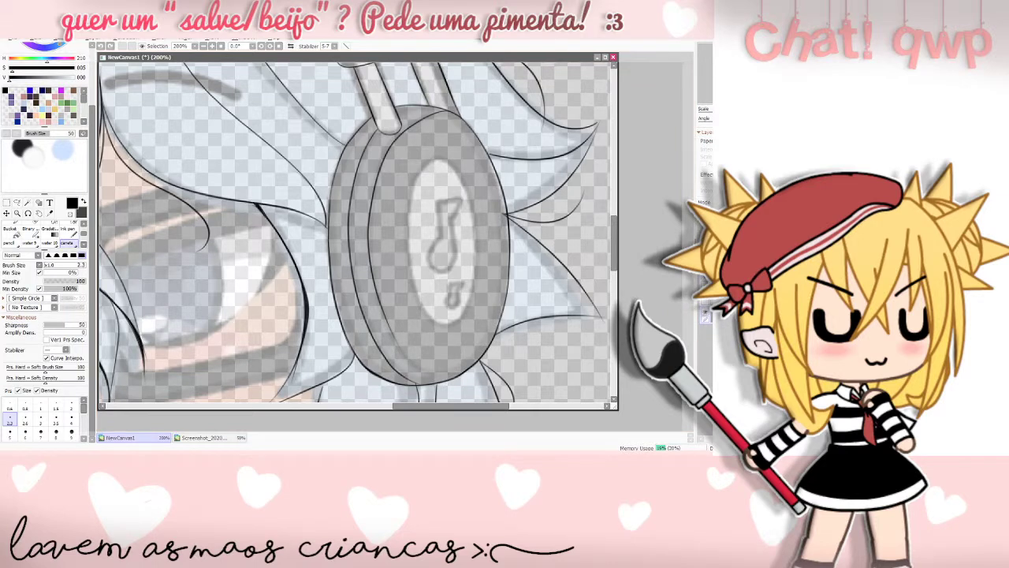
pyautogui.moveTo(735, 210); pyautogui.dragTo(773, 210)
pyautogui.hotkey('ctrl', 'z')
pyautogui.moveTo(392, 329); pyautogui.dragTo(447, 365)
pyautogui.hotkey('ctrl', 'z')
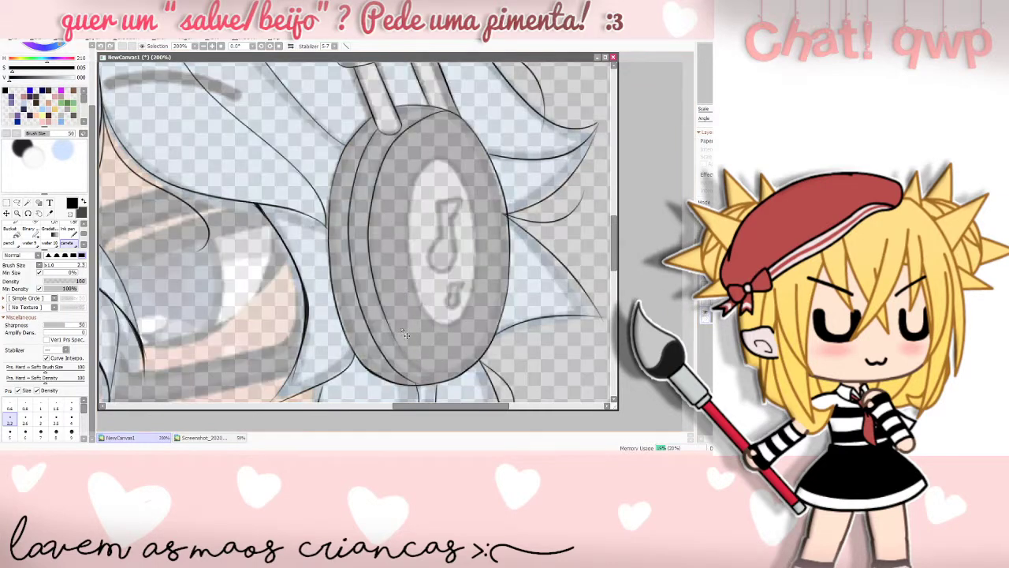
pyautogui.moveTo(392, 334)
pyautogui.mouseDown()
pyautogui.moveTo(431, 376)
pyautogui.moveTo(446, 368)
pyautogui.moveTo(401, 349)
pyautogui.moveTo(453, 380)
pyautogui.moveTo(495, 337)
pyautogui.mouseUp()
pyautogui.hotkey('ctrl', 'z')
pyautogui.hotkey('ctrl', 'z')
pyautogui.hotkey('ctrl', 'z')
pyautogui.moveTo(393, 337)
pyautogui.mouseDown()
pyautogui.moveTo(411, 361)
pyautogui.moveTo(498, 328)
pyautogui.mouseUp()
pyautogui.hotkey('ctrl', 'z')
pyautogui.moveTo(394, 337)
pyautogui.mouseDown()
pyautogui.moveTo(407, 361)
pyautogui.moveTo(394, 339)
pyautogui.moveTo(428, 373)
pyautogui.moveTo(453, 371)
pyautogui.moveTo(485, 350)
pyautogui.moveTo(492, 317)
pyautogui.mouseUp()
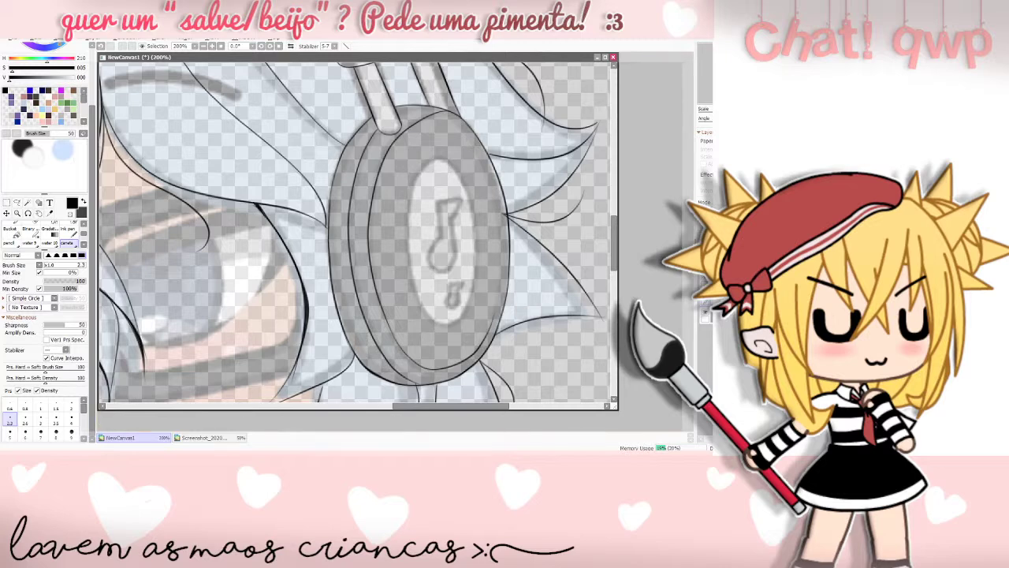
pyautogui.hotkey('alt', 'Tab')
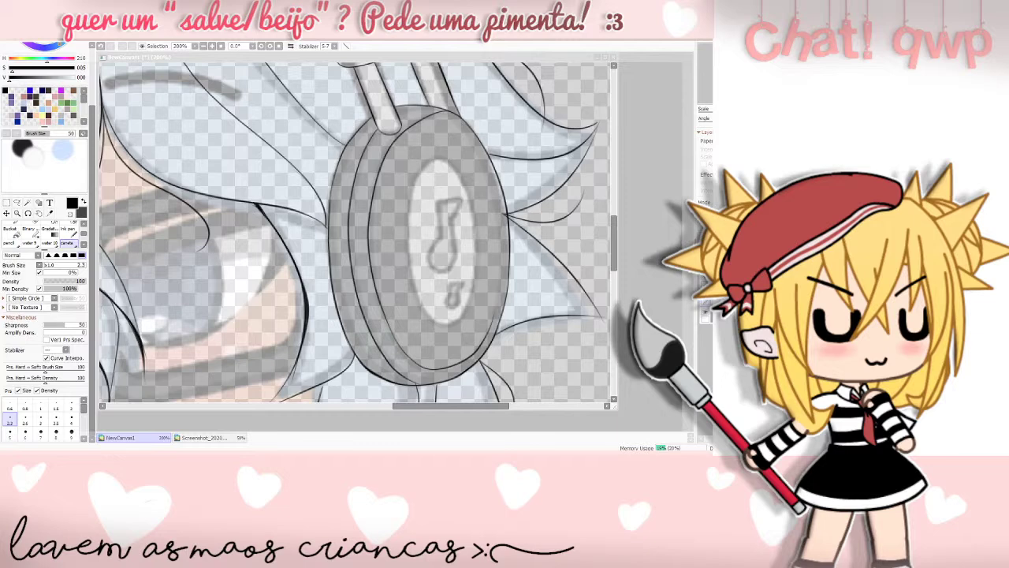
pyautogui.hotkey('alt', 'Tab')
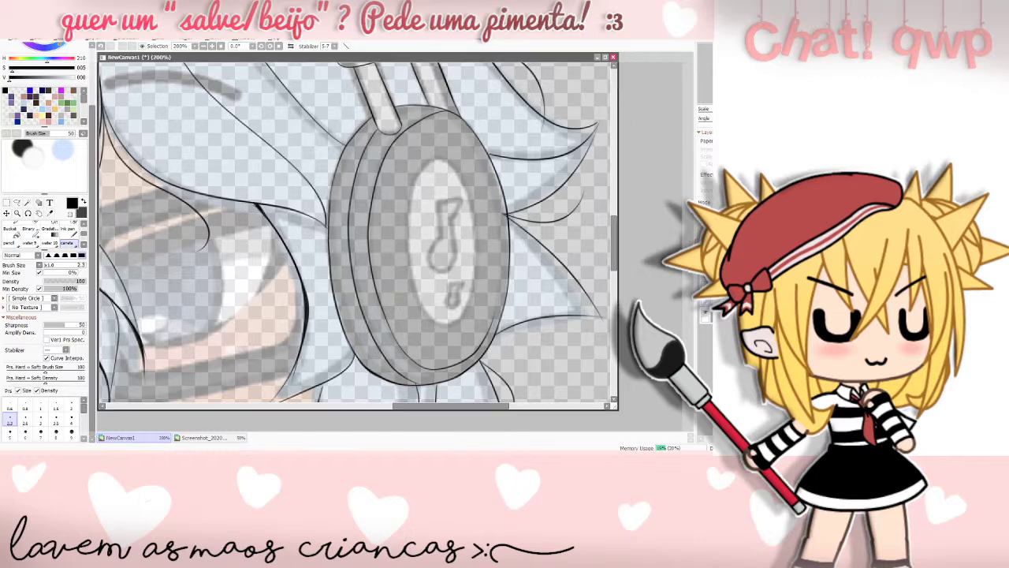
pyautogui.moveTo(446, 160)
pyautogui.mouseDown()
pyautogui.moveTo(398, 207)
pyautogui.moveTo(444, 315)
pyautogui.mouseUp()
pyautogui.hotkey('ctrl', 'z')
pyautogui.moveTo(422, 158)
pyautogui.mouseDown()
pyautogui.moveTo(402, 206)
pyautogui.moveTo(408, 276)
pyautogui.moveTo(434, 318)
pyautogui.moveTo(457, 327)
pyautogui.moveTo(411, 186)
pyautogui.moveTo(403, 241)
pyautogui.moveTo(443, 338)
pyautogui.moveTo(471, 316)
pyautogui.moveTo(465, 207)
pyautogui.mouseUp()
pyautogui.hotkey('ctrl', 'z')
pyautogui.hotkey('ctrl', 'z')
pyautogui.hotkey('ctrl', 'z')
pyautogui.moveTo(424, 159)
pyautogui.mouseDown()
pyautogui.moveTo(408, 189)
pyautogui.moveTo(412, 268)
pyautogui.moveTo(433, 319)
pyautogui.mouseUp()
pyautogui.hotkey('ctrl', 'z')
pyautogui.moveTo(445, 158)
pyautogui.mouseDown()
pyautogui.moveTo(421, 174)
pyautogui.moveTo(408, 236)
pyautogui.moveTo(426, 315)
pyautogui.mouseUp()
pyautogui.hotkey('ctrl', 'z')
pyautogui.hotkey('alt', 'Tab')
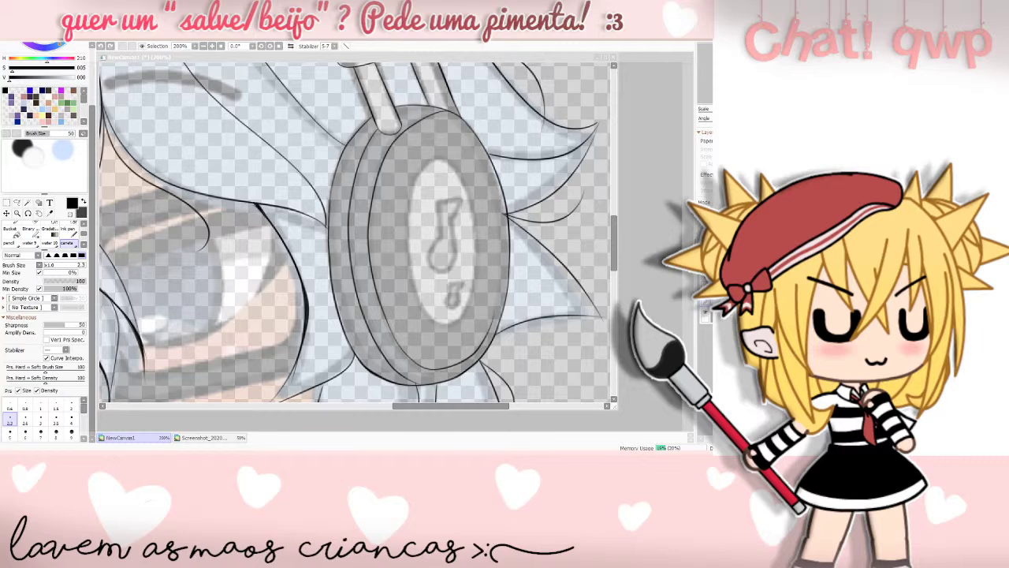
pyautogui.click(421, 134)
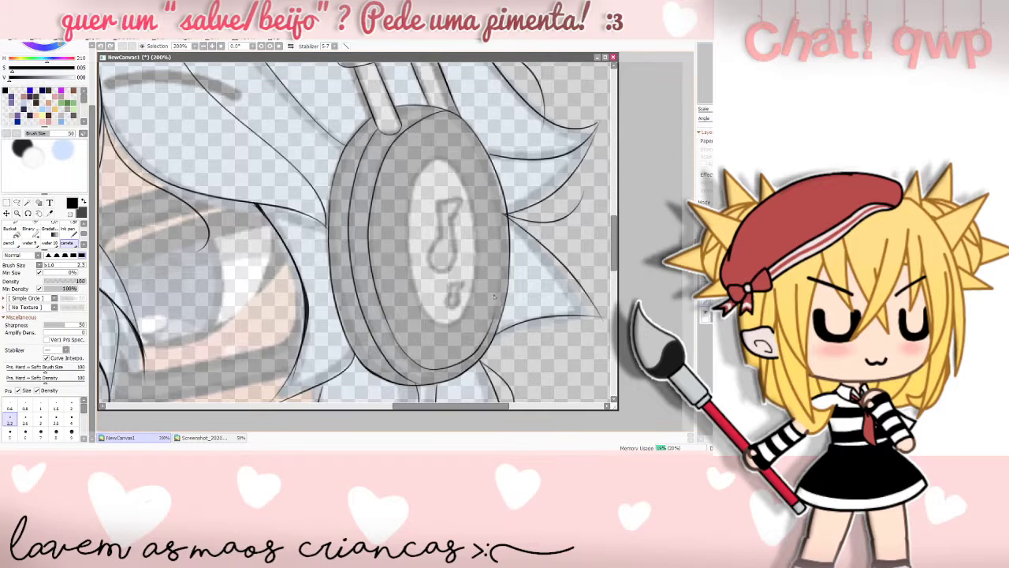
# - Undo the lower curve of the second inner contour and redraw it slightly higher, ending at the ear cup's outer edge
pyautogui.hotkey('ctrl', 'z')
pyautogui.moveTo(392, 332); pyautogui.dragTo(432, 368)
pyautogui.hotkey('ctrl', 'z')
pyautogui.moveTo(396, 340)
pyautogui.mouseDown()
pyautogui.moveTo(443, 365)
pyautogui.moveTo(498, 305)
pyautogui.mouseUp()
pyautogui.hotkey('ctrl', 'z')
pyautogui.moveTo(394, 340)
pyautogui.mouseDown()
pyautogui.moveTo(418, 371)
pyautogui.moveTo(447, 369)
pyautogui.moveTo(473, 356)
pyautogui.moveTo(510, 288)
pyautogui.mouseUp()
pyautogui.hotkey('ctrl', 'z')
pyautogui.moveTo(392, 335)
pyautogui.mouseDown()
pyautogui.moveTo(403, 352)
pyautogui.moveTo(439, 367)
pyautogui.mouseUp()
pyautogui.hotkey('ctrl', 'z')
pyautogui.moveTo(396, 339)
pyautogui.mouseDown()
pyautogui.moveTo(417, 369)
pyautogui.moveTo(484, 352)
pyautogui.moveTo(506, 315)
pyautogui.moveTo(506, 287)
pyautogui.mouseUp()
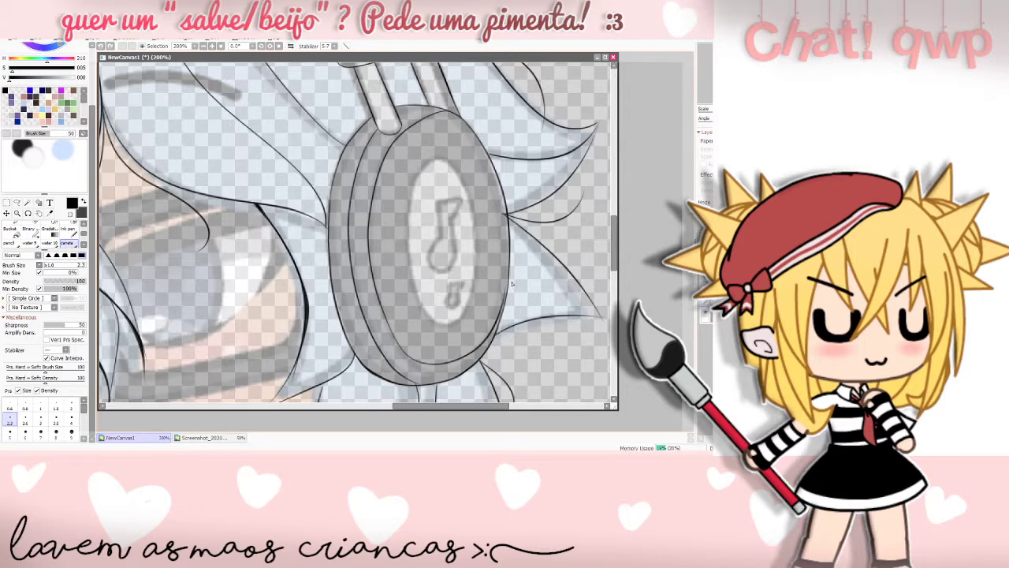
# - Ink the end of the inner contour where it meets the ear cup's lower outer edge, undoing and redrawing uneven strokes
pyautogui.moveTo(498, 323)
pyautogui.mouseDown()
pyautogui.moveTo(507, 294)
pyautogui.moveTo(494, 334)
pyautogui.mouseUp()
pyautogui.hotkey('ctrl', 'z')
pyautogui.hotkey('ctrl', 'z')
pyautogui.moveTo(507, 285); pyautogui.dragTo(492, 337)
pyautogui.hotkey('ctrl', 'z')
pyautogui.moveTo(506, 304); pyautogui.dragTo(491, 347)
pyautogui.hotkey('ctrl', 'z')
pyautogui.moveTo(505, 303); pyautogui.dragTo(487, 347)
pyautogui.hotkey('ctrl', 'z')
pyautogui.moveTo(505, 304); pyautogui.dragTo(489, 345)
pyautogui.moveTo(451, 161)
pyautogui.mouseDown()
pyautogui.moveTo(410, 198)
pyautogui.moveTo(414, 293)
pyautogui.moveTo(465, 319)
pyautogui.moveTo(462, 246)
pyautogui.mouseUp()
pyautogui.hotkey('ctrl', 'z')
pyautogui.moveTo(449, 161); pyautogui.dragTo(409, 186)
pyautogui.moveTo(399, 242)
pyautogui.mouseDown()
pyautogui.moveTo(426, 308)
pyautogui.moveTo(449, 319)
pyautogui.mouseUp()
pyautogui.hotkey('ctrl', 'z')
pyautogui.moveTo(451, 164)
pyautogui.mouseDown()
pyautogui.moveTo(410, 180)
pyautogui.moveTo(409, 235)
pyautogui.moveTo(427, 320)
pyautogui.moveTo(465, 320)
pyautogui.moveTo(471, 183)
pyautogui.moveTo(445, 156)
pyautogui.moveTo(426, 168)
pyautogui.moveTo(404, 235)
pyautogui.moveTo(410, 293)
pyautogui.moveTo(440, 325)
pyautogui.moveTo(475, 291)
pyautogui.moveTo(469, 196)
pyautogui.moveTo(453, 165)
pyautogui.moveTo(435, 160)
pyautogui.moveTo(405, 236)
pyautogui.moveTo(456, 331)
pyautogui.moveTo(458, 293)
pyautogui.mouseUp()
pyautogui.hotkey('ctrl', 'z')
pyautogui.hotkey('ctrl', 'z')
pyautogui.hotkey('ctrl', 'z')
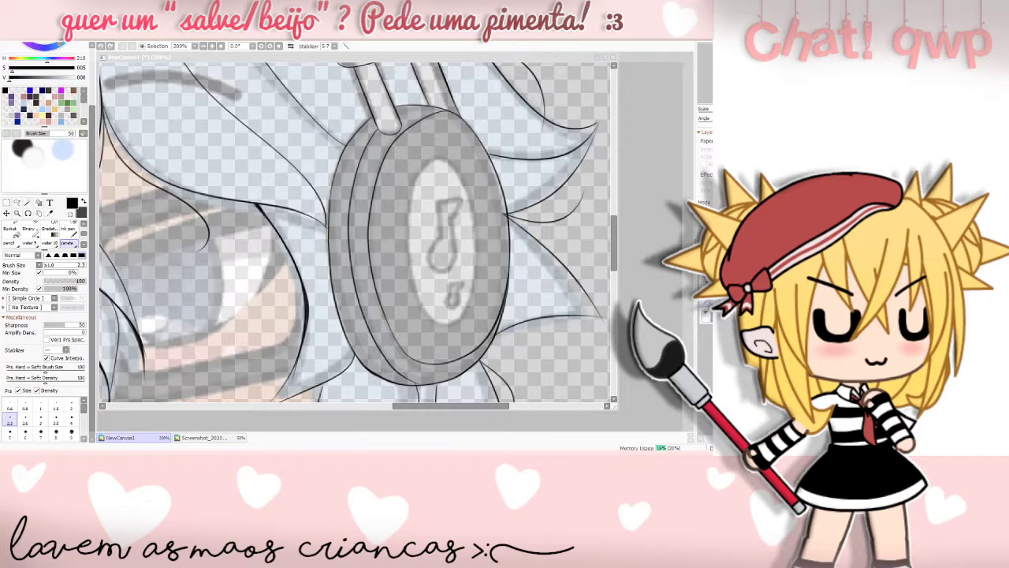
pyautogui.click(538, 241)
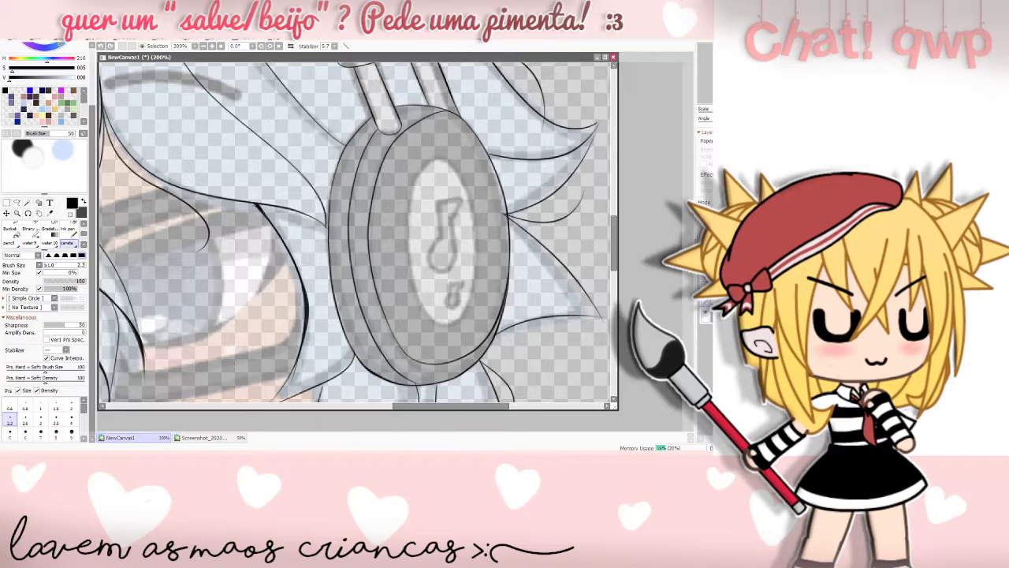
pyautogui.moveTo(439, 160); pyautogui.dragTo(418, 277)
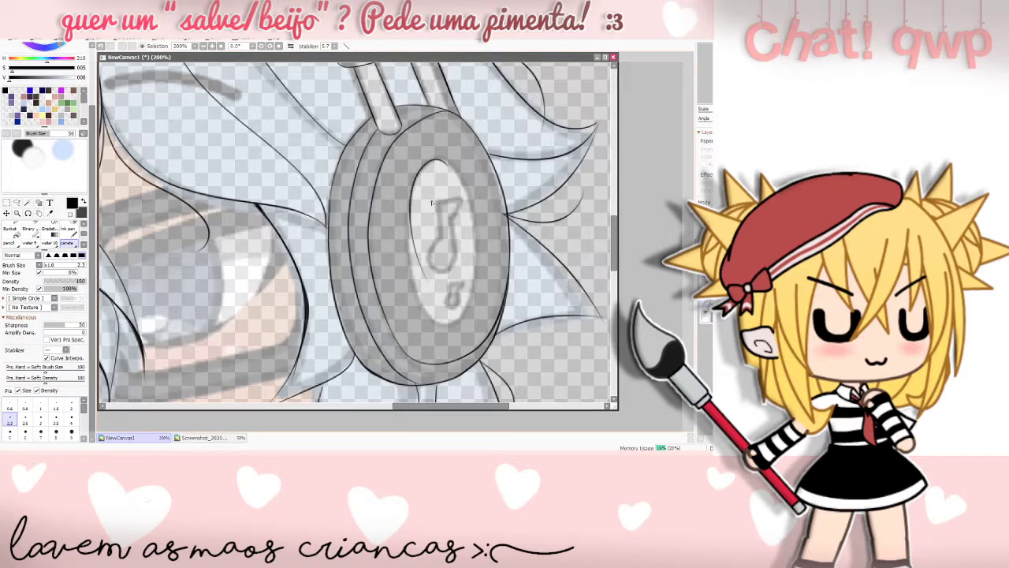
pyautogui.hotkey('ctrl', 'z')
# - Ink the oval plate outline around the music note, clean it up with the size 9 eraser, and return to the 2.3 pen
pyautogui.moveTo(454, 168)
pyautogui.mouseDown()
pyautogui.moveTo(424, 161)
pyautogui.moveTo(404, 251)
pyautogui.moveTo(444, 299)
pyautogui.mouseUp()
pyautogui.hotkey('ctrl', 'z')
pyautogui.moveTo(456, 170)
pyautogui.mouseDown()
pyautogui.moveTo(439, 163)
pyautogui.moveTo(414, 210)
pyautogui.mouseUp()
pyautogui.hotkey('ctrl', 'z')
pyautogui.moveTo(456, 168)
pyautogui.mouseDown()
pyautogui.moveTo(412, 169)
pyautogui.moveTo(403, 209)
pyautogui.moveTo(405, 261)
pyautogui.moveTo(452, 323)
pyautogui.mouseUp()
pyautogui.hotkey('ctrl', 'z')
pyautogui.moveTo(458, 168)
pyautogui.mouseDown()
pyautogui.moveTo(422, 162)
pyautogui.moveTo(418, 319)
pyautogui.moveTo(458, 322)
pyautogui.moveTo(476, 268)
pyautogui.moveTo(448, 161)
pyautogui.moveTo(422, 162)
pyautogui.moveTo(411, 258)
pyautogui.moveTo(439, 318)
pyautogui.moveTo(467, 292)
pyautogui.mouseUp()
pyautogui.hotkey('ctrl', 'z')
pyautogui.hotkey('ctrl', 'z')
pyautogui.moveTo(443, 154)
pyautogui.mouseDown()
pyautogui.moveTo(405, 186)
pyautogui.moveTo(402, 222)
pyautogui.moveTo(403, 278)
pyautogui.moveTo(434, 332)
pyautogui.moveTo(474, 310)
pyautogui.moveTo(477, 215)
pyautogui.moveTo(461, 166)
pyautogui.mouseUp()
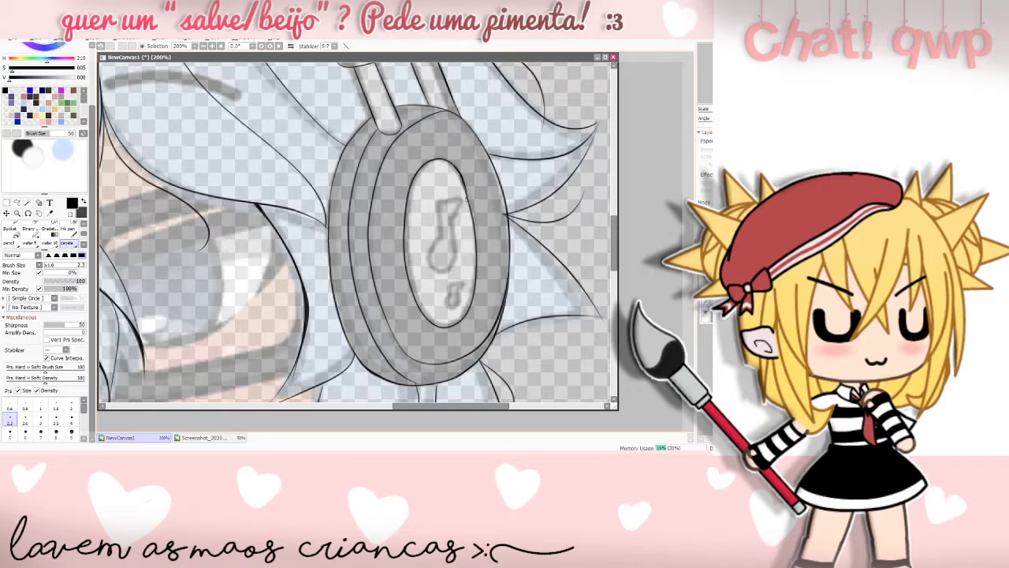
pyautogui.press('e')
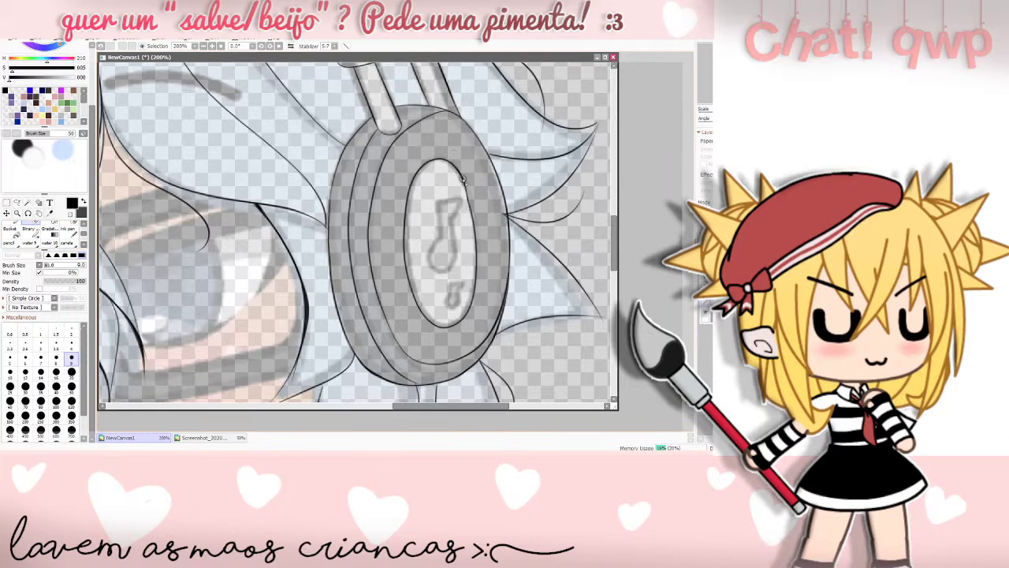
pyautogui.click(71, 240)
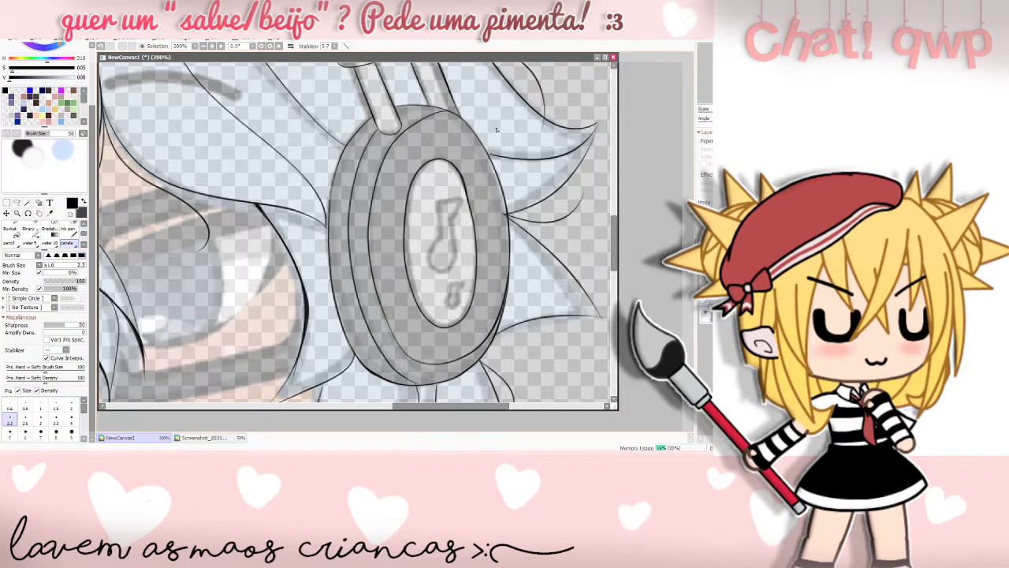
# - Ink the stem and flag of the larger music note on the ear cup plate, undoing and redrawing uneven strokes
pyautogui.moveTo(440, 201); pyautogui.dragTo(443, 238)
pyautogui.hotkey('ctrl', 'z')
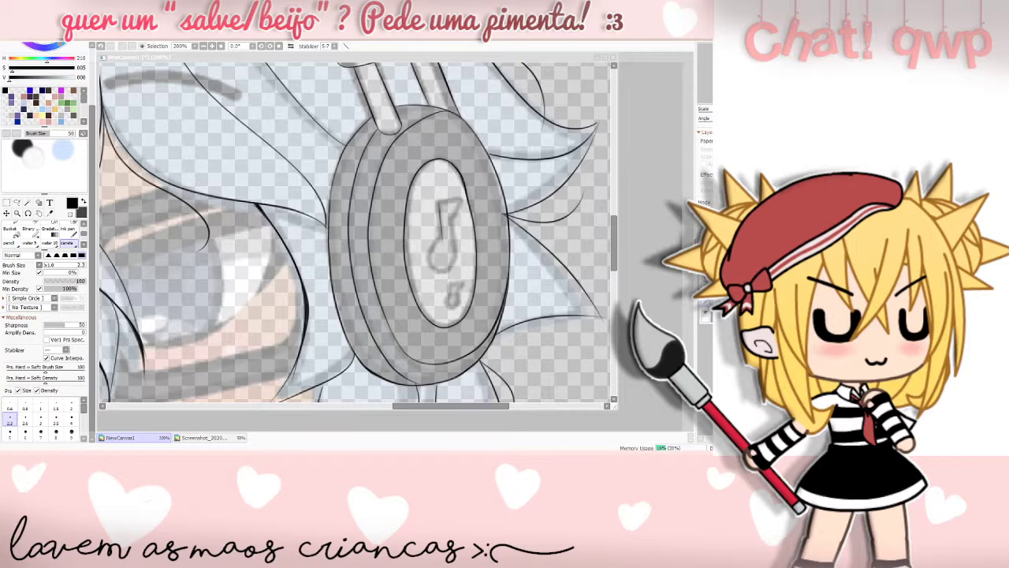
pyautogui.click(513, 284)
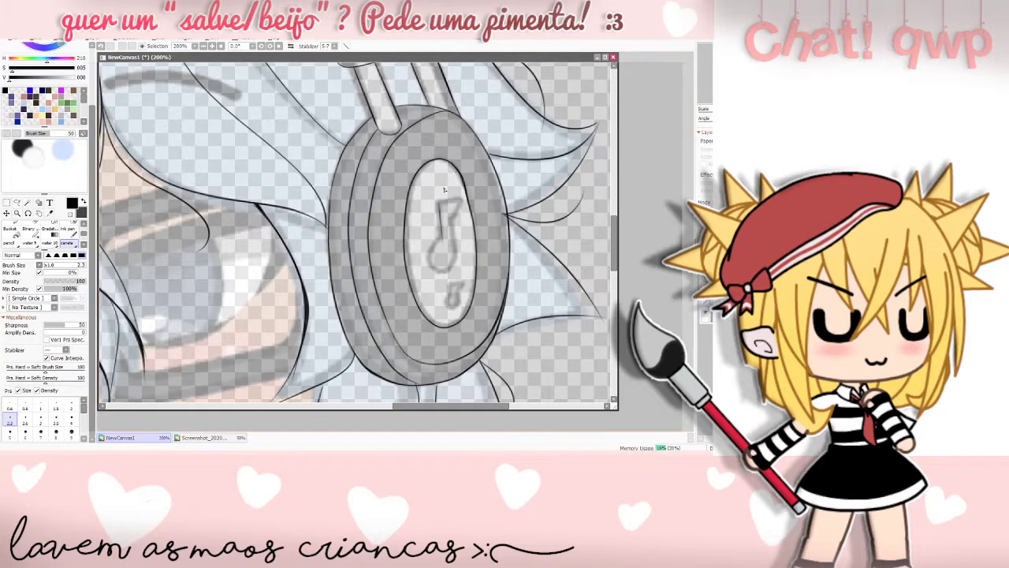
pyautogui.hotkey('ctrl', 'z')
pyautogui.moveTo(440, 205)
pyautogui.mouseDown()
pyautogui.moveTo(464, 197)
pyautogui.moveTo(438, 205)
pyautogui.moveTo(465, 200)
pyautogui.moveTo(451, 220)
pyautogui.moveTo(466, 202)
pyautogui.moveTo(452, 224)
pyautogui.mouseUp()
pyautogui.hotkey('ctrl', 'z')
pyautogui.hotkey('ctrl', 'z')
pyautogui.hotkey('ctrl', 'z')
pyautogui.hotkey('ctrl', 'z')
pyautogui.hotkey('ctrl', 'z')
pyautogui.hotkey('ctrl', 'z')
pyautogui.hotkey('ctrl', 'z')
pyautogui.moveTo(462, 200)
pyautogui.mouseDown()
pyautogui.moveTo(451, 225)
pyautogui.moveTo(452, 276)
pyautogui.moveTo(428, 271)
pyautogui.moveTo(427, 253)
pyautogui.moveTo(444, 239)
pyautogui.moveTo(425, 265)
pyautogui.moveTo(434, 280)
pyautogui.moveTo(455, 279)
pyautogui.moveTo(465, 256)
pyautogui.moveTo(458, 218)
pyautogui.mouseUp()
pyautogui.hotkey('ctrl', 'z')
pyautogui.hotkey('ctrl', 'z')
pyautogui.hotkey('ctrl', 'z')
pyautogui.hotkey('ctrl', 'z')
# - Ink the inner stem edge and rounded head of the larger music note, undoing and redrawing uneven strokes
pyautogui.moveTo(454, 223); pyautogui.dragTo(454, 268)
pyautogui.hotkey('ctrl', 'z')
pyautogui.moveTo(454, 222)
pyautogui.mouseDown()
pyautogui.moveTo(447, 274)
pyautogui.moveTo(436, 277)
pyautogui.moveTo(424, 253)
pyautogui.moveTo(430, 237)
pyautogui.moveTo(446, 236)
pyautogui.moveTo(433, 240)
pyautogui.moveTo(429, 276)
pyautogui.moveTo(462, 270)
pyautogui.moveTo(455, 218)
pyautogui.moveTo(454, 250)
pyautogui.moveTo(434, 270)
pyautogui.moveTo(426, 250)
pyautogui.moveTo(444, 240)
pyautogui.moveTo(435, 280)
pyautogui.moveTo(453, 274)
pyautogui.moveTo(451, 218)
pyautogui.moveTo(451, 241)
pyautogui.moveTo(432, 248)
pyautogui.moveTo(428, 270)
pyautogui.moveTo(454, 272)
pyautogui.moveTo(456, 217)
pyautogui.moveTo(450, 273)
pyautogui.moveTo(430, 275)
pyautogui.moveTo(422, 260)
pyautogui.moveTo(434, 238)
pyautogui.moveTo(444, 241)
pyautogui.moveTo(428, 248)
pyautogui.moveTo(426, 265)
pyautogui.moveTo(437, 276)
pyautogui.moveTo(462, 257)
pyautogui.moveTo(453, 223)
pyautogui.mouseUp()
pyautogui.hotkey('ctrl', 'z')
pyautogui.hotkey('ctrl', 'z')
pyautogui.hotkey('ctrl', 'z')
pyautogui.hotkey('ctrl', 'z')
pyautogui.hotkey('ctrl', 'z')
pyautogui.hotkey('ctrl', 'z')
pyautogui.hotkey('ctrl', 'z')
# - Ink the smaller music note near the lower end of the oval plate, undoing and redrawing uneven strokes
pyautogui.moveTo(449, 281)
pyautogui.mouseDown()
pyautogui.moveTo(459, 308)
pyautogui.moveTo(442, 299)
pyautogui.moveTo(452, 292)
pyautogui.moveTo(441, 309)
pyautogui.moveTo(456, 311)
pyautogui.moveTo(459, 291)
pyautogui.moveTo(438, 307)
pyautogui.moveTo(457, 313)
pyautogui.moveTo(462, 295)
pyautogui.moveTo(439, 301)
pyautogui.moveTo(456, 313)
pyautogui.moveTo(463, 290)
pyautogui.moveTo(446, 310)
pyautogui.moveTo(443, 294)
pyautogui.moveTo(452, 291)
pyautogui.moveTo(451, 313)
pyautogui.moveTo(460, 287)
pyautogui.moveTo(443, 308)
pyautogui.moveTo(461, 310)
pyautogui.moveTo(459, 290)
pyautogui.moveTo(449, 297)
pyautogui.moveTo(449, 312)
pyautogui.moveTo(464, 289)
pyautogui.mouseUp()
pyautogui.hotkey('ctrl', 'z')
pyautogui.hotkey('ctrl', 'z')
pyautogui.hotkey('ctrl', 'z')
pyautogui.hotkey('ctrl', 'z')
pyautogui.hotkey('ctrl', 'z')
pyautogui.hotkey('ctrl', 'z')
pyautogui.hotkey('ctrl', 'z')
pyautogui.hotkey('ctrl', 'z')
pyautogui.hotkey('ctrl', 'z')
pyautogui.hotkey('ctrl', 'z')
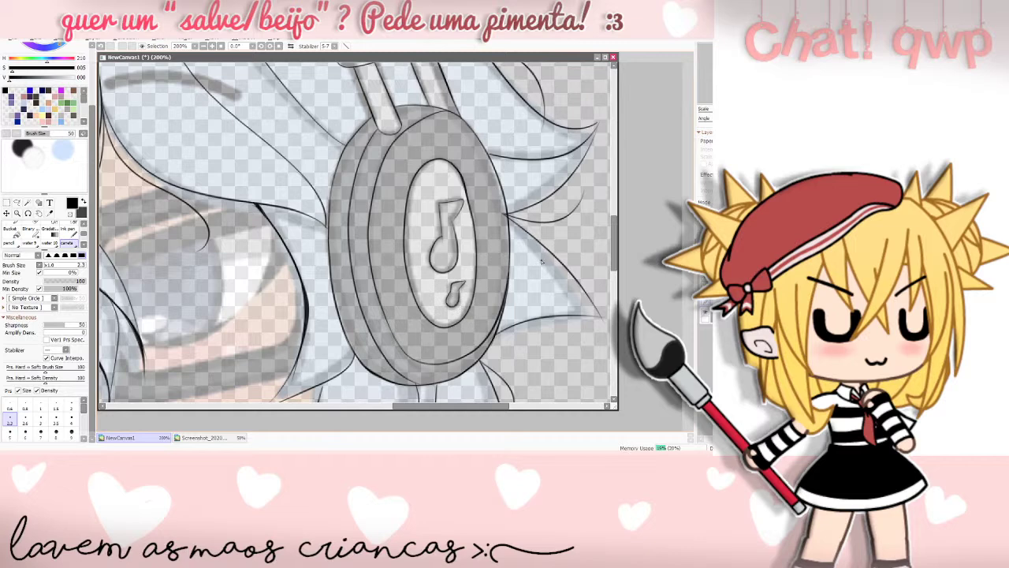
# - Clean up the line ends at the ear cup's lower edge with the size 9 eraser
pyautogui.moveTo(615, 261)
pyautogui.mouseDown()
pyautogui.moveTo(616, 215)
pyautogui.moveTo(620, 280)
pyautogui.mouseUp()
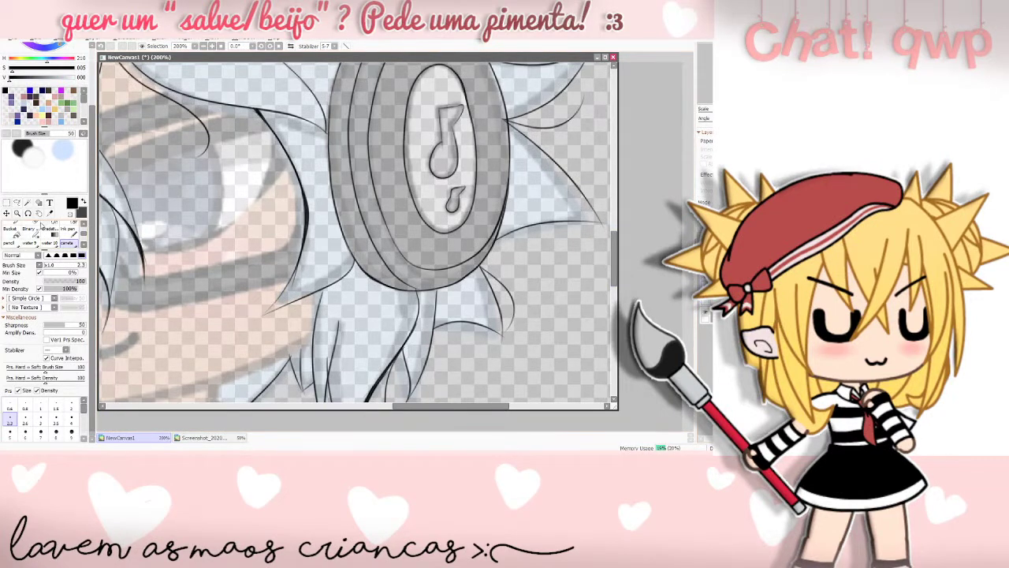
pyautogui.click(40, 226)
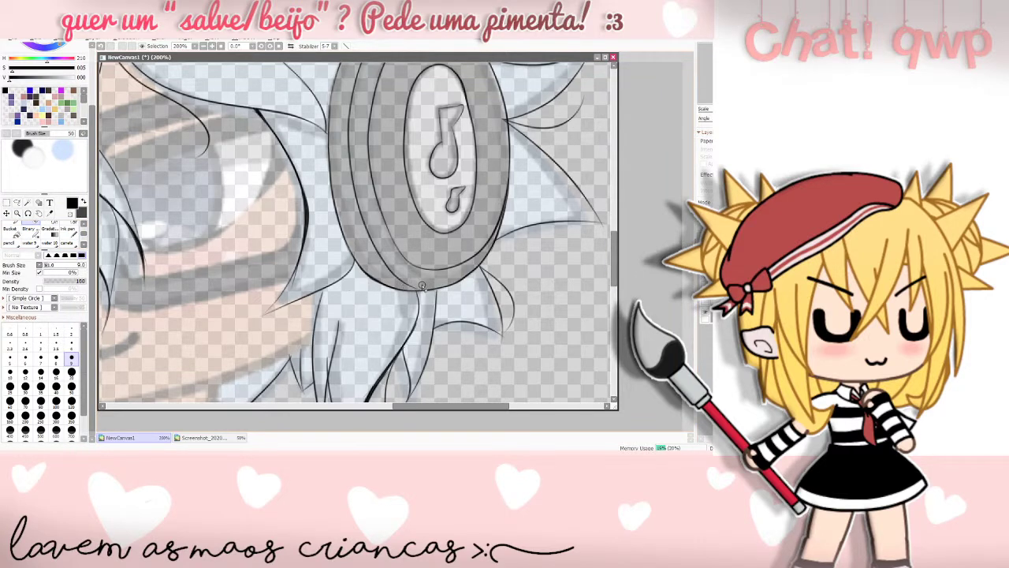
pyautogui.moveTo(614, 276); pyautogui.dragTo(619, 255)
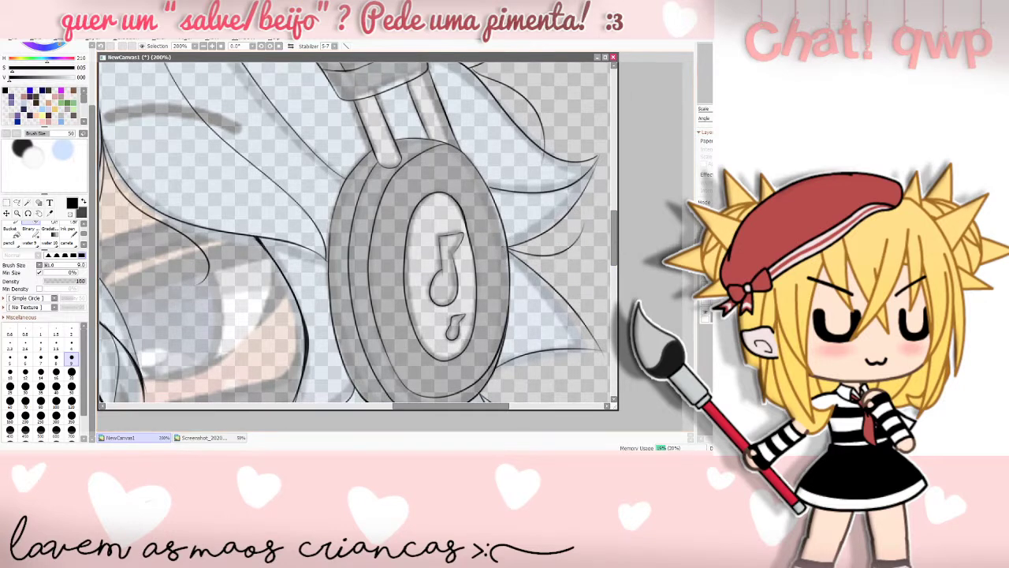
# - Hide the faded reference and inspect the headphone and hair line art, checking which layer holds the ear cup lines
pyautogui.scroll(-3, 356, 235)
pyautogui.moveTo(452, 409); pyautogui.dragTo(411, 410)
pyautogui.click(706, 315)
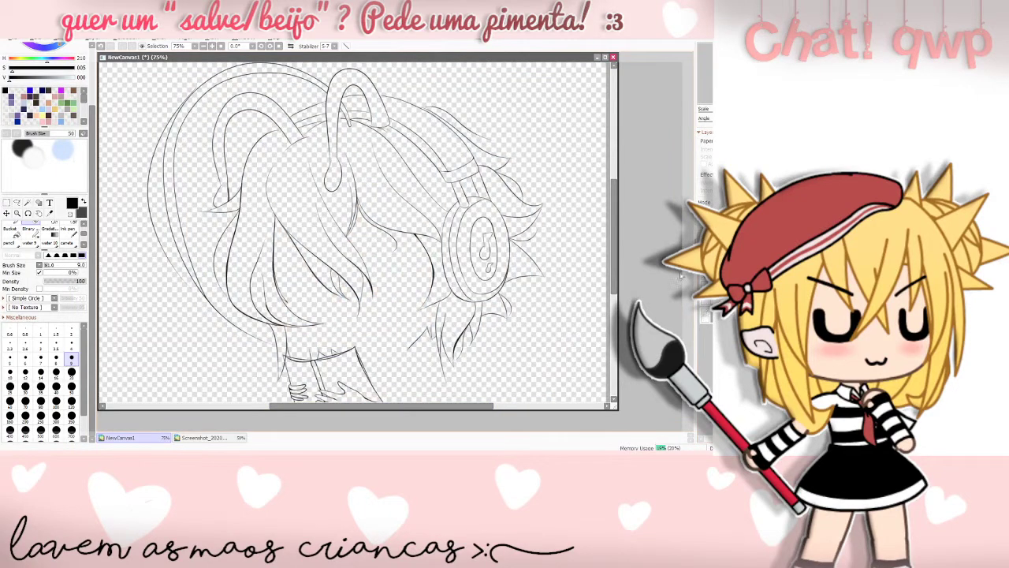
pyautogui.scroll(2, 356, 235)
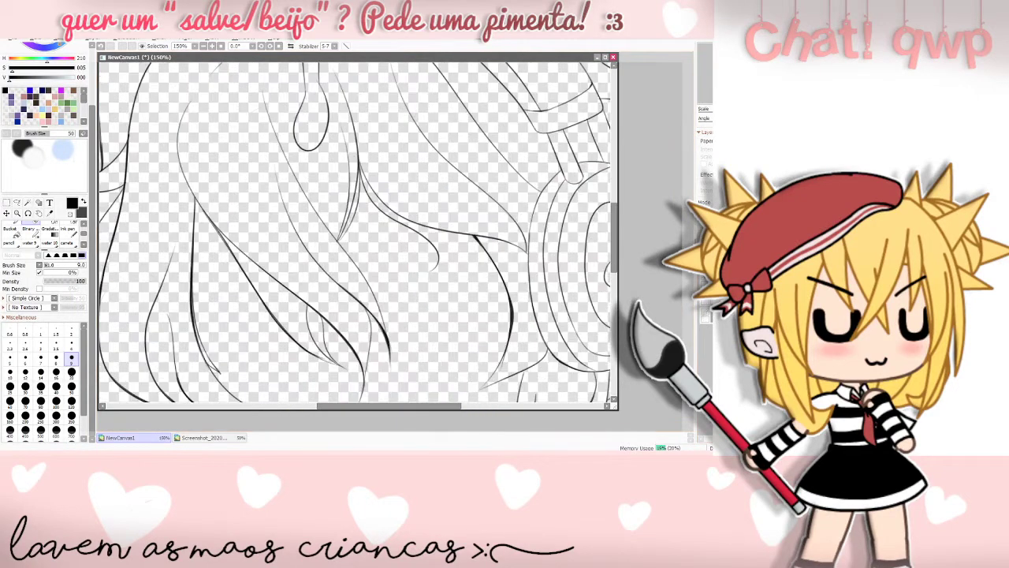
pyautogui.moveTo(413, 407); pyautogui.dragTo(454, 410)
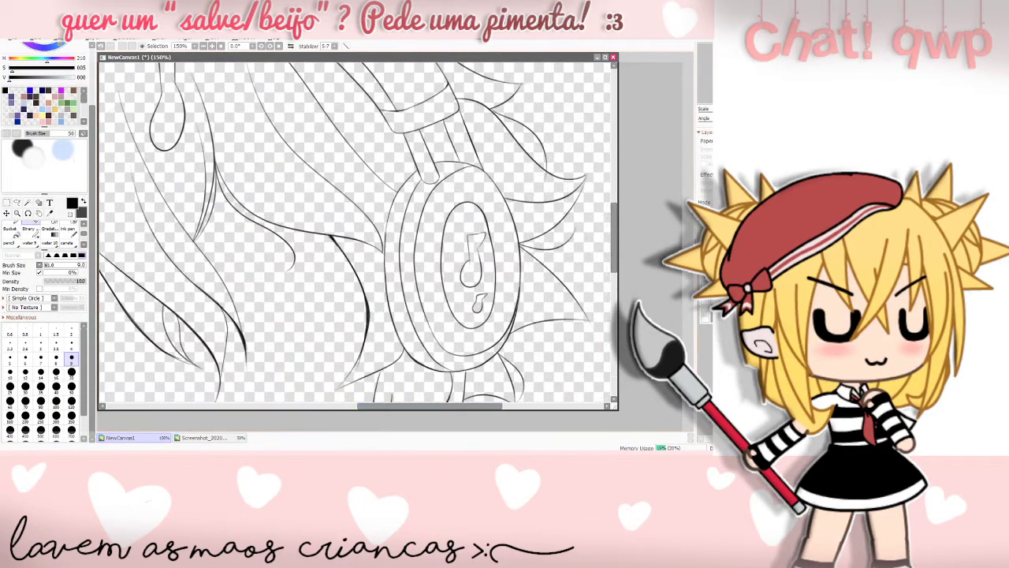
pyautogui.click(705, 314)
pyautogui.click(705, 331)
pyautogui.hotkey('ctrl', 'z')
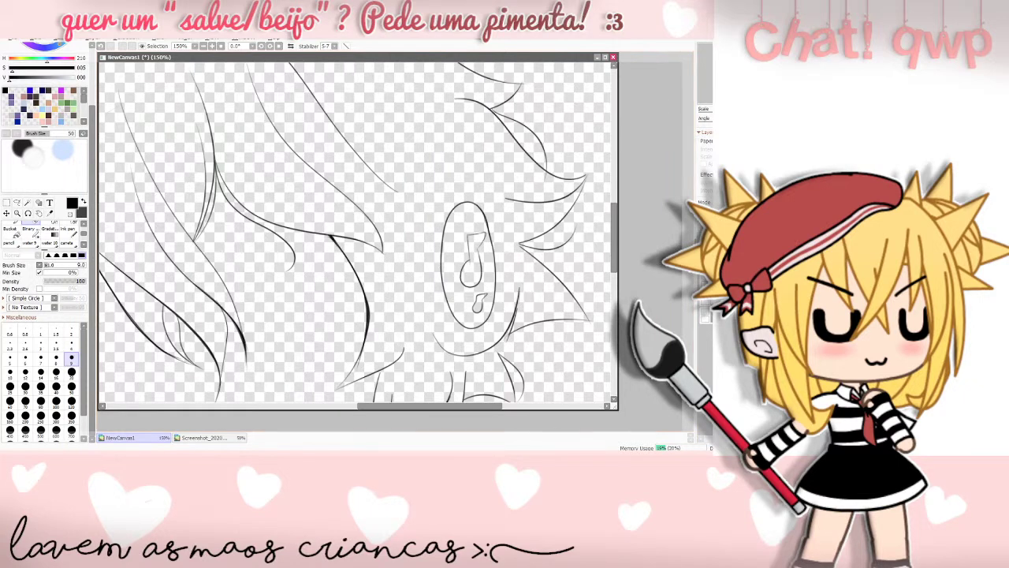
pyautogui.scroll(-2, 354, 234)
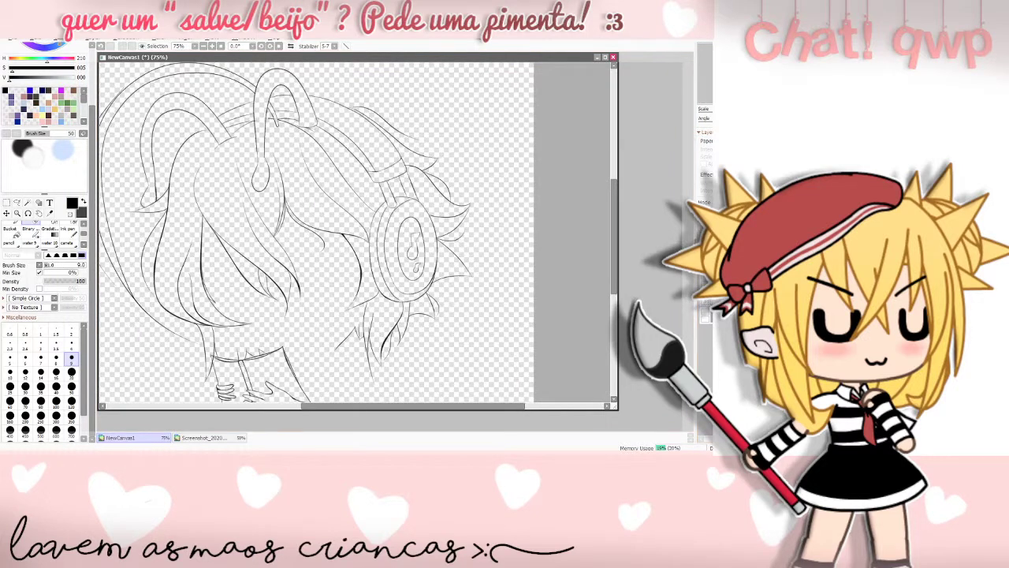
# - Lasso the ear cup's line art, copy and paste it, and switch to the size 120 eraser
pyautogui.click(17, 203)
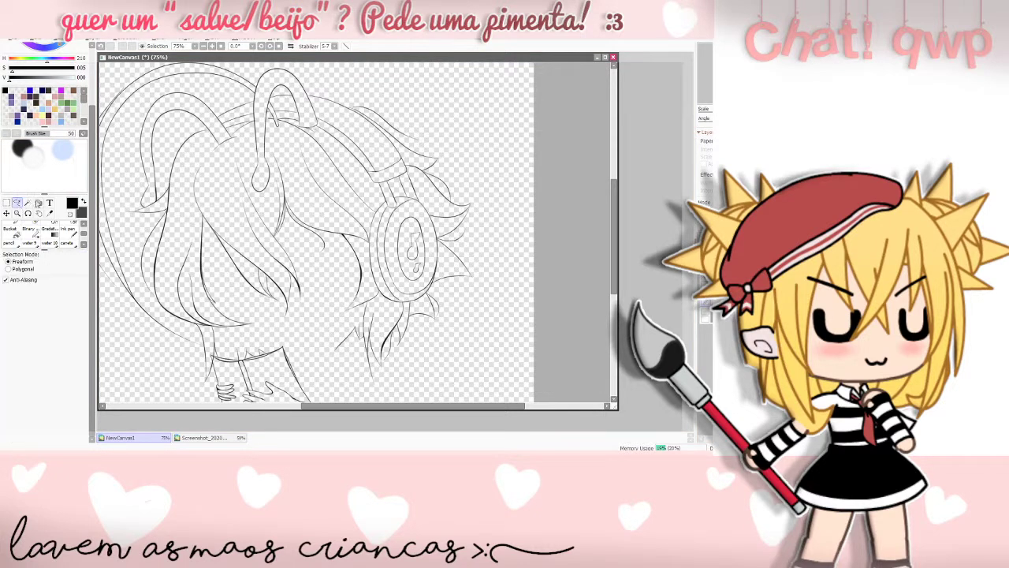
pyautogui.moveTo(435, 192)
pyautogui.mouseDown()
pyautogui.moveTo(391, 193)
pyautogui.moveTo(454, 259)
pyautogui.moveTo(432, 191)
pyautogui.mouseUp()
pyautogui.hotkey('ctrl', 'c')
pyautogui.hotkey('ctrl', 'v')
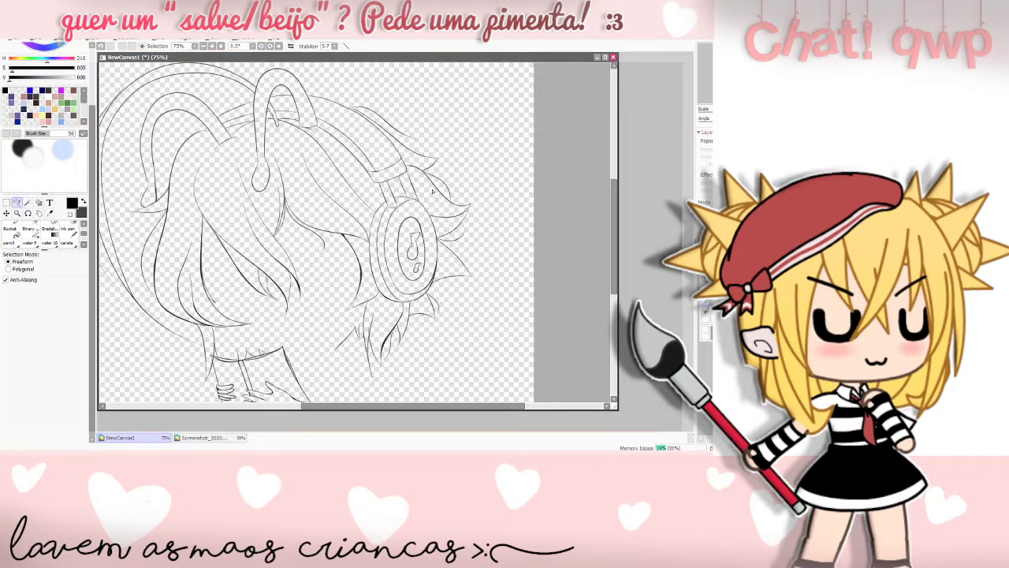
pyautogui.click(43, 229)
pyautogui.click(71, 401)
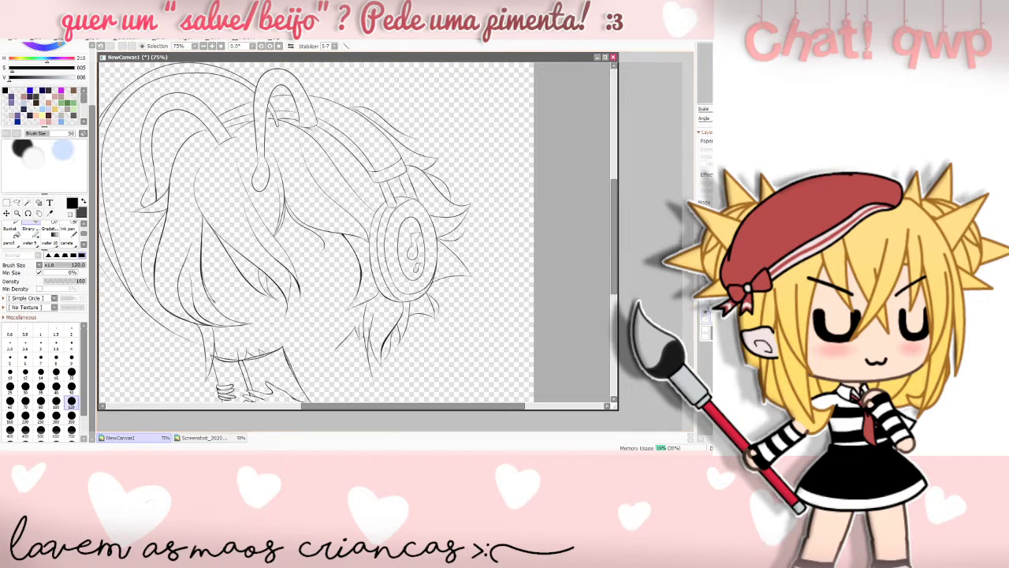
# - Show the faded reference again and return to the 2.3 pen
pyautogui.click(705, 313)
pyautogui.click(705, 313)
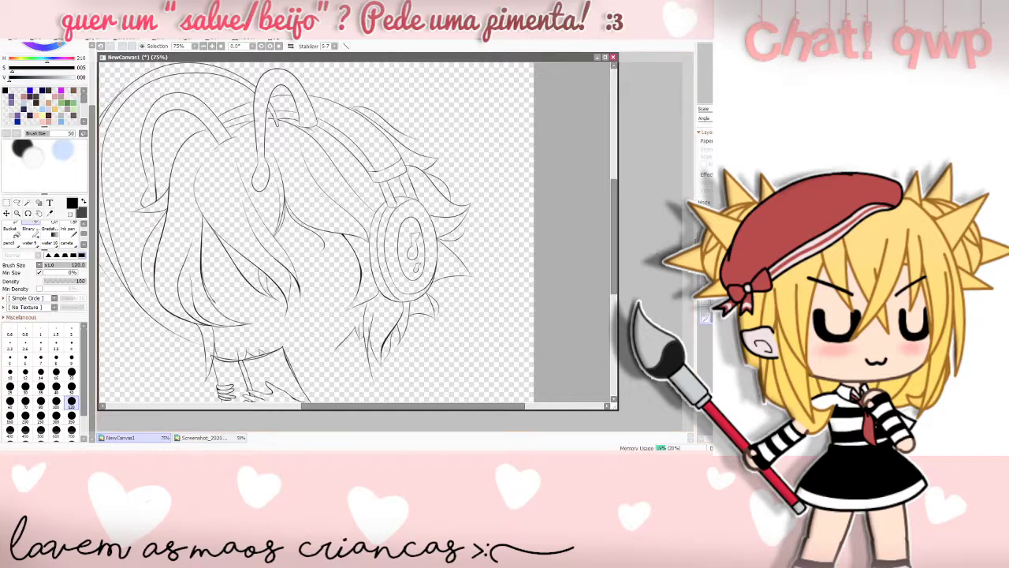
pyautogui.click(706, 315)
pyautogui.scroll(2, 354, 232)
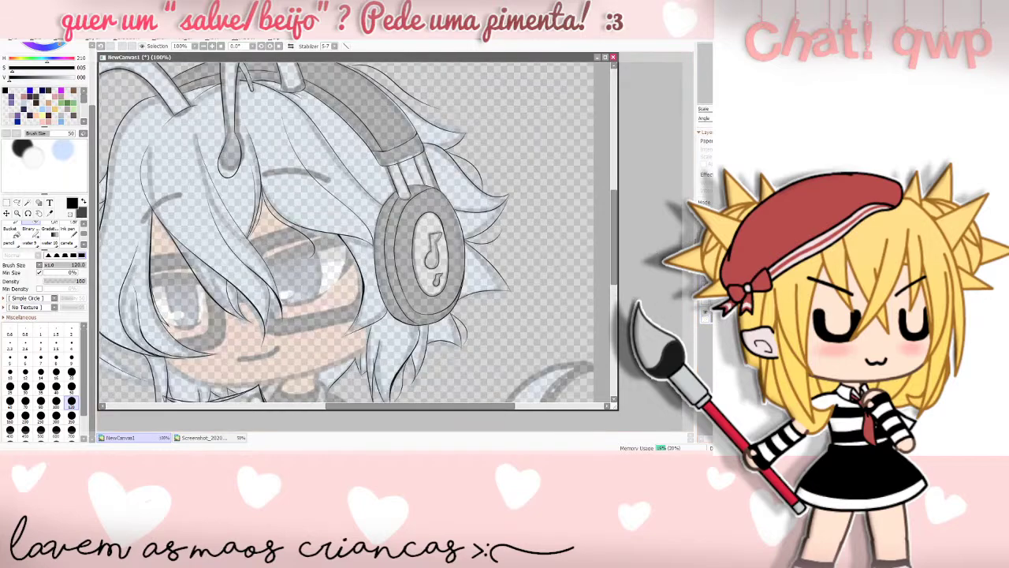
pyautogui.scroll(-1, 354, 233)
pyautogui.click(68, 244)
pyautogui.hotkey('ctrl', '+')
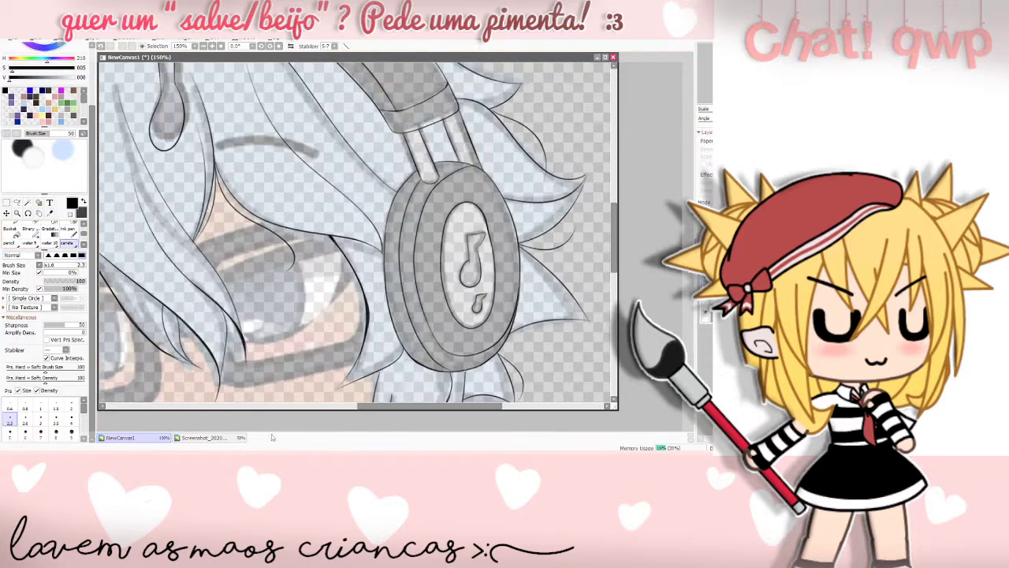
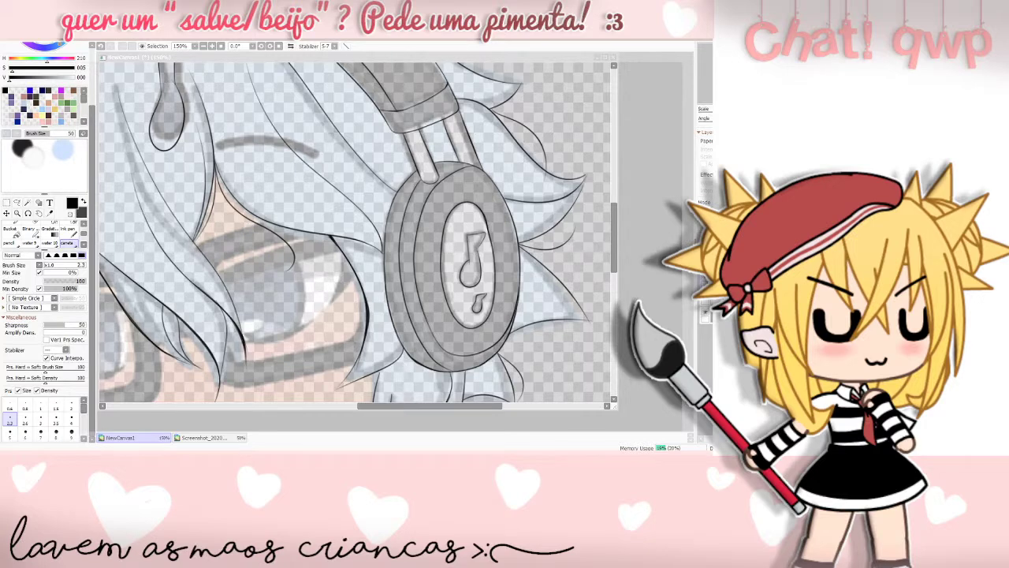
# - Hide the faded reference to review the line art around the head and hands, and show it again
pyautogui.hotkey('alt', 'Tab')
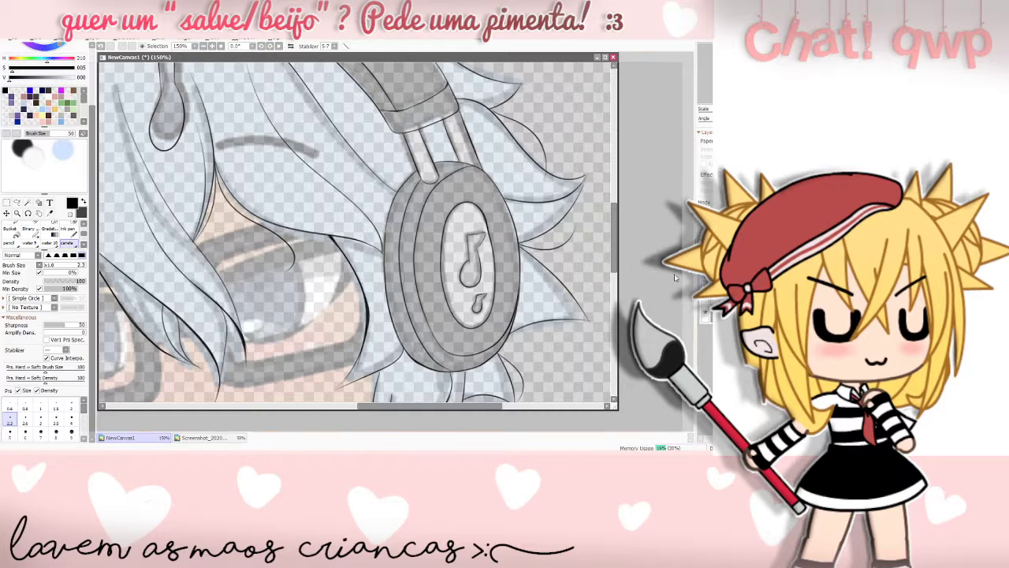
pyautogui.click(706, 313)
pyautogui.click(705, 312)
pyautogui.scroll(-2, 355, 232)
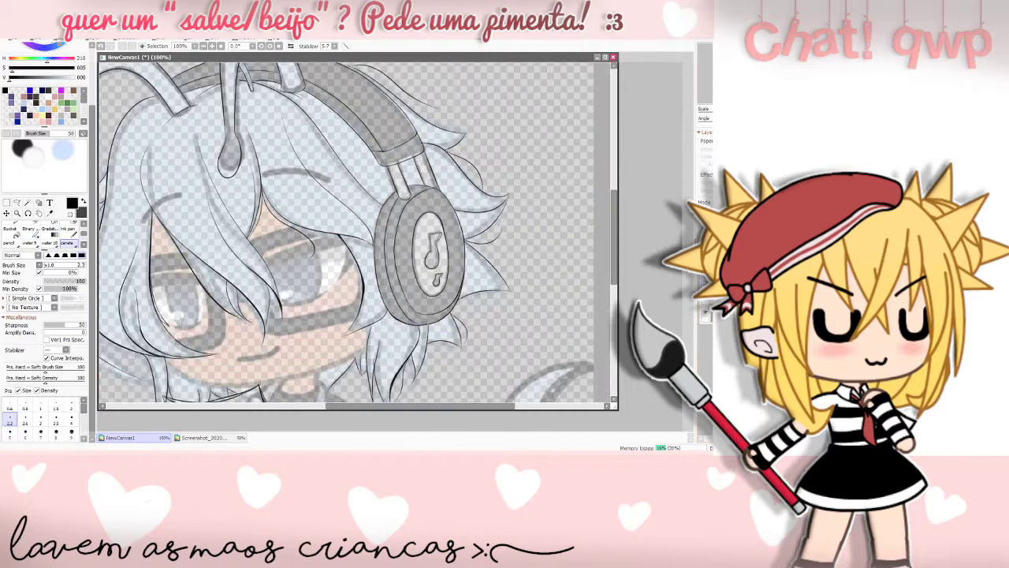
pyautogui.moveTo(446, 412); pyautogui.dragTo(420, 413)
pyautogui.moveTo(615, 243); pyautogui.dragTo(615, 270)
pyautogui.click(706, 312)
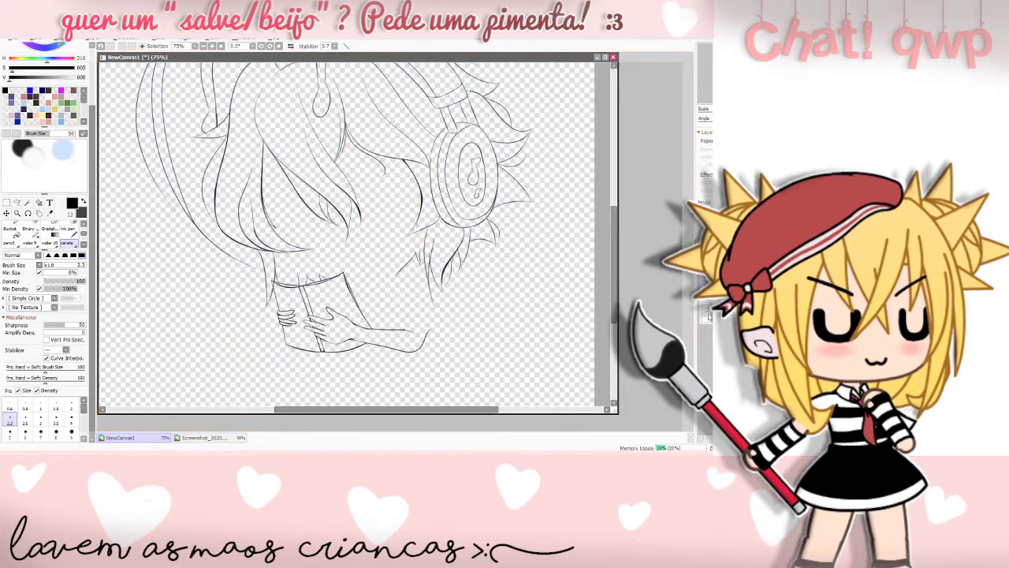
pyautogui.click(706, 313)
pyautogui.click(704, 304)
pyautogui.click(704, 304)
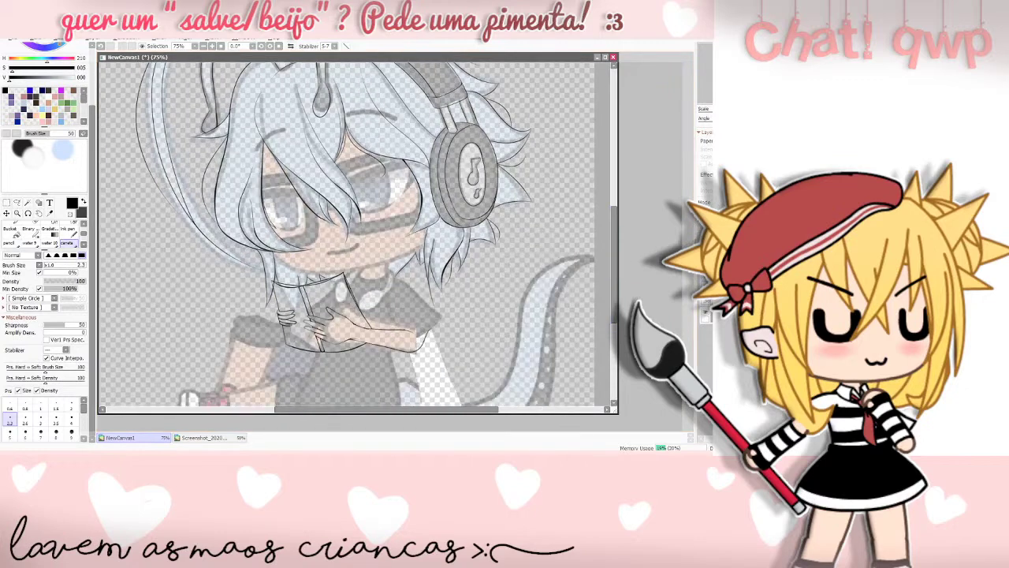
# - Try to ink the left part of the jaw line from the hair lock toward the chin
pyautogui.scroll(1, 354, 235)
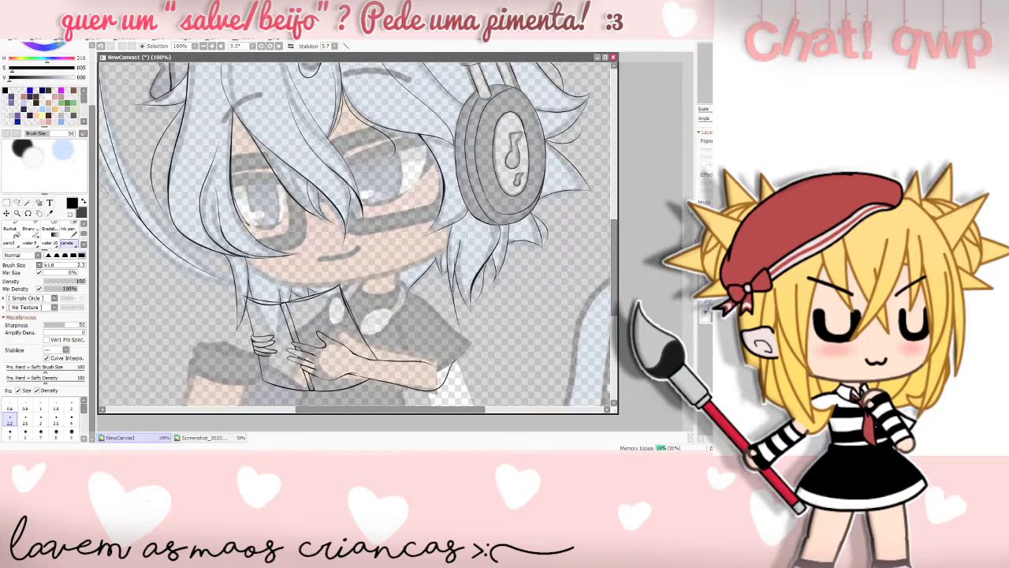
pyautogui.hotkey('ctrl', '+')
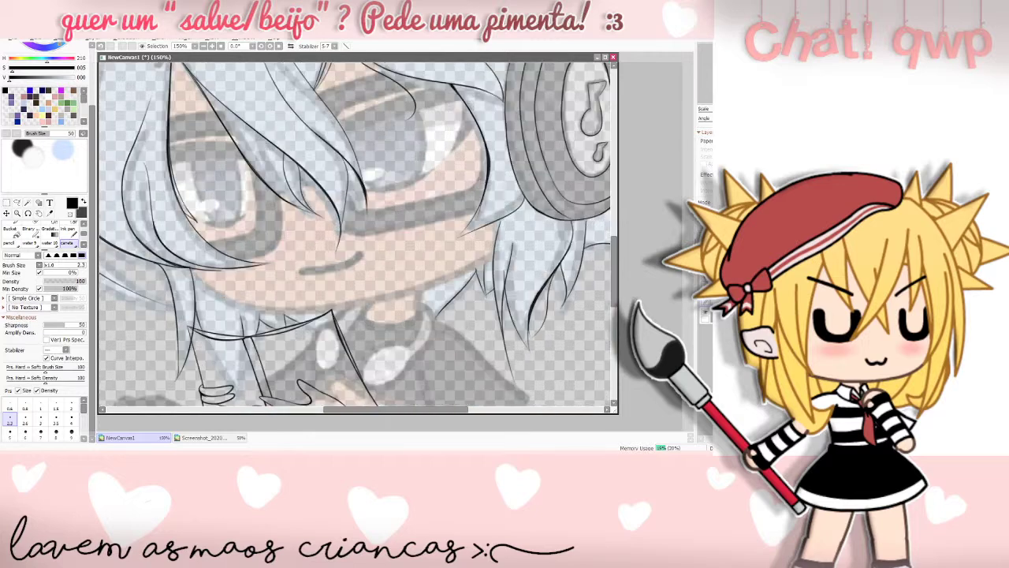
pyautogui.moveTo(197, 278)
pyautogui.mouseDown()
pyautogui.moveTo(233, 312)
pyautogui.moveTo(298, 303)
pyautogui.mouseUp()
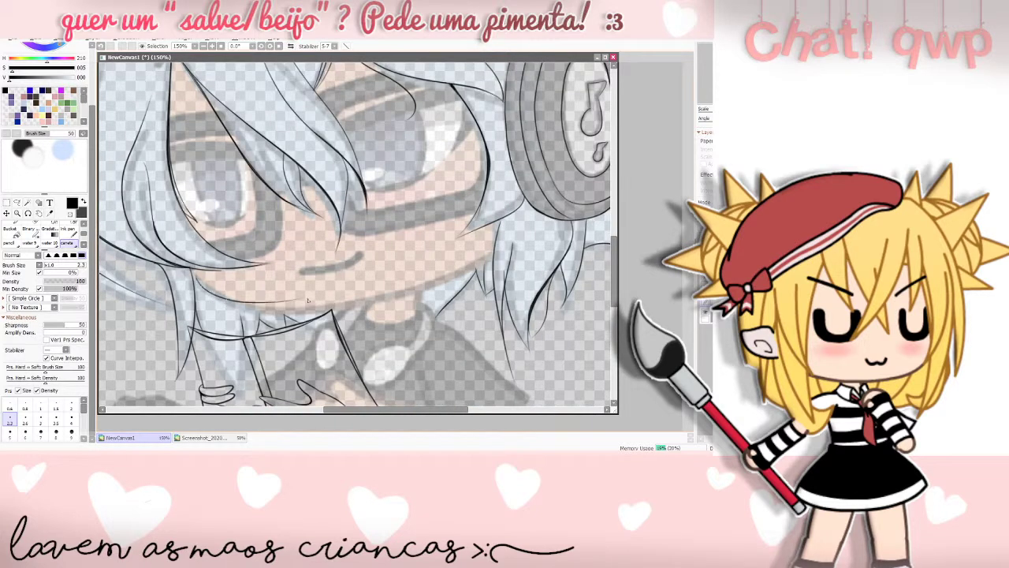
pyautogui.hotkey('ctrl', 'z')
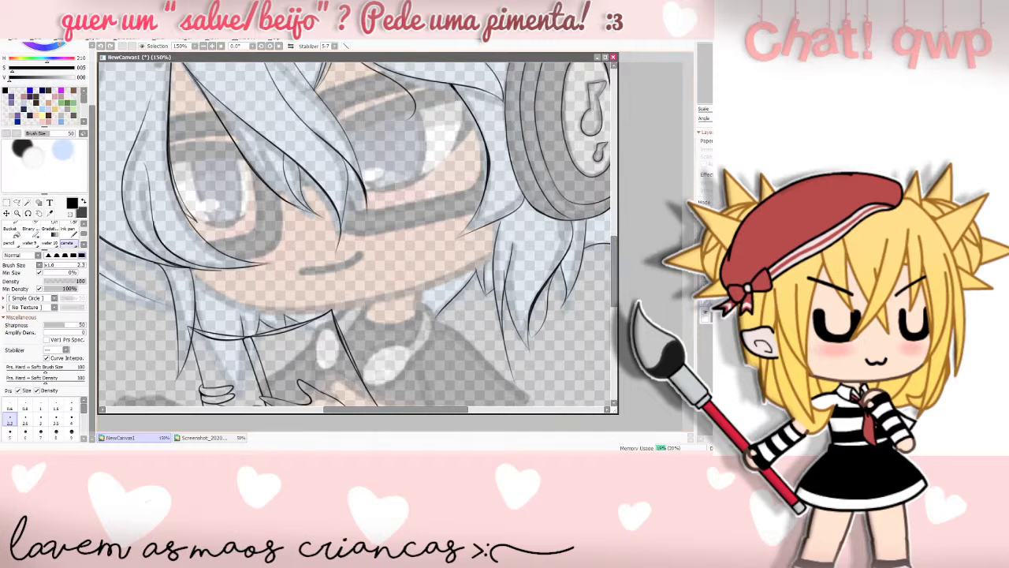
pyautogui.click(706, 282)
pyautogui.hotkey('ctrl', 'y')
pyautogui.moveTo(193, 270); pyautogui.dragTo(267, 308)
pyautogui.hotkey('ctrl', 'z')
pyautogui.moveTo(190, 270)
pyautogui.mouseDown()
pyautogui.moveTo(219, 303)
pyautogui.moveTo(267, 310)
pyautogui.mouseUp()
pyautogui.hotkey('ctrl', 'z')
pyautogui.moveTo(192, 270)
pyautogui.mouseDown()
pyautogui.moveTo(220, 294)
pyautogui.moveTo(260, 304)
pyautogui.mouseUp()
pyautogui.hotkey('ctrl', 'z')
pyautogui.moveTo(193, 272); pyautogui.dragTo(263, 309)
pyautogui.hotkey('ctrl', 'z')
pyautogui.moveTo(192, 271)
pyautogui.mouseDown()
pyautogui.moveTo(221, 301)
pyautogui.moveTo(259, 312)
pyautogui.mouseUp()
pyautogui.hotkey('ctrl', 'z')
pyautogui.hotkey('ctrl', 'z')
pyautogui.hotkey('ctrl', 'z')
pyautogui.hotkey('ctrl', 'z')
pyautogui.hotkey('ctrl', 'z')
pyautogui.hotkey('ctrl', 'y')
pyautogui.moveTo(197, 279); pyautogui.dragTo(278, 306)
pyautogui.hotkey('ctrl', 'z')
pyautogui.moveTo(192, 272)
pyautogui.mouseDown()
pyautogui.moveTo(210, 294)
pyautogui.moveTo(264, 309)
pyautogui.mouseUp()
pyautogui.hotkey('ctrl', 'z')
# - Try to ink the jaw line with longer strokes from the left hair lock past the chin
pyautogui.moveTo(193, 271)
pyautogui.mouseDown()
pyautogui.moveTo(309, 314)
pyautogui.moveTo(409, 286)
pyautogui.mouseUp()
pyautogui.hotkey('ctrl', 'z')
pyautogui.moveTo(192, 271)
pyautogui.mouseDown()
pyautogui.moveTo(225, 305)
pyautogui.moveTo(270, 317)
pyautogui.moveTo(438, 274)
pyautogui.mouseUp()
pyautogui.hotkey('ctrl', 'z')
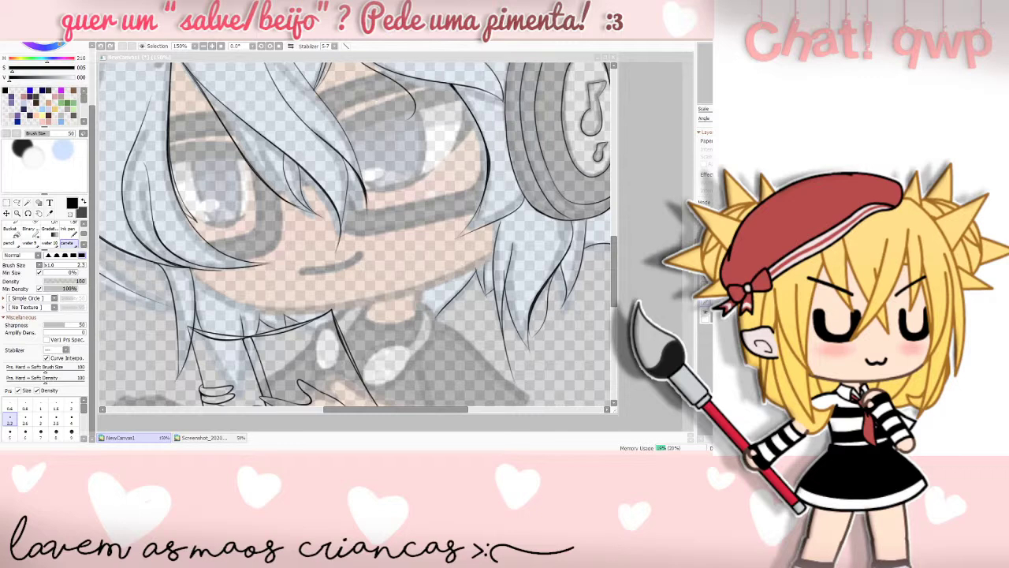
pyautogui.hotkey('alt', 'Tab')
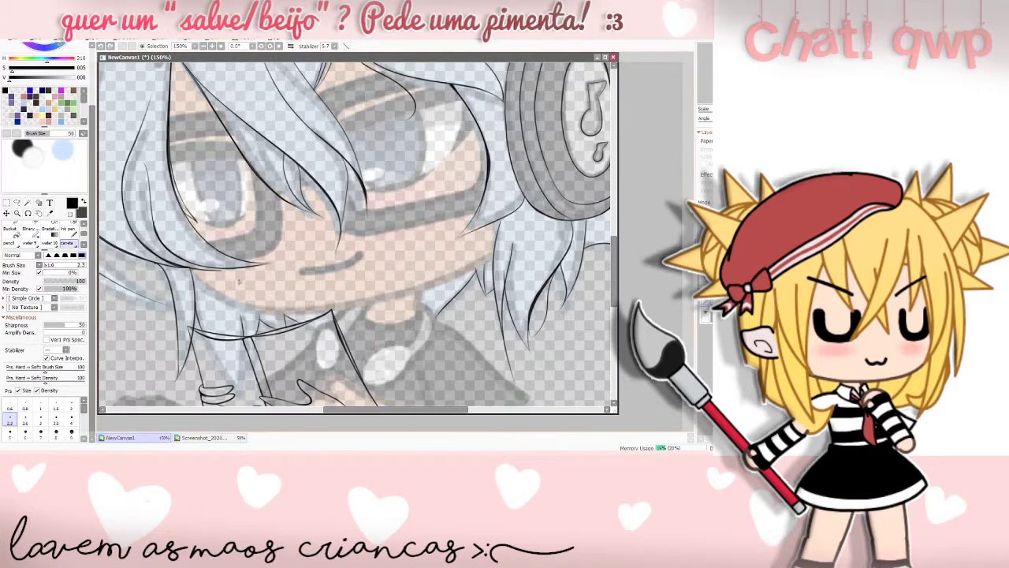
pyautogui.moveTo(194, 274)
pyautogui.mouseDown()
pyautogui.moveTo(232, 312)
pyautogui.moveTo(281, 318)
pyautogui.moveTo(426, 276)
pyautogui.mouseUp()
pyautogui.hotkey('ctrl', 'z')
pyautogui.moveTo(195, 279)
pyautogui.mouseDown()
pyautogui.moveTo(245, 315)
pyautogui.moveTo(303, 316)
pyautogui.moveTo(416, 286)
pyautogui.mouseUp()
pyautogui.hotkey('ctrl', 'z')
pyautogui.moveTo(193, 271)
pyautogui.mouseDown()
pyautogui.moveTo(212, 295)
pyautogui.moveTo(281, 326)
pyautogui.moveTo(418, 296)
pyautogui.moveTo(497, 265)
pyautogui.moveTo(497, 255)
pyautogui.moveTo(400, 297)
pyautogui.mouseUp()
pyautogui.hotkey('ctrl', 'z')
pyautogui.hotkey('ctrl', 'z')
pyautogui.moveTo(193, 278)
pyautogui.mouseDown()
pyautogui.moveTo(255, 315)
pyautogui.moveTo(292, 317)
pyautogui.moveTo(437, 275)
pyautogui.moveTo(470, 247)
pyautogui.moveTo(495, 250)
pyautogui.moveTo(479, 274)
pyautogui.moveTo(423, 292)
pyautogui.moveTo(339, 313)
pyautogui.moveTo(277, 312)
pyautogui.mouseUp()
pyautogui.hotkey('ctrl', 'z')
pyautogui.hotkey('ctrl', 'z')
# - Try to ink the jaw line in separate sections, from the right cheek, across the chin and from the left hair lock
pyautogui.moveTo(494, 252)
pyautogui.mouseDown()
pyautogui.moveTo(448, 285)
pyautogui.moveTo(336, 303)
pyautogui.mouseUp()
pyautogui.hotkey('ctrl', 'z')
pyautogui.moveTo(227, 302)
pyautogui.mouseDown()
pyautogui.moveTo(296, 309)
pyautogui.moveTo(353, 297)
pyautogui.mouseUp()
pyautogui.hotkey('ctrl', 'z')
pyautogui.moveTo(264, 317); pyautogui.dragTo(364, 295)
pyautogui.hotkey('ctrl', 'z')
pyautogui.moveTo(195, 279)
pyautogui.mouseDown()
pyautogui.moveTo(249, 310)
pyautogui.moveTo(332, 300)
pyautogui.mouseUp()
pyautogui.hotkey('ctrl', 'z')
pyautogui.moveTo(195, 281)
pyautogui.mouseDown()
pyautogui.moveTo(273, 307)
pyautogui.moveTo(375, 292)
pyautogui.mouseUp()
pyautogui.hotkey('ctrl', 'z')
pyautogui.moveTo(494, 252); pyautogui.dragTo(416, 292)
pyautogui.hotkey('ctrl', 'z')
pyautogui.moveTo(495, 252)
pyautogui.mouseDown()
pyautogui.moveTo(456, 285)
pyautogui.moveTo(374, 308)
pyautogui.mouseUp()
pyautogui.hotkey('ctrl', 'z')
pyautogui.moveTo(493, 253); pyautogui.dragTo(358, 293)
pyautogui.hotkey('ctrl', 'z')
pyautogui.moveTo(195, 282)
pyautogui.mouseDown()
pyautogui.moveTo(248, 314)
pyautogui.moveTo(296, 319)
pyautogui.moveTo(357, 296)
pyautogui.mouseUp()
pyautogui.hotkey('ctrl', 'z')
pyautogui.moveTo(235, 302)
pyautogui.mouseDown()
pyautogui.moveTo(312, 312)
pyautogui.moveTo(440, 285)
pyautogui.moveTo(500, 254)
pyautogui.moveTo(425, 284)
pyautogui.moveTo(318, 306)
pyautogui.mouseUp()
pyautogui.hotkey('ctrl', 'z')
pyautogui.hotkey('ctrl', 'z')
# - Try to ink the whole jaw line in one stroke between the side hair locks, check it without the reference, and undo it
pyautogui.click(289, 464)
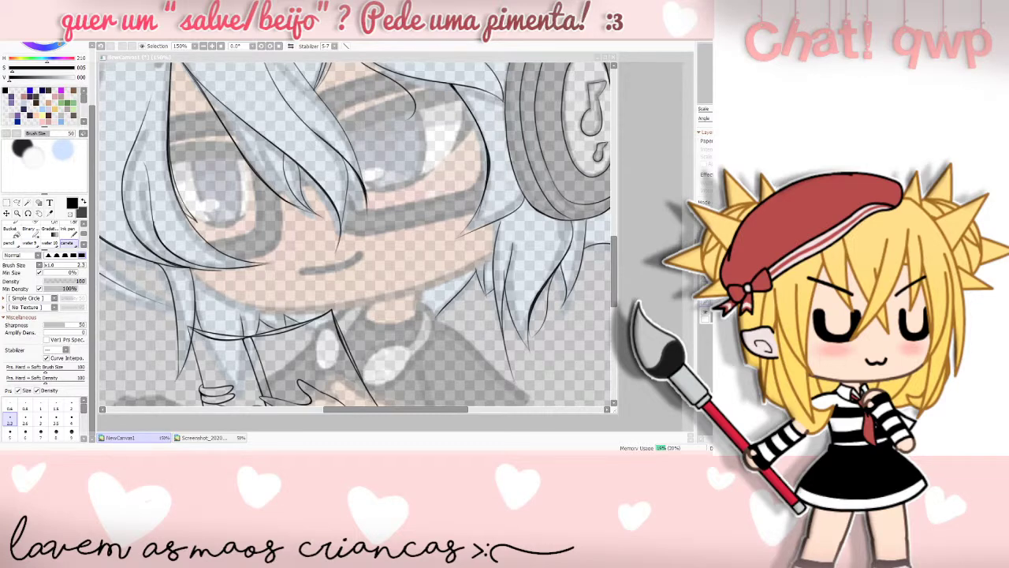
pyautogui.click(283, 280)
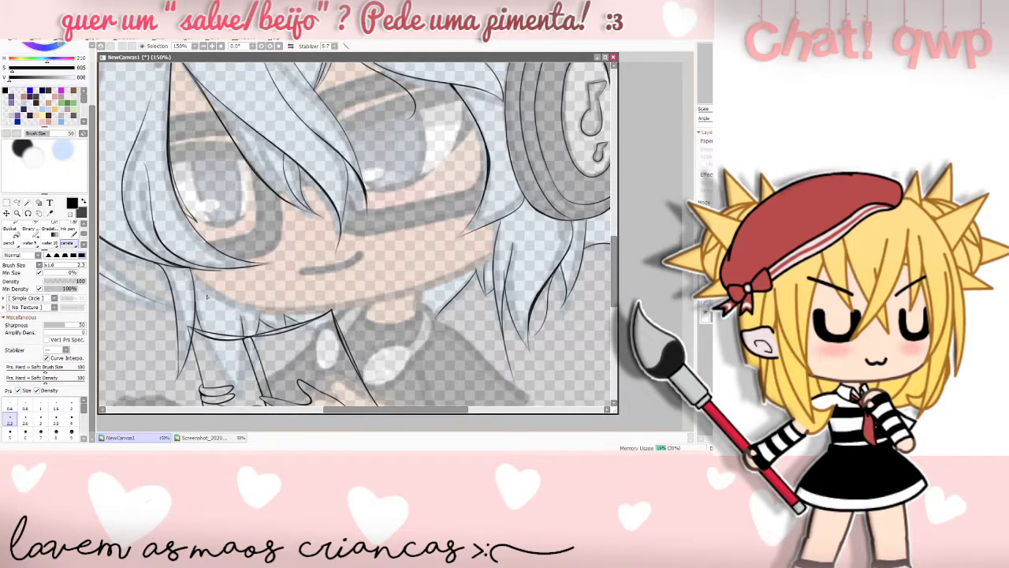
pyautogui.moveTo(193, 276)
pyautogui.mouseDown()
pyautogui.moveTo(252, 306)
pyautogui.moveTo(432, 272)
pyautogui.mouseUp()
pyautogui.hotkey('ctrl', 'z')
pyautogui.moveTo(492, 254)
pyautogui.mouseDown()
pyautogui.moveTo(403, 302)
pyautogui.moveTo(340, 310)
pyautogui.mouseUp()
pyautogui.hotkey('ctrl', 'z')
pyautogui.click(194, 462)
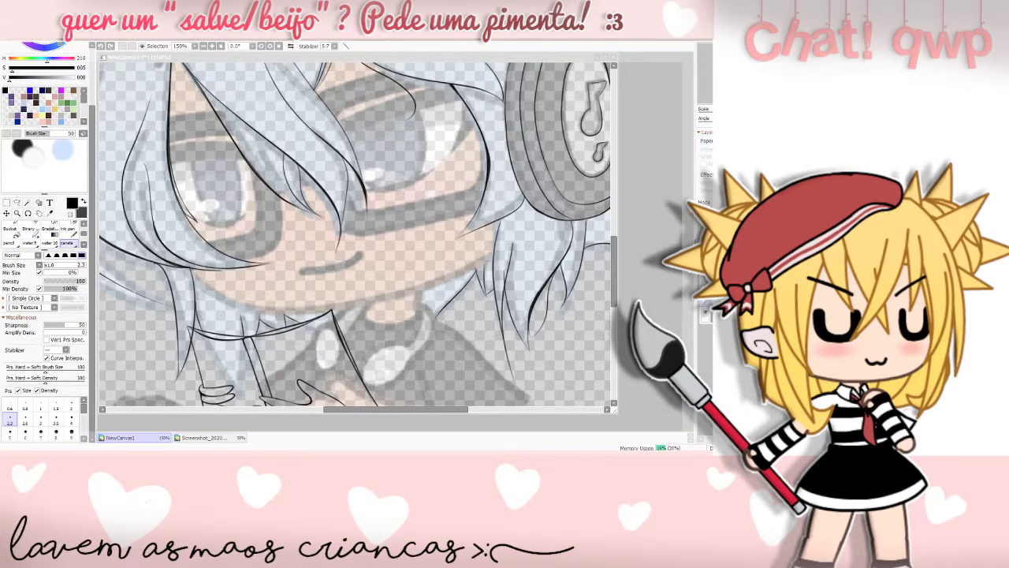
pyautogui.hotkey('alt', 'Tab')
pyautogui.moveTo(193, 275)
pyautogui.mouseDown()
pyautogui.moveTo(249, 306)
pyautogui.moveTo(482, 260)
pyautogui.mouseUp()
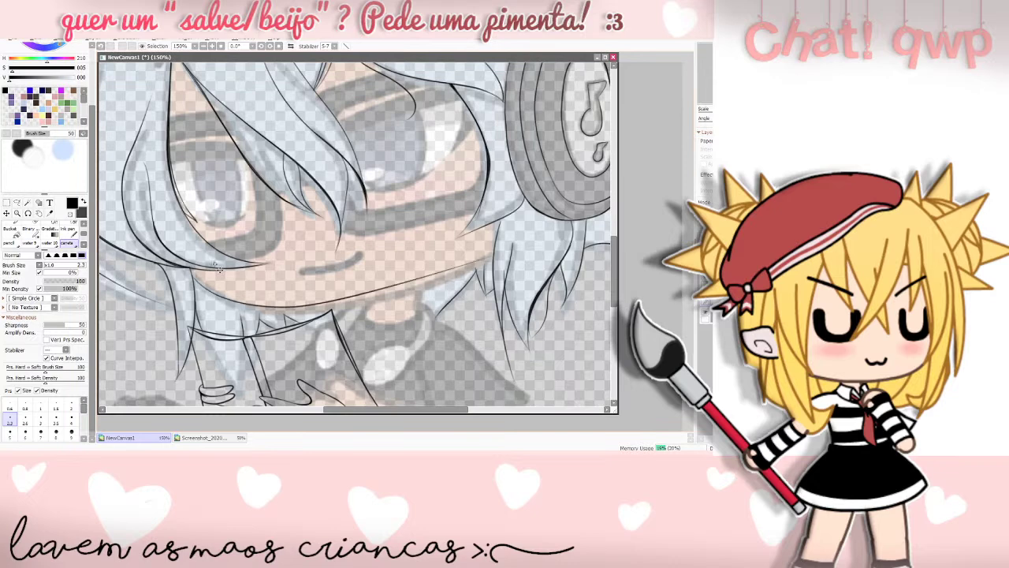
pyautogui.hotkey('ctrl', 'z')
pyautogui.moveTo(193, 278)
pyautogui.mouseDown()
pyautogui.moveTo(236, 306)
pyautogui.moveTo(370, 307)
pyautogui.moveTo(489, 262)
pyautogui.moveTo(495, 243)
pyautogui.mouseUp()
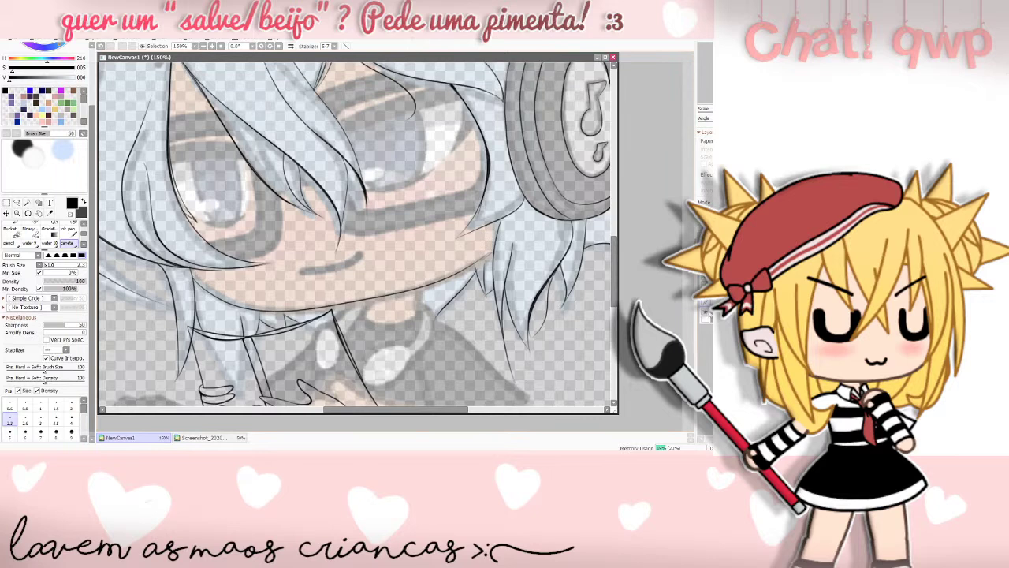
pyautogui.click(707, 314)
pyautogui.hotkey('ctrl', 'z')
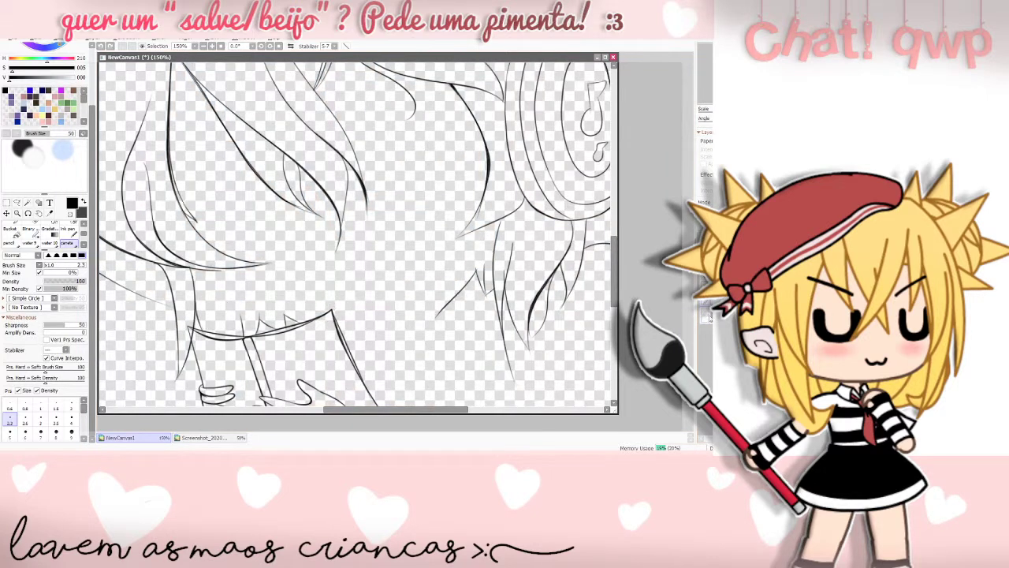
# - Show the reference again and try to ink the jaw line from the left hair lock across the chin
pyautogui.click(707, 314)
pyautogui.moveTo(197, 288)
pyautogui.mouseDown()
pyautogui.moveTo(253, 312)
pyautogui.moveTo(357, 298)
pyautogui.mouseUp()
pyautogui.hotkey('ctrl', 'z')
pyautogui.moveTo(197, 283)
pyautogui.mouseDown()
pyautogui.moveTo(247, 306)
pyautogui.moveTo(370, 296)
pyautogui.mouseUp()
pyautogui.hotkey('ctrl', 'z')
pyautogui.moveTo(195, 280)
pyautogui.mouseDown()
pyautogui.moveTo(232, 302)
pyautogui.moveTo(318, 312)
pyautogui.moveTo(419, 296)
pyautogui.moveTo(477, 268)
pyautogui.mouseUp()
pyautogui.hotkey('ctrl', 'z')
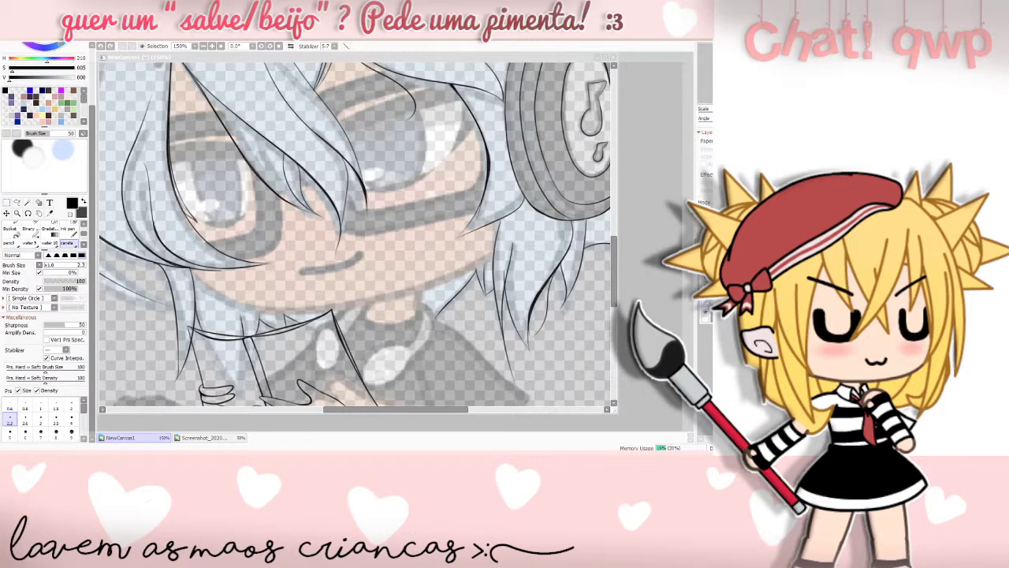
pyautogui.click(445, 340)
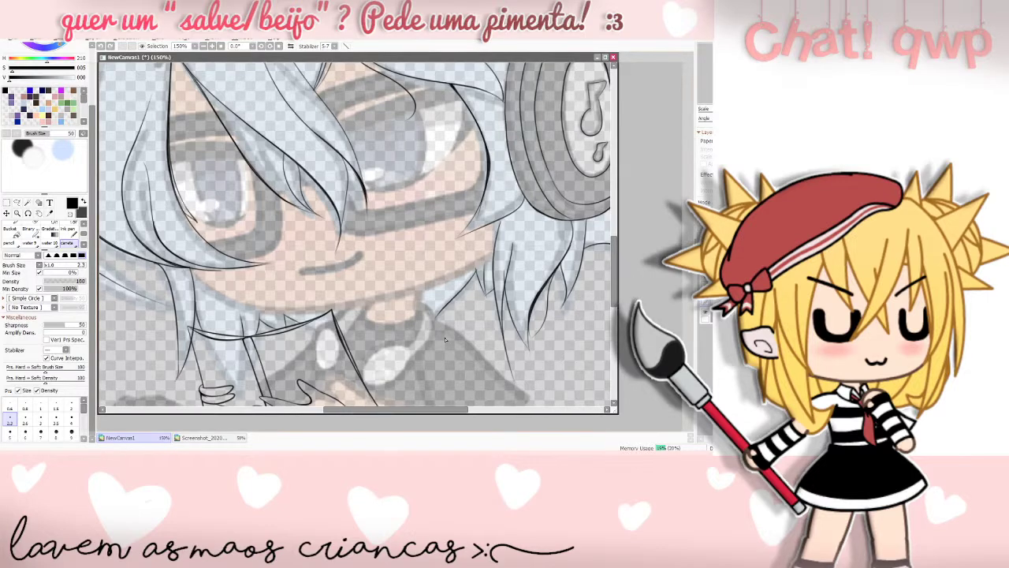
# - Ink the jaw line in two strokes, from the right hair lock to the chin and from the left hair lock to the chin
pyautogui.moveTo(202, 289)
pyautogui.mouseDown()
pyautogui.moveTo(242, 310)
pyautogui.moveTo(385, 303)
pyautogui.mouseUp()
pyautogui.hotkey('ctrl', 'z')
pyautogui.moveTo(493, 252)
pyautogui.mouseDown()
pyautogui.moveTo(430, 292)
pyautogui.moveTo(300, 314)
pyautogui.mouseUp()
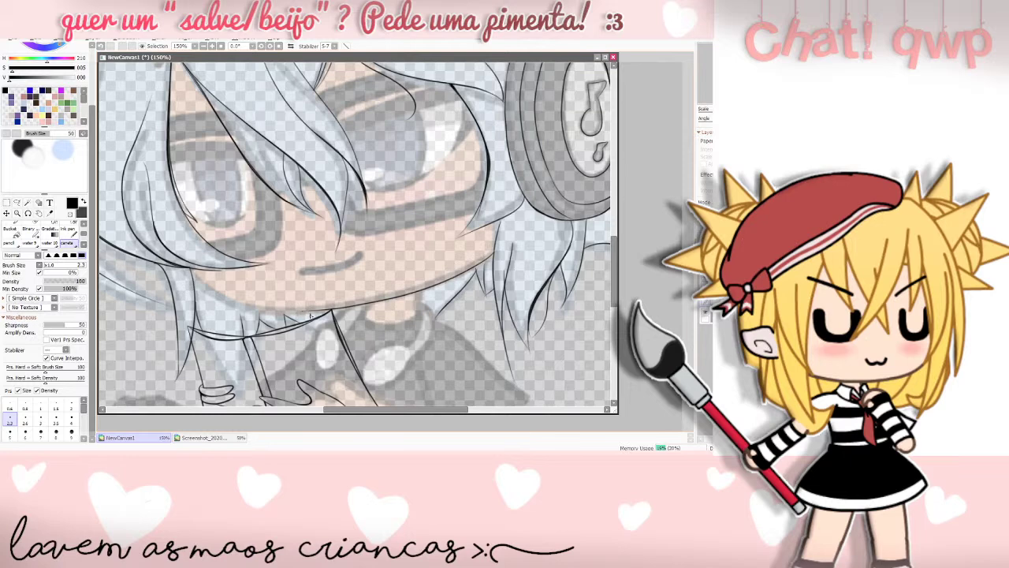
pyautogui.moveTo(195, 278)
pyautogui.mouseDown()
pyautogui.moveTo(257, 312)
pyautogui.moveTo(344, 304)
pyautogui.mouseUp()
pyautogui.hotkey('ctrl', 'z')
pyautogui.moveTo(199, 279)
pyautogui.mouseDown()
pyautogui.moveTo(246, 310)
pyautogui.moveTo(327, 316)
pyautogui.mouseUp()
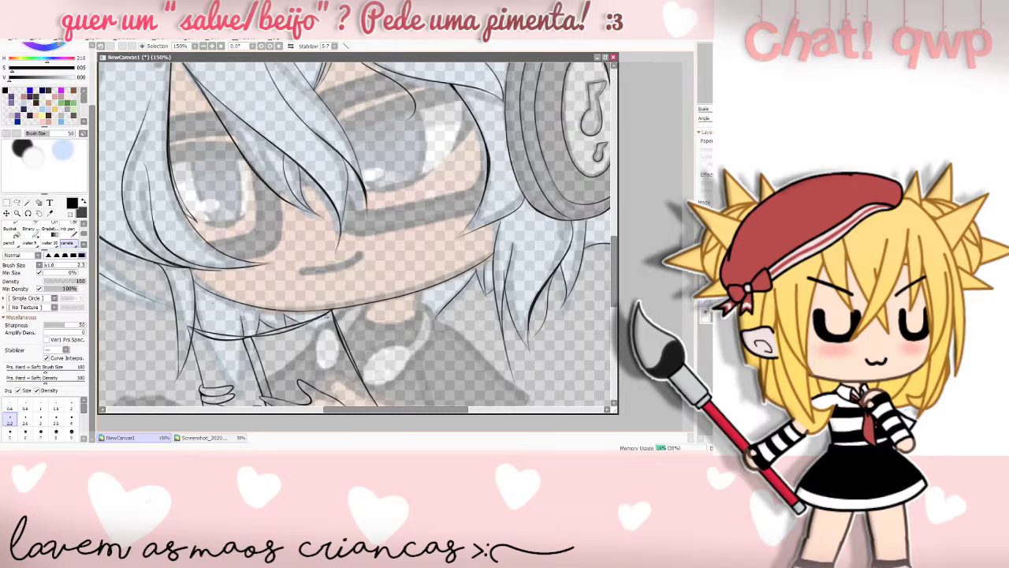
# - Examine the inked jaw line with the reference drawing hidden and shown
pyautogui.click(706, 316)
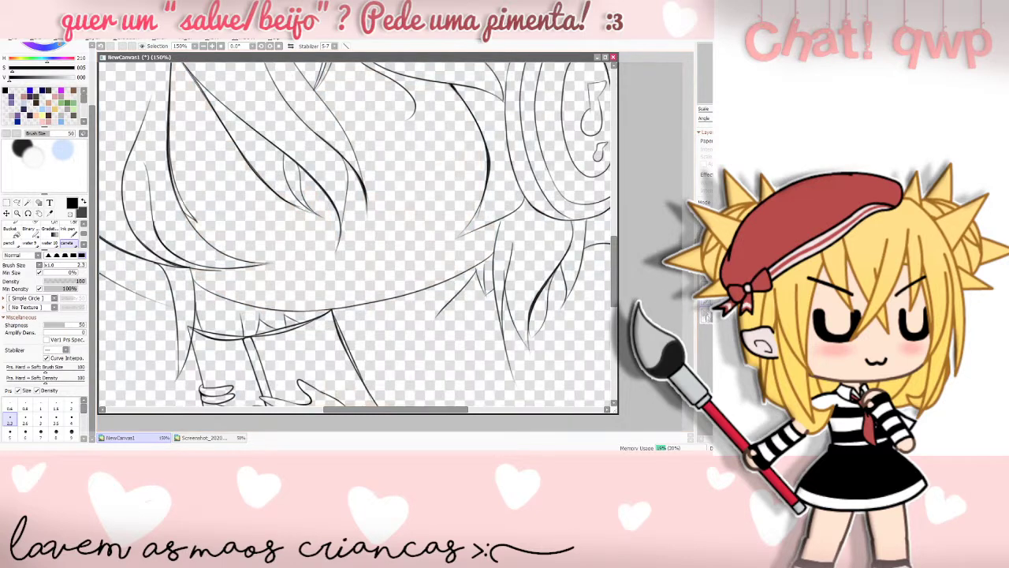
pyautogui.click(706, 315)
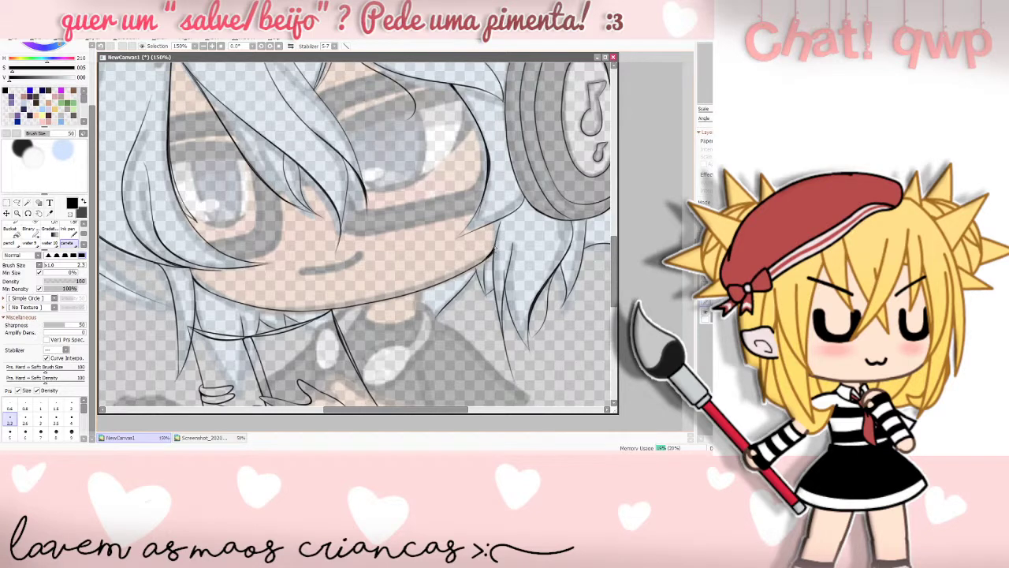
pyautogui.hotkey('ctrl', 'z')
pyautogui.click(260, 457)
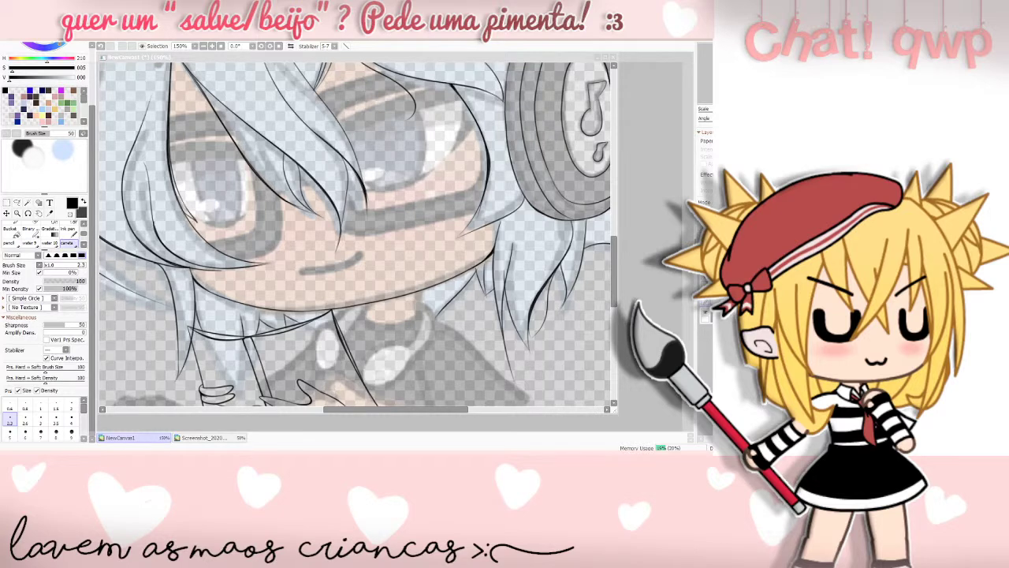
pyautogui.click(537, 388)
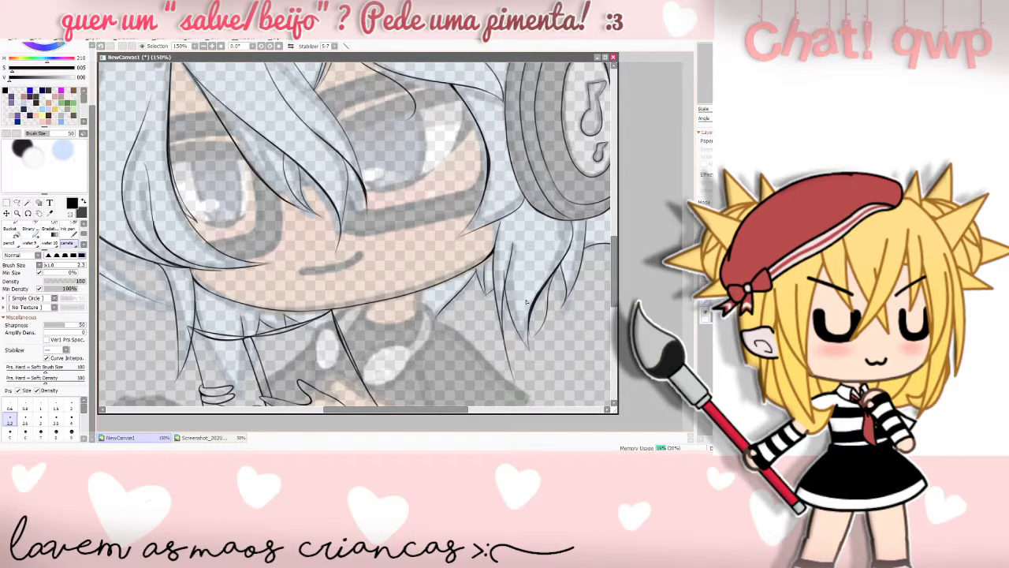
pyautogui.click(707, 315)
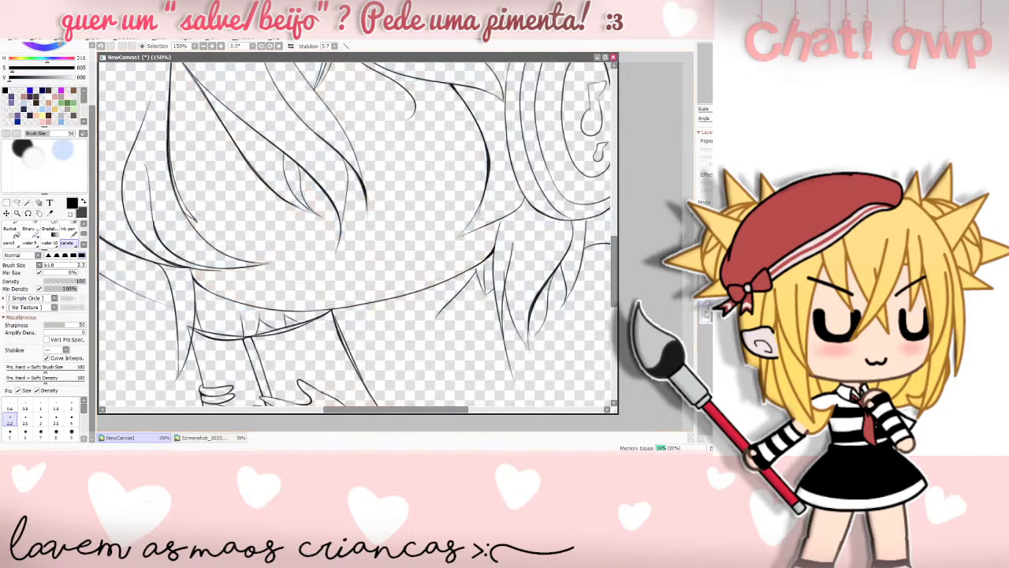
pyautogui.click(708, 317)
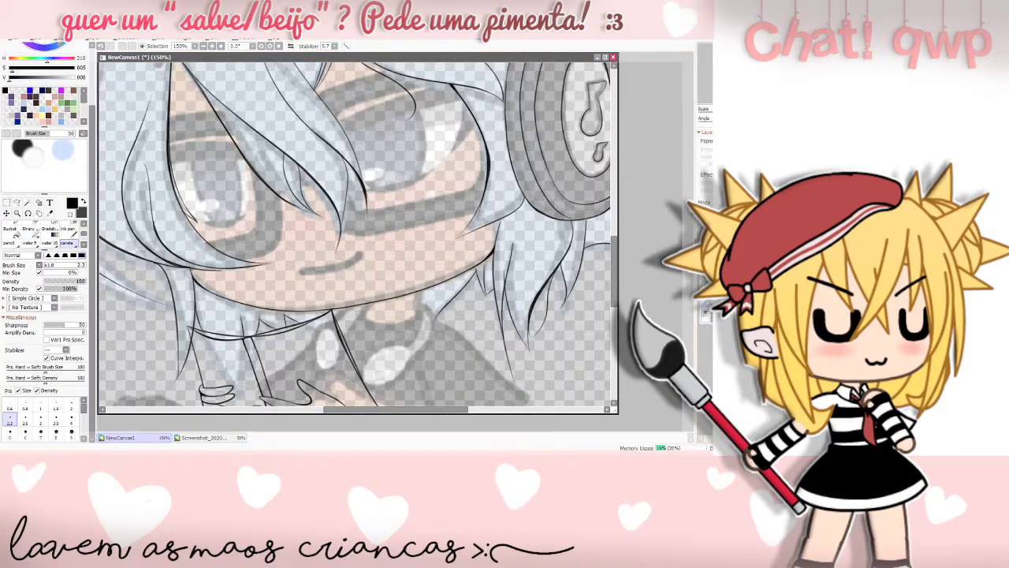
pyautogui.click(708, 316)
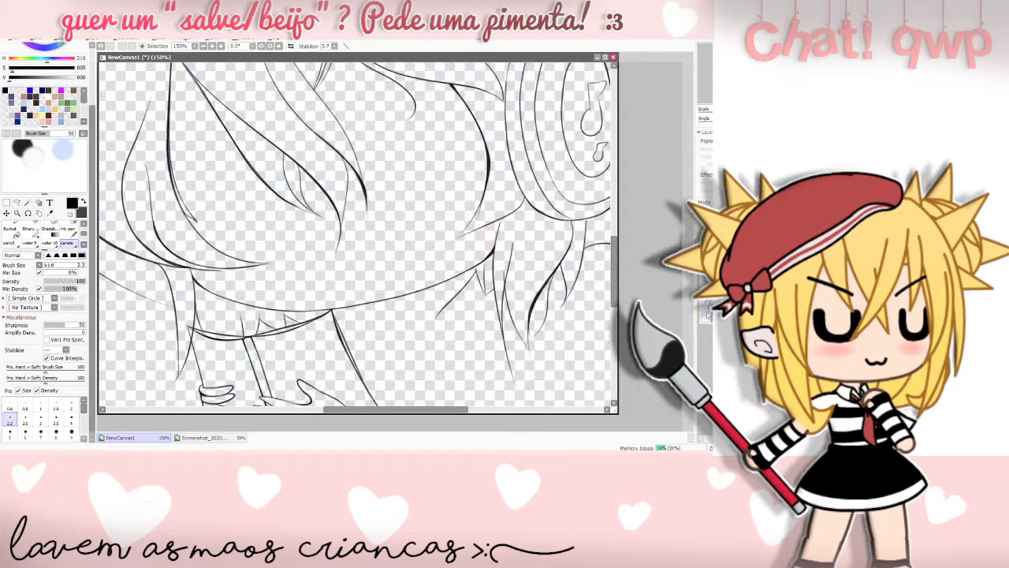
pyautogui.click(707, 315)
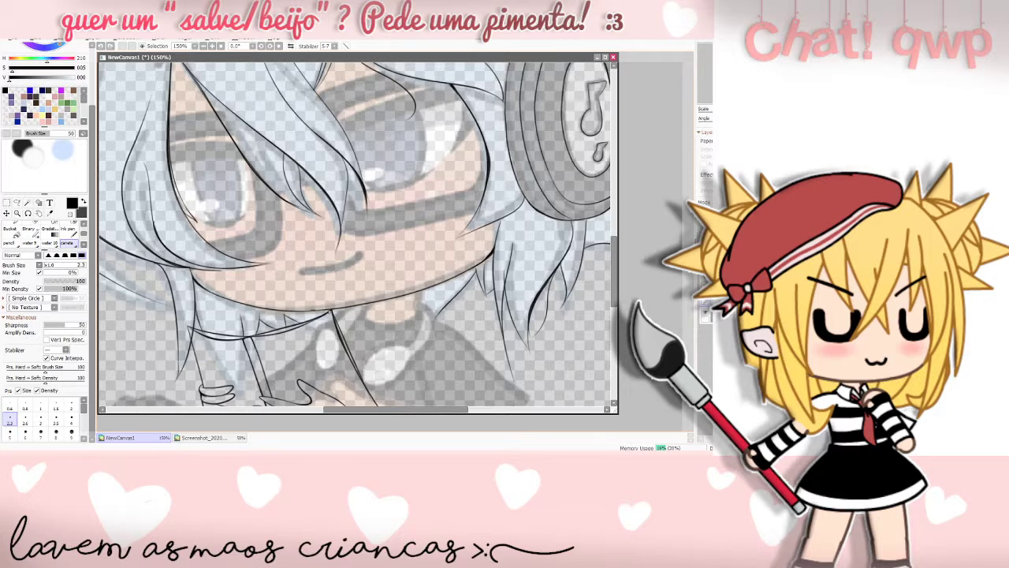
# - Reinforce the jaw line where the two strokes meet under the chin, and check it without the reference
pyautogui.moveTo(320, 312); pyautogui.dragTo(374, 303)
pyautogui.click(706, 313)
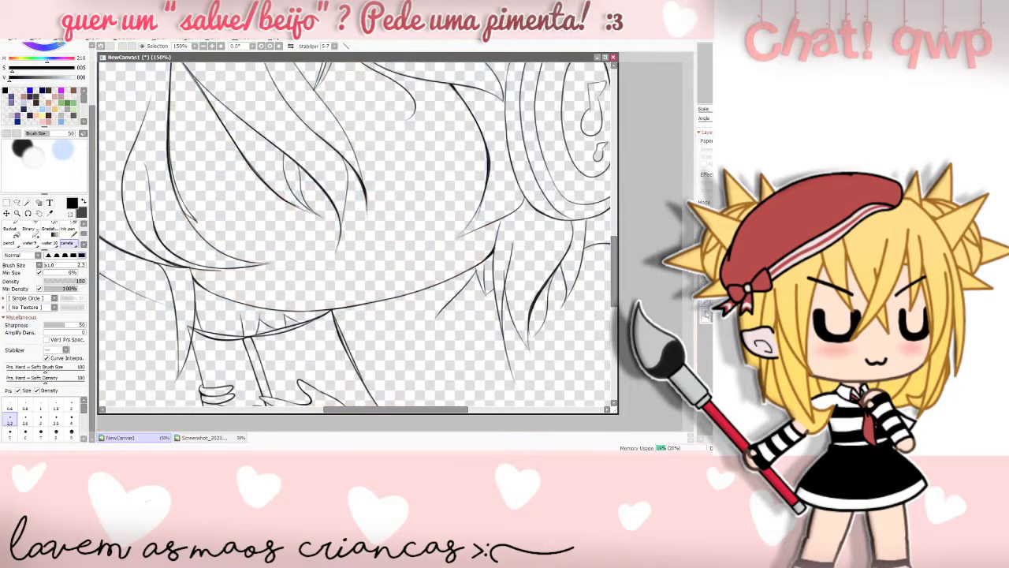
pyautogui.click(705, 313)
pyautogui.click(706, 293)
pyautogui.click(706, 294)
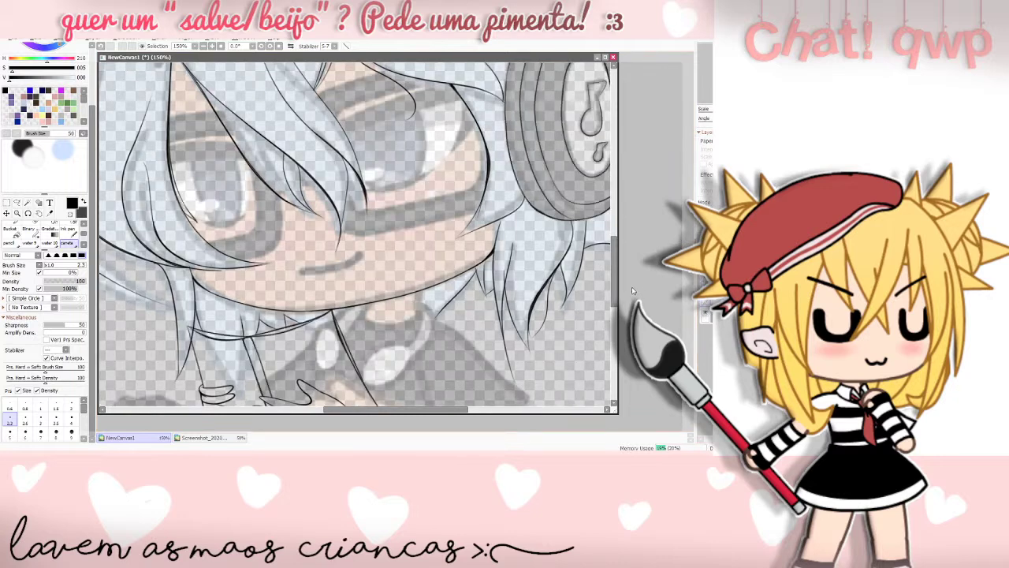
# - Try to ink the lower edge of the right-hand eye's upper lash band with brush size 9
pyautogui.scroll(5, 211, 249)
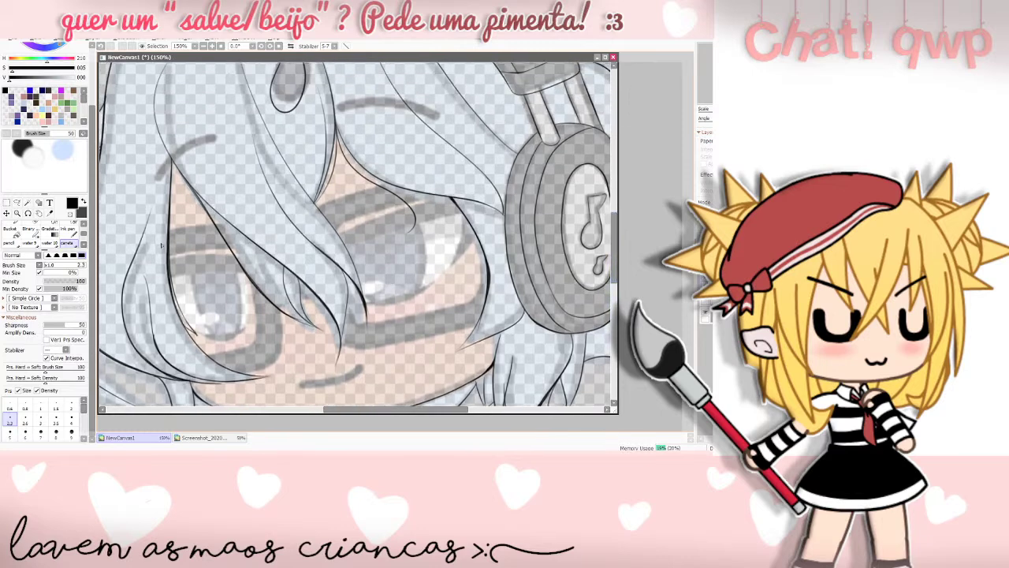
pyautogui.click(71, 424)
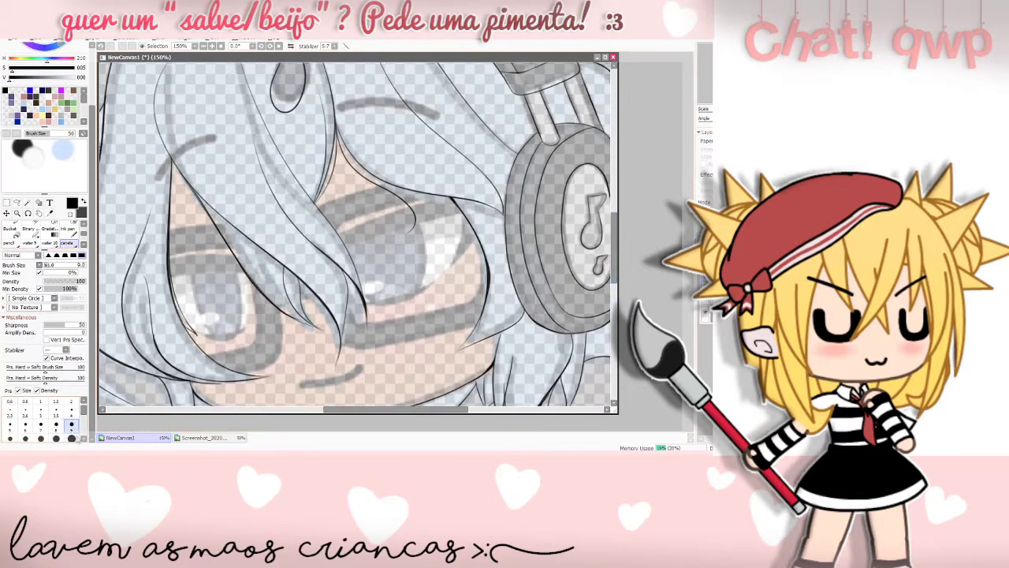
pyautogui.hotkey('alt', 'Tab')
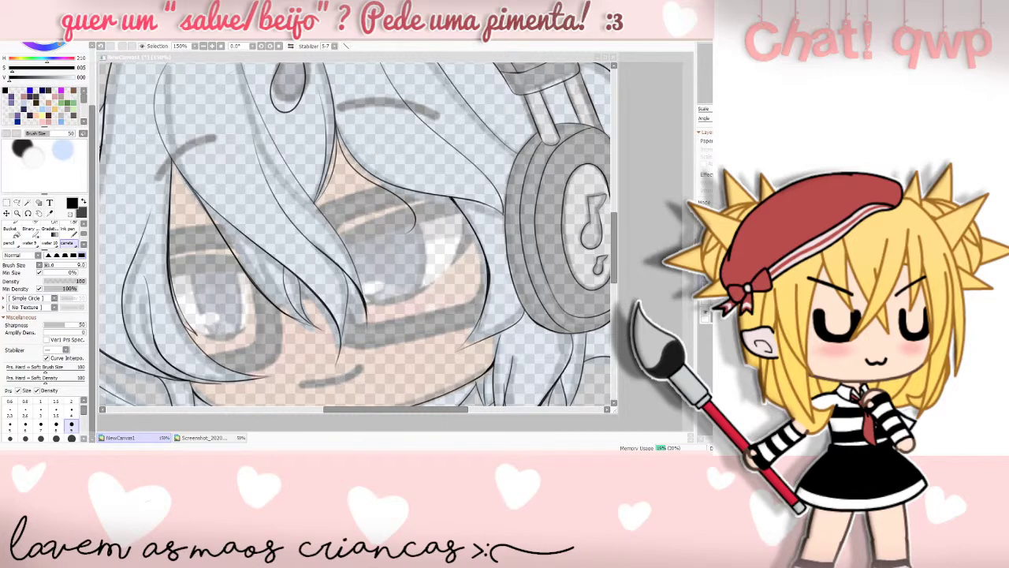
pyautogui.hotkey('alt', 'Tab')
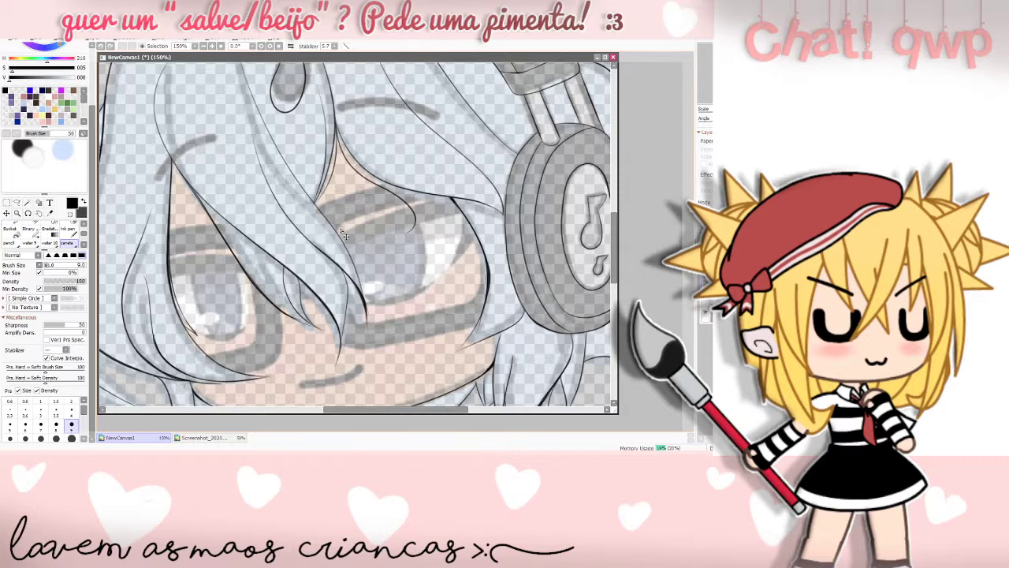
pyautogui.moveTo(336, 232); pyautogui.dragTo(433, 200)
pyautogui.hotkey('ctrl', 'z')
pyautogui.hotkey('ctrl', 'z')
# - Set the brush size to 2.6 and try inking the lower edge of the right-hand eye's upper lash band
pyautogui.click(24, 412)
pyautogui.moveTo(337, 231); pyautogui.dragTo(445, 197)
pyautogui.hotkey('ctrl', 'z')
pyautogui.hotkey('ctrl', 'z')
pyautogui.click(439, 197)
pyautogui.hotkey('ctrl', 'z')
pyautogui.moveTo(442, 196); pyautogui.dragTo(404, 205)
pyautogui.hotkey('alt', 'Tab')
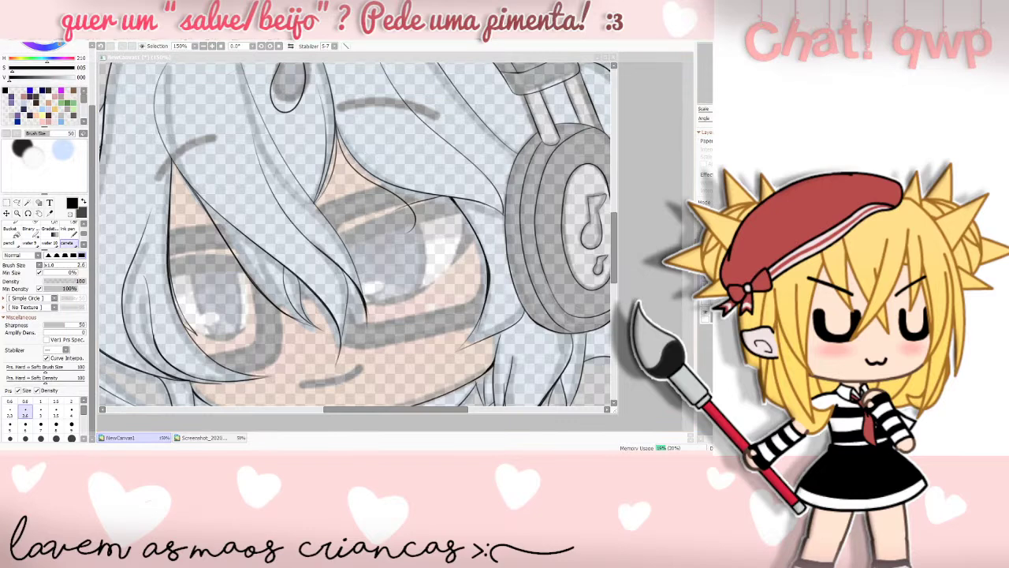
pyautogui.hotkey('alt', 'Tab')
pyautogui.hotkey('alt', 'Tab')
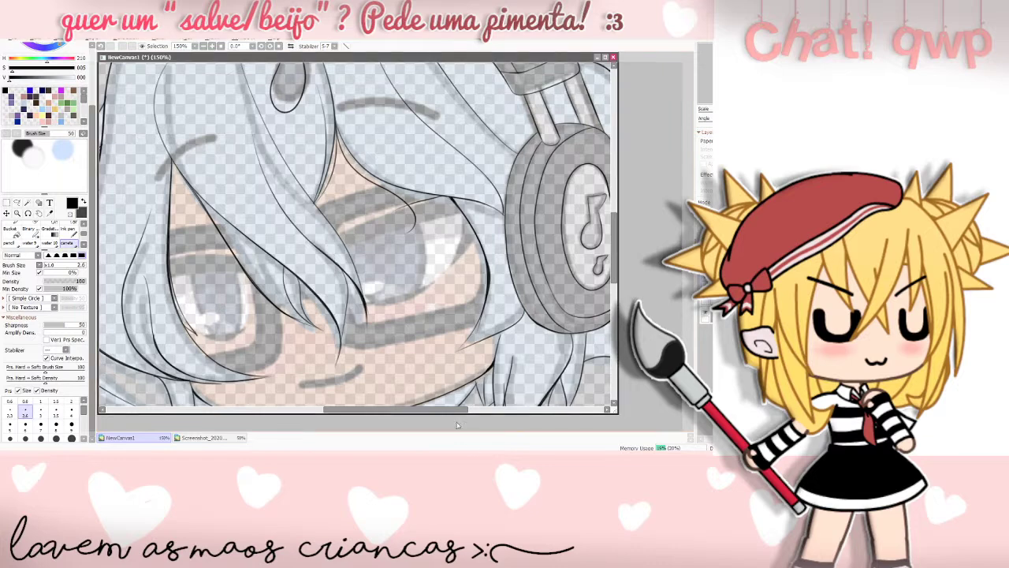
pyautogui.scroll(-1, 85, 235)
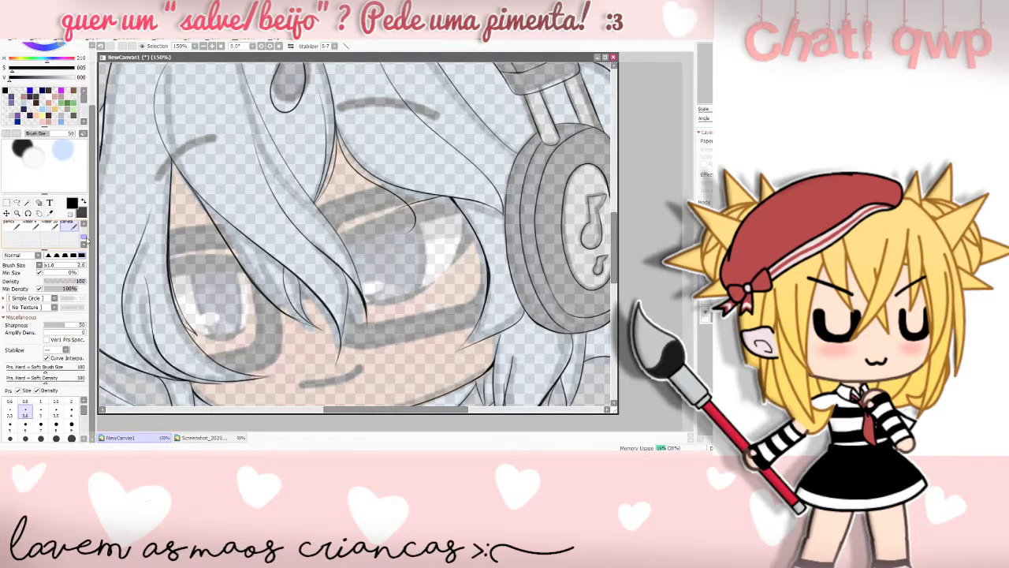
pyautogui.scroll(2, 84, 236)
pyautogui.moveTo(84, 238); pyautogui.dragTo(89, 238)
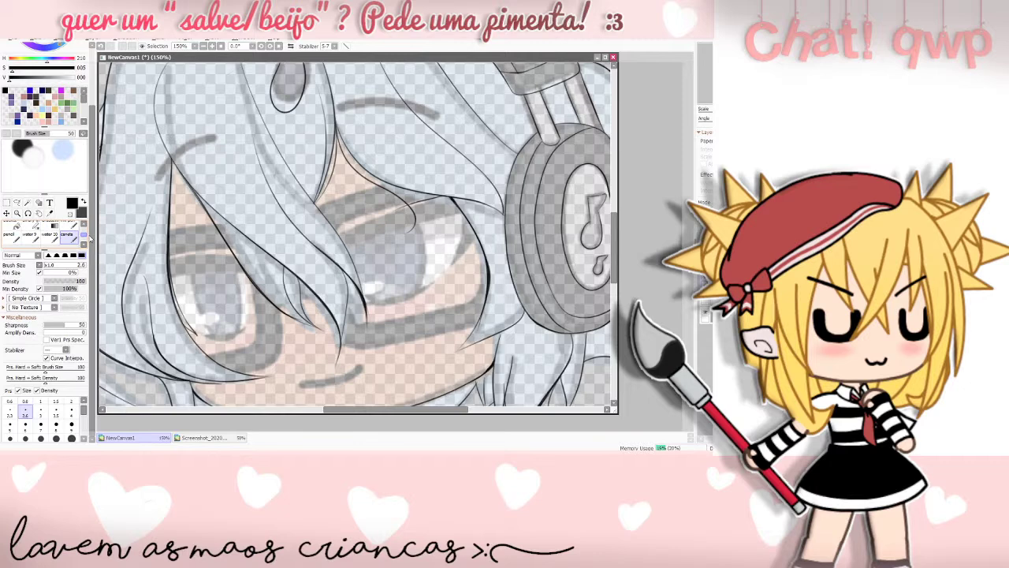
pyautogui.scroll(-3, 84, 237)
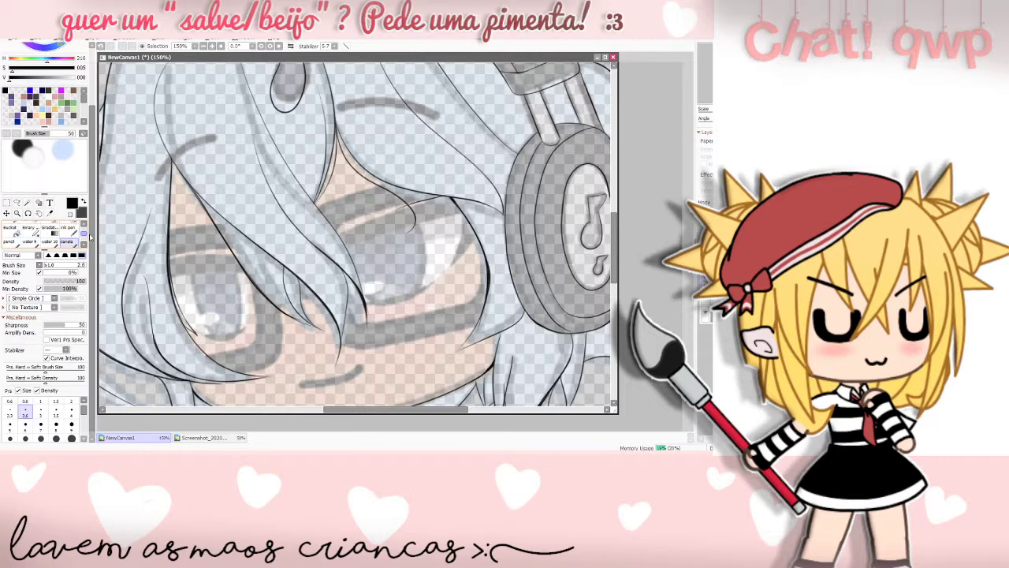
pyautogui.hotkey('alt', 'Tab')
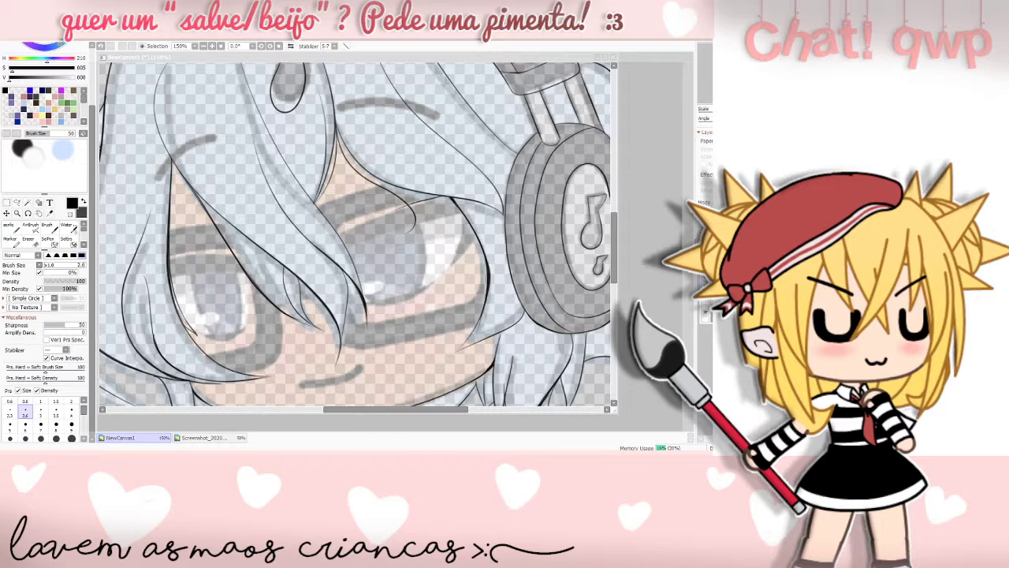
pyautogui.click(462, 407)
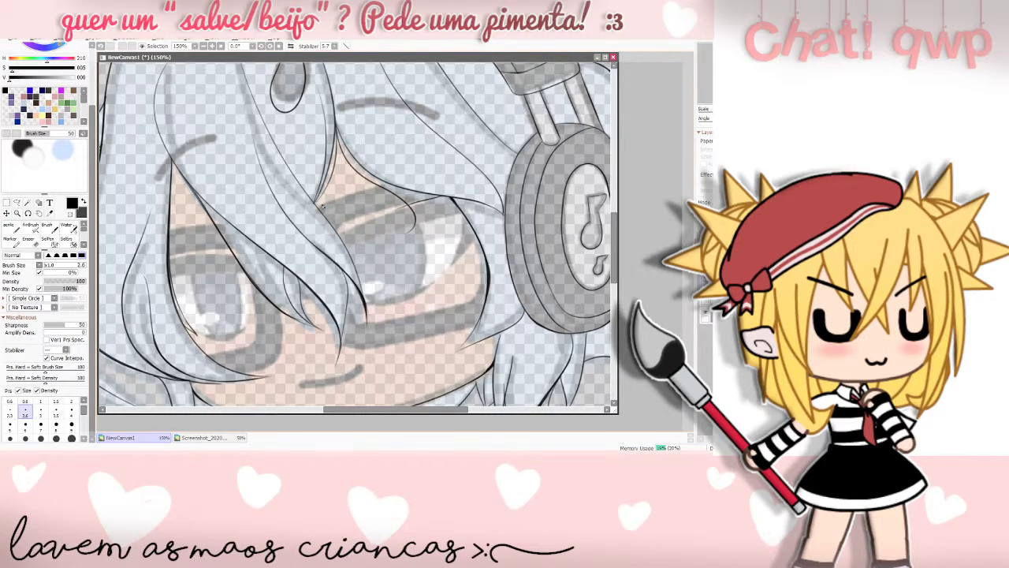
# - Undo the lash stroke and try to ink the edge from the right-hand eye's outer corner inward
pyautogui.hotkey('ctrl', 'z')
pyautogui.moveTo(443, 197); pyautogui.dragTo(380, 211)
pyautogui.hotkey('ctrl', 'z')
pyautogui.moveTo(448, 197); pyautogui.dragTo(374, 212)
pyautogui.hotkey('ctrl', 'z')
pyautogui.moveTo(449, 196)
pyautogui.mouseDown()
pyautogui.moveTo(352, 215)
pyautogui.moveTo(332, 233)
pyautogui.moveTo(343, 237)
pyautogui.moveTo(353, 216)
pyautogui.moveTo(456, 197)
pyautogui.mouseUp()
pyautogui.hotkey('ctrl', 'z')
pyautogui.hotkey('ctrl', 'z')
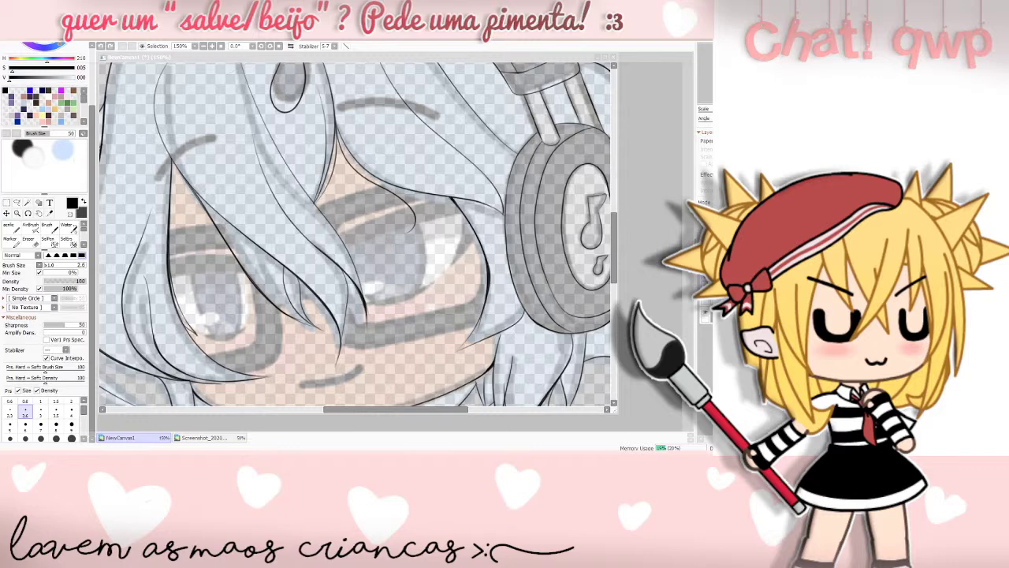
# - Ink the lower and upper edges of the right-hand eye's upper lash band between the fringe locks and the outer corner
pyautogui.hotkey('alt', 'Tab')
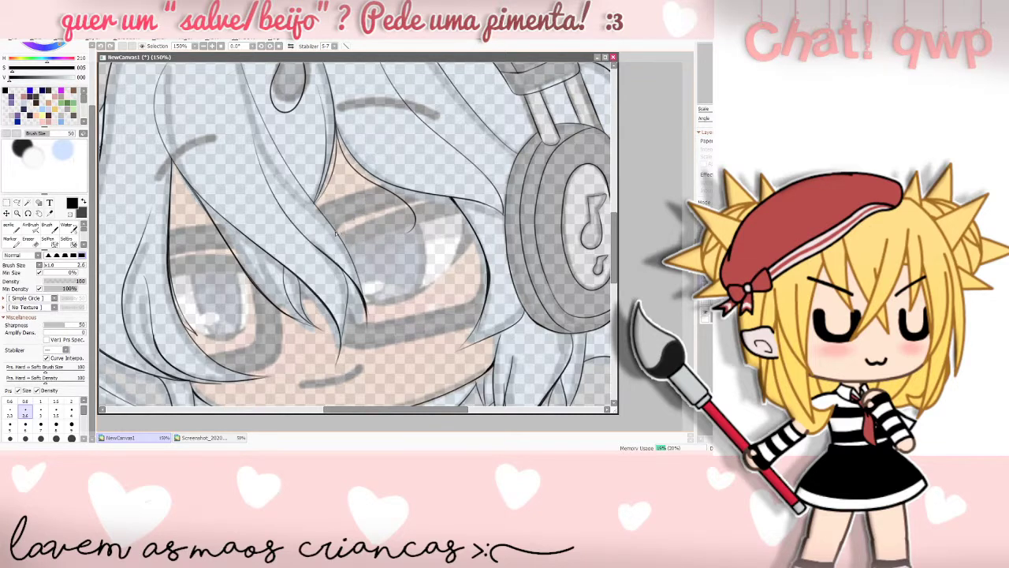
pyautogui.moveTo(347, 219); pyautogui.dragTo(451, 198)
pyautogui.moveTo(388, 183)
pyautogui.mouseDown()
pyautogui.moveTo(316, 212)
pyautogui.moveTo(387, 184)
pyautogui.mouseUp()
pyautogui.hotkey('ctrl', 'z')
pyautogui.hotkey('ctrl', 'z')
pyautogui.click(266, 458)
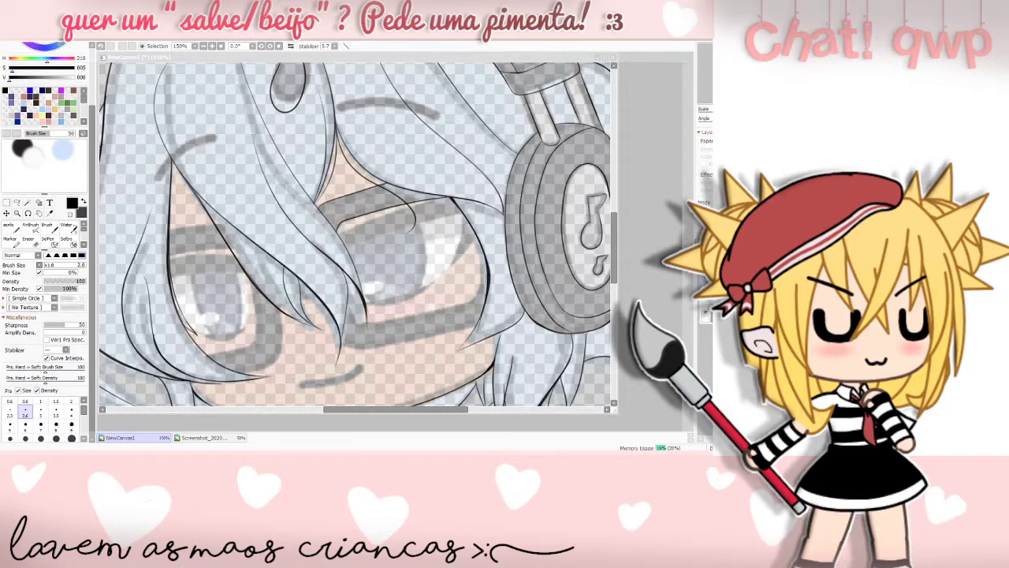
pyautogui.hotkey('alt', 'Tab')
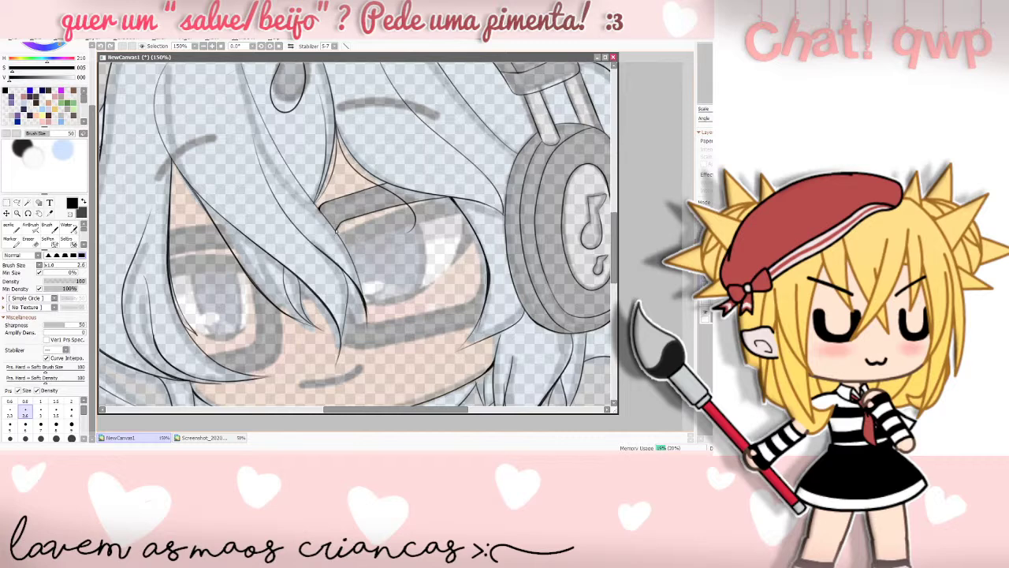
pyautogui.click(258, 459)
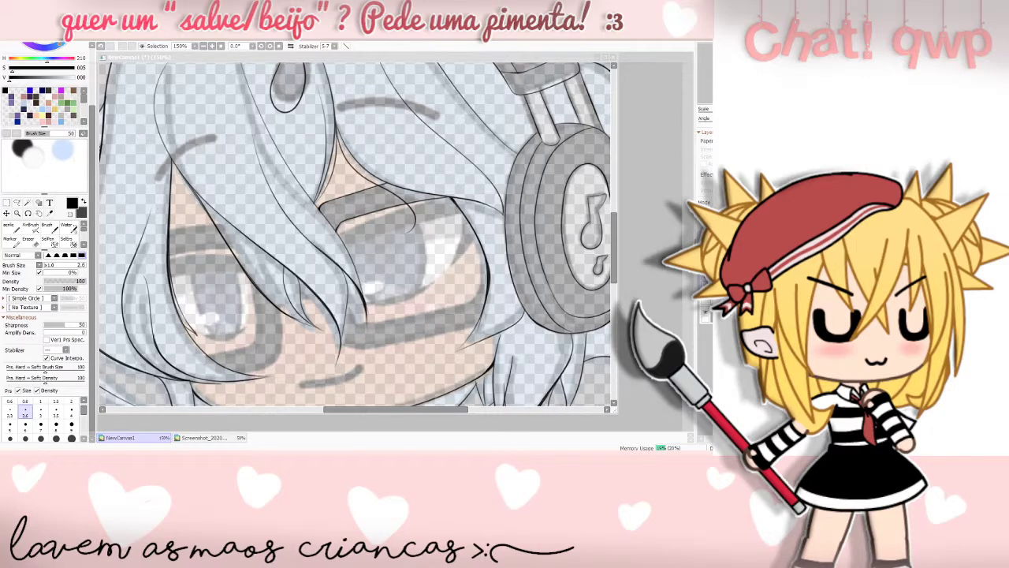
pyautogui.hotkey('alt', 'Tab')
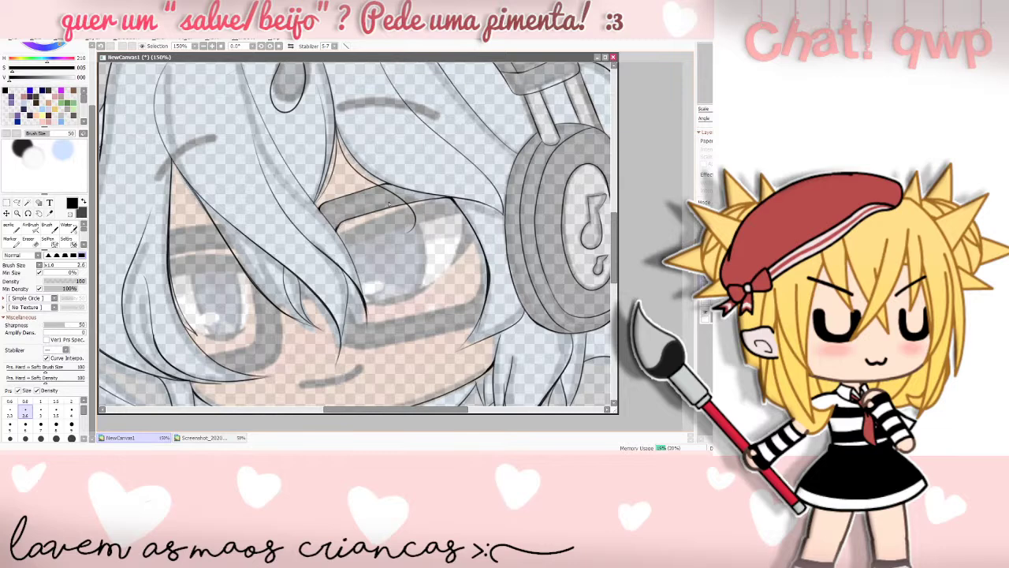
pyautogui.click(33, 237)
pyautogui.click(71, 362)
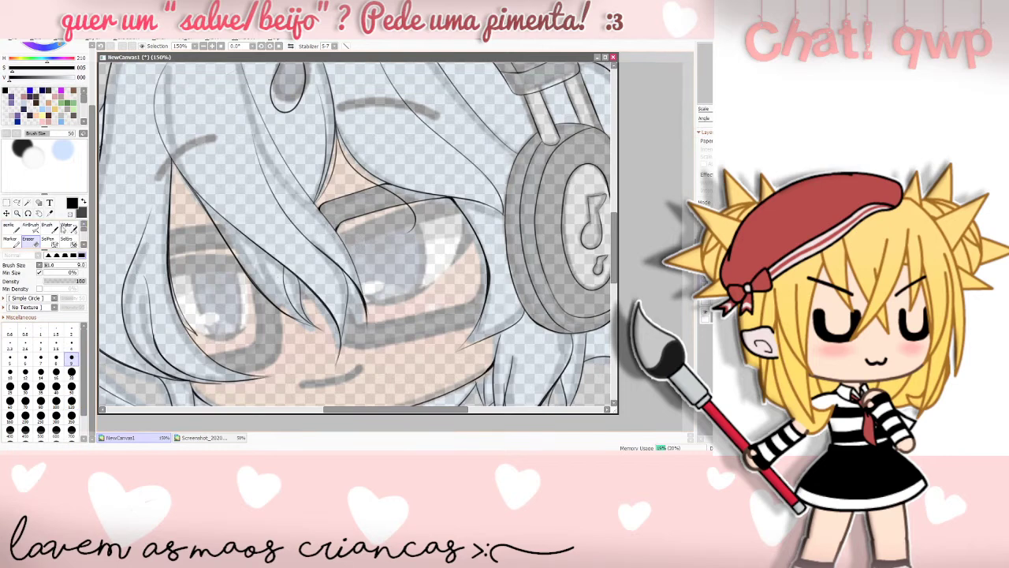
pyautogui.moveTo(85, 231); pyautogui.dragTo(84, 236)
pyautogui.doubleClick(72, 236)
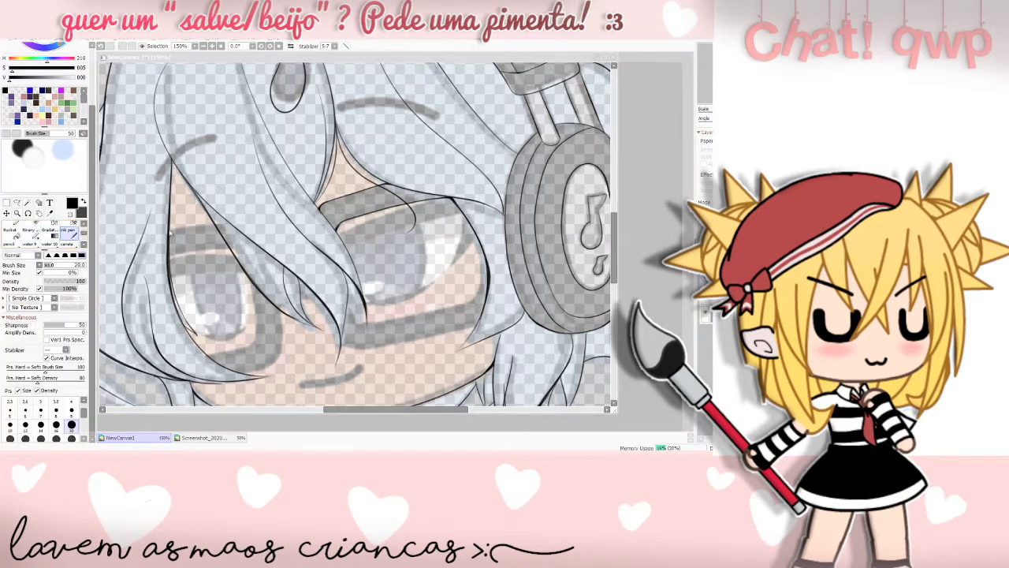
pyautogui.click(480, 260)
pyautogui.click(70, 241)
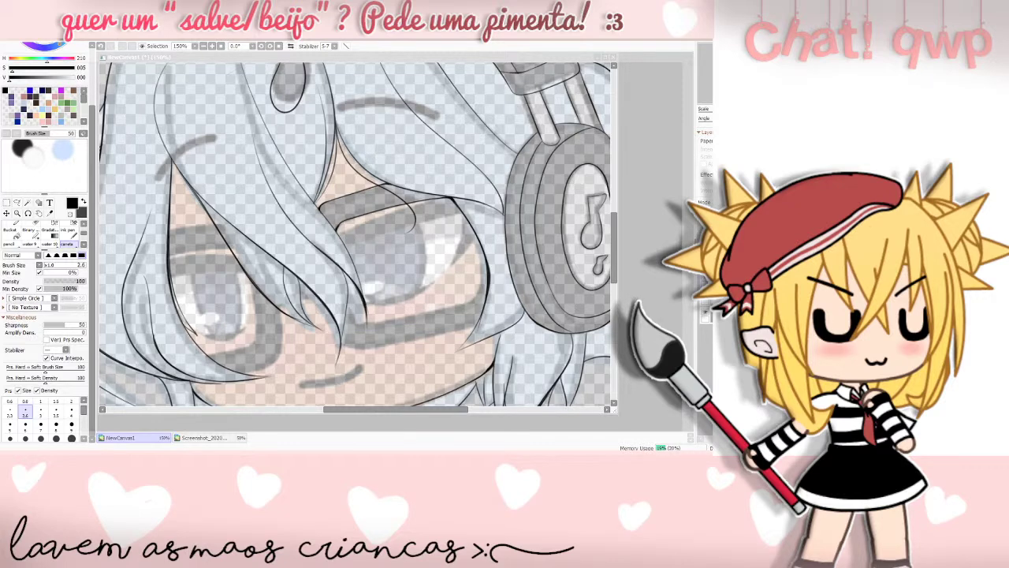
pyautogui.hotkey('alt', 'Tab')
pyautogui.click(468, 298)
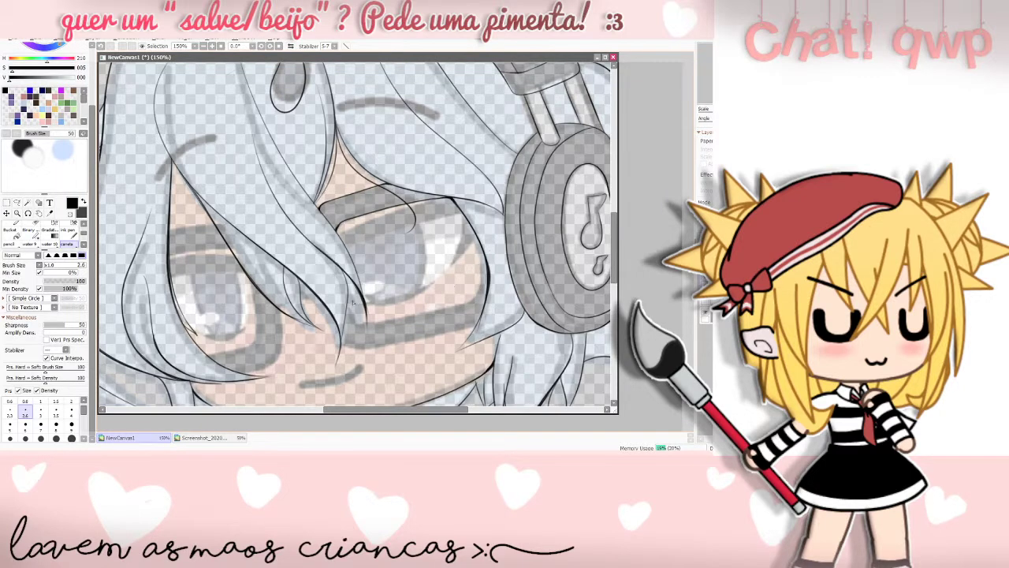
# - Try to ink the upper edge of the right-hand eye's lower lash band from the fringe tip outward
pyautogui.moveTo(353, 331)
pyautogui.mouseDown()
pyautogui.moveTo(366, 317)
pyautogui.moveTo(352, 319)
pyautogui.moveTo(401, 321)
pyautogui.moveTo(473, 300)
pyautogui.mouseUp()
pyautogui.hotkey('ctrl', 'z')
pyautogui.hotkey('ctrl', 'z')
pyautogui.hotkey('ctrl', 'z')
pyautogui.moveTo(348, 307)
pyautogui.mouseDown()
pyautogui.moveTo(372, 330)
pyautogui.moveTo(478, 293)
pyautogui.mouseUp()
pyautogui.hotkey('ctrl', 'z')
# - Ink the right-hand eye's outer side curving down into the lower lash band, and compare the line with the reference hidden and shown
pyautogui.moveTo(482, 251)
pyautogui.mouseDown()
pyautogui.moveTo(483, 283)
pyautogui.moveTo(456, 305)
pyautogui.moveTo(368, 321)
pyautogui.mouseUp()
pyautogui.hotkey('alt', 'Tab')
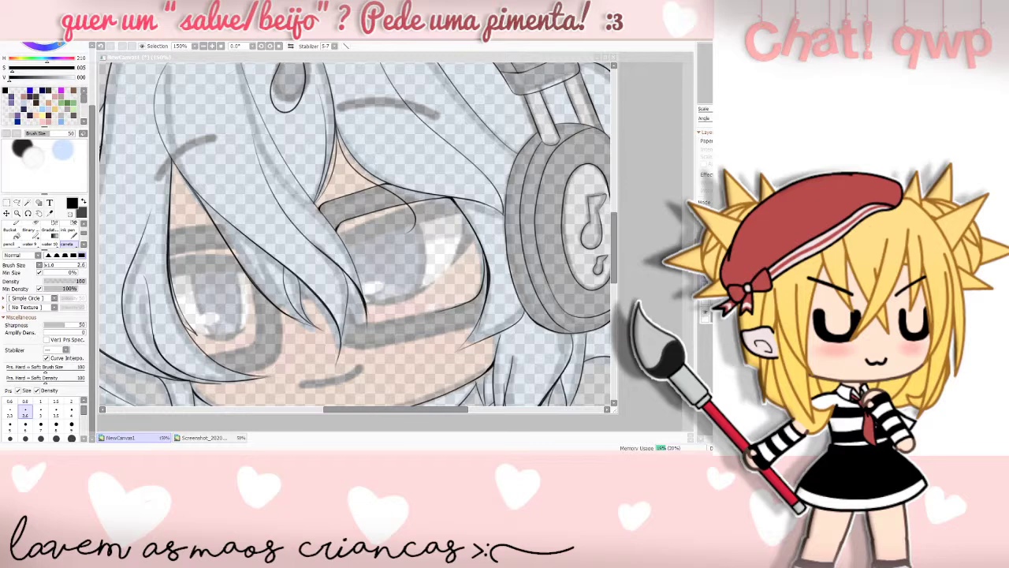
pyautogui.hotkey('alt', 'Tab')
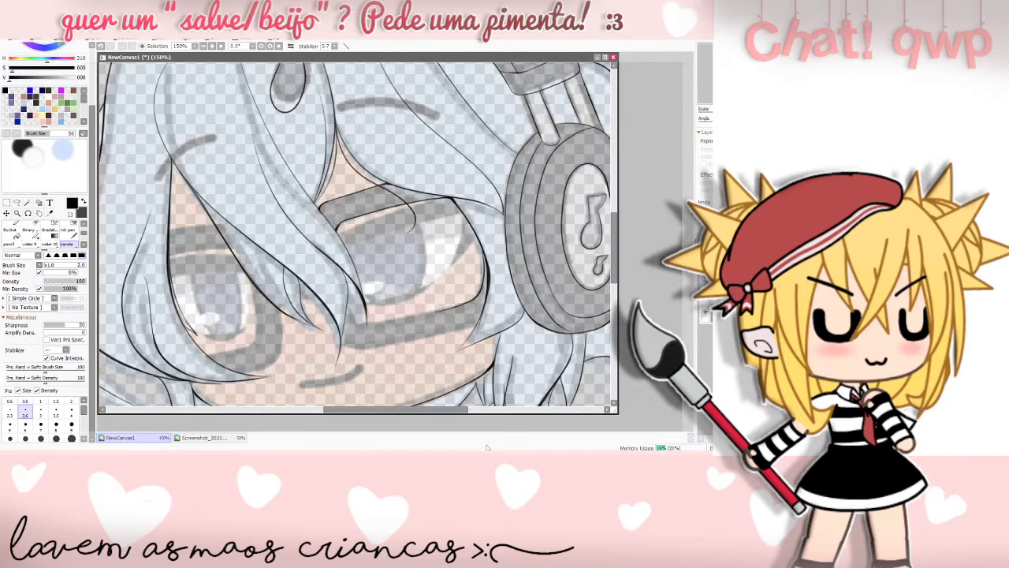
pyautogui.click(705, 313)
pyautogui.click(706, 312)
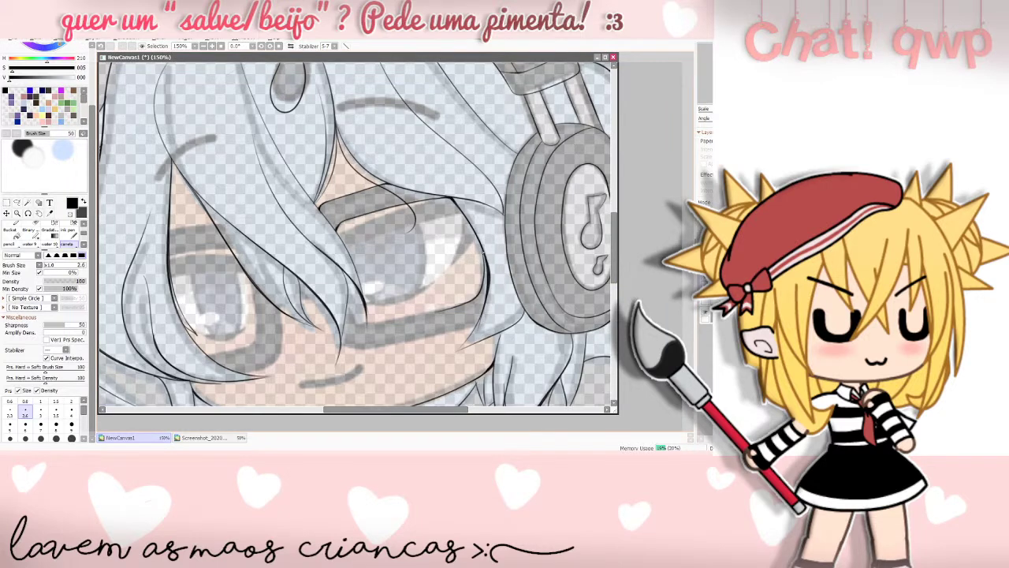
# - Try to reinforce the right-hand eye's outer side with short downward strokes
pyautogui.moveTo(482, 247); pyautogui.dragTo(484, 279)
pyautogui.hotkey('ctrl', 'z')
pyautogui.moveTo(484, 260); pyautogui.dragTo(487, 276)
pyautogui.hotkey('ctrl', 'z')
pyautogui.hotkey('ctrl', 'z')
pyautogui.hotkey('ctrl', 'z')
# - Try to ink the upper edge of the right-hand eye's lower lash band in separate strokes from both ends
pyautogui.moveTo(453, 308); pyautogui.dragTo(405, 317)
pyautogui.hotkey('ctrl', 'z')
pyautogui.moveTo(349, 302)
pyautogui.mouseDown()
pyautogui.moveTo(365, 333)
pyautogui.moveTo(446, 309)
pyautogui.mouseUp()
pyautogui.hotkey('ctrl', 'z')
pyautogui.moveTo(347, 306); pyautogui.dragTo(378, 319)
pyautogui.hotkey('ctrl', 'z')
pyautogui.click(294, 460)
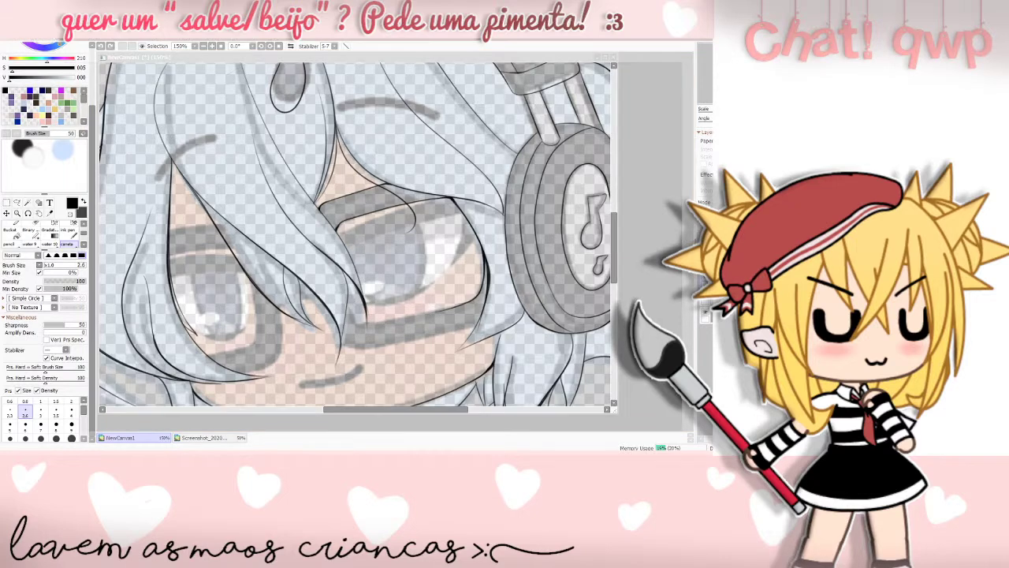
pyautogui.click(444, 361)
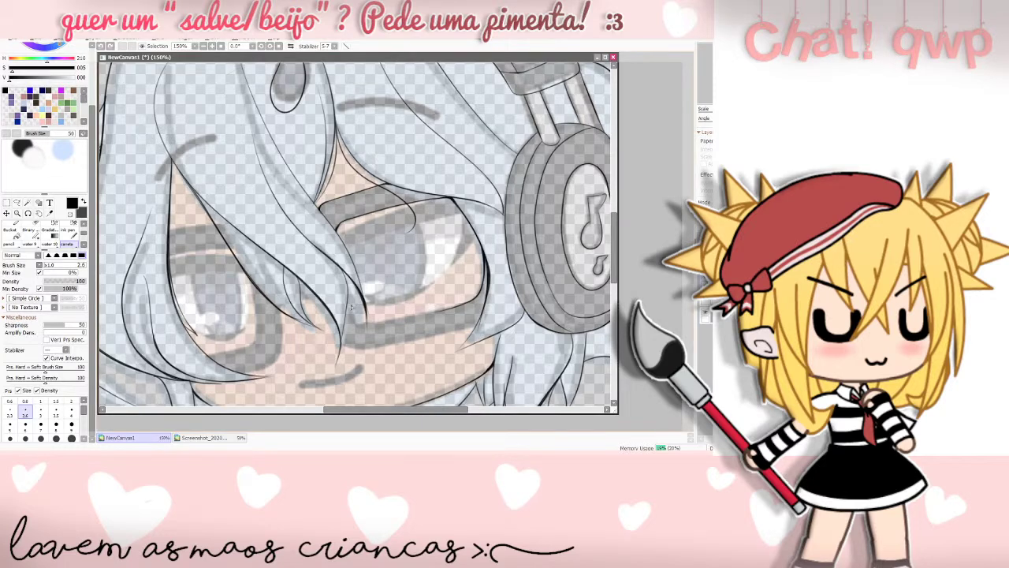
# - Try to ink the fringe-side corner and the upper edge of the right-hand eye's lower lash band
pyautogui.moveTo(356, 304)
pyautogui.mouseDown()
pyautogui.moveTo(366, 332)
pyautogui.moveTo(455, 308)
pyautogui.moveTo(367, 323)
pyautogui.mouseUp()
pyautogui.hotkey('ctrl', 'z')
pyautogui.hotkey('ctrl', 'z')
pyautogui.hotkey('ctrl', 'z')
pyautogui.moveTo(351, 326); pyautogui.dragTo(451, 306)
pyautogui.hotkey('ctrl', 'z')
pyautogui.hotkey('ctrl', 'z')
# - Ink the upper and lower edges of the right-hand eye's lower lash band from the fringe tip to the outer side
pyautogui.moveTo(348, 303)
pyautogui.mouseDown()
pyautogui.moveTo(350, 321)
pyautogui.moveTo(430, 318)
pyautogui.mouseUp()
pyautogui.hotkey('ctrl', 'z')
pyautogui.moveTo(348, 303)
pyautogui.mouseDown()
pyautogui.moveTo(364, 324)
pyautogui.moveTo(447, 308)
pyautogui.mouseUp()
pyautogui.hotkey('ctrl', 'z')
pyautogui.moveTo(340, 344)
pyautogui.mouseDown()
pyautogui.moveTo(404, 345)
pyautogui.moveTo(478, 324)
pyautogui.mouseUp()
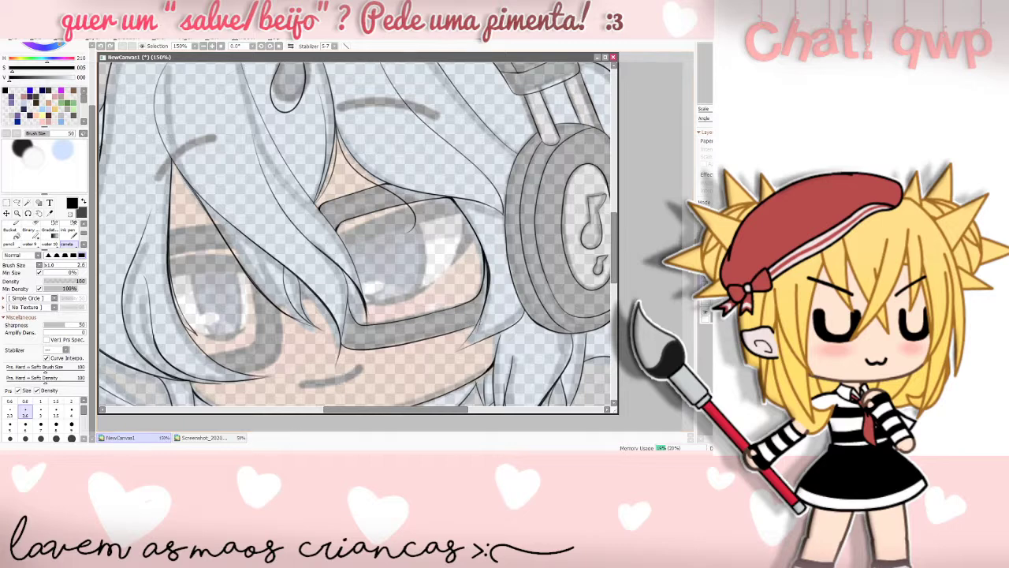
pyautogui.hotkey('alt', 'Tab')
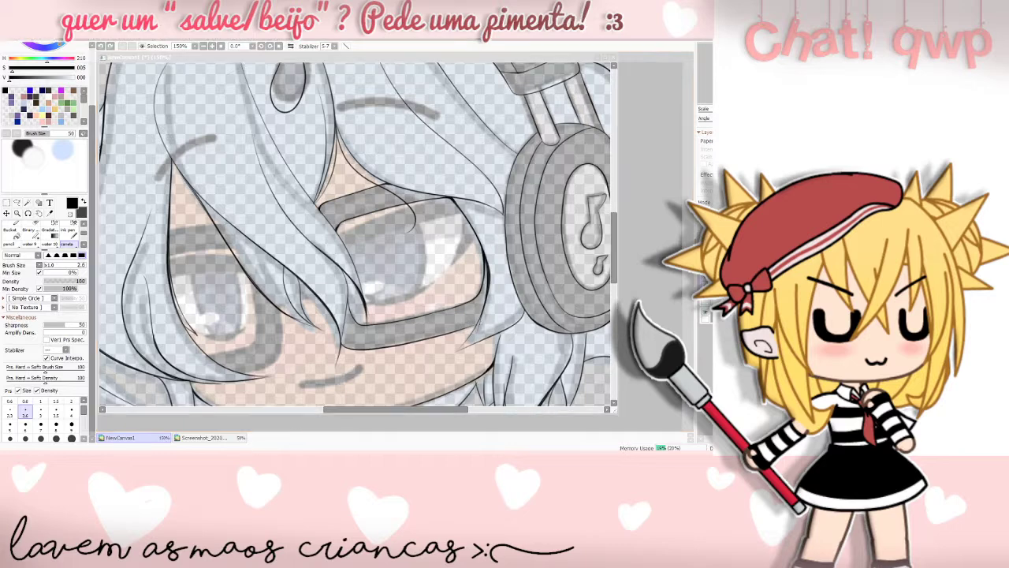
pyautogui.hotkey('alt', 'Tab')
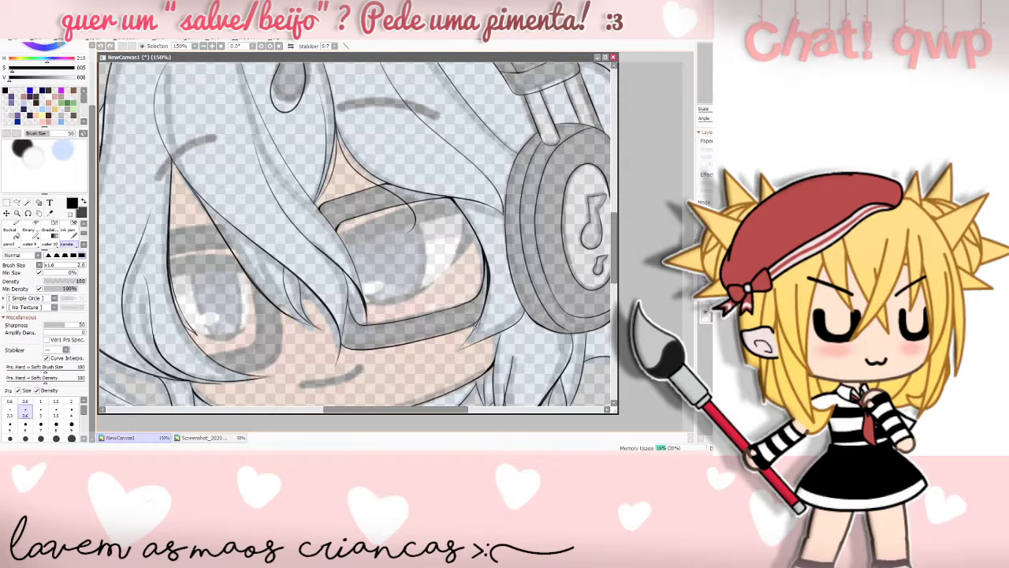
# - Ink the outer end of the right-hand eye's lower lash band up to the side lock of hair
pyautogui.moveTo(470, 327)
pyautogui.mouseDown()
pyautogui.moveTo(485, 315)
pyautogui.moveTo(468, 334)
pyautogui.mouseUp()
pyautogui.hotkey('ctrl', 'z')
pyautogui.hotkey('ctrl', 'z')
pyautogui.hotkey('ctrl', 'z')
pyautogui.click(228, 464)
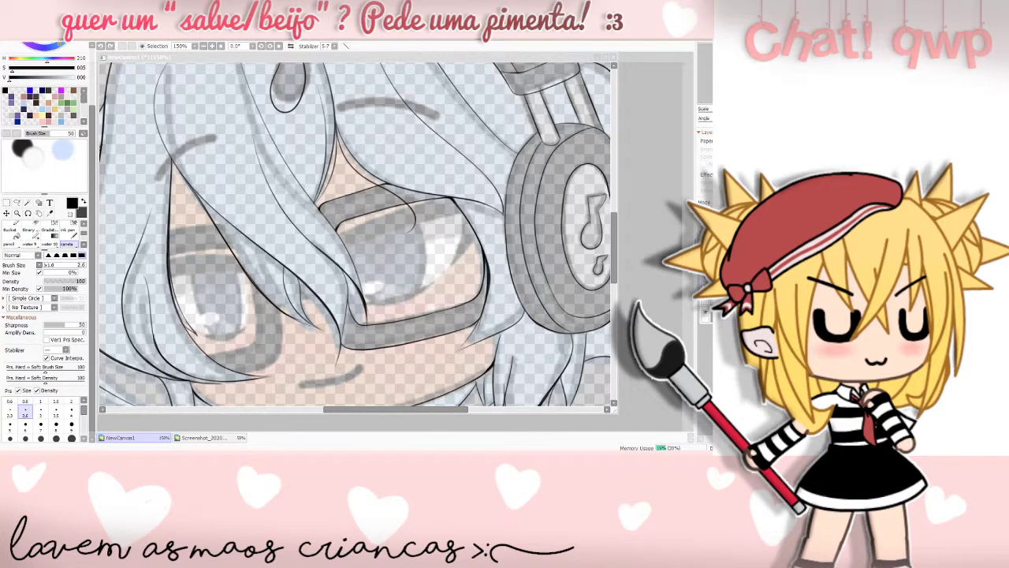
pyautogui.hotkey('alt', 'Tab')
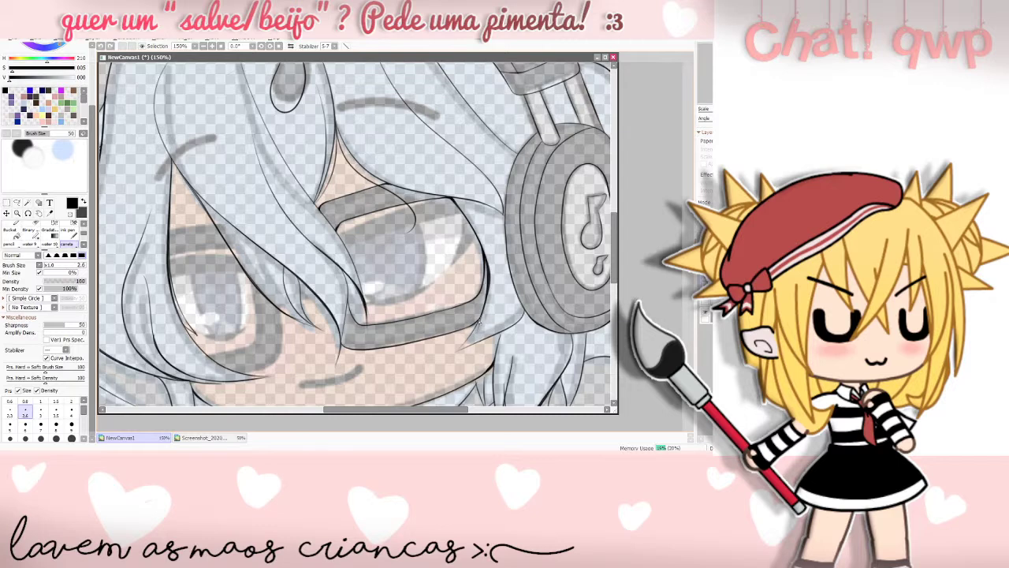
pyautogui.click(312, 456)
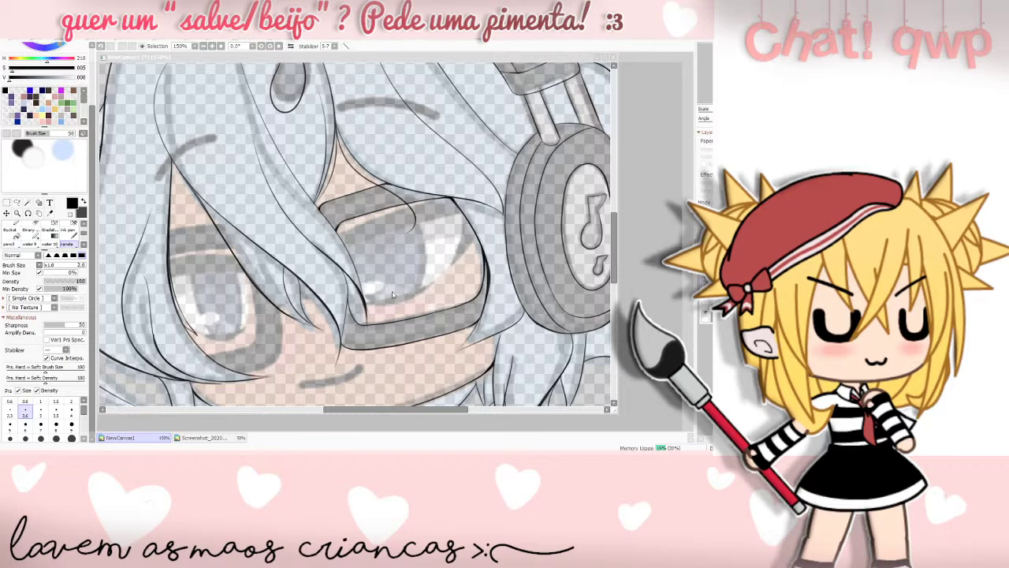
pyautogui.click(340, 342)
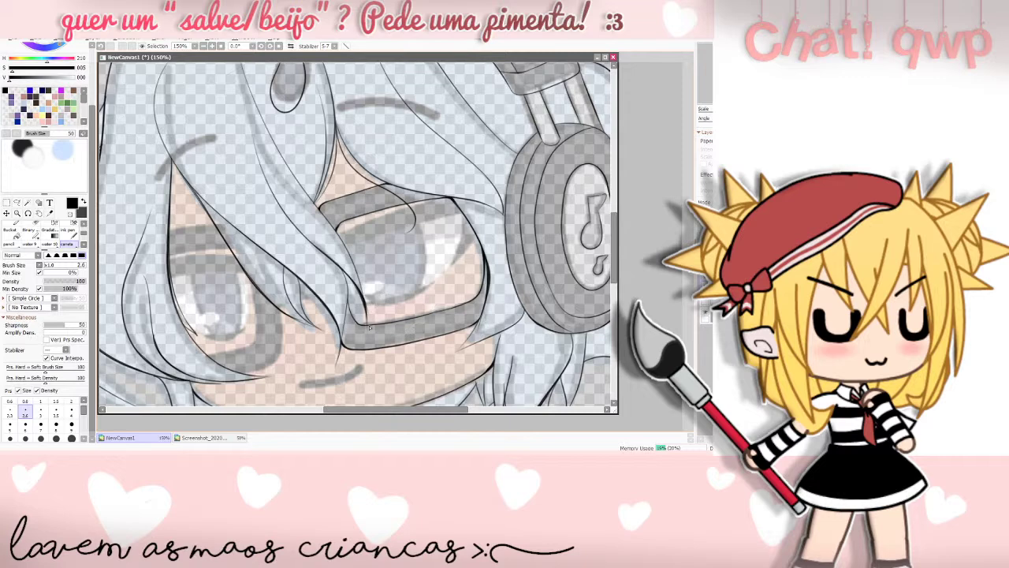
pyautogui.click(302, 455)
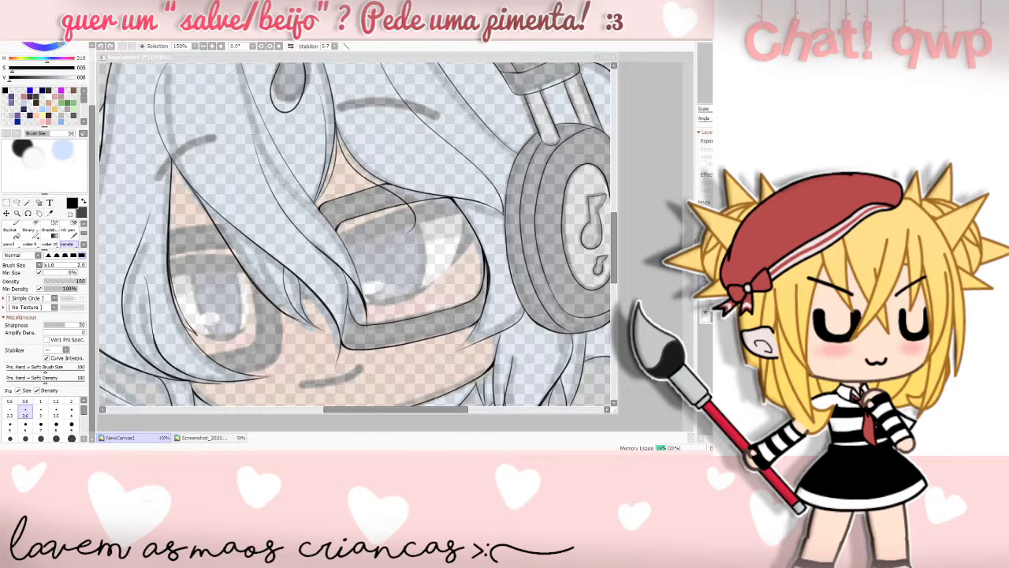
pyautogui.click(310, 271)
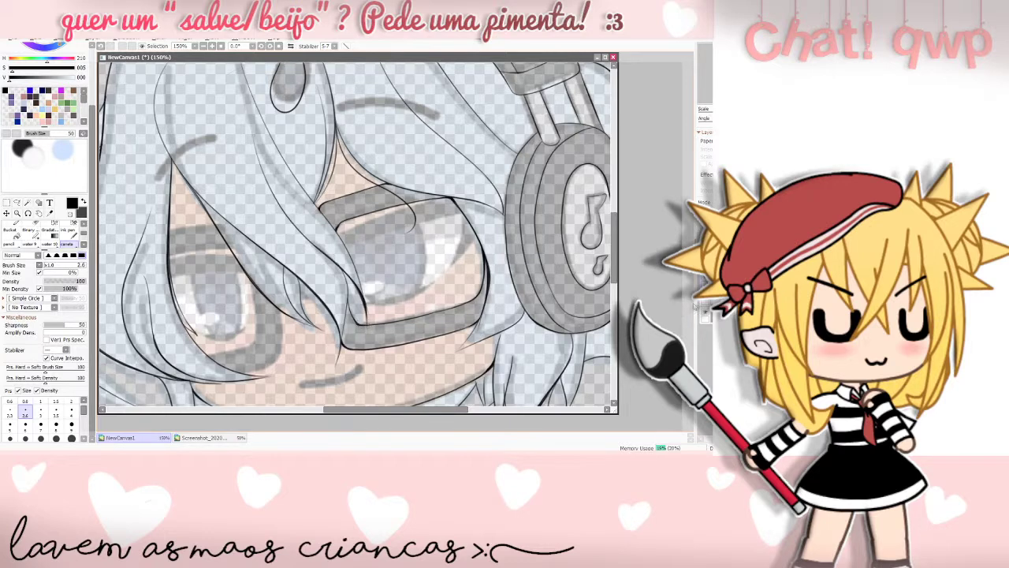
# - Maximize the canvas window around both eyes and check the line art with the reference hidden, restoring the reference
pyautogui.click(707, 315)
pyautogui.click(707, 314)
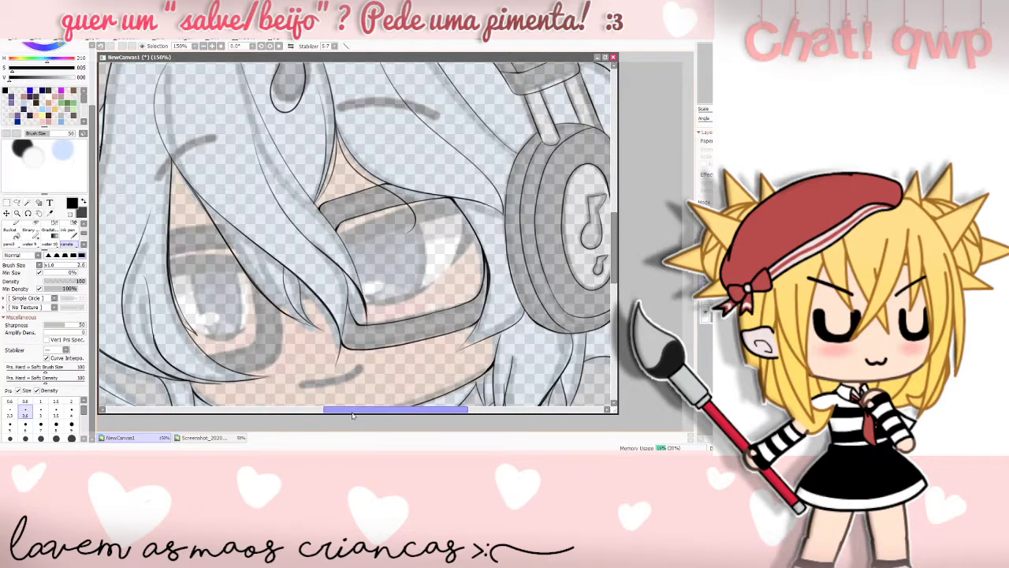
pyautogui.moveTo(352, 415); pyautogui.dragTo(339, 414)
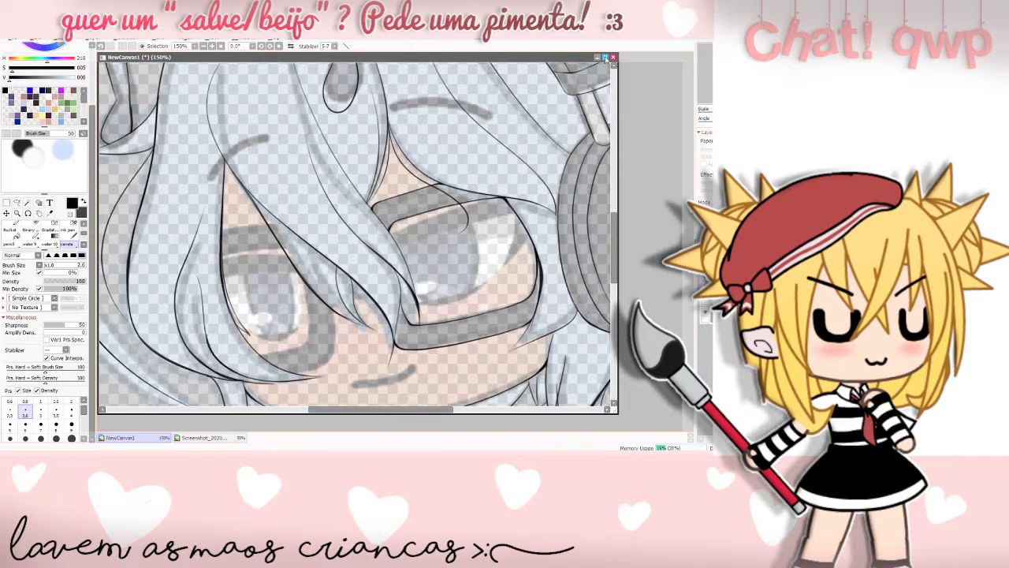
pyautogui.click(605, 57)
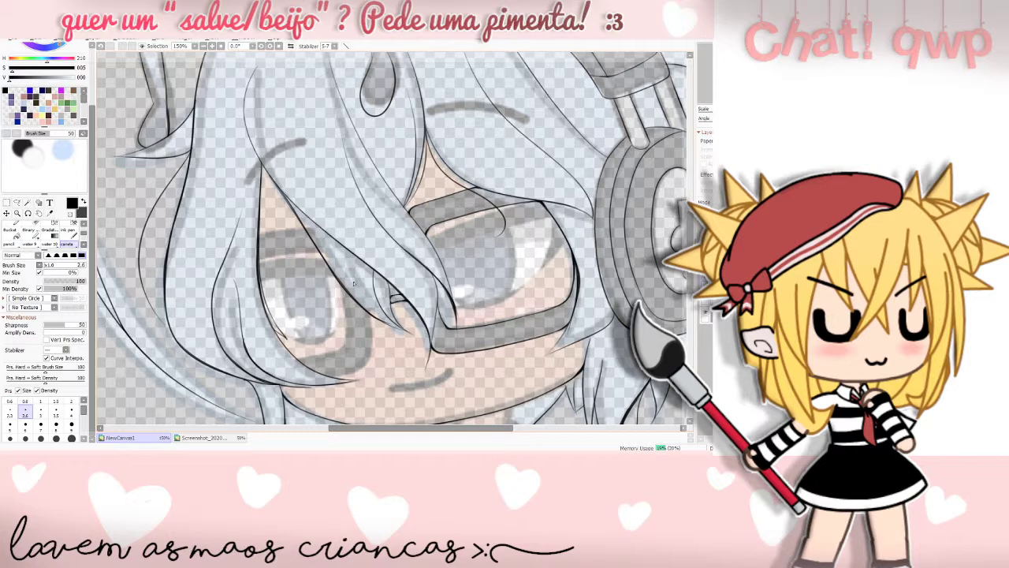
pyautogui.click(706, 313)
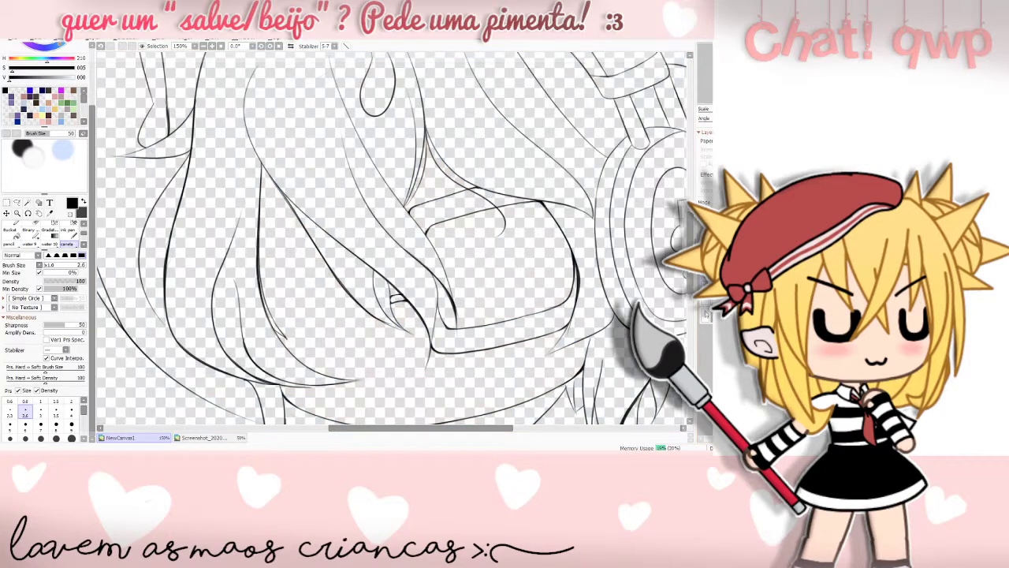
pyautogui.click(707, 313)
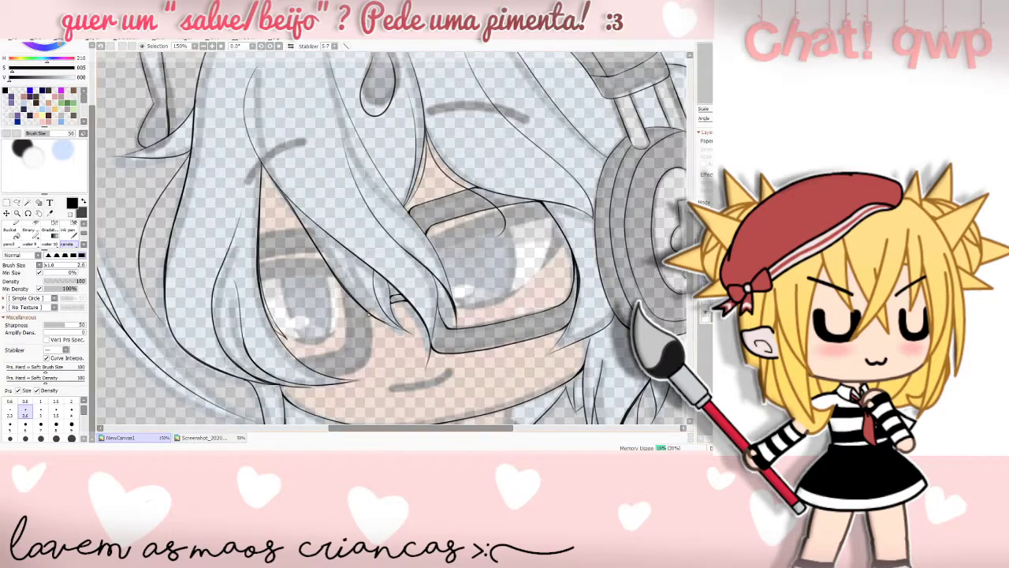
# - Ink the outer edge of the left-hand eye's lower lash band from the fringe lock down to the hair tip
pyautogui.moveTo(371, 319)
pyautogui.mouseDown()
pyautogui.moveTo(375, 348)
pyautogui.moveTo(347, 369)
pyautogui.moveTo(363, 369)
pyautogui.moveTo(377, 340)
pyautogui.moveTo(371, 315)
pyautogui.moveTo(372, 357)
pyautogui.moveTo(358, 375)
pyautogui.moveTo(331, 380)
pyautogui.moveTo(372, 361)
pyautogui.moveTo(375, 319)
pyautogui.moveTo(371, 358)
pyautogui.moveTo(330, 383)
pyautogui.moveTo(372, 366)
pyautogui.moveTo(358, 374)
pyautogui.moveTo(371, 316)
pyautogui.moveTo(372, 361)
pyautogui.moveTo(331, 379)
pyautogui.mouseUp()
pyautogui.hotkey('ctrl', 'z')
pyautogui.hotkey('ctrl', 'z')
pyautogui.hotkey('ctrl', 'z')
pyautogui.hotkey('ctrl', 'z')
pyautogui.hotkey('ctrl', 'z')
pyautogui.hotkey('ctrl', 'z')
pyautogui.hotkey('ctrl', 'z')
# - Ink the inner edge of the left-hand eye's lower lash band, curving from the hair lock up to the fringe
pyautogui.moveTo(298, 361)
pyautogui.mouseDown()
pyautogui.moveTo(339, 357)
pyautogui.moveTo(350, 343)
pyautogui.moveTo(341, 274)
pyautogui.moveTo(346, 335)
pyautogui.moveTo(314, 361)
pyautogui.moveTo(294, 358)
pyautogui.moveTo(350, 341)
pyautogui.moveTo(339, 284)
pyautogui.mouseUp()
pyautogui.hotkey('ctrl', 'z')
pyautogui.hotkey('ctrl', 'z')
pyautogui.hotkey('ctrl', 'z')
pyautogui.moveTo(295, 360)
pyautogui.mouseDown()
pyautogui.moveTo(347, 350)
pyautogui.moveTo(343, 290)
pyautogui.mouseUp()
pyautogui.hotkey('ctrl', 'z')
pyautogui.moveTo(297, 360)
pyautogui.mouseDown()
pyautogui.moveTo(326, 357)
pyautogui.moveTo(350, 327)
pyautogui.moveTo(341, 278)
pyautogui.mouseUp()
pyautogui.moveTo(303, 359)
pyautogui.mouseDown()
pyautogui.moveTo(342, 347)
pyautogui.moveTo(345, 298)
pyautogui.mouseUp()
pyautogui.hotkey('ctrl', 'z')
pyautogui.moveTo(298, 359)
pyautogui.mouseDown()
pyautogui.moveTo(329, 352)
pyautogui.moveTo(344, 280)
pyautogui.mouseUp()
pyautogui.hotkey('ctrl', 'z')
pyautogui.moveTo(304, 360)
pyautogui.mouseDown()
pyautogui.moveTo(348, 345)
pyautogui.moveTo(336, 279)
pyautogui.mouseUp()
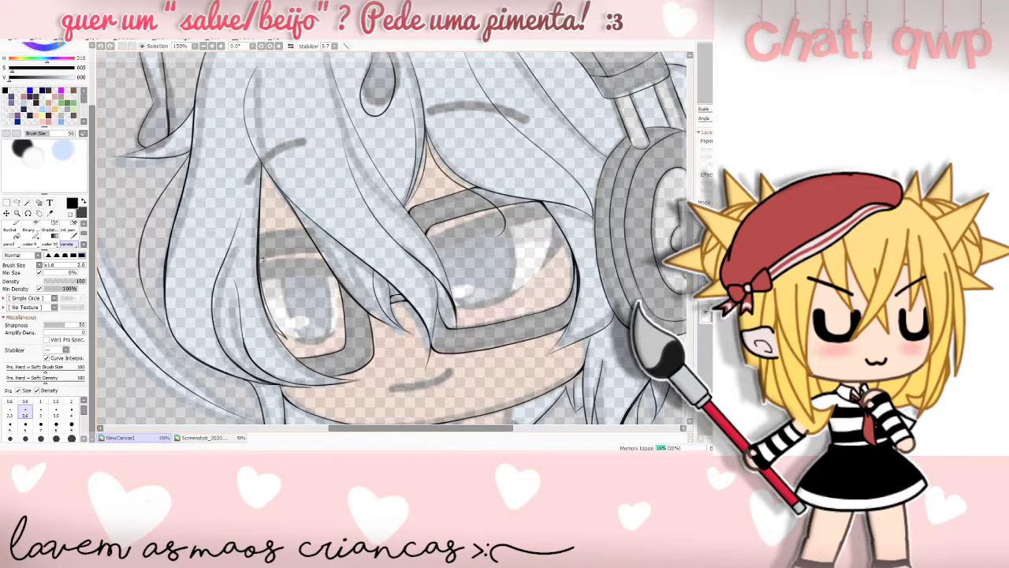
# - Ink the upper and lower edges of the left-hand eye's upper lash band between the hair locks
pyautogui.moveTo(319, 255)
pyautogui.mouseDown()
pyautogui.moveTo(259, 265)
pyautogui.moveTo(326, 255)
pyautogui.moveTo(305, 255)
pyautogui.moveTo(305, 230)
pyautogui.moveTo(259, 237)
pyautogui.moveTo(307, 228)
pyautogui.moveTo(308, 238)
pyautogui.moveTo(260, 239)
pyautogui.mouseUp()
pyautogui.hotkey('ctrl', 'z')
pyautogui.hotkey('ctrl', 'z')
pyautogui.hotkey('ctrl', 'z')
pyautogui.hotkey('ctrl', 'z')
pyautogui.hotkey('ctrl', 'z')
pyautogui.hotkey('ctrl', 'z')
pyautogui.hotkey('ctrl', 'z')
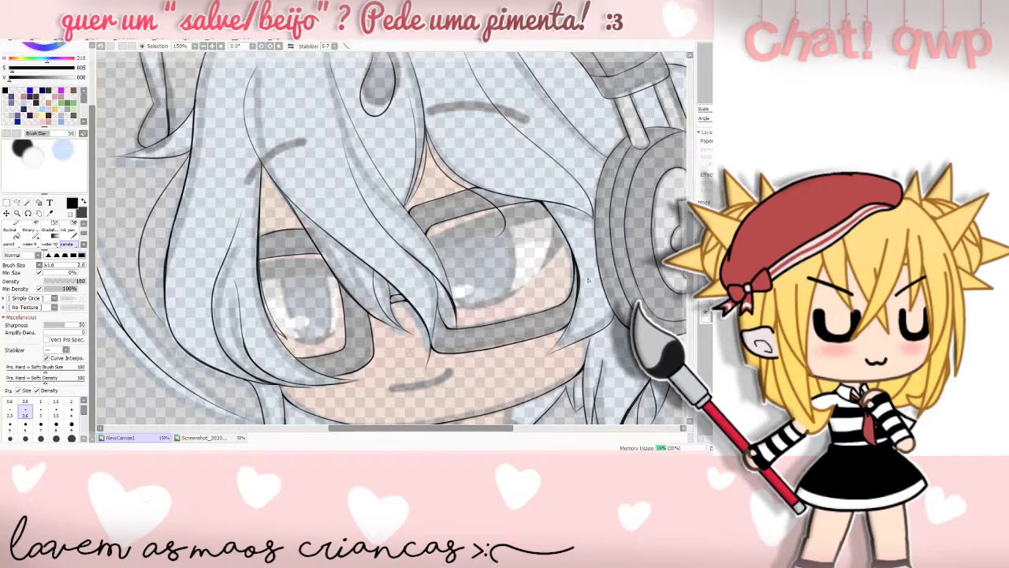
# - Examine the line art from the hair down to the hands and neck, toggling layers to identify the one holding the body lines
pyautogui.click(705, 281)
pyautogui.click(705, 282)
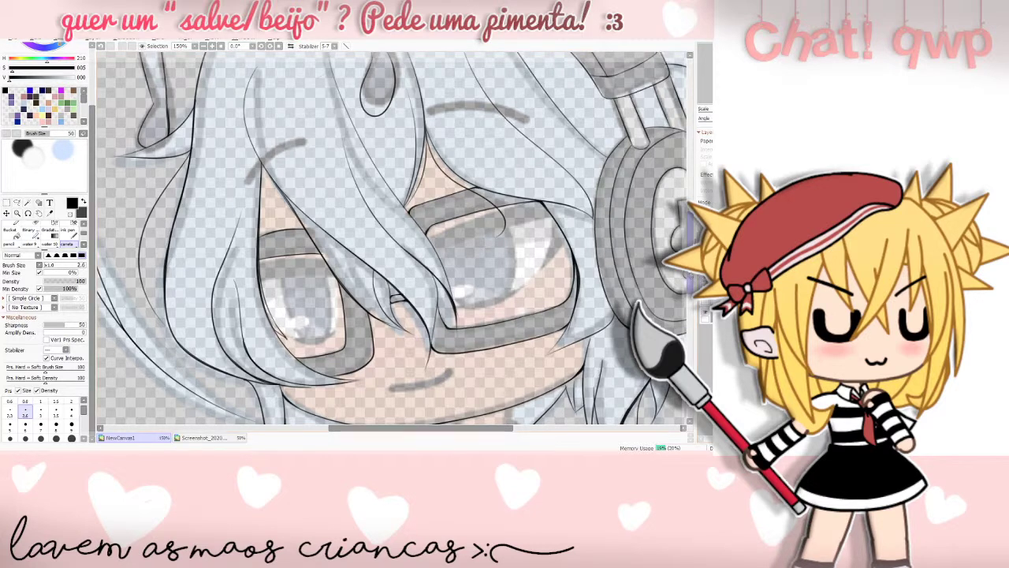
pyautogui.scroll(5, 394, 237)
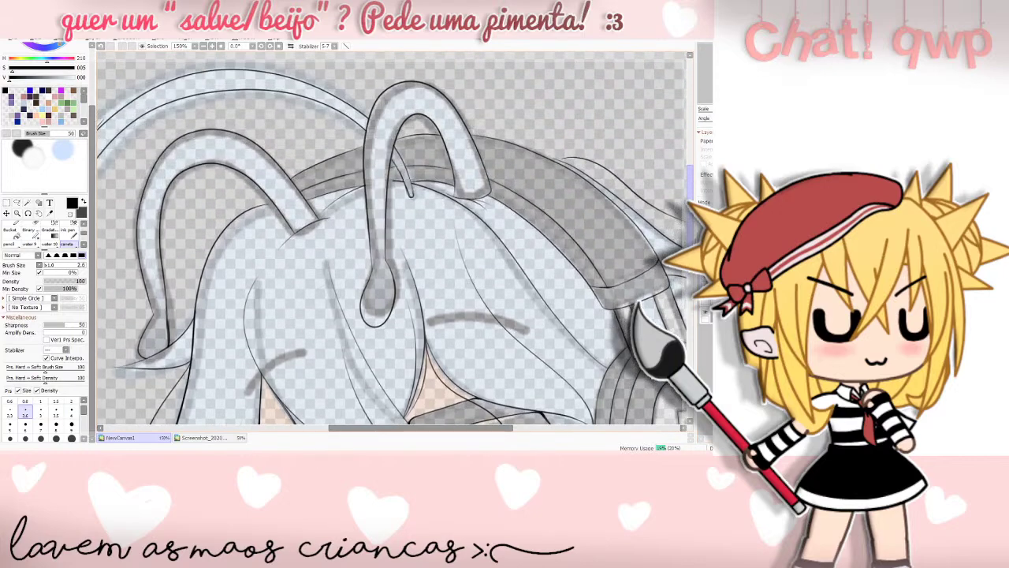
pyautogui.moveTo(690, 193); pyautogui.dragTo(690, 195)
pyautogui.scroll(-5, 394, 237)
pyautogui.scroll(-1, 394, 236)
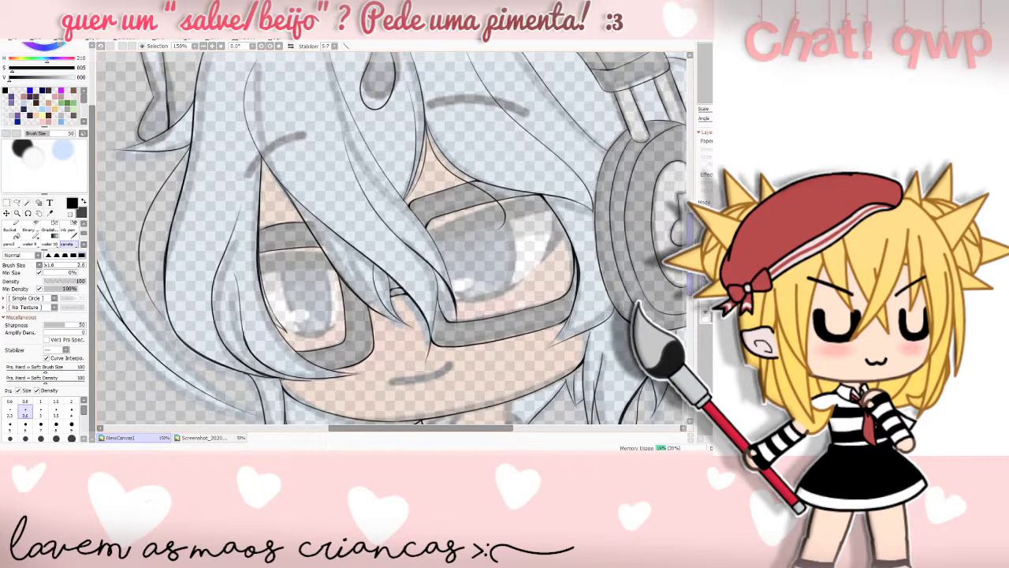
pyautogui.scroll(-4, 394, 236)
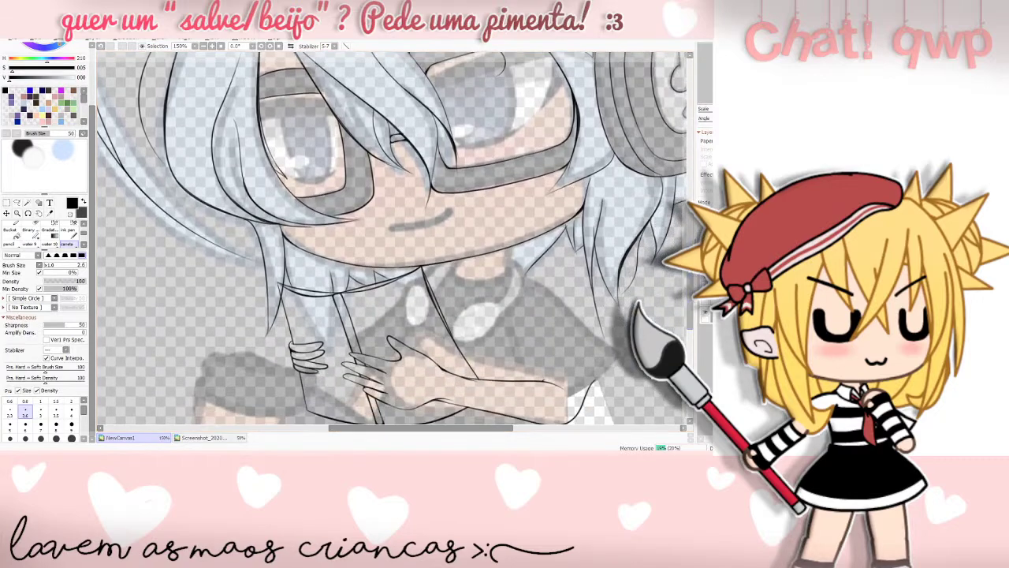
pyautogui.moveTo(691, 307)
pyautogui.mouseDown()
pyautogui.moveTo(693, 363)
pyautogui.moveTo(694, 316)
pyautogui.mouseUp()
pyautogui.click(705, 293)
pyautogui.click(706, 294)
pyautogui.click(705, 312)
pyautogui.click(706, 312)
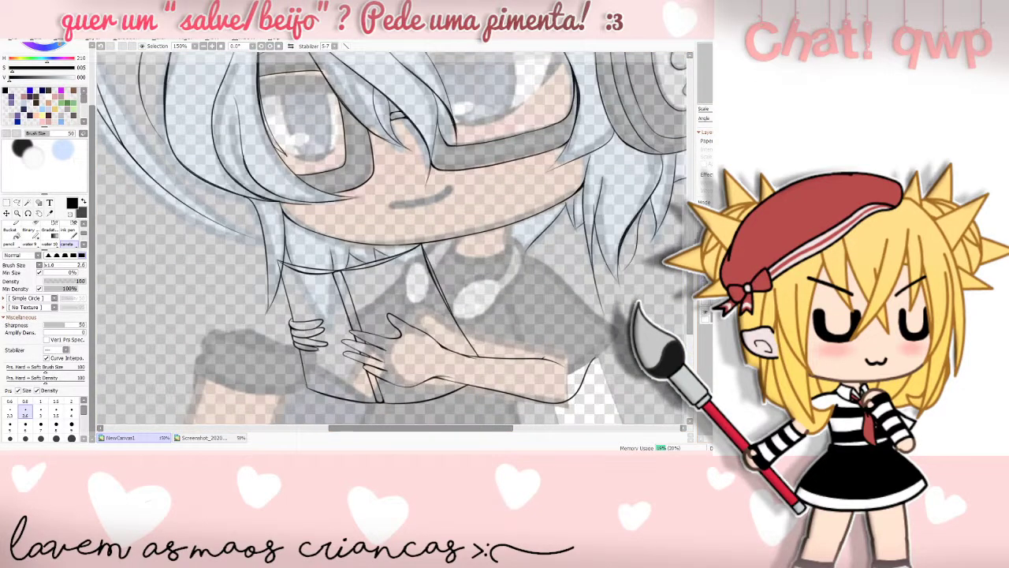
pyautogui.click(705, 304)
pyautogui.click(705, 303)
pyautogui.click(705, 312)
pyautogui.click(706, 313)
pyautogui.click(705, 312)
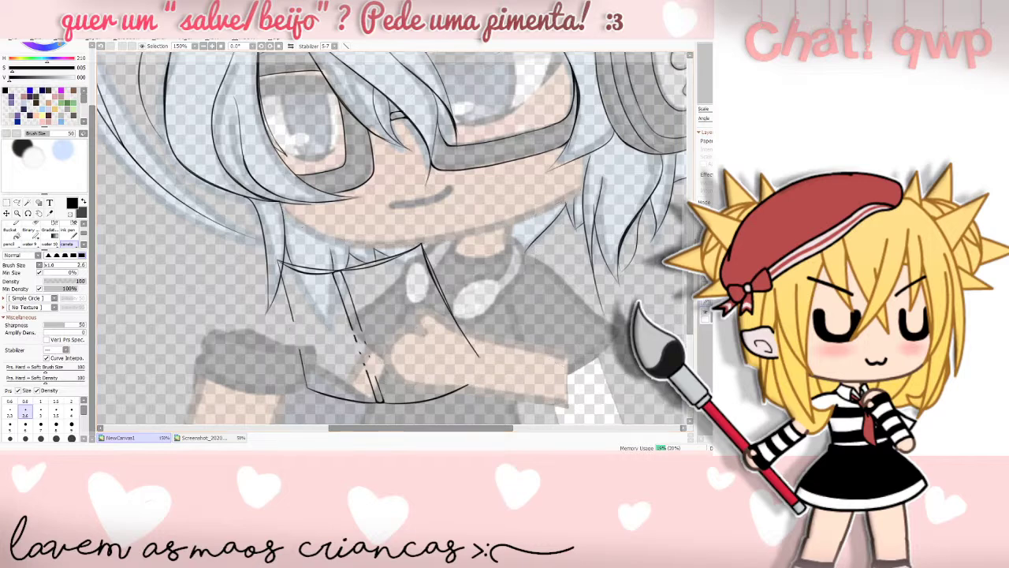
# - Ink the short neck lines below the chin and check them with the reference hidden
pyautogui.hotkey('ctrl', 'y')
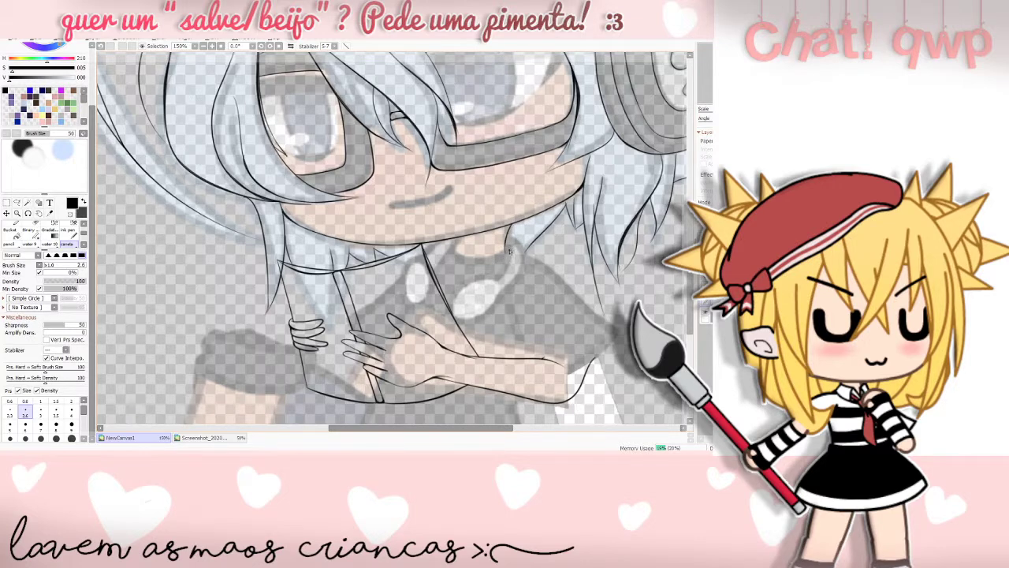
pyautogui.moveTo(507, 235); pyautogui.dragTo(508, 253)
pyautogui.click(706, 313)
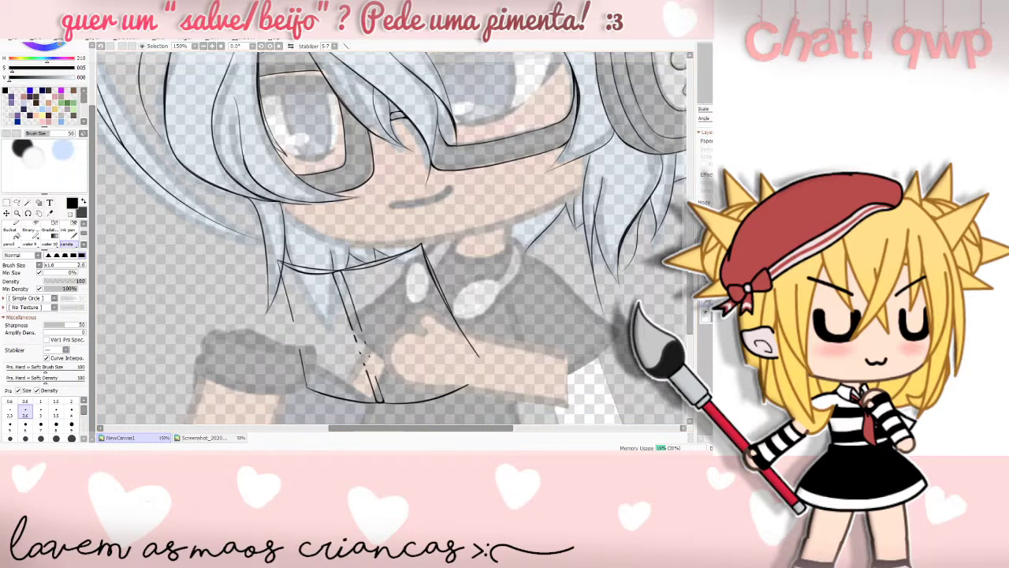
pyautogui.hotkey('ctrl', 'y')
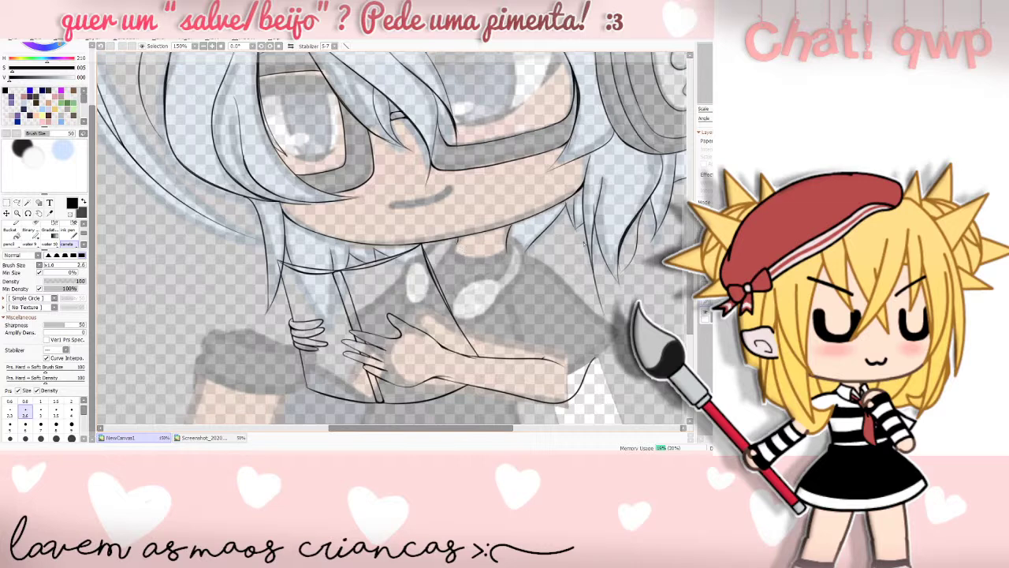
pyautogui.click(706, 312)
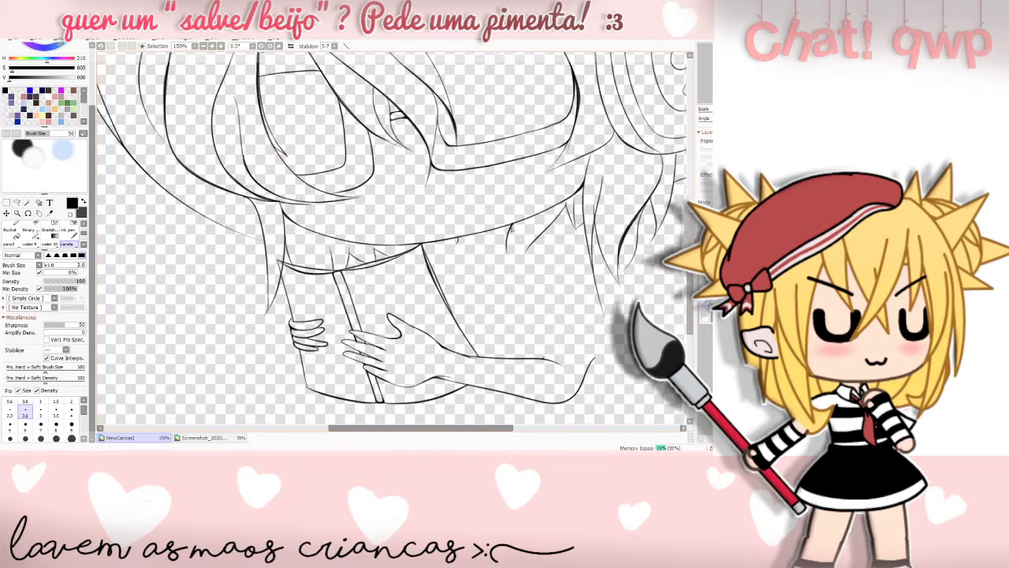
pyautogui.click(31, 227)
pyautogui.click(71, 345)
pyautogui.click(72, 358)
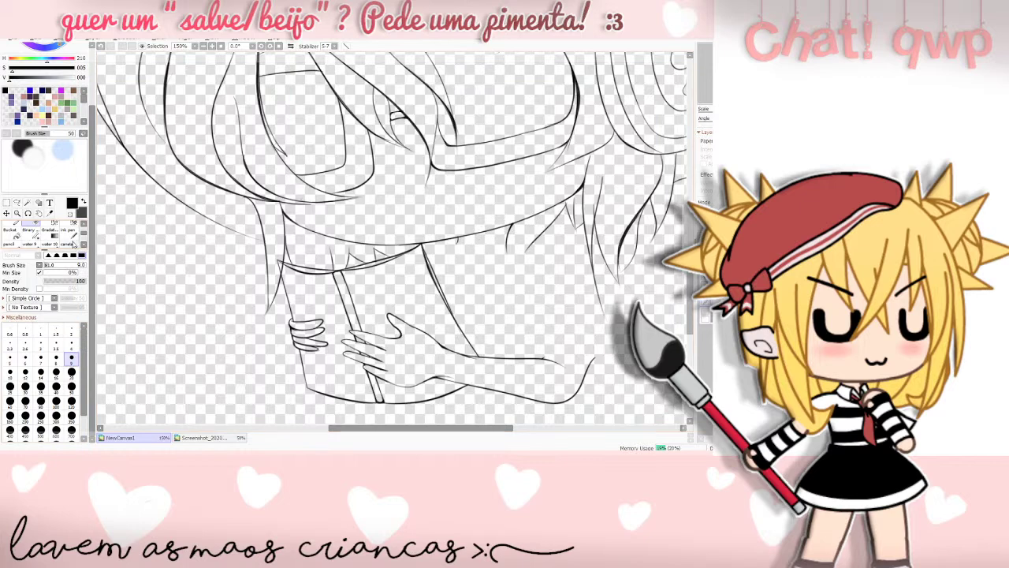
pyautogui.click(69, 241)
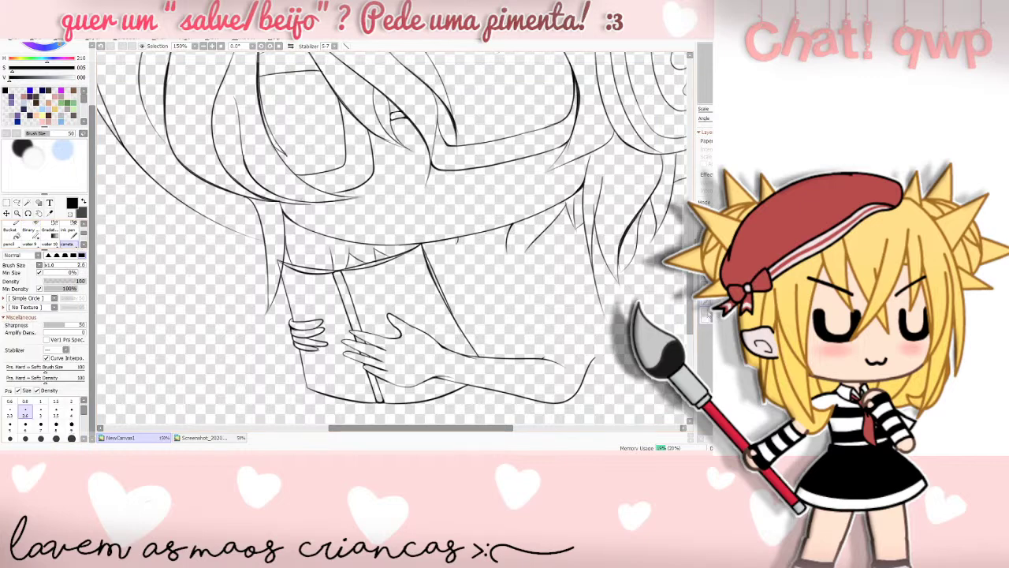
# - Show the reference drawing again and set the caneta brush size to 4
pyautogui.click(706, 316)
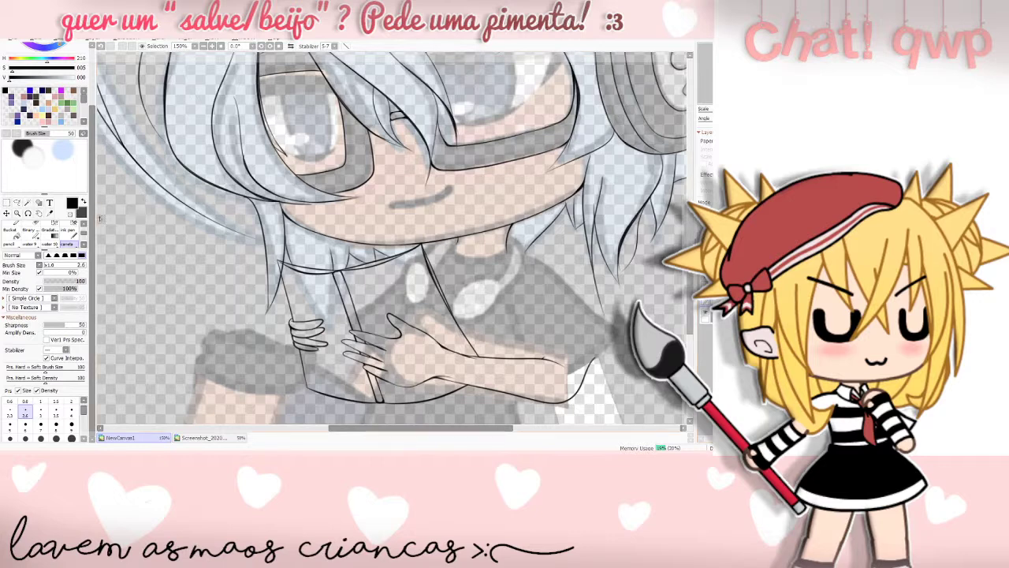
pyautogui.click(72, 409)
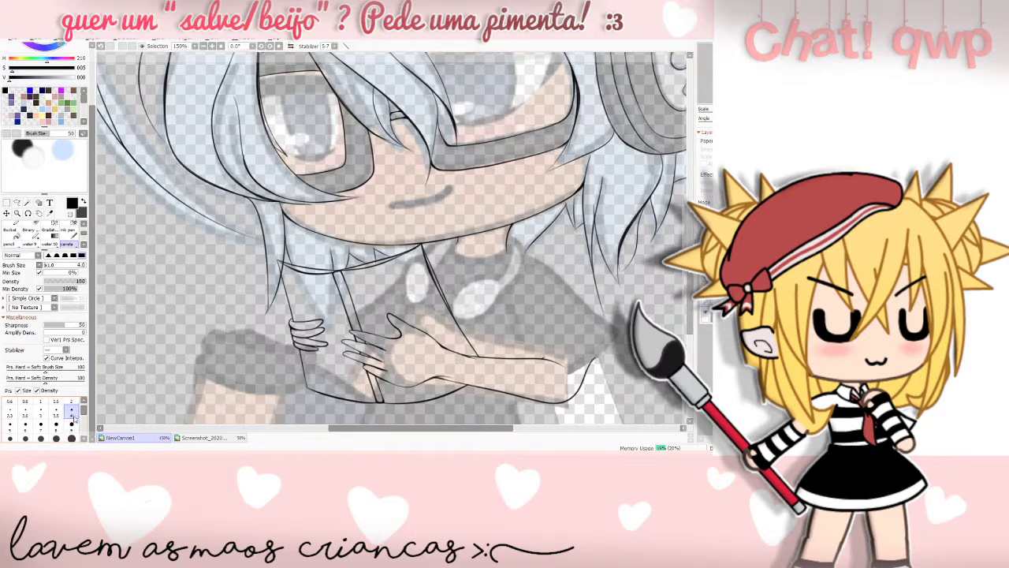
# - Set the caneta brush size to 2.6
pyautogui.click(24, 409)
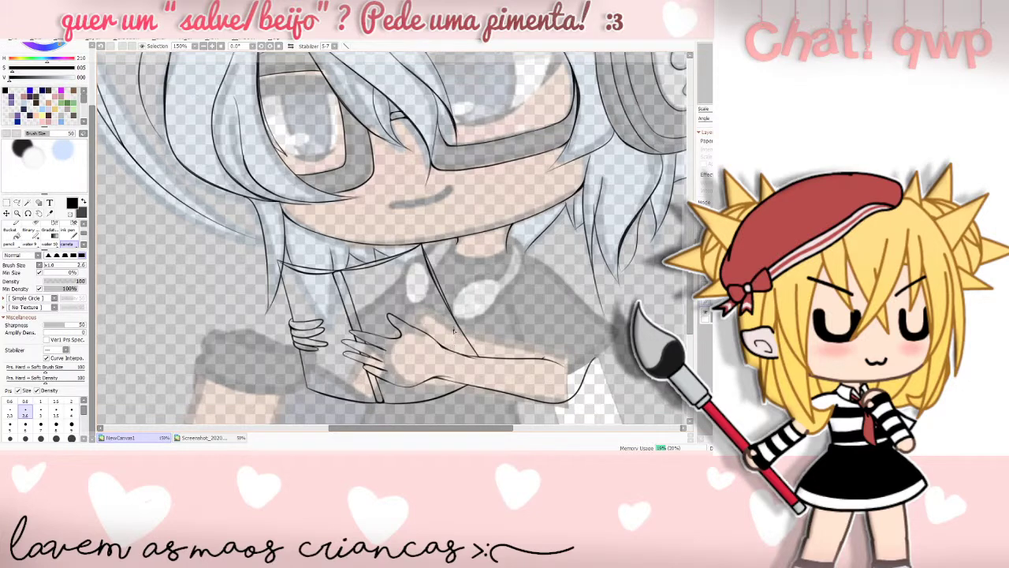
pyautogui.scroll(-1, 454, 331)
pyautogui.moveTo(689, 333)
pyautogui.mouseDown()
pyautogui.moveTo(689, 314)
pyautogui.moveTo(690, 345)
pyautogui.mouseUp()
pyautogui.click(705, 313)
pyautogui.hotkey('ctrl', 'y')
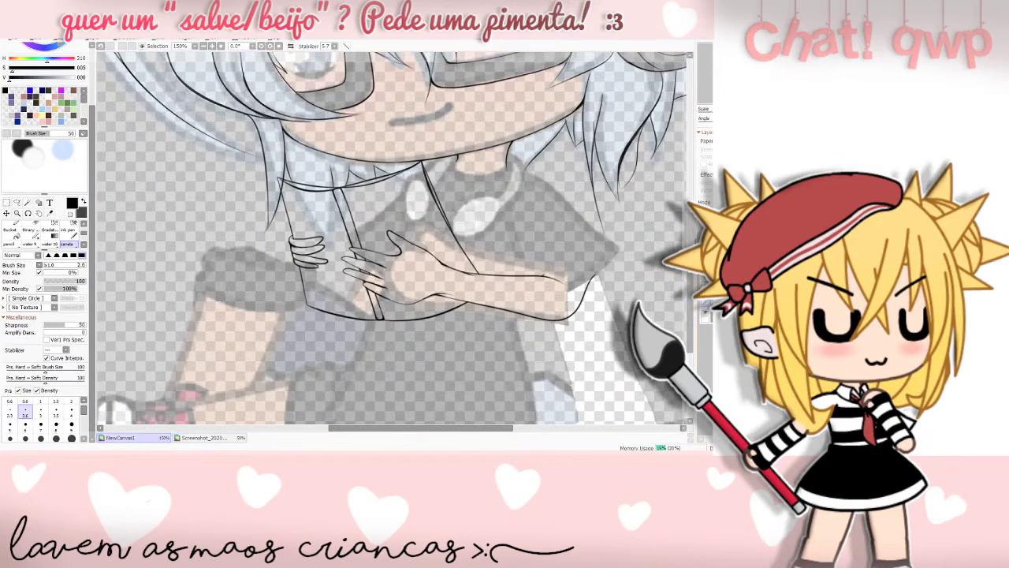
pyautogui.scroll(3, 391, 237)
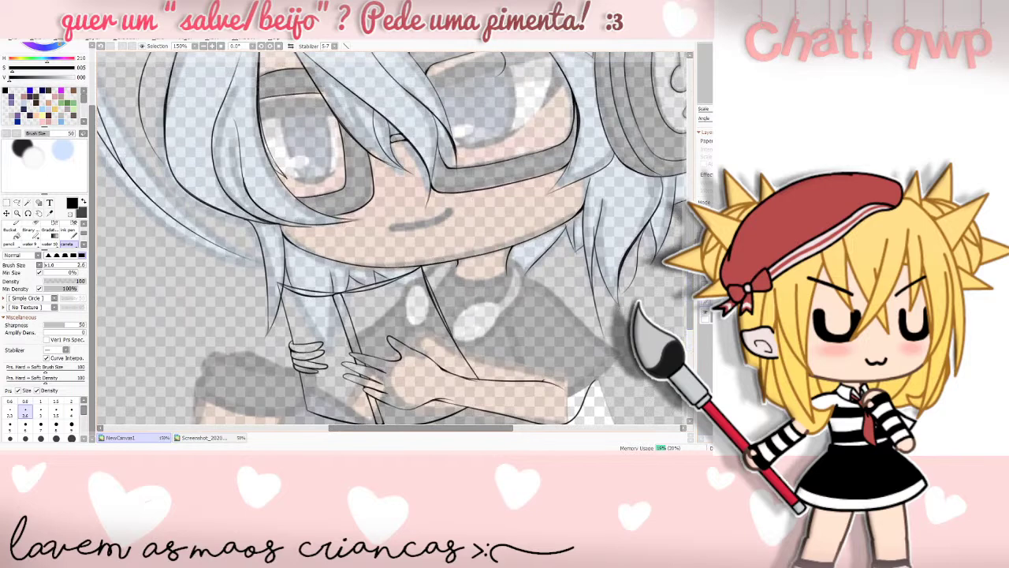
# - Try inking the edge of the grey band beside the neck, comparing the line art with and without the latest stroke
pyautogui.hotkey('ctrl', 'z')
pyautogui.hotkey('ctrl', 'y')
pyautogui.hotkey('ctrl', 'z')
pyautogui.hotkey('ctrl', 'y')
pyautogui.hotkey('ctrl', 'z')
pyautogui.hotkey('ctrl', 'y')
pyautogui.moveTo(518, 262); pyautogui.dragTo(501, 305)
pyautogui.hotkey('ctrl', 'z')
# - Try a stronger opacity for the reference drawing
pyautogui.click(737, 332)
pyautogui.click(749, 212)
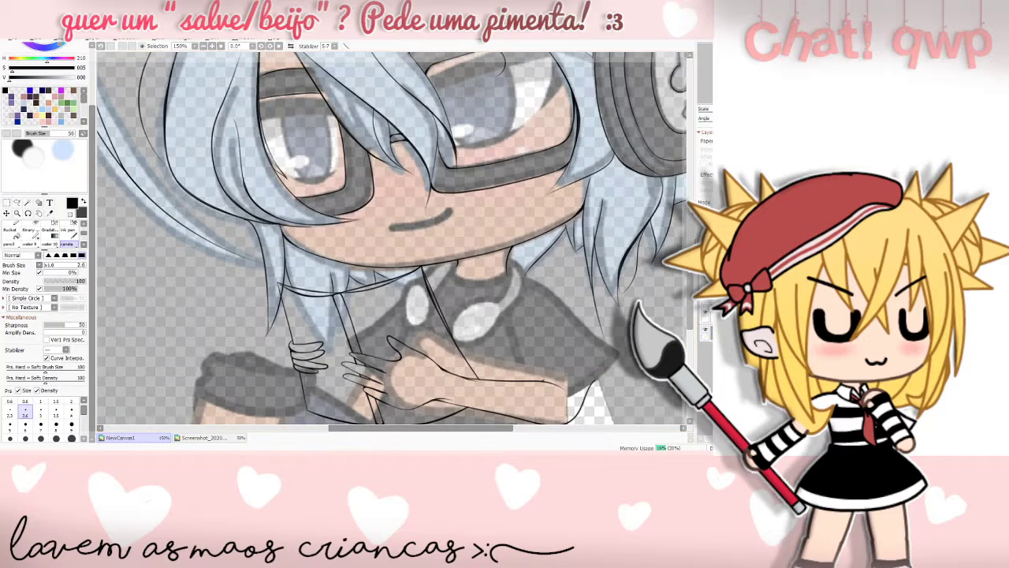
pyautogui.hotkey('ctrl', 'z')
pyautogui.hotkey('ctrl', 'y')
pyautogui.hotkey('ctrl', 'z')
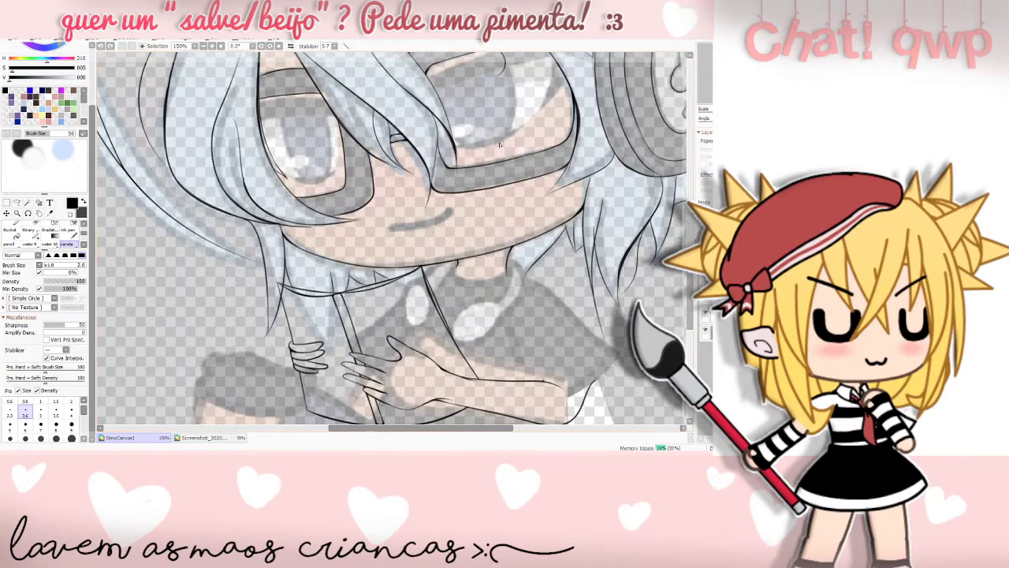
# - Check the neck and hand lines with the hair line art hidden
pyautogui.click(706, 313)
pyautogui.click(706, 313)
pyautogui.moveTo(512, 262)
pyautogui.mouseDown()
pyautogui.moveTo(523, 303)
pyautogui.moveTo(495, 318)
pyautogui.mouseUp()
pyautogui.hotkey('ctrl', 'z')
pyautogui.click(706, 296)
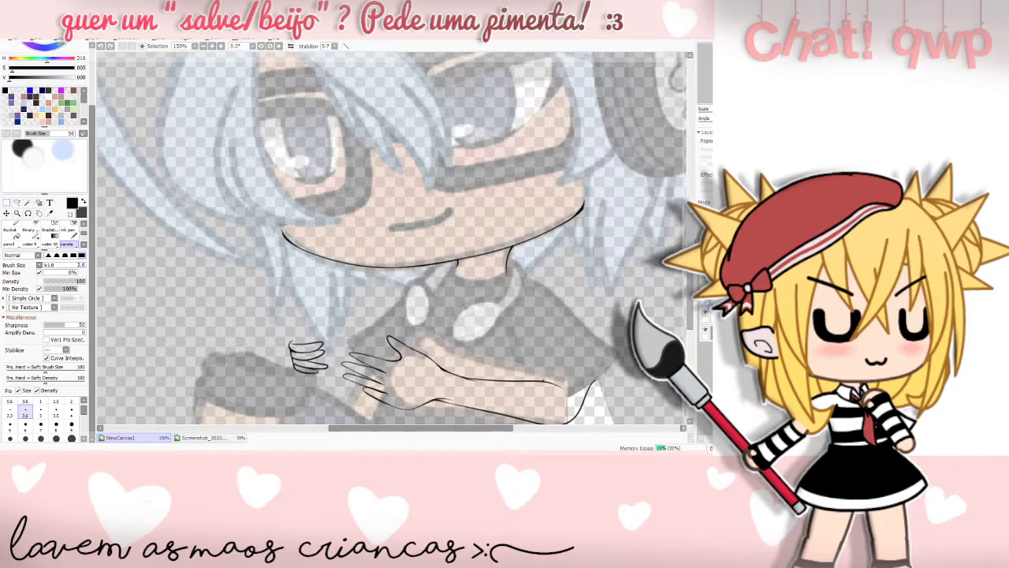
pyautogui.click(706, 297)
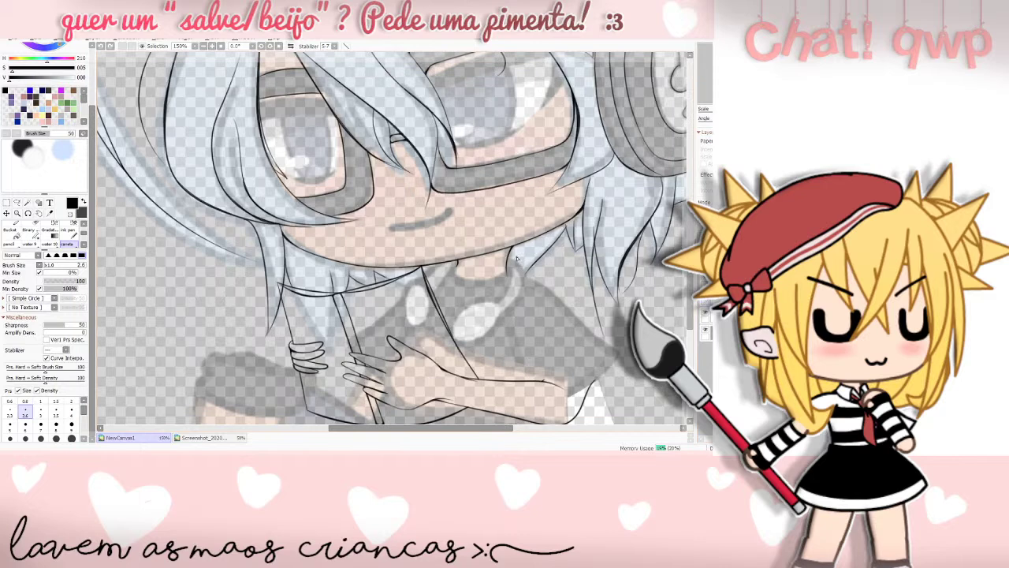
# - Ink the curved edge of the grey band beside the neck, retrying the stroke until it follows the reference
pyautogui.moveTo(511, 254)
pyautogui.mouseDown()
pyautogui.moveTo(522, 292)
pyautogui.moveTo(506, 310)
pyautogui.mouseUp()
pyautogui.hotkey('ctrl', 'z')
pyautogui.moveTo(508, 261)
pyautogui.mouseDown()
pyautogui.moveTo(525, 288)
pyautogui.moveTo(497, 327)
pyautogui.mouseUp()
pyautogui.hotkey('ctrl', 'z')
pyautogui.moveTo(510, 259)
pyautogui.mouseDown()
pyautogui.moveTo(523, 275)
pyautogui.moveTo(501, 320)
pyautogui.mouseUp()
pyautogui.hotkey('ctrl', 'z')
pyautogui.moveTo(512, 257)
pyautogui.mouseDown()
pyautogui.moveTo(520, 289)
pyautogui.moveTo(503, 317)
pyautogui.moveTo(463, 338)
pyautogui.mouseUp()
pyautogui.hotkey('ctrl', 'z')
# - Ink the outline of the white oval piece at the end of the neck band
pyautogui.moveTo(473, 298)
pyautogui.mouseDown()
pyautogui.moveTo(455, 320)
pyautogui.moveTo(477, 344)
pyautogui.moveTo(501, 314)
pyautogui.moveTo(484, 340)
pyautogui.moveTo(454, 335)
pyautogui.moveTo(496, 295)
pyautogui.moveTo(487, 303)
pyautogui.mouseUp()
pyautogui.hotkey('ctrl', 'z')
pyautogui.hotkey('ctrl', 'z')
pyautogui.moveTo(510, 266)
pyautogui.mouseDown()
pyautogui.moveTo(486, 305)
pyautogui.moveTo(500, 304)
pyautogui.moveTo(491, 300)
pyautogui.moveTo(517, 260)
pyautogui.mouseUp()
pyautogui.hotkey('ctrl', 'z')
pyautogui.hotkey('ctrl', 'z')
pyautogui.moveTo(490, 300); pyautogui.dragTo(498, 297)
pyautogui.hotkey('ctrl', 'z')
pyautogui.hotkey('ctrl', 'z')
pyautogui.hotkey('ctrl', 'z')
pyautogui.hotkey('ctrl', 'z')
pyautogui.hotkey('ctrl', 'z')
pyautogui.hotkey('ctrl', 'z')
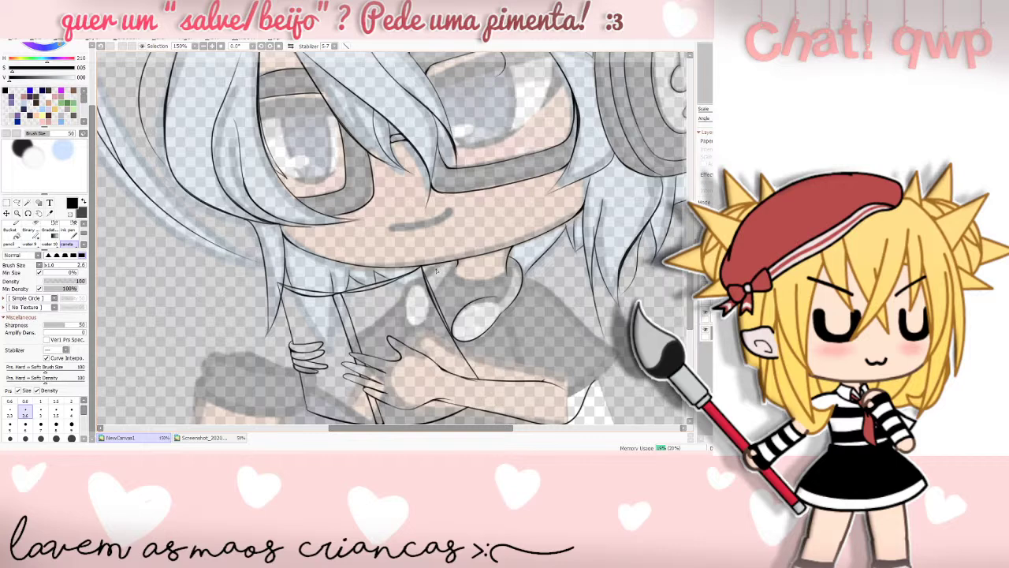
# - Try inking the neck band's short edge below the chin, next to the held object's corner
pyautogui.moveTo(439, 268); pyautogui.dragTo(427, 287)
pyautogui.hotkey('ctrl', 'z')
pyautogui.moveTo(454, 268); pyautogui.dragTo(434, 301)
pyautogui.hotkey('ctrl', 'z')
# - Raise the opacity of the reference drawing layer and return to the body line layer
pyautogui.click(709, 332)
pyautogui.click(733, 211)
pyautogui.click(710, 299)
pyautogui.press('d')
pyautogui.hotkey('ctrl', 'z')
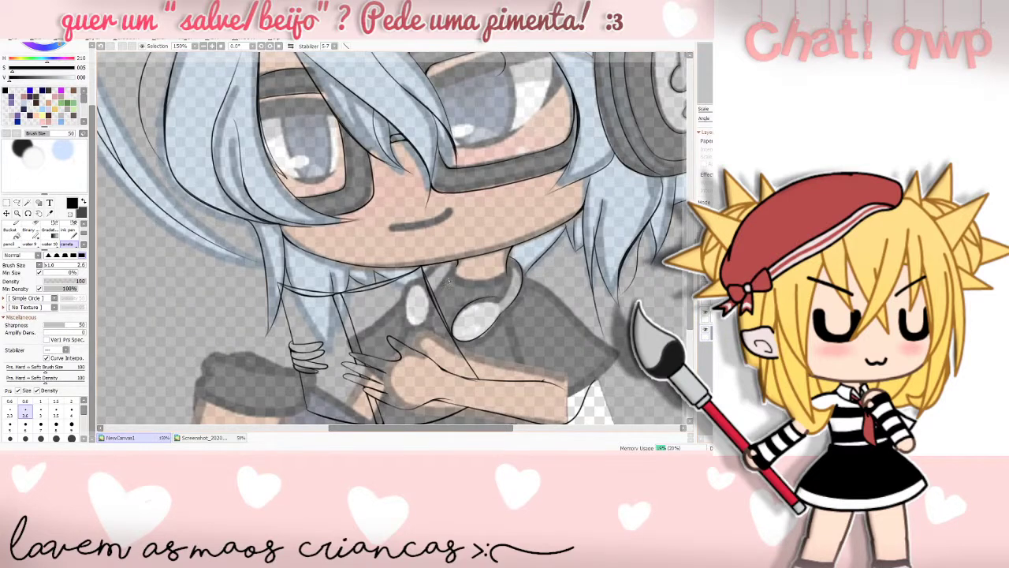
# - Ink both sides of the neck band, from below the chin down to the oval piece on the chest
pyautogui.moveTo(433, 300); pyautogui.dragTo(454, 268)
pyautogui.hotkey('ctrl', 'z')
pyautogui.moveTo(433, 301); pyautogui.dragTo(456, 268)
pyautogui.hotkey('ctrl', 'z')
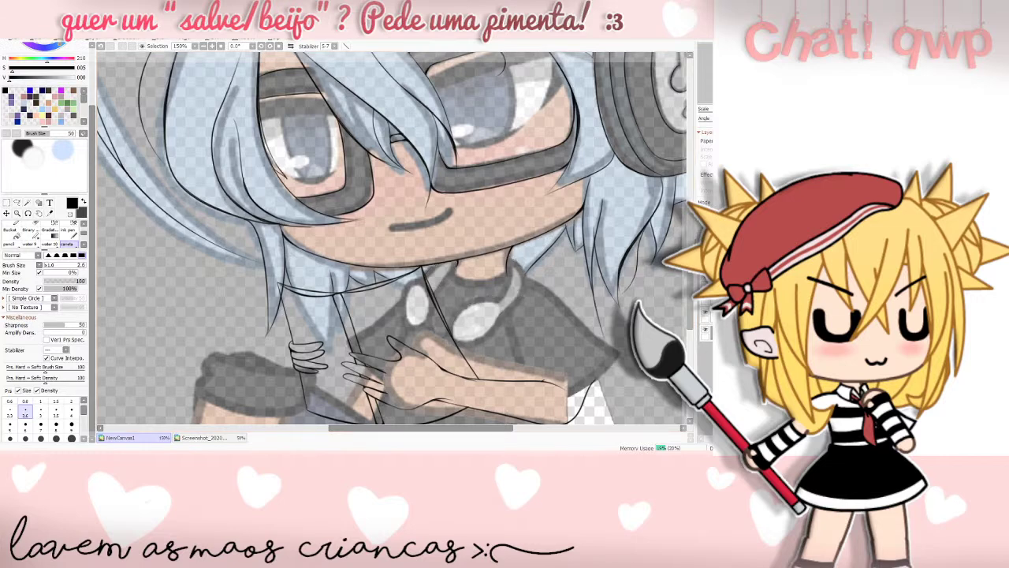
pyautogui.moveTo(457, 262); pyautogui.dragTo(435, 294)
pyautogui.moveTo(511, 257); pyautogui.dragTo(501, 312)
pyautogui.moveTo(500, 305); pyautogui.dragTo(501, 311)
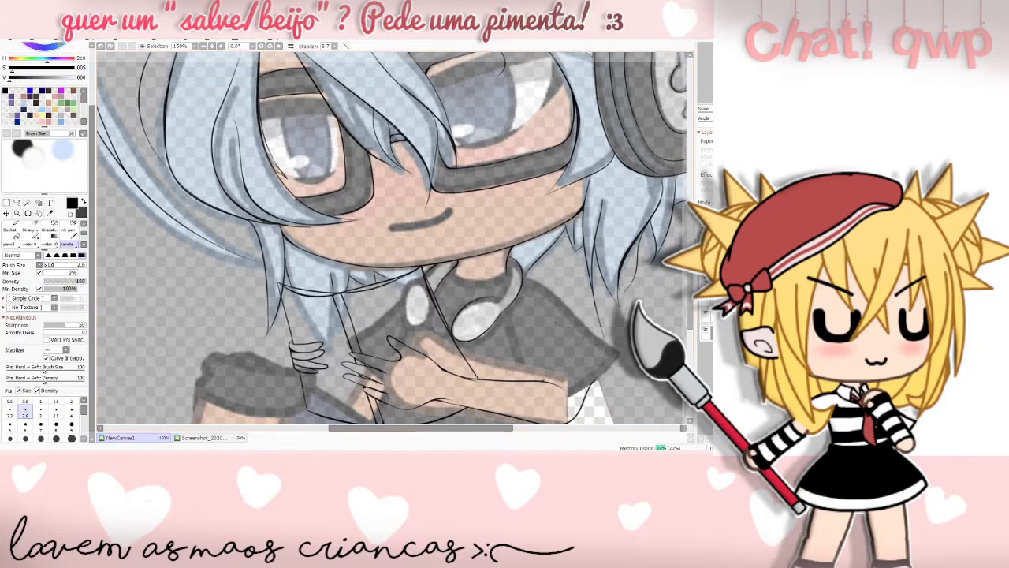
# - Ink the shirt's shoulder curve down to the sleeve fold and the seam line running to the forearm
pyautogui.moveTo(555, 319); pyautogui.dragTo(549, 193)
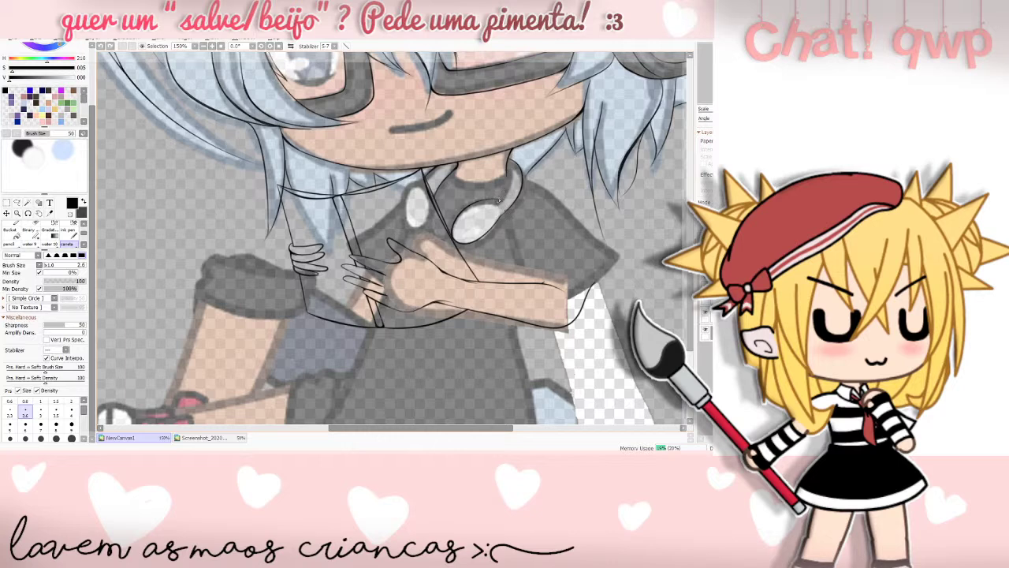
pyautogui.moveTo(526, 181)
pyautogui.mouseDown()
pyautogui.moveTo(571, 208)
pyautogui.moveTo(567, 255)
pyautogui.mouseUp()
pyautogui.moveTo(564, 206)
pyautogui.mouseDown()
pyautogui.moveTo(606, 252)
pyautogui.moveTo(630, 258)
pyautogui.moveTo(595, 289)
pyautogui.mouseUp()
pyautogui.hotkey('ctrl', 'z')
pyautogui.moveTo(567, 255)
pyautogui.mouseDown()
pyautogui.moveTo(567, 206)
pyautogui.moveTo(623, 266)
pyautogui.moveTo(577, 300)
pyautogui.mouseUp()
pyautogui.hotkey('ctrl', 'z')
pyautogui.hotkey('ctrl', 'z')
pyautogui.moveTo(523, 283); pyautogui.dragTo(509, 218)
pyautogui.hotkey('ctrl', 'z')
pyautogui.moveTo(523, 280); pyautogui.dragTo(507, 210)
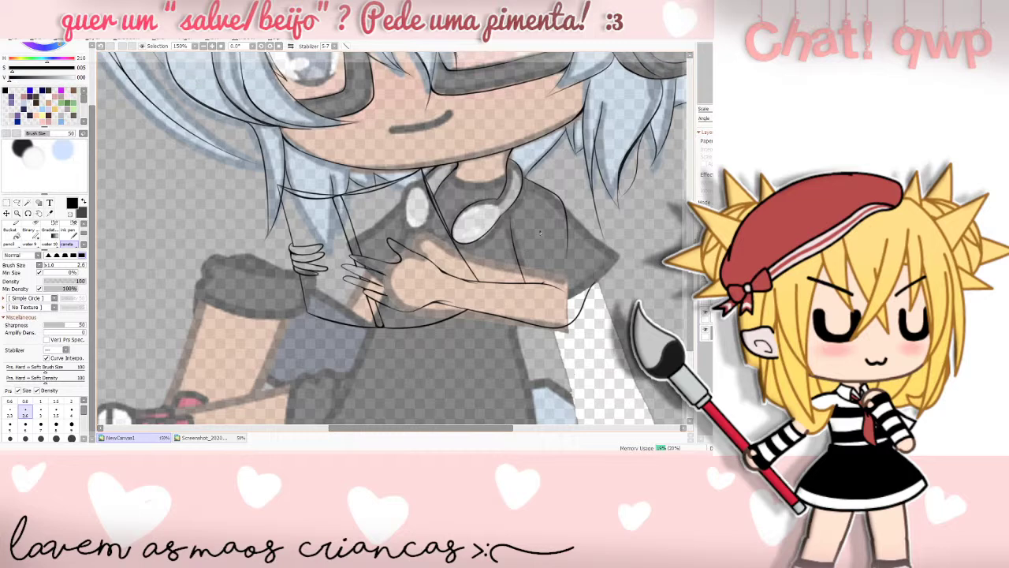
# - Try inking the sleeve hem above the forearm, undoing the trial strokes
pyautogui.moveTo(527, 283)
pyautogui.mouseDown()
pyautogui.moveTo(559, 294)
pyautogui.moveTo(552, 287)
pyautogui.moveTo(601, 280)
pyautogui.moveTo(603, 289)
pyautogui.moveTo(537, 282)
pyautogui.moveTo(564, 290)
pyautogui.moveTo(586, 323)
pyautogui.moveTo(552, 282)
pyautogui.mouseUp()
pyautogui.hotkey('ctrl', 'z')
pyautogui.hotkey('ctrl', 'z')
pyautogui.hotkey('ctrl', 'z')
pyautogui.hotkey('ctrl', 'z')
pyautogui.hotkey('ctrl', 'z')
pyautogui.hotkey('ctrl', 'z')
pyautogui.hotkey('ctrl', 'z')
pyautogui.hotkey('ctrl', 'z')
pyautogui.hotkey('ctrl', 'z')
pyautogui.moveTo(580, 298); pyautogui.dragTo(552, 286)
pyautogui.hotkey('ctrl', 'z')
# - Ink the sleeve's inner fold from the shoulder down toward the forearm
pyautogui.moveTo(566, 208)
pyautogui.mouseDown()
pyautogui.moveTo(592, 289)
pyautogui.moveTo(583, 308)
pyautogui.mouseUp()
pyautogui.hotkey('ctrl', 'z')
pyautogui.hotkey('ctrl', 'z')
pyautogui.moveTo(564, 206); pyautogui.dragTo(590, 282)
pyautogui.hotkey('ctrl', 'z')
pyautogui.moveTo(566, 207)
pyautogui.mouseDown()
pyautogui.moveTo(623, 257)
pyautogui.moveTo(574, 299)
pyautogui.mouseUp()
pyautogui.hotkey('ctrl', 'z')
# - Ink the sleeve hem from its pointed tip back to the elbow and hide the reference drawing
pyautogui.moveTo(620, 256)
pyautogui.mouseDown()
pyautogui.moveTo(578, 299)
pyautogui.moveTo(552, 303)
pyautogui.mouseUp()
pyautogui.hotkey('ctrl', 'z')
pyautogui.moveTo(620, 253)
pyautogui.mouseDown()
pyautogui.moveTo(612, 271)
pyautogui.moveTo(569, 297)
pyautogui.mouseUp()
pyautogui.hotkey('ctrl', 'z')
pyautogui.hotkey('ctrl', 'z')
pyautogui.moveTo(618, 255)
pyautogui.mouseDown()
pyautogui.moveTo(568, 298)
pyautogui.moveTo(549, 285)
pyautogui.moveTo(606, 276)
pyautogui.mouseUp()
pyautogui.hotkey('ctrl', 'z')
pyautogui.moveTo(609, 270); pyautogui.dragTo(620, 252)
pyautogui.moveTo(619, 260); pyautogui.dragTo(595, 288)
pyautogui.click(707, 331)
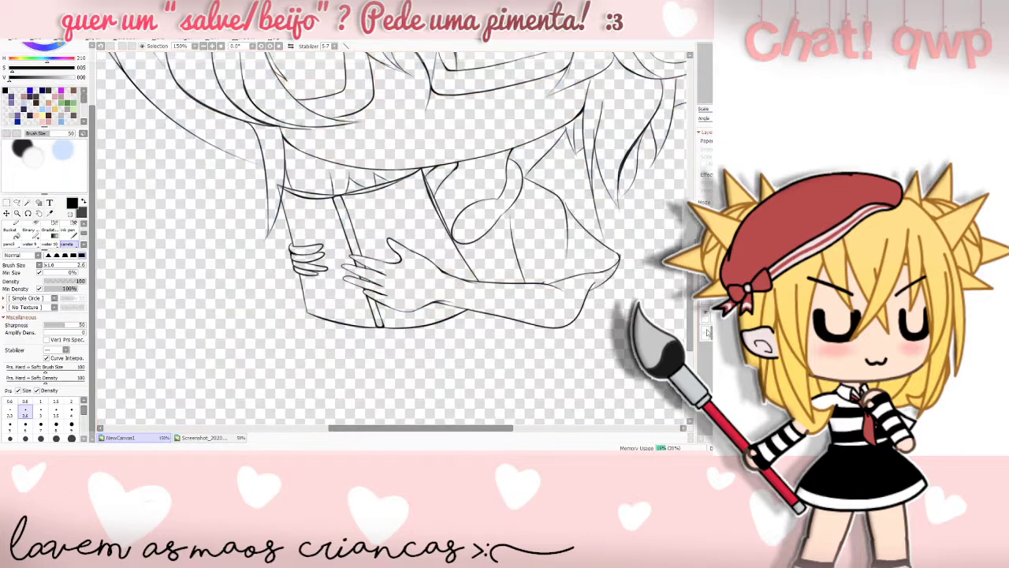
# - Switch to the eraser and compare the body line art with the hair line art hidden and shown
pyautogui.click(35, 223)
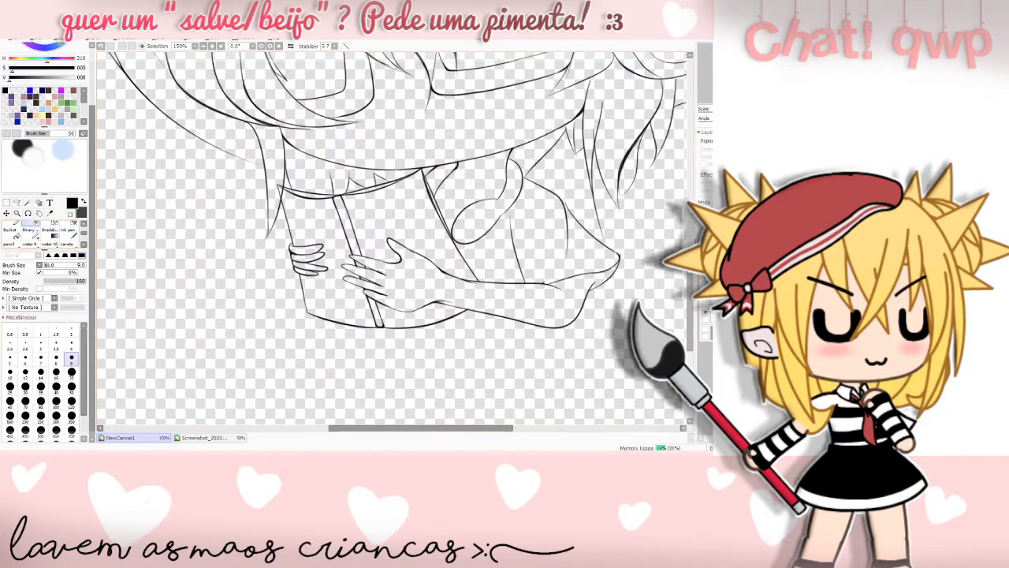
pyautogui.click(706, 314)
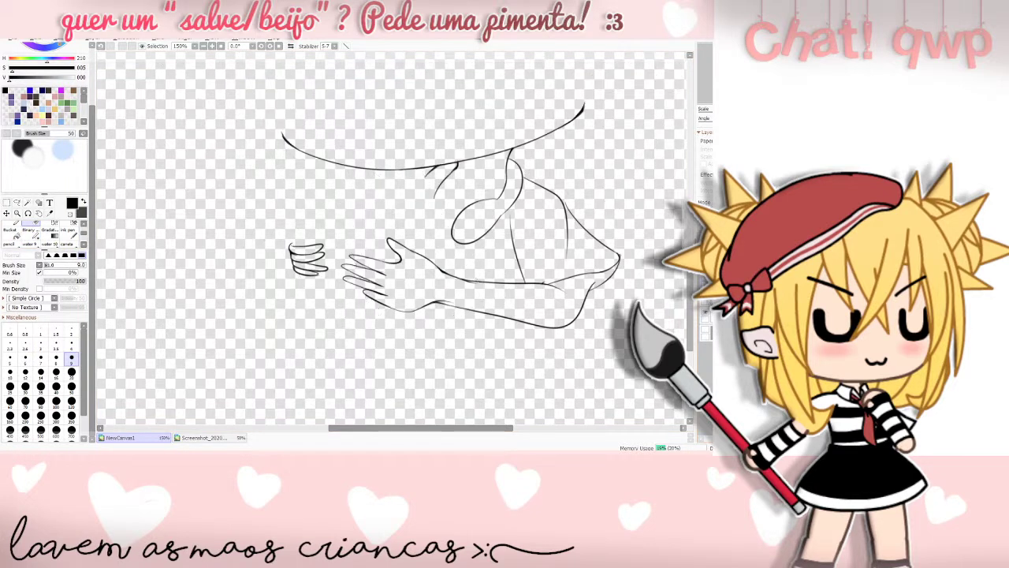
pyautogui.click(705, 313)
pyautogui.click(705, 313)
pyautogui.click(705, 313)
pyautogui.click(709, 317)
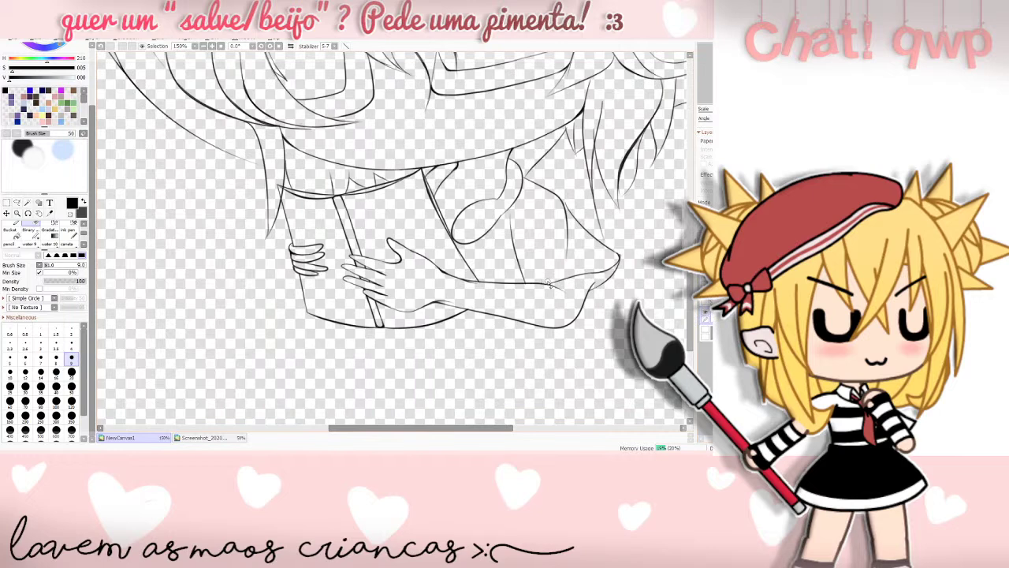
# - Set the eraser size to 20 and clean up the lines where the sleeve hem meets the elbow
pyautogui.click(67, 241)
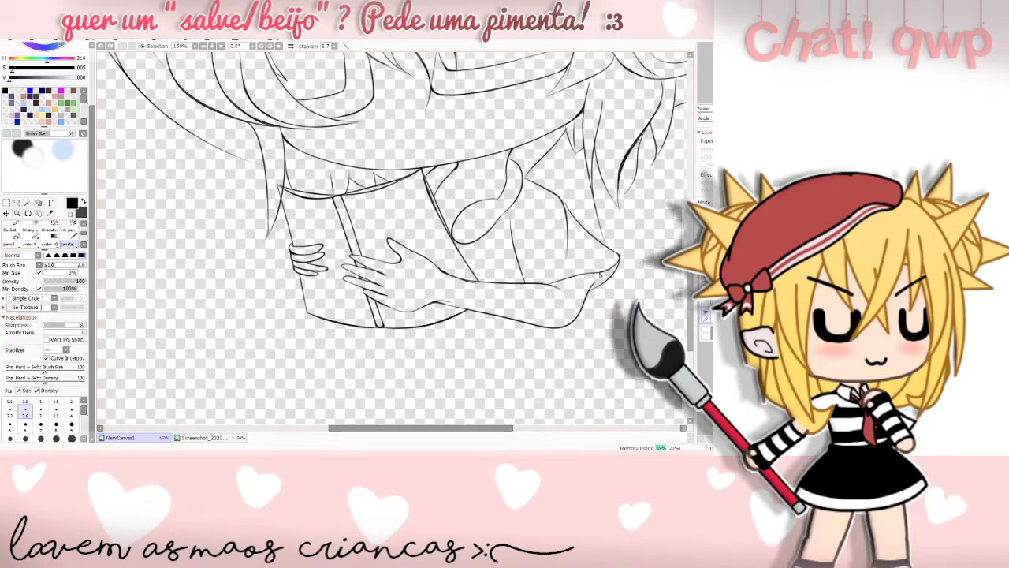
pyautogui.moveTo(584, 296); pyautogui.dragTo(594, 274)
pyautogui.hotkey('ctrl', 'z')
pyautogui.click(4, 317)
pyautogui.click(71, 372)
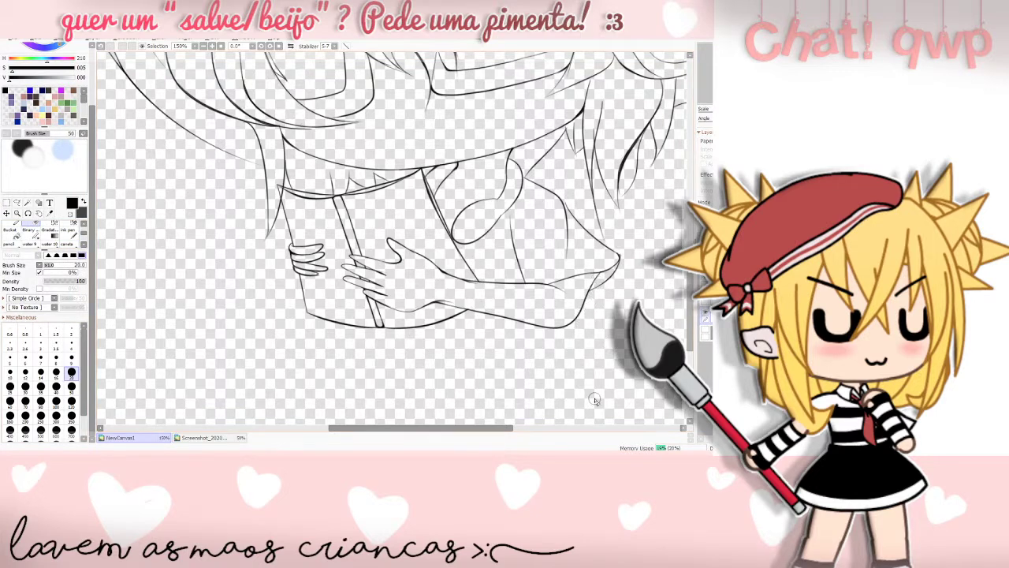
pyautogui.click(67, 243)
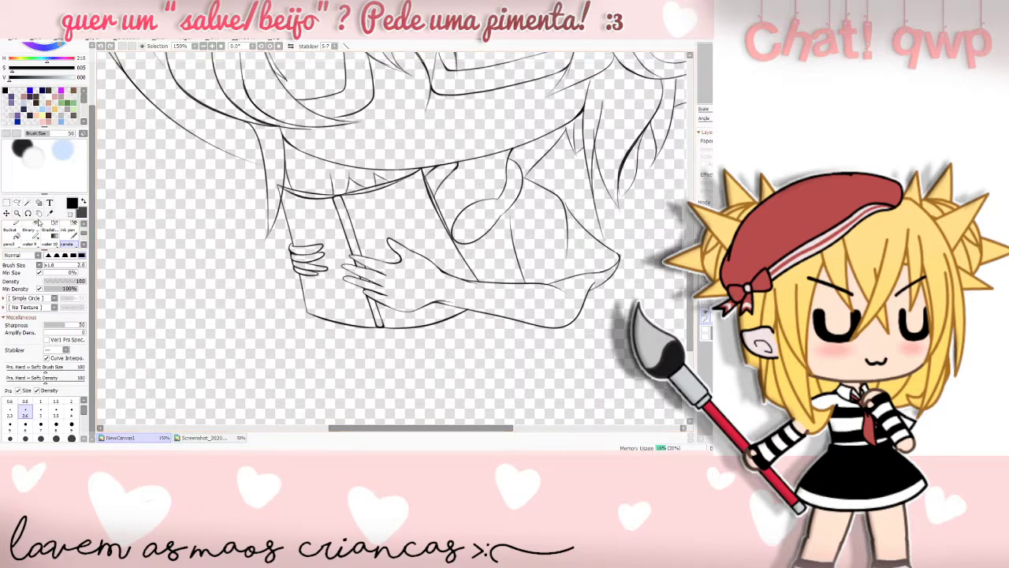
pyautogui.click(40, 223)
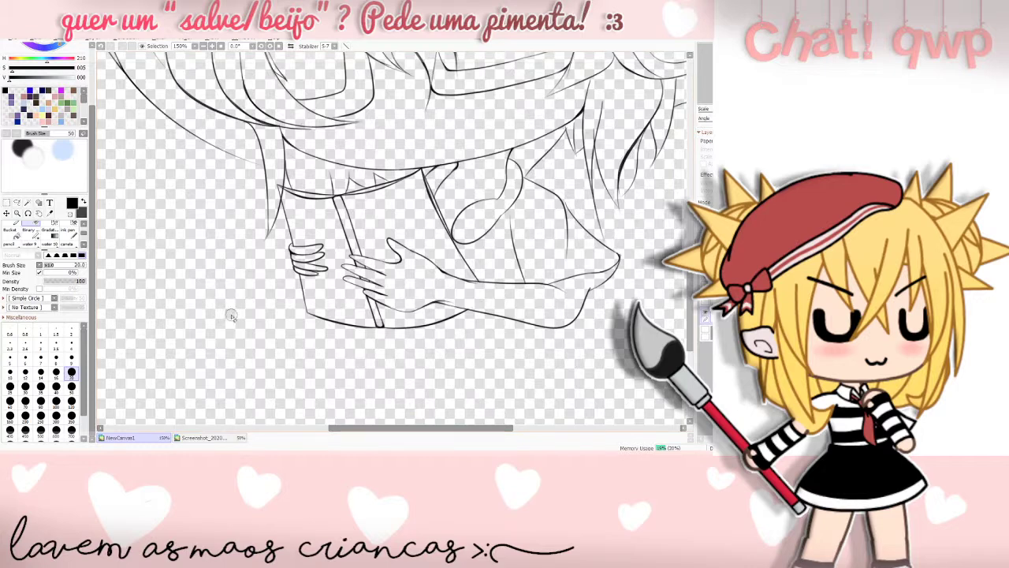
pyautogui.click(70, 245)
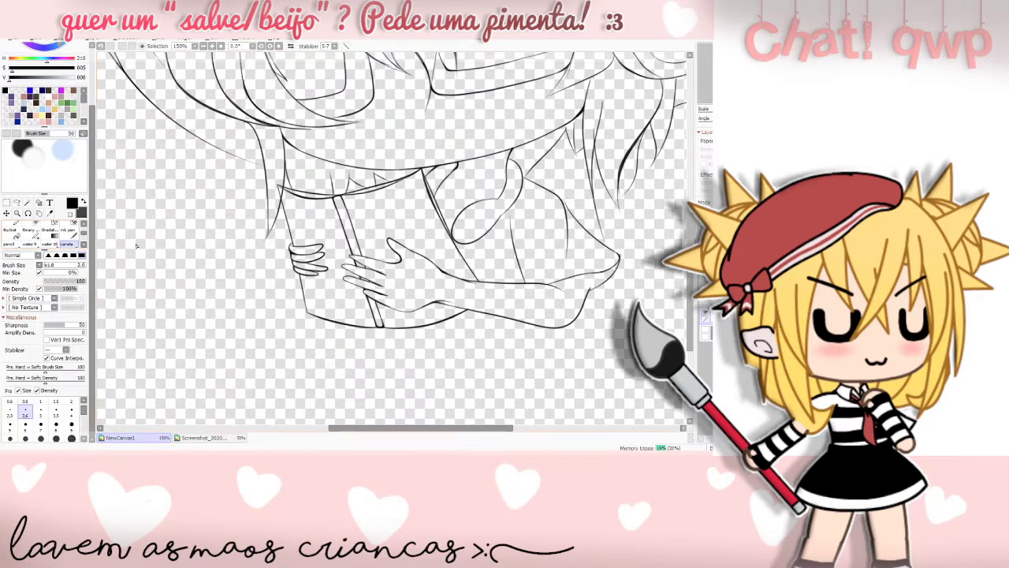
# - Ink the short line joining the sleeve hem to the elbow with the caneta brush
pyautogui.moveTo(596, 275); pyautogui.dragTo(586, 305)
pyautogui.hotkey('ctrl', 'z')
pyautogui.hotkey('ctrl', 'z')
pyautogui.hotkey('ctrl', 'z')
pyautogui.moveTo(597, 275)
pyautogui.mouseDown()
pyautogui.moveTo(588, 301)
pyautogui.moveTo(593, 274)
pyautogui.mouseUp()
pyautogui.hotkey('ctrl', 'z')
# - Erase the sleeve's pointed tip, re-ink the hem's end there, and show the reference drawing again
pyautogui.click(31, 227)
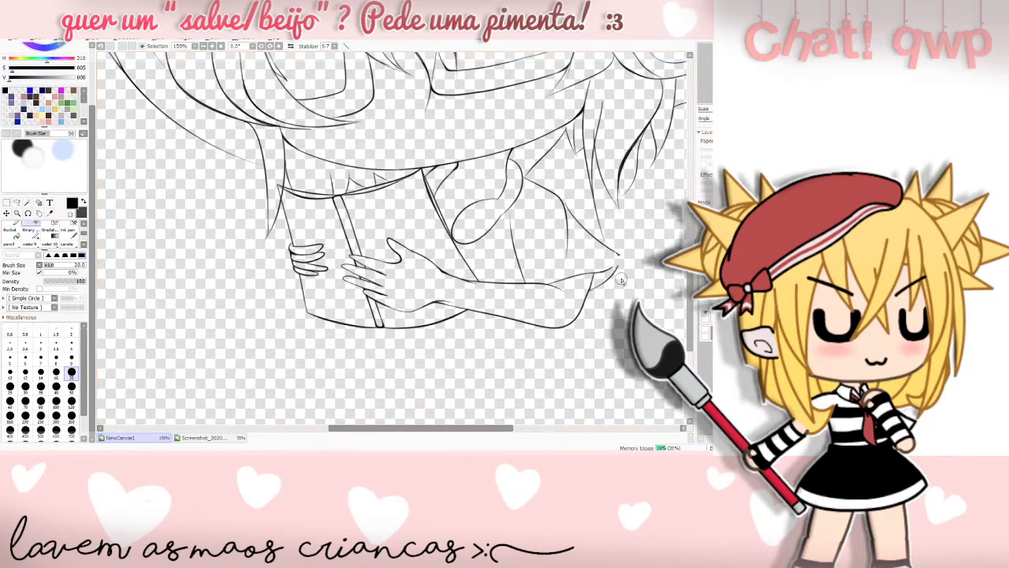
pyautogui.click(67, 245)
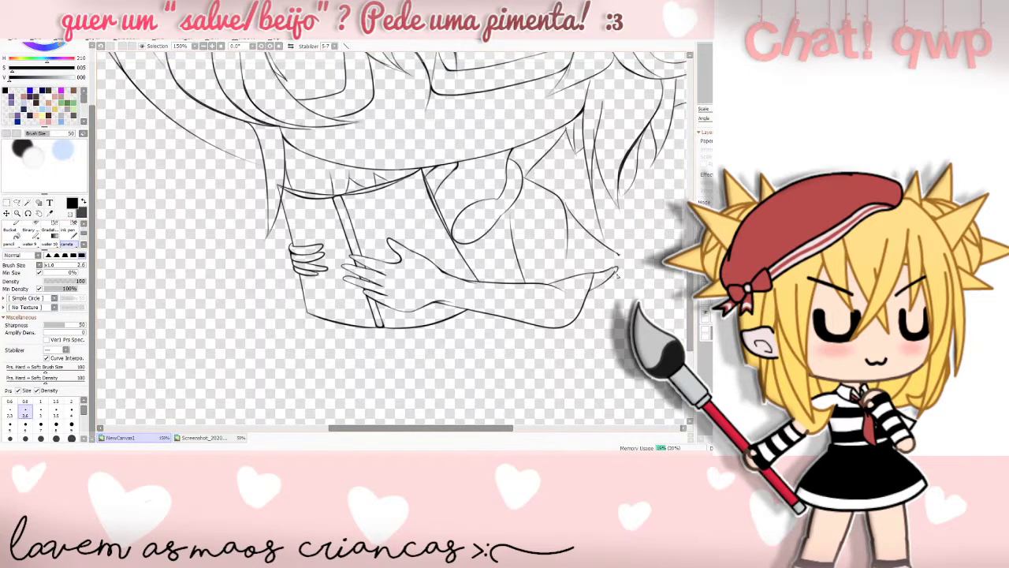
pyautogui.moveTo(618, 265)
pyautogui.mouseDown()
pyautogui.moveTo(613, 273)
pyautogui.moveTo(597, 249)
pyautogui.moveTo(619, 270)
pyautogui.mouseUp()
pyautogui.hotkey('ctrl', 'z')
pyautogui.hotkey('ctrl', 'z')
pyautogui.click(706, 330)
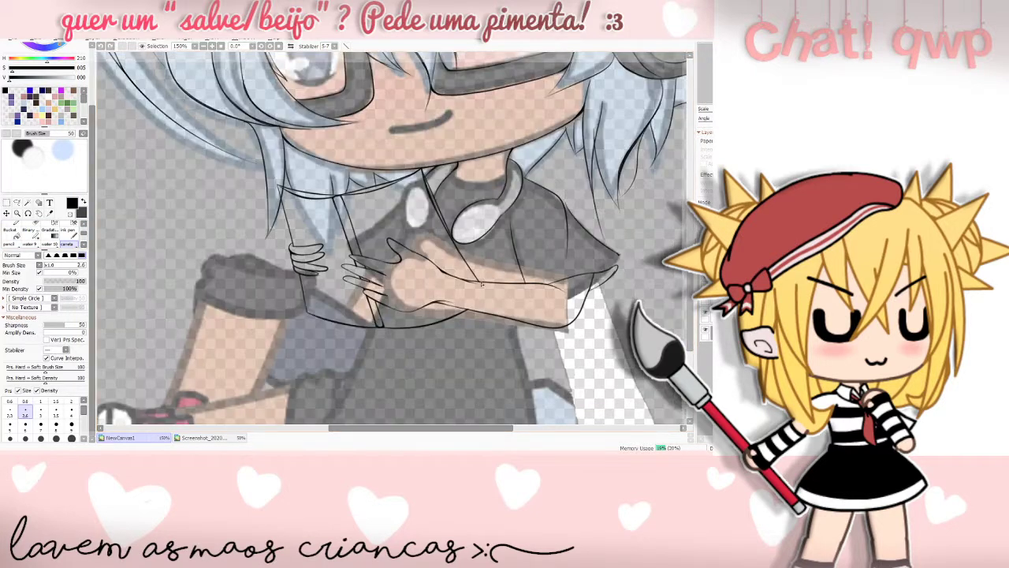
# - Erase the sleeve's outer edge between the shoulder fold and the tip, then return to the caneta brush
pyautogui.click(33, 231)
pyautogui.click(35, 231)
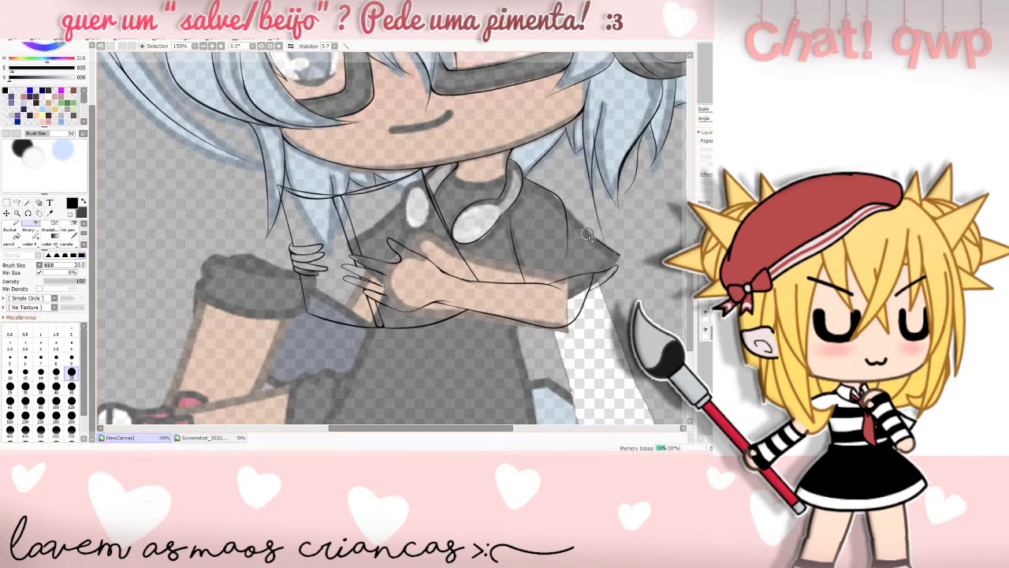
pyautogui.click(71, 245)
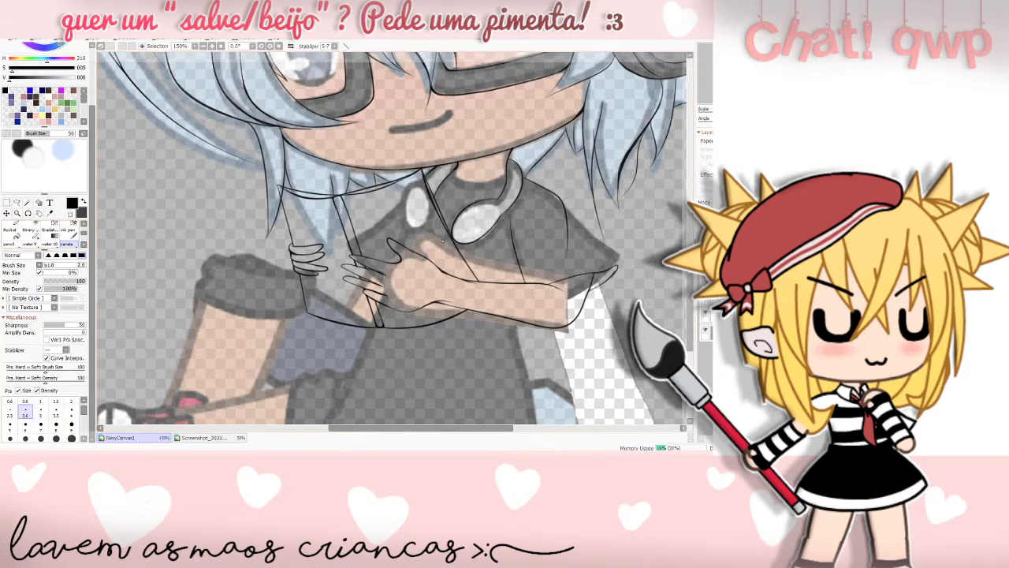
# - Re-ink the sleeve's outer edge from the shoulder fold down to the sleeve tip
pyautogui.moveTo(598, 236); pyautogui.dragTo(619, 264)
pyautogui.hotkey('ctrl', 'z')
pyautogui.moveTo(565, 205)
pyautogui.mouseDown()
pyautogui.moveTo(627, 271)
pyautogui.moveTo(566, 201)
pyautogui.moveTo(620, 267)
pyautogui.mouseUp()
pyautogui.hotkey('ctrl', 'z')
pyautogui.hotkey('ctrl', 'z')
pyautogui.hotkey('ctrl', 'z')
pyautogui.moveTo(566, 206); pyautogui.dragTo(616, 264)
pyautogui.hotkey('ctrl', 'z')
pyautogui.moveTo(566, 206); pyautogui.dragTo(620, 268)
pyautogui.hotkey('ctrl', 'z')
pyautogui.moveTo(565, 203)
pyautogui.mouseDown()
pyautogui.moveTo(622, 272)
pyautogui.moveTo(569, 214)
pyautogui.mouseUp()
pyautogui.hotkey('ctrl', 'z')
pyautogui.moveTo(567, 212); pyautogui.dragTo(588, 245)
# - Ink the shirt's curved neckline below the neck, undoing strokes that miss the reference
pyautogui.moveTo(690, 304)
pyautogui.mouseDown()
pyautogui.moveTo(690, 316)
pyautogui.moveTo(689, 298)
pyautogui.mouseUp()
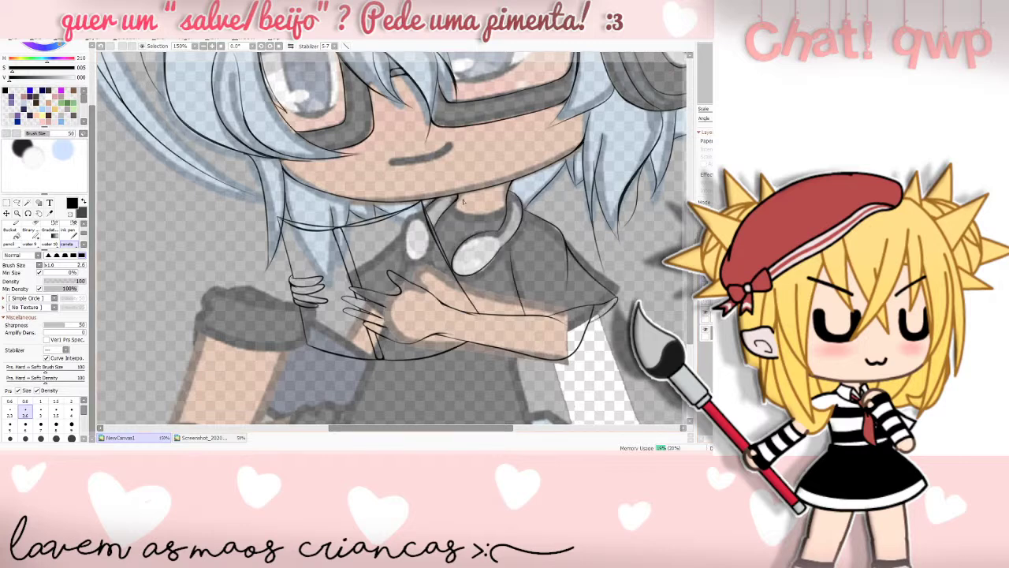
pyautogui.moveTo(454, 204)
pyautogui.mouseDown()
pyautogui.moveTo(502, 208)
pyautogui.moveTo(499, 194)
pyautogui.moveTo(447, 181)
pyautogui.moveTo(472, 207)
pyautogui.moveTo(456, 203)
pyautogui.moveTo(459, 215)
pyautogui.moveTo(492, 222)
pyautogui.moveTo(517, 210)
pyautogui.moveTo(467, 218)
pyautogui.moveTo(445, 202)
pyautogui.moveTo(498, 220)
pyautogui.moveTo(515, 208)
pyautogui.moveTo(442, 212)
pyautogui.moveTo(458, 202)
pyautogui.moveTo(458, 215)
pyautogui.moveTo(473, 217)
pyautogui.moveTo(509, 206)
pyautogui.moveTo(453, 205)
pyautogui.mouseUp()
pyautogui.hotkey('ctrl', 'z')
pyautogui.hotkey('ctrl', 'z')
pyautogui.hotkey('ctrl', 'z')
pyautogui.hotkey('ctrl', 'z')
pyautogui.hotkey('ctrl', 'z')
pyautogui.hotkey('ctrl', 'z')
pyautogui.hotkey('ctrl', 'z')
pyautogui.hotkey('ctrl', 'z')
pyautogui.moveTo(691, 330); pyautogui.dragTo(691, 332)
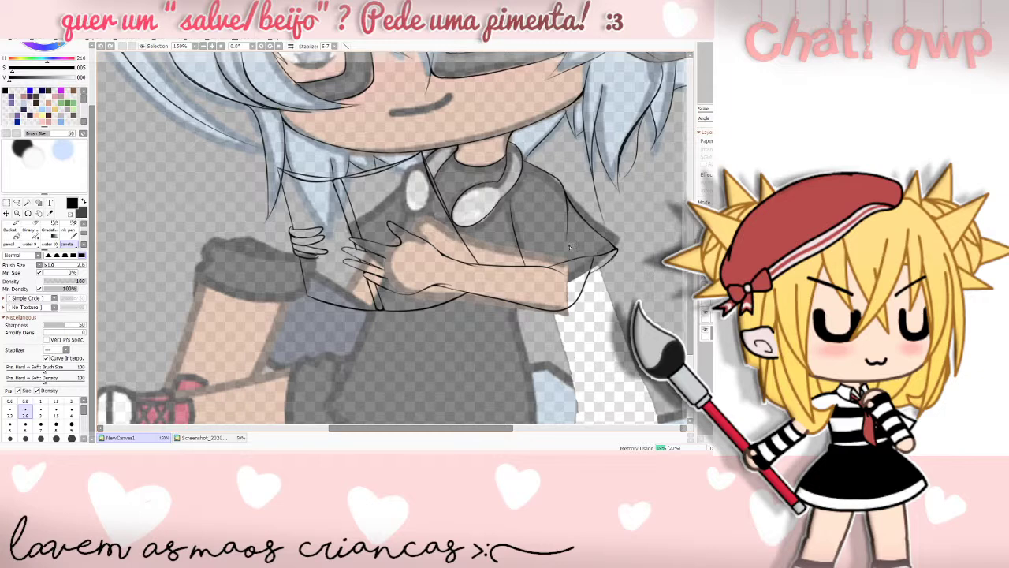
# - Ink the short curved fold line inside the shirt sleeve, undoing and redrawing strokes that miss the desired shape
pyautogui.hotkey('ctrl', 'z')
pyautogui.moveTo(574, 207); pyautogui.dragTo(571, 246)
pyautogui.hotkey('ctrl', 'z')
pyautogui.moveTo(570, 202); pyautogui.dragTo(567, 245)
pyautogui.hotkey('ctrl', 'z')
pyautogui.hotkey('ctrl', 'z')
pyautogui.moveTo(566, 199); pyautogui.dragTo(568, 241)
pyautogui.hotkey('ctrl', 'z')
pyautogui.moveTo(519, 246)
pyautogui.mouseDown()
pyautogui.moveTo(530, 265)
pyautogui.moveTo(529, 254)
pyautogui.mouseUp()
pyautogui.hotkey('ctrl', 'z')
pyautogui.hotkey('ctrl', 'z')
pyautogui.moveTo(619, 250); pyautogui.dragTo(606, 268)
pyautogui.hotkey('ctrl', 'z')
pyautogui.hotkey('ctrl', 'z')
pyautogui.hotkey('ctrl', 'z')
pyautogui.hotkey('ctrl', 'z')
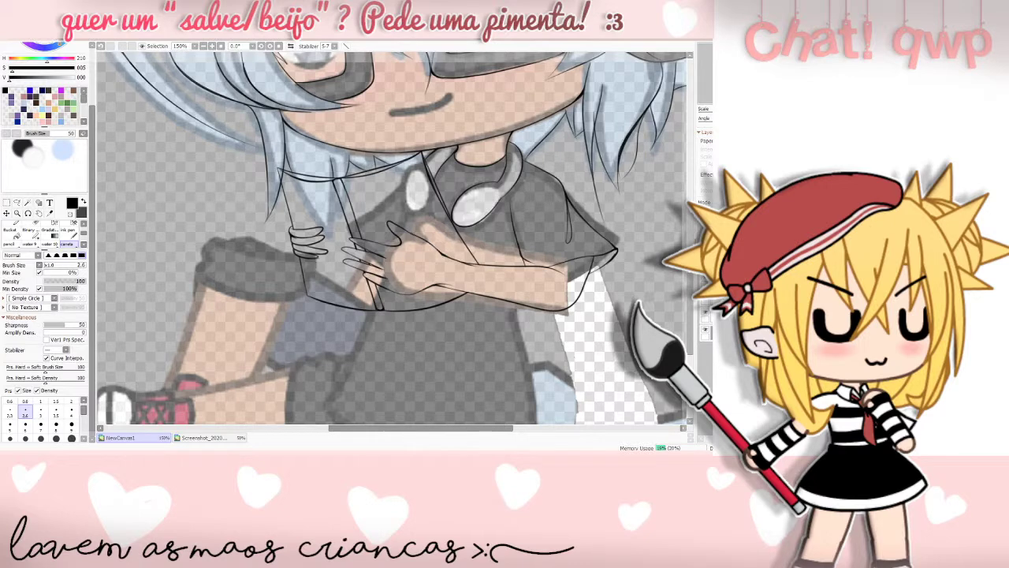
# - Hide the reference drawing to examine the inked neck, shirt and sleeve lines on their own
pyautogui.scroll(3, 581, 300)
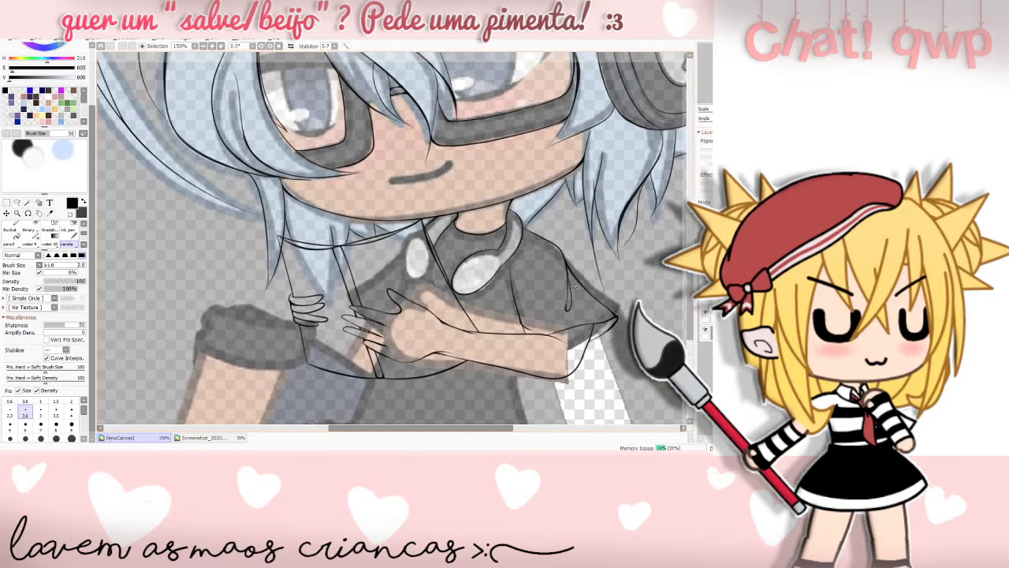
pyautogui.click(705, 330)
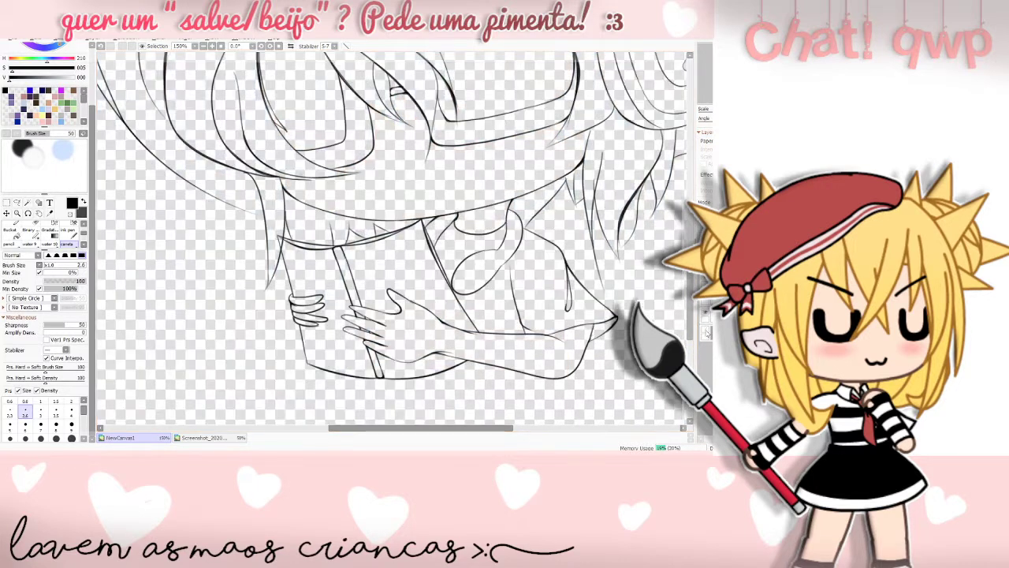
# - Ink a short fold line on the shirt just above the forearm, checking the line art with and without the reference layer
pyautogui.click(705, 330)
pyautogui.scroll(-2, 505, 258)
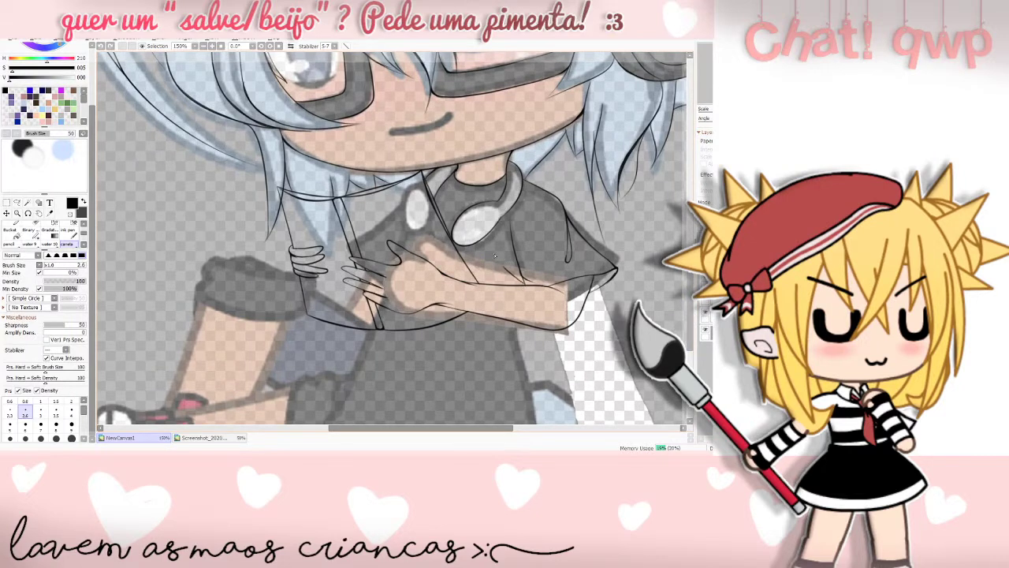
pyautogui.moveTo(507, 270); pyautogui.dragTo(501, 241)
pyautogui.hotkey('ctrl', 'z')
pyautogui.moveTo(524, 282); pyautogui.dragTo(506, 245)
pyautogui.click(706, 334)
pyautogui.click(706, 334)
pyautogui.moveTo(506, 242)
pyautogui.mouseDown()
pyautogui.moveTo(526, 288)
pyautogui.moveTo(502, 237)
pyautogui.moveTo(519, 278)
pyautogui.moveTo(505, 274)
pyautogui.mouseUp()
pyautogui.hotkey('ctrl', 'z')
pyautogui.hotkey('ctrl', 'z')
pyautogui.hotkey('ctrl', 'z')
pyautogui.hotkey('ctrl', 'z')
pyautogui.click(705, 333)
pyautogui.click(707, 317)
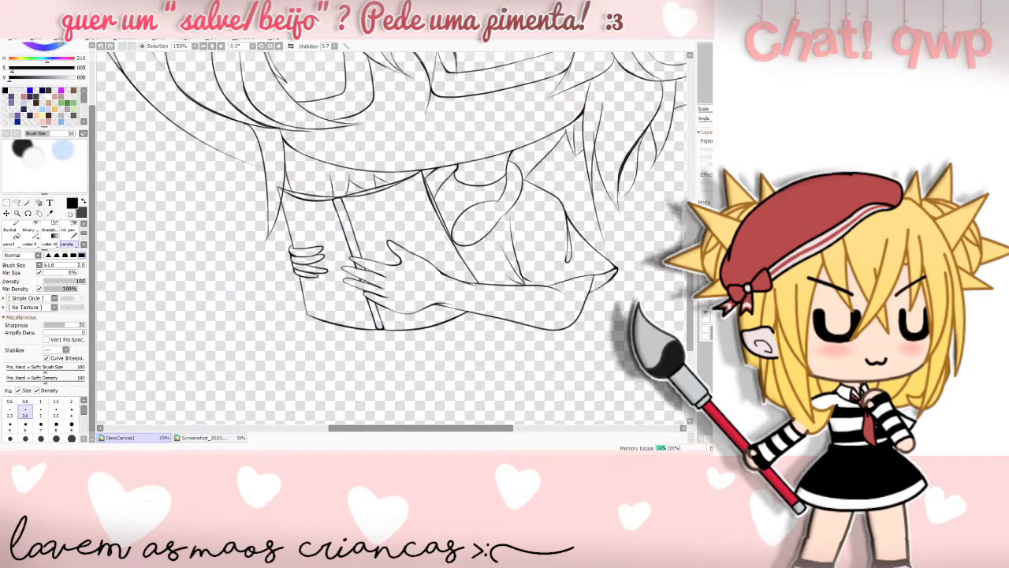
pyautogui.hotkey('ctrl', 'z')
pyautogui.hotkey('ctrl', 'y')
pyautogui.click(709, 333)
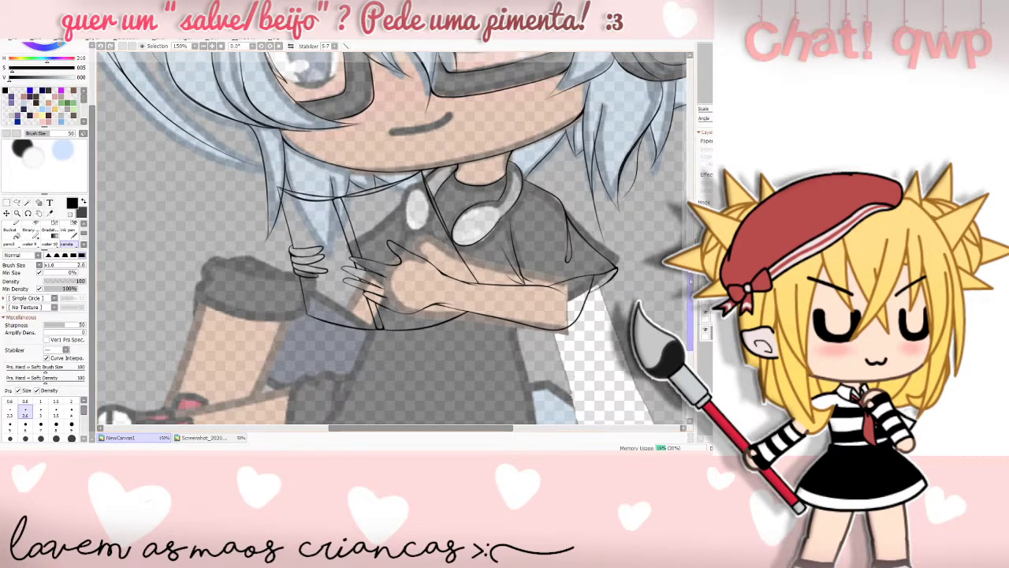
# - Ink the right side of the shirt's torso from beneath the forearm down to the waist
pyautogui.scroll(-3, 686, 304)
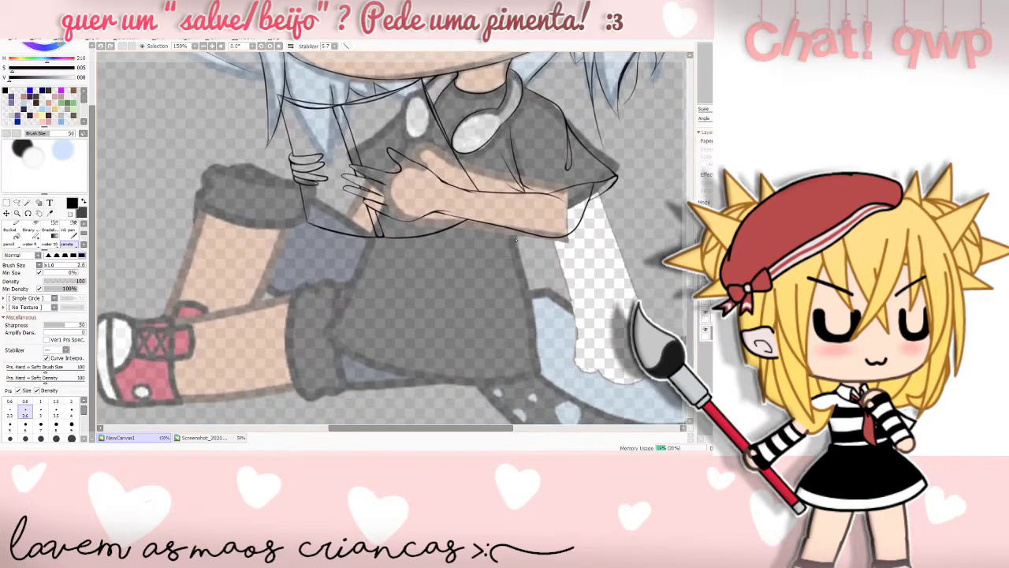
pyautogui.moveTo(521, 234)
pyautogui.mouseDown()
pyautogui.moveTo(543, 336)
pyautogui.moveTo(520, 357)
pyautogui.mouseUp()
pyautogui.hotkey('ctrl', 'z')
pyautogui.moveTo(521, 249)
pyautogui.mouseDown()
pyautogui.moveTo(547, 302)
pyautogui.moveTo(514, 342)
pyautogui.mouseUp()
pyautogui.moveTo(455, 248)
pyautogui.mouseDown()
pyautogui.moveTo(493, 303)
pyautogui.moveTo(499, 340)
pyautogui.mouseUp()
pyautogui.hotkey('ctrl', 'z')
pyautogui.moveTo(455, 251)
pyautogui.mouseDown()
pyautogui.moveTo(510, 321)
pyautogui.moveTo(505, 334)
pyautogui.moveTo(470, 349)
pyautogui.mouseUp()
pyautogui.hotkey('ctrl', 'z')
pyautogui.hotkey('ctrl', 'z')
pyautogui.moveTo(533, 334); pyautogui.dragTo(534, 293)
pyautogui.hotkey('ctrl', 'z')
pyautogui.moveTo(520, 232); pyautogui.dragTo(536, 305)
pyautogui.hotkey('ctrl', 'z')
pyautogui.moveTo(525, 232); pyautogui.dragTo(538, 299)
pyautogui.moveTo(526, 251)
pyautogui.mouseDown()
pyautogui.moveTo(508, 303)
pyautogui.moveTo(524, 300)
pyautogui.moveTo(503, 314)
pyautogui.moveTo(528, 304)
pyautogui.moveTo(526, 380)
pyautogui.mouseUp()
pyautogui.hotkey('ctrl', 'z')
pyautogui.hotkey('ctrl', 'z')
pyautogui.moveTo(371, 240)
pyautogui.mouseDown()
pyautogui.moveTo(333, 286)
pyautogui.moveTo(346, 317)
pyautogui.mouseUp()
pyautogui.hotkey('ctrl', 'z')
pyautogui.moveTo(339, 235)
pyautogui.mouseDown()
pyautogui.moveTo(308, 328)
pyautogui.moveTo(351, 361)
pyautogui.mouseUp()
pyautogui.hotkey('ctrl', 'z')
pyautogui.moveTo(334, 235)
pyautogui.mouseDown()
pyautogui.moveTo(329, 322)
pyautogui.moveTo(403, 379)
pyautogui.moveTo(449, 368)
pyautogui.mouseUp()
pyautogui.hotkey('ctrl', 'z')
pyautogui.moveTo(328, 231); pyautogui.dragTo(416, 353)
pyautogui.hotkey('ctrl', 'z')
# - Ink the lower right edge of the shirt from the waist down to the hem
pyautogui.moveTo(528, 290); pyautogui.dragTo(539, 375)
pyautogui.moveTo(363, 426)
pyautogui.mouseDown()
pyautogui.moveTo(353, 427)
pyautogui.moveTo(376, 425)
pyautogui.mouseUp()
pyautogui.moveTo(174, 182); pyautogui.dragTo(331, 352)
pyautogui.hotkey('ctrl', 'z')
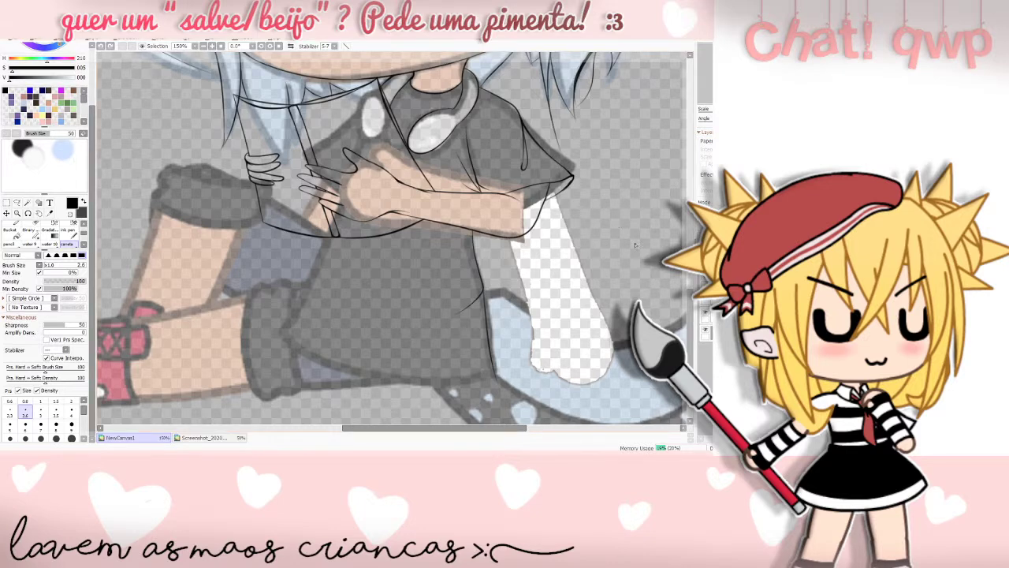
# - Ink the left side of the shirt below the held object and the long curved hem running from it
pyautogui.moveTo(328, 239)
pyautogui.mouseDown()
pyautogui.moveTo(288, 260)
pyautogui.moveTo(315, 295)
pyautogui.mouseUp()
pyautogui.hotkey('ctrl', 'z')
pyautogui.moveTo(328, 239)
pyautogui.mouseDown()
pyautogui.moveTo(292, 264)
pyautogui.moveTo(315, 295)
pyautogui.mouseUp()
pyautogui.hotkey('ctrl', 'z')
pyautogui.moveTo(322, 240)
pyautogui.mouseDown()
pyautogui.moveTo(292, 257)
pyautogui.moveTo(325, 295)
pyautogui.mouseUp()
pyautogui.moveTo(305, 256)
pyautogui.mouseDown()
pyautogui.moveTo(264, 265)
pyautogui.moveTo(308, 262)
pyautogui.moveTo(261, 284)
pyautogui.moveTo(274, 308)
pyautogui.moveTo(371, 384)
pyautogui.moveTo(459, 380)
pyautogui.mouseUp()
pyautogui.hotkey('ctrl', 'z')
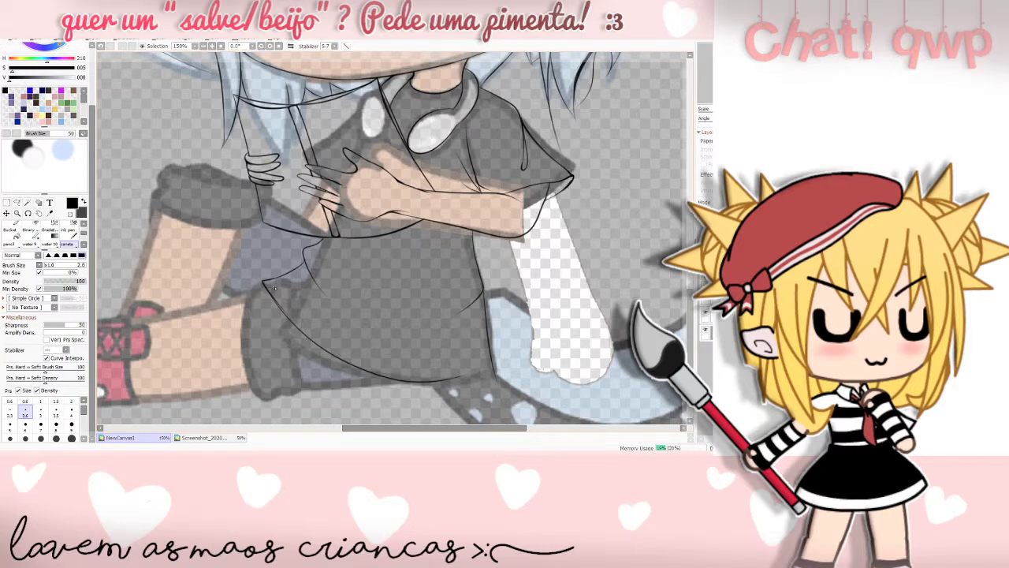
# - Retouch the line at the left corner of the shirt's hem
pyautogui.moveTo(263, 281); pyautogui.dragTo(282, 312)
pyautogui.hotkey('ctrl', 'z')
pyautogui.hotkey('ctrl', 'z')
pyautogui.hotkey('ctrl', 'z')
pyautogui.click(267, 291)
pyautogui.hotkey('ctrl', 'z')
pyautogui.click(29, 225)
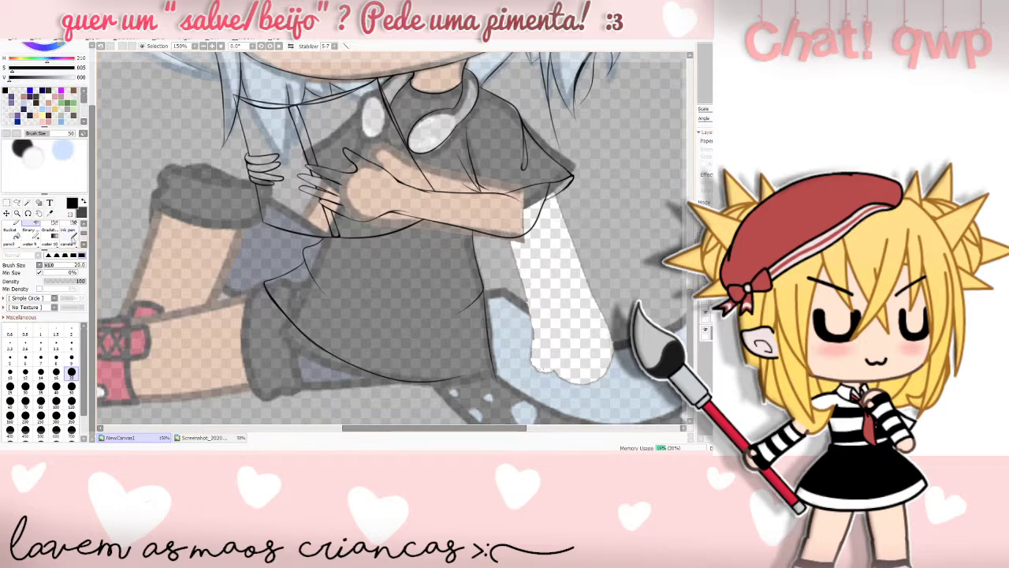
pyautogui.click(69, 237)
# - Ink the last stretch of the shirt's hem to join its lower right corner
pyautogui.moveTo(494, 375)
pyautogui.mouseDown()
pyautogui.moveTo(498, 386)
pyautogui.moveTo(403, 384)
pyautogui.mouseUp()
pyautogui.hotkey('ctrl', 'z')
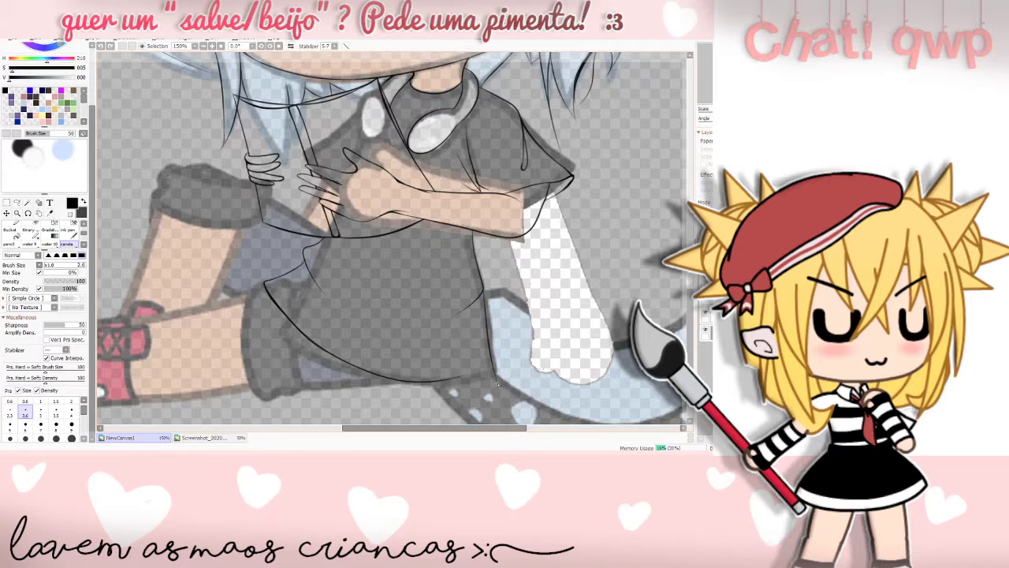
pyautogui.moveTo(425, 386); pyautogui.dragTo(483, 387)
pyautogui.hotkey('ctrl', 'z')
pyautogui.moveTo(421, 385); pyautogui.dragTo(490, 375)
pyautogui.hotkey('ctrl', 'z')
pyautogui.moveTo(426, 383); pyautogui.dragTo(493, 383)
pyautogui.hotkey('ctrl', 'z')
pyautogui.moveTo(424, 385); pyautogui.dragTo(490, 384)
pyautogui.hotkey('ctrl', 'z')
pyautogui.hotkey('ctrl', 'z')
# - Clean up the hem line with the eraser and check the line art with the reference layer hidden
pyautogui.press('e')
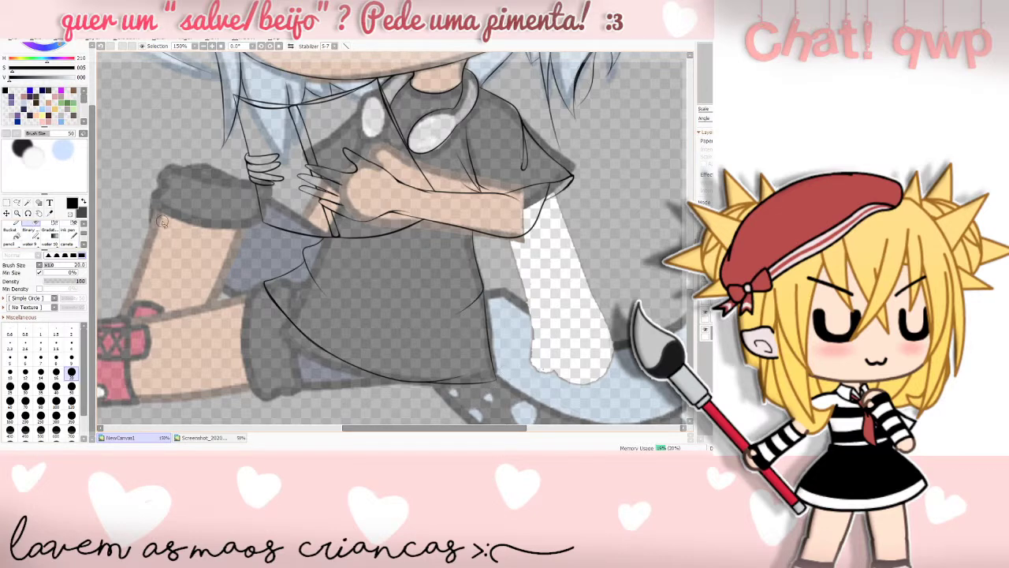
pyautogui.click(71, 244)
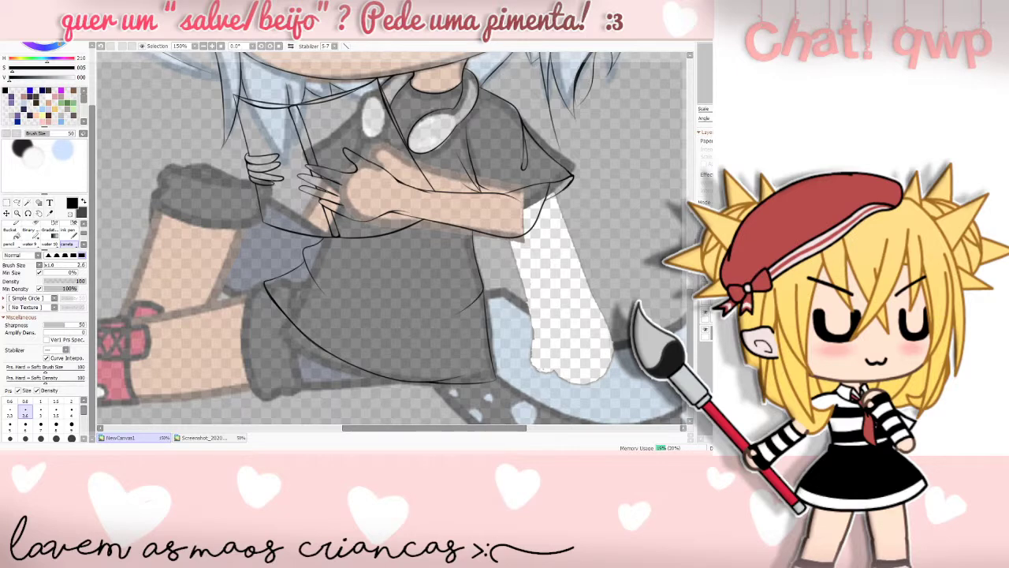
pyautogui.moveTo(691, 305); pyautogui.dragTo(691, 299)
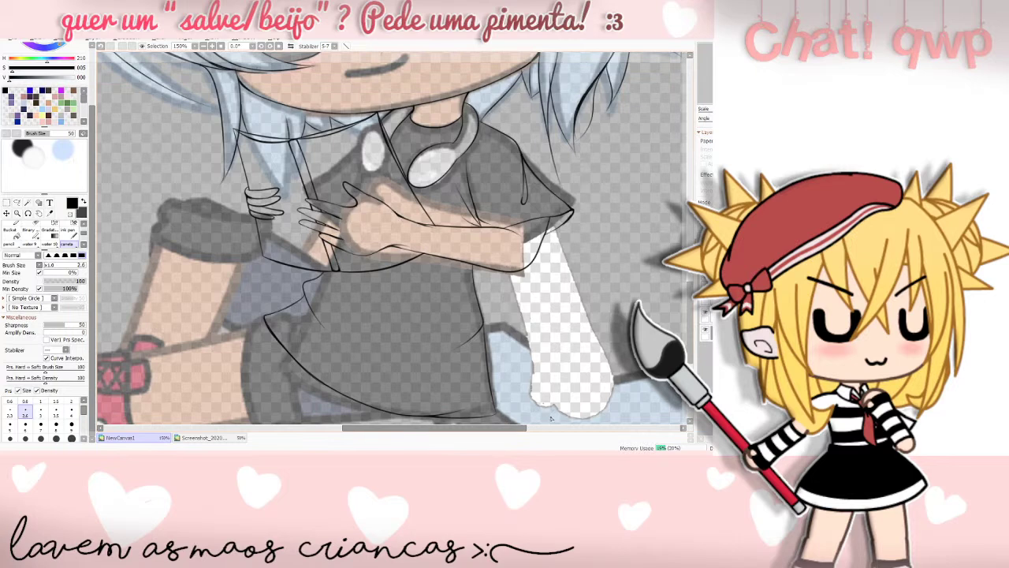
pyautogui.moveTo(517, 432); pyautogui.dragTo(503, 446)
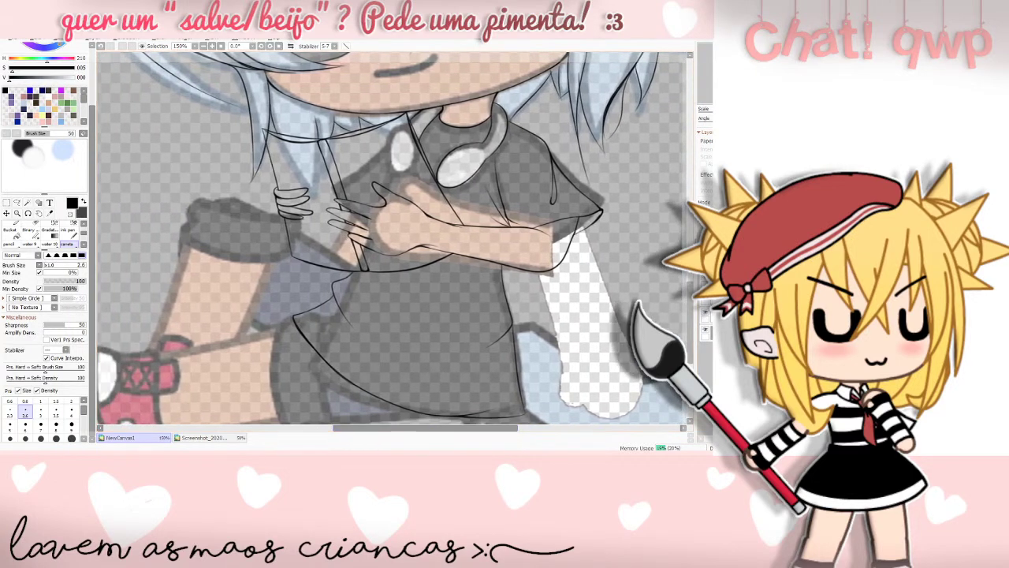
pyautogui.click(707, 335)
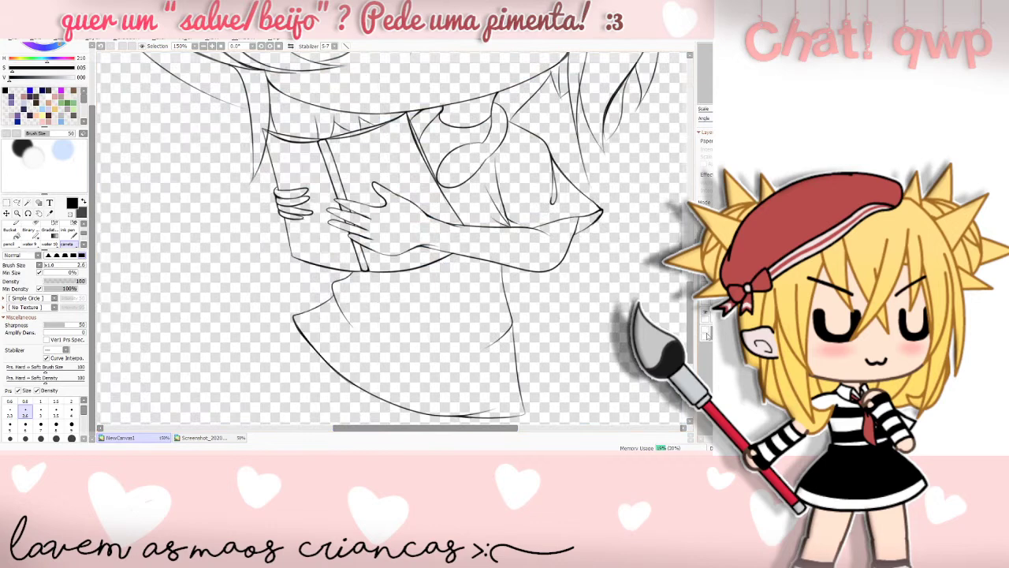
pyautogui.click(707, 335)
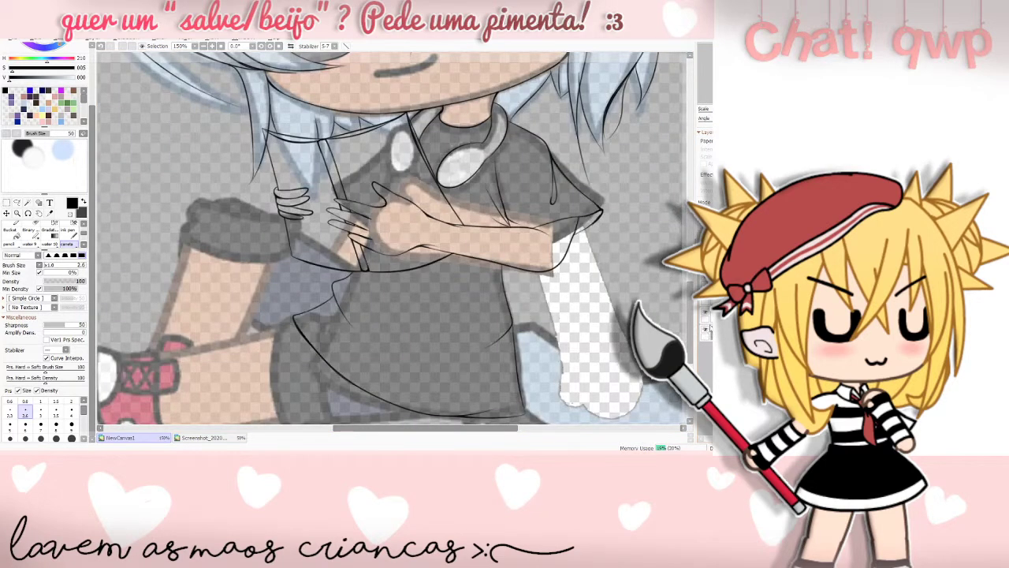
pyautogui.scroll(-5, 488, 412)
pyautogui.moveTo(489, 429); pyautogui.dragTo(475, 432)
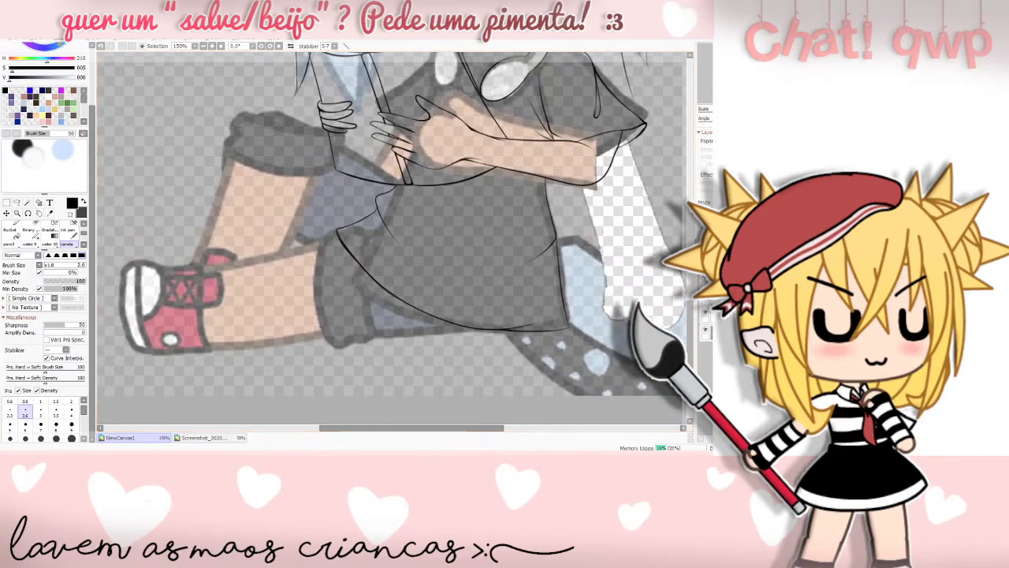
pyautogui.moveTo(357, 183); pyautogui.dragTo(339, 227)
pyautogui.moveTo(501, 428)
pyautogui.mouseDown()
pyautogui.moveTo(520, 439)
pyautogui.moveTo(504, 443)
pyautogui.mouseUp()
pyautogui.moveTo(691, 339); pyautogui.dragTo(690, 310)
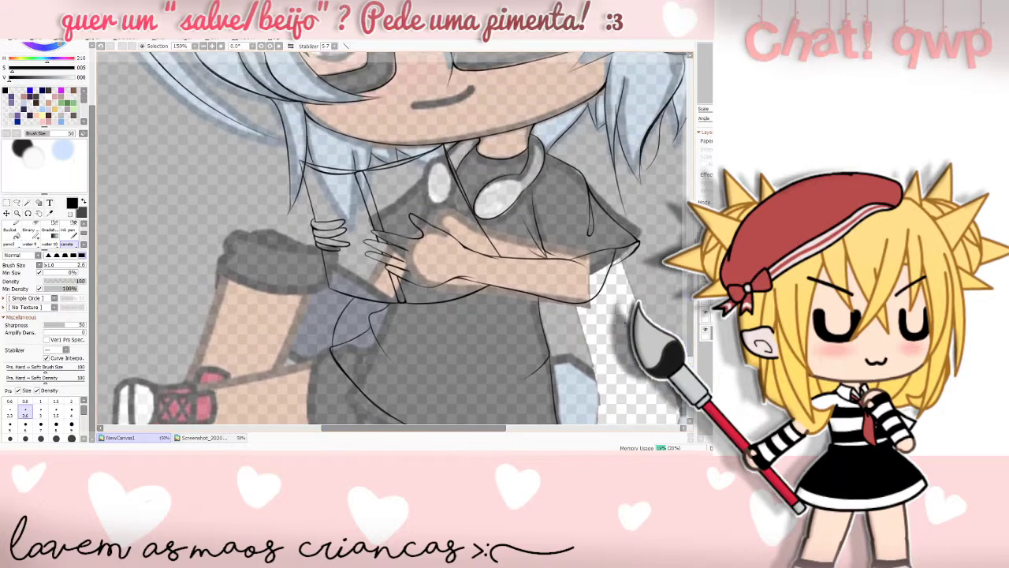
pyautogui.hotkey('ctrl', 'z')
pyautogui.moveTo(331, 346)
pyautogui.mouseDown()
pyautogui.moveTo(341, 293)
pyautogui.moveTo(330, 345)
pyautogui.moveTo(352, 347)
pyautogui.moveTo(363, 311)
pyautogui.moveTo(392, 314)
pyautogui.moveTo(334, 347)
pyautogui.moveTo(346, 354)
pyautogui.moveTo(377, 301)
pyautogui.moveTo(397, 376)
pyautogui.mouseUp()
pyautogui.hotkey('ctrl', 'z')
pyautogui.click(30, 231)
pyautogui.hotkey('ctrl', 'z')
pyautogui.hotkey('ctrl', 'z')
pyautogui.hotkey('ctrl', 'z')
pyautogui.moveTo(395, 303); pyautogui.dragTo(368, 332)
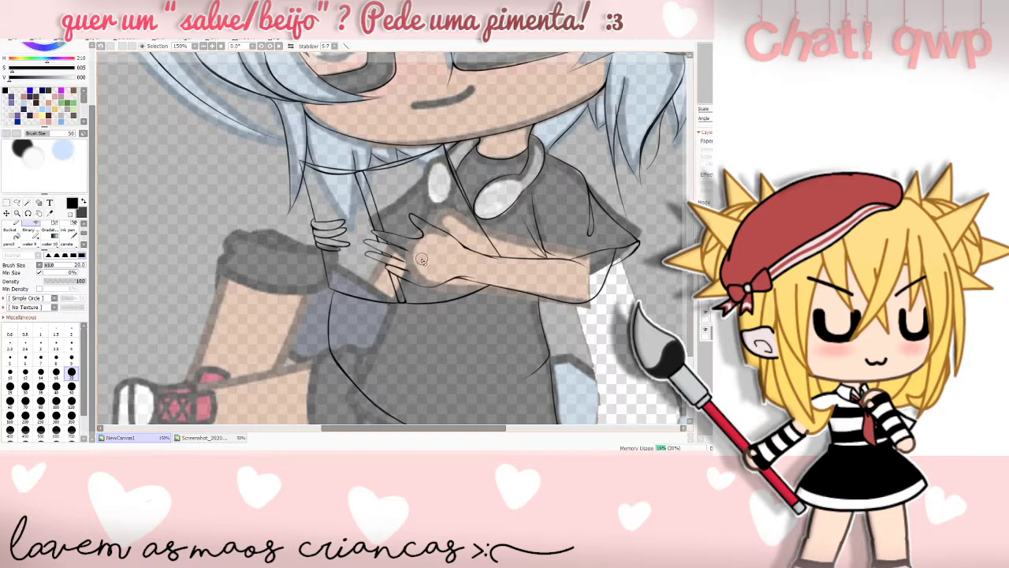
pyautogui.moveTo(689, 305); pyautogui.dragTo(689, 315)
pyautogui.scroll(-1, 691, 327)
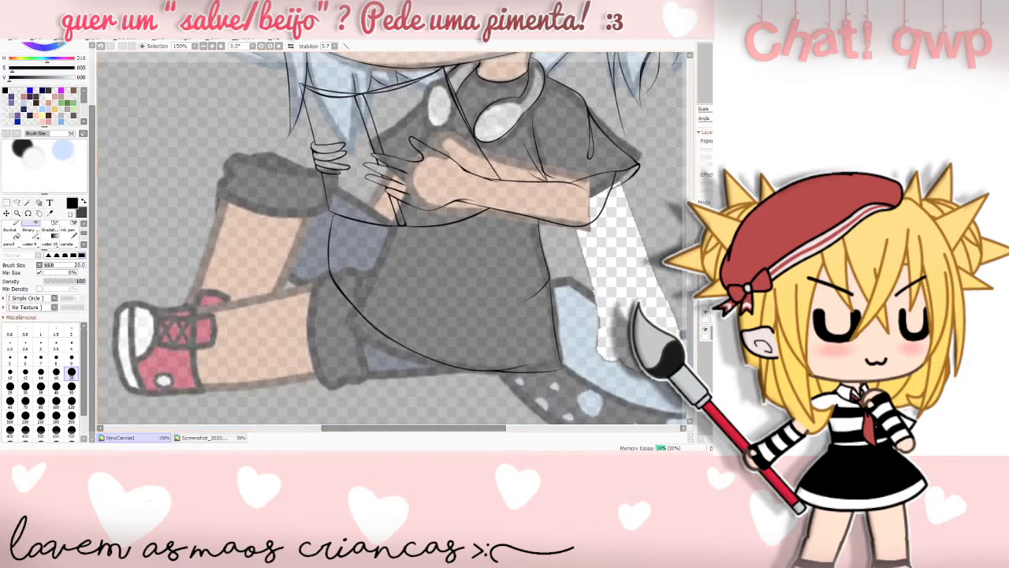
pyautogui.click(706, 335)
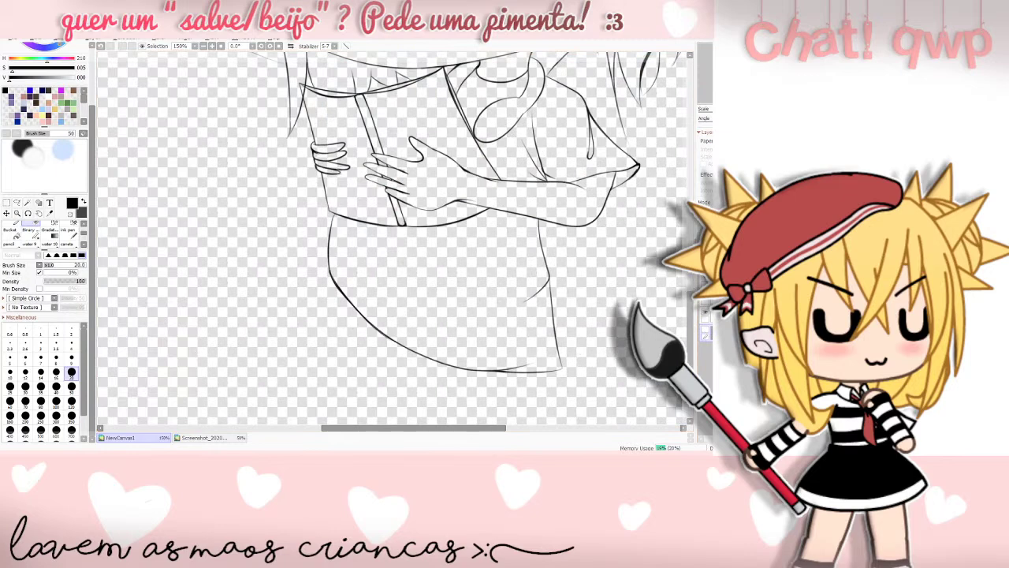
pyautogui.hotkey('ctrl', 'z')
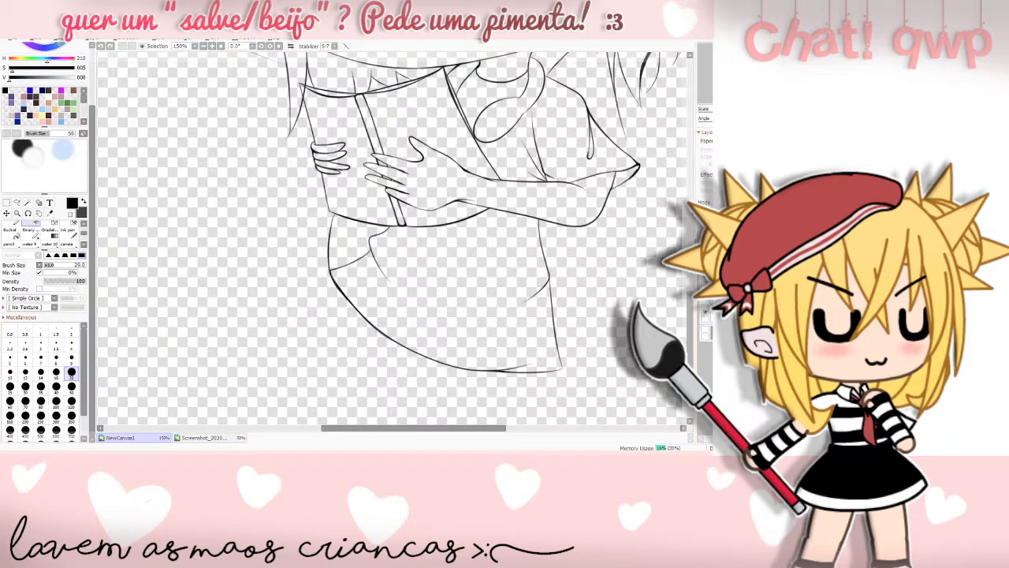
pyautogui.hotkey('ctrl', 'z')
pyautogui.click(706, 331)
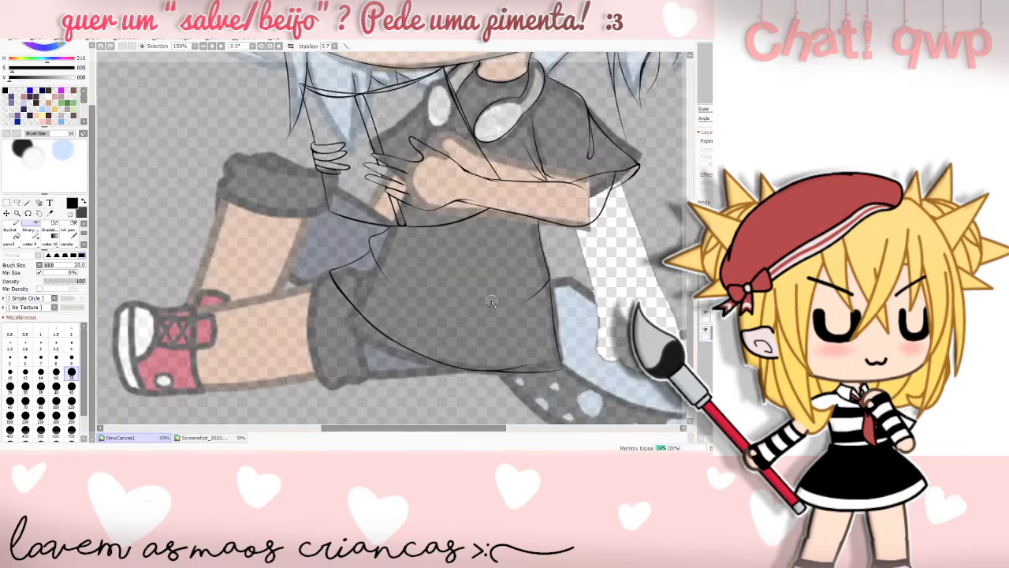
pyautogui.moveTo(410, 429); pyautogui.dragTo(435, 430)
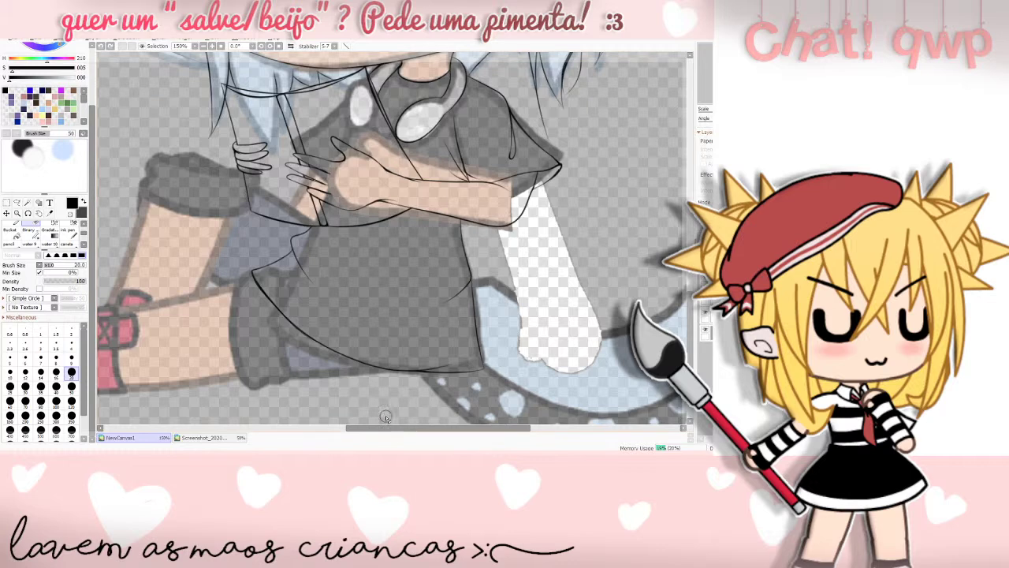
pyautogui.click(75, 244)
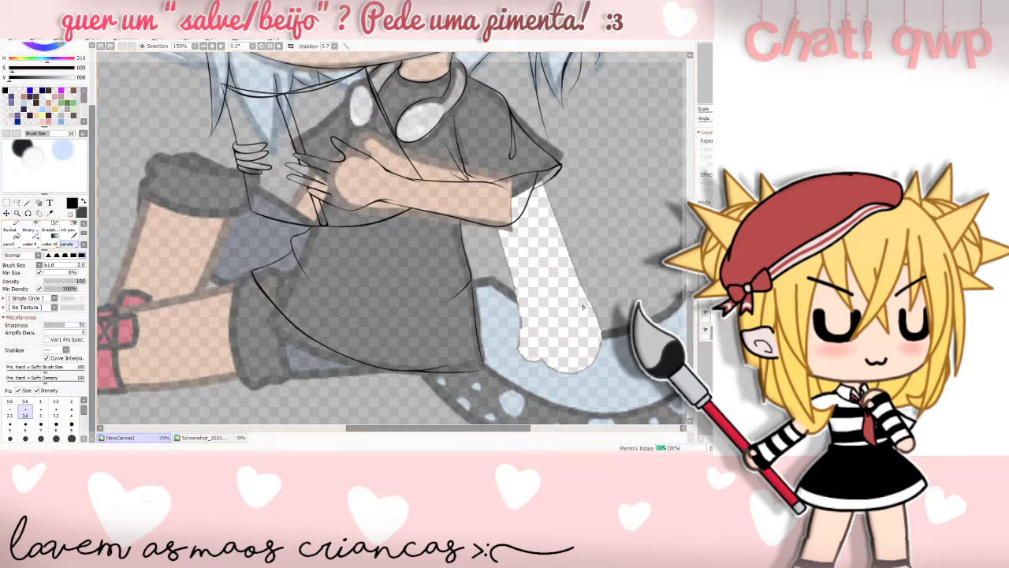
pyautogui.click(705, 295)
pyautogui.click(705, 296)
pyautogui.click(705, 314)
pyautogui.hotkey('ctrl', 'y')
pyautogui.moveTo(502, 249); pyautogui.dragTo(512, 306)
pyautogui.moveTo(504, 249); pyautogui.dragTo(520, 298)
pyautogui.hotkey('ctrl', 'z')
pyautogui.moveTo(516, 277)
pyautogui.mouseDown()
pyautogui.moveTo(515, 233)
pyautogui.moveTo(517, 279)
pyautogui.mouseUp()
pyautogui.hotkey('ctrl', 'z')
pyautogui.hotkey('ctrl', 'z')
pyautogui.hotkey('ctrl', 'z')
pyautogui.hotkey('ctrl', 'z')
pyautogui.click(729, 300)
pyautogui.click(705, 312)
pyautogui.click(706, 312)
pyautogui.scroll(2, 654, 267)
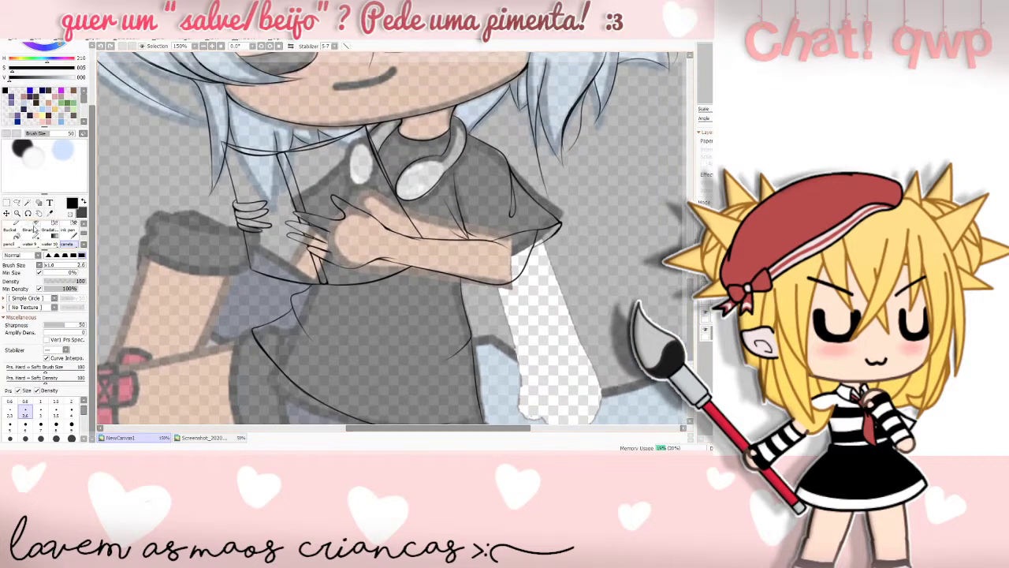
# - Clean up the lower edge of the front hand near the wrist with the eraser
pyautogui.click(34, 227)
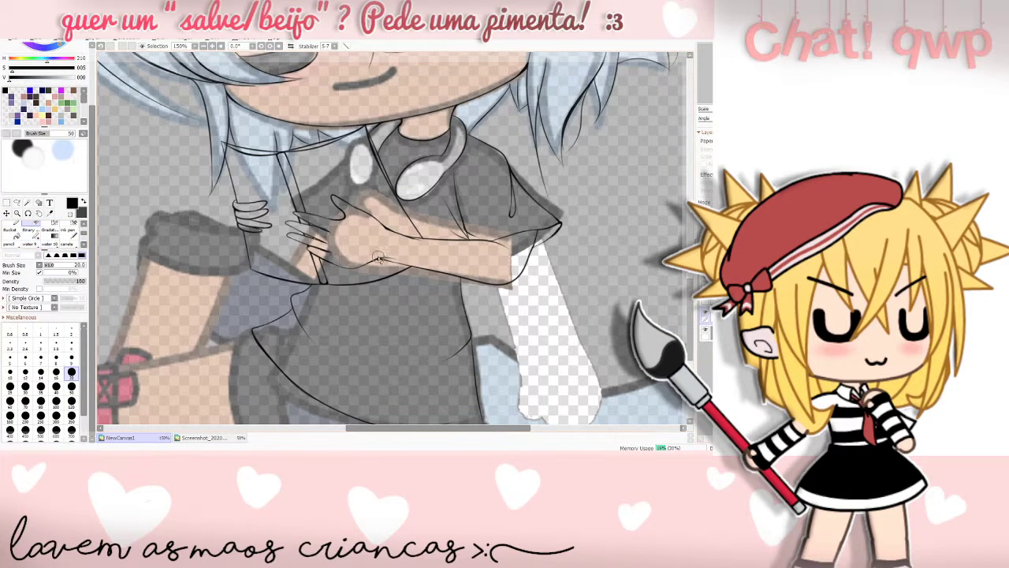
pyautogui.moveTo(370, 269); pyautogui.dragTo(394, 256)
pyautogui.click(70, 243)
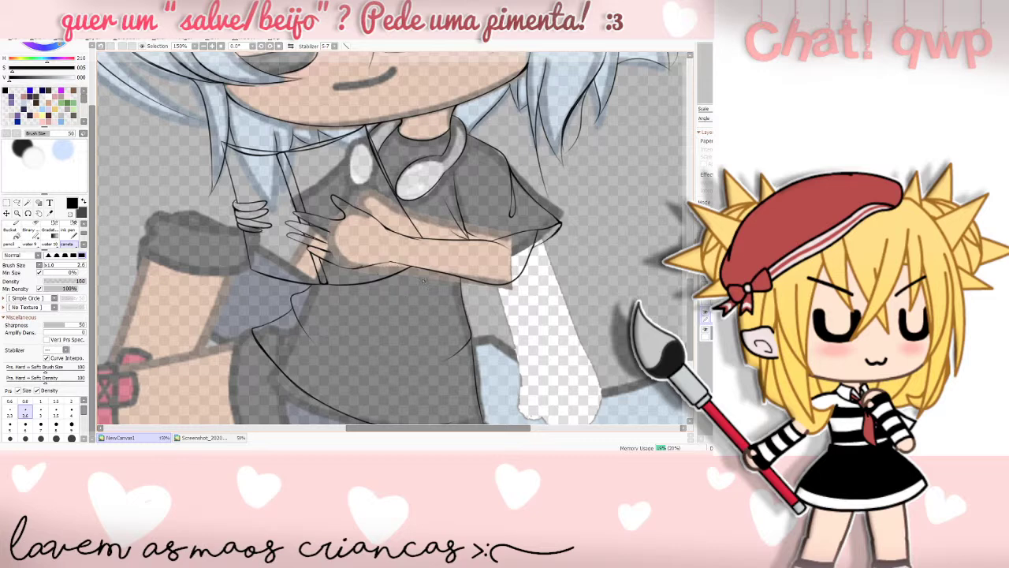
pyautogui.click(706, 332)
pyautogui.click(706, 332)
pyautogui.click(34, 224)
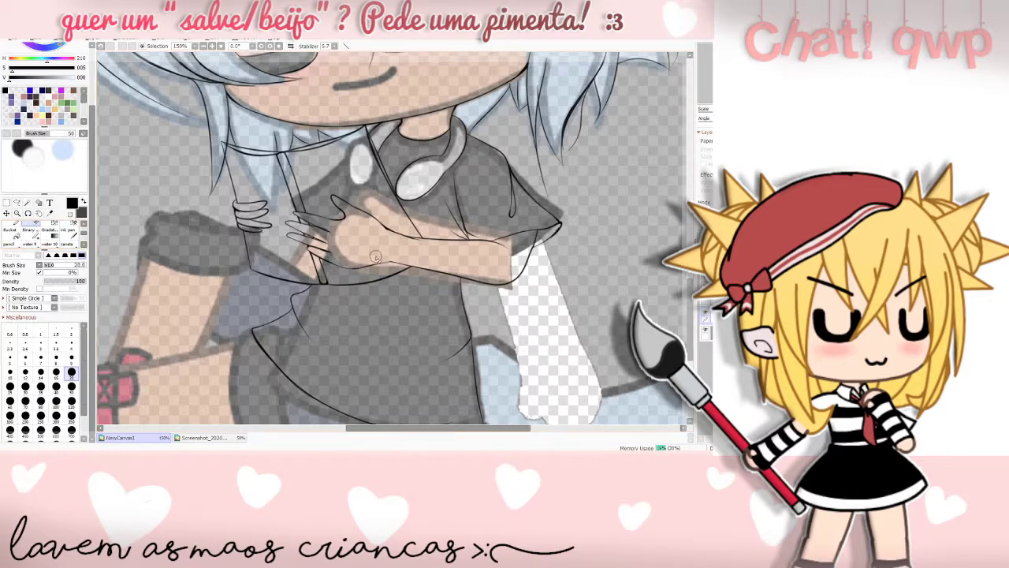
pyautogui.click(67, 244)
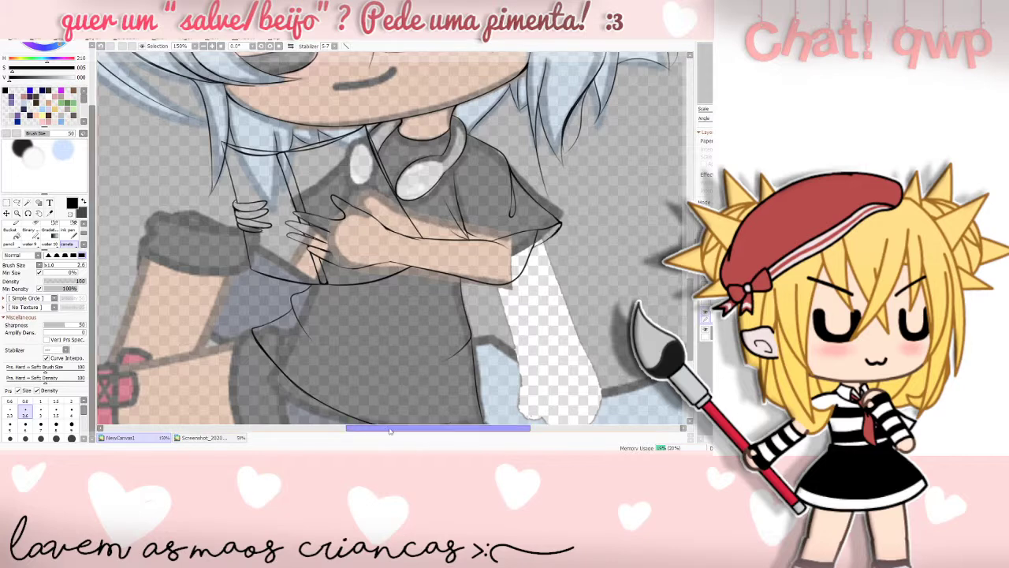
# - Ink short fold lines running inward from the left and right sides of the shirt's waist
pyautogui.scroll(-3, 692, 319)
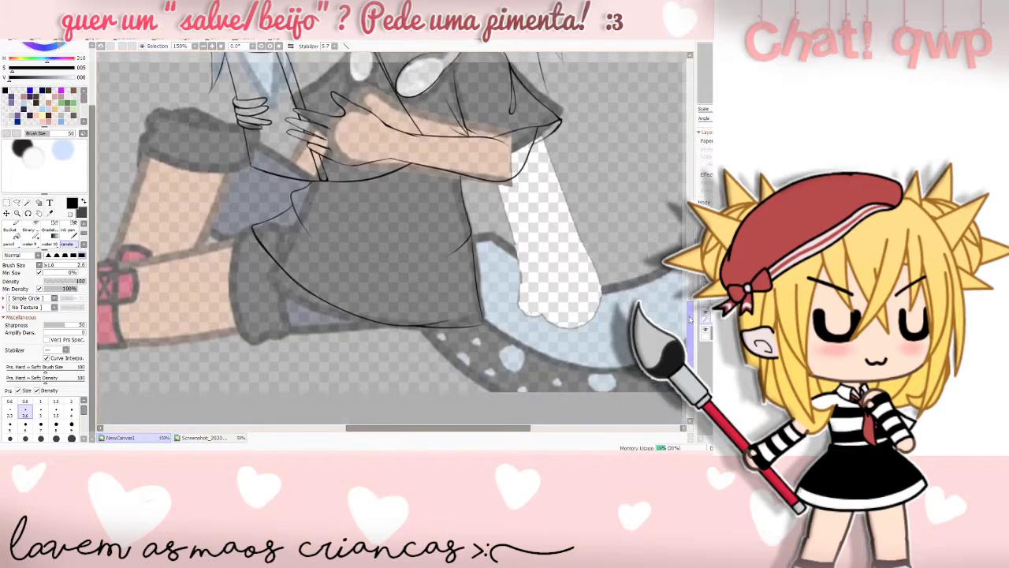
pyautogui.hotkey('ctrl', 'z')
pyautogui.click(707, 317)
pyautogui.click(705, 313)
pyautogui.hotkey('ctrl', 'y')
pyautogui.hotkey('ctrl', 'z')
pyautogui.moveTo(293, 204)
pyautogui.mouseDown()
pyautogui.moveTo(322, 254)
pyautogui.moveTo(315, 240)
pyautogui.mouseUp()
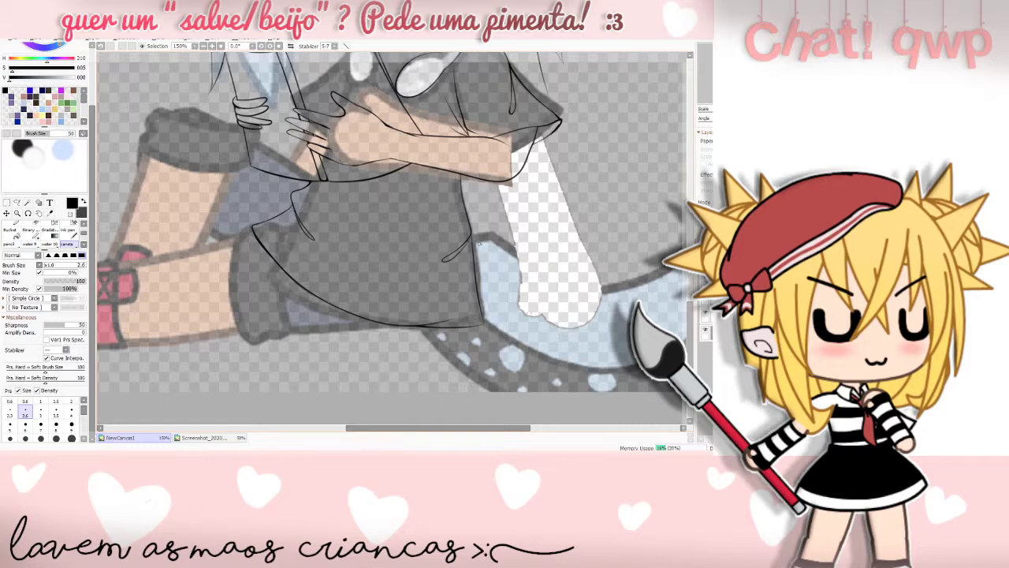
pyautogui.moveTo(444, 259); pyautogui.dragTo(474, 236)
pyautogui.hotkey('ctrl', 'z')
pyautogui.hotkey('ctrl', 'z')
# - Ink curved fold lines across the upper torso of the shirt, beneath the held object and forearm
pyautogui.moveTo(355, 214); pyautogui.dragTo(430, 212)
pyautogui.hotkey('ctrl', 'z')
pyautogui.moveTo(339, 204); pyautogui.dragTo(448, 185)
pyautogui.hotkey('ctrl', 'z')
pyautogui.hotkey('ctrl', 'z')
# - Ink a shallow curved fold line across the lower part of the shirt, above the hem
pyautogui.moveTo(354, 243); pyautogui.dragTo(387, 282)
pyautogui.hotkey('ctrl', 'z')
pyautogui.moveTo(326, 266); pyautogui.dragTo(406, 288)
pyautogui.hotkey('ctrl', 'z')
pyautogui.moveTo(347, 268); pyautogui.dragTo(402, 281)
pyautogui.hotkey('ctrl', 'z')
# - Ink the lower edge of the shorts from the shirt's hem to the leg cuff
pyautogui.moveTo(689, 322)
pyautogui.mouseDown()
pyautogui.moveTo(690, 299)
pyautogui.moveTo(690, 311)
pyautogui.mouseUp()
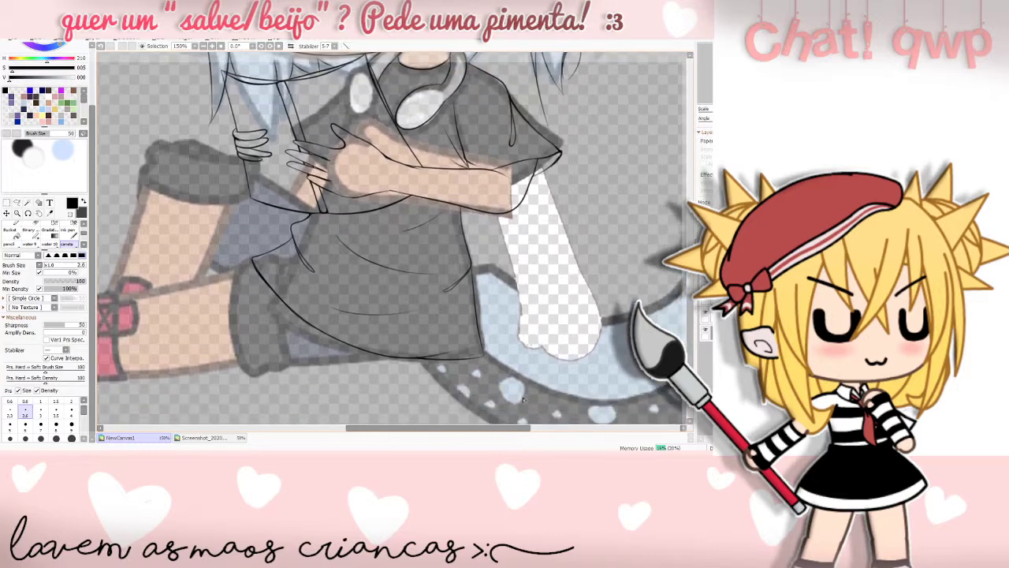
pyautogui.moveTo(508, 429); pyautogui.dragTo(484, 436)
pyautogui.moveTo(367, 363)
pyautogui.mouseDown()
pyautogui.moveTo(467, 358)
pyautogui.moveTo(367, 362)
pyautogui.mouseUp()
pyautogui.hotkey('ctrl', 'z')
pyautogui.hotkey('ctrl', 'z')
pyautogui.moveTo(462, 360); pyautogui.dragTo(366, 363)
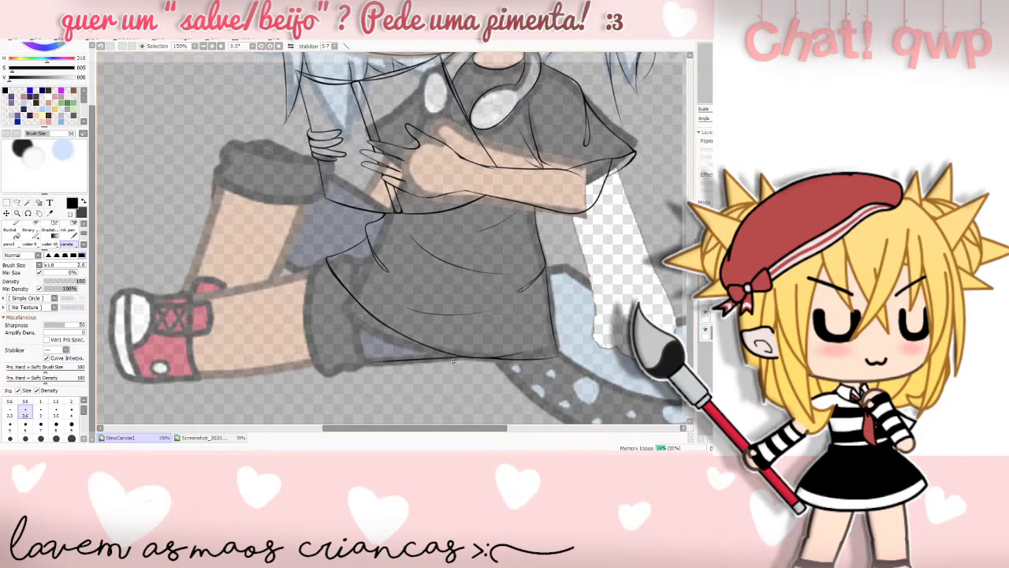
pyautogui.moveTo(371, 361); pyautogui.dragTo(364, 362)
pyautogui.hotkey('ctrl', 'z')
pyautogui.hotkey('ctrl', 'z')
pyautogui.hotkey('ctrl', 'z')
pyautogui.hotkey('ctrl', 'z')
pyautogui.hotkey('ctrl', 'z')
pyautogui.hotkey('ctrl', 'z')
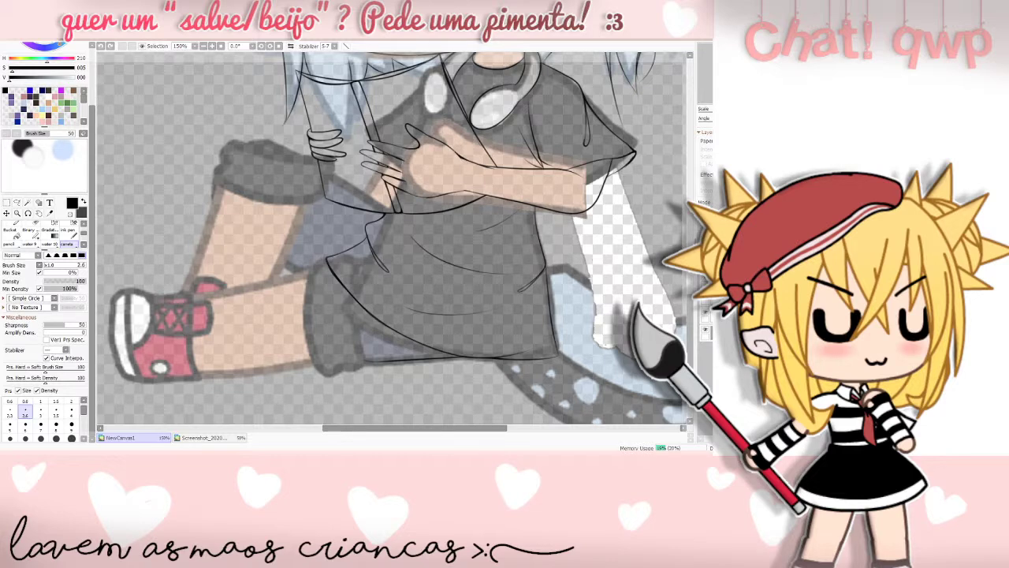
pyautogui.moveTo(163, 90); pyautogui.dragTo(215, 293)
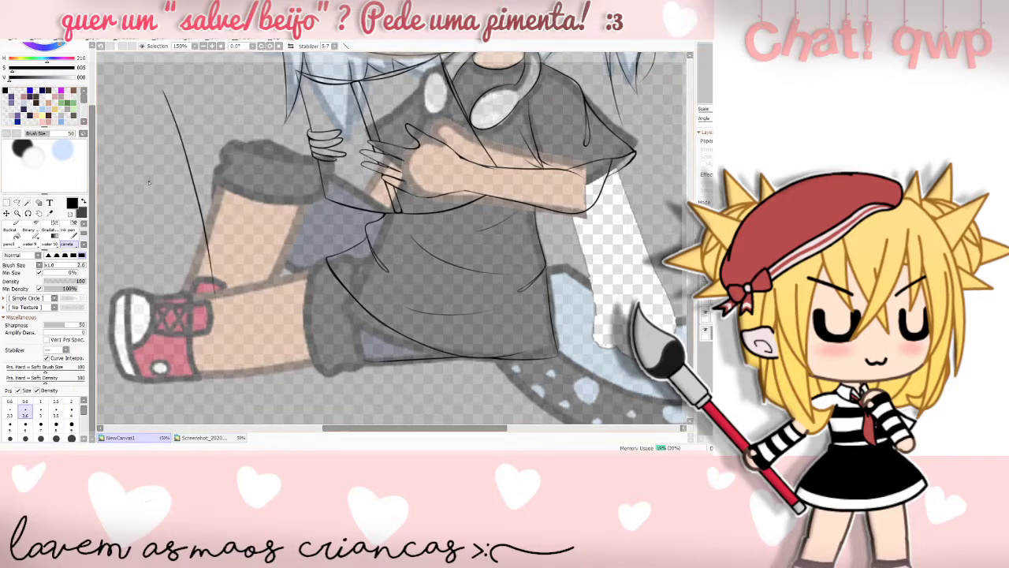
pyautogui.moveTo(207, 75); pyautogui.dragTo(357, 384)
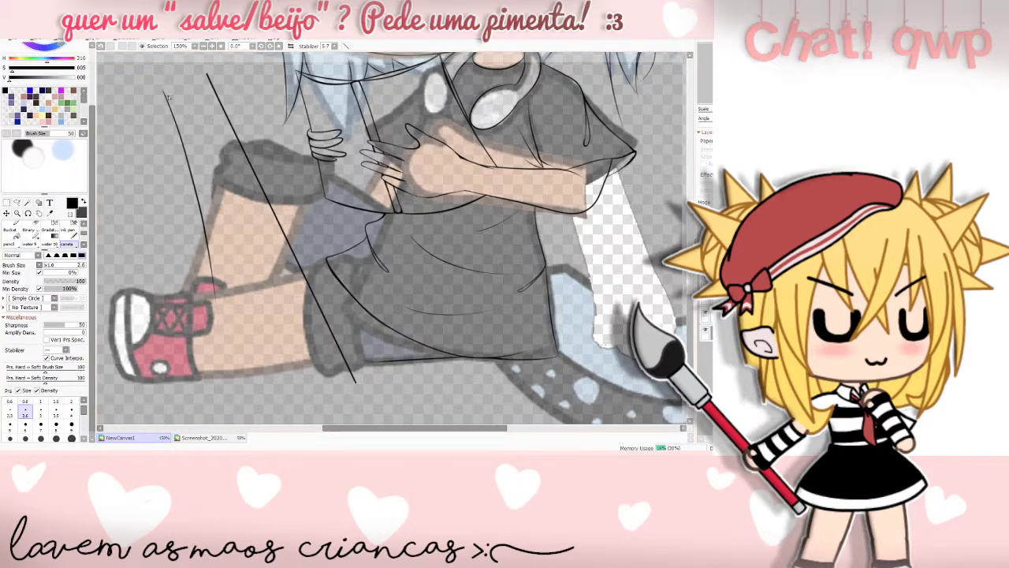
pyautogui.moveTo(233, 235)
pyautogui.mouseDown()
pyautogui.moveTo(311, 297)
pyautogui.moveTo(249, 289)
pyautogui.moveTo(270, 278)
pyautogui.mouseUp()
pyautogui.rightClick(271, 303)
pyautogui.hotkey('ctrl', 'z')
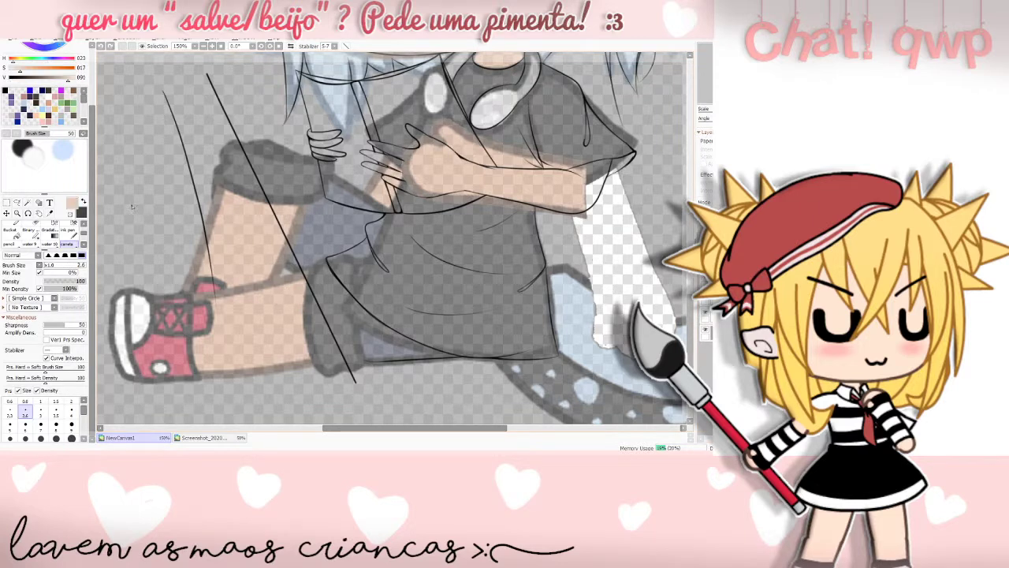
pyautogui.click(5, 89)
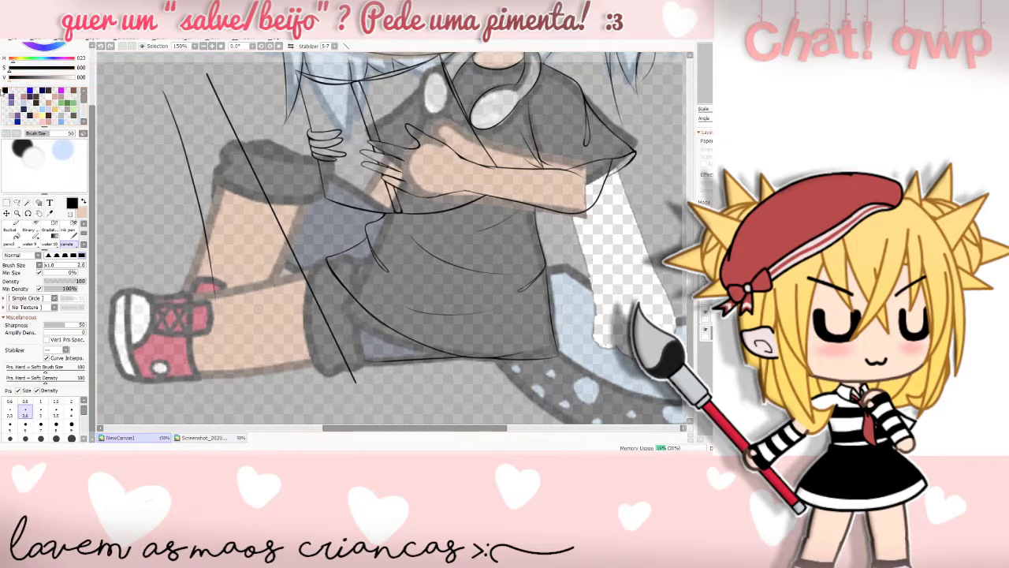
pyautogui.hotkey('ctrl', 'z')
pyautogui.hotkey('ctrl', 'z')
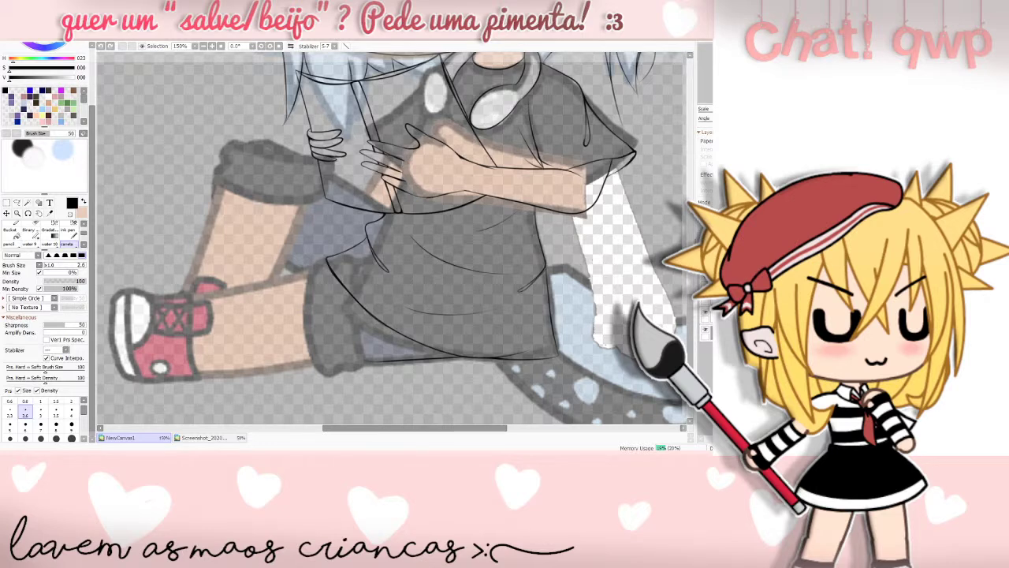
# - Hide the reference layer to examine the inked shirt and shorts lines, and restore it for tracing
pyautogui.click(704, 332)
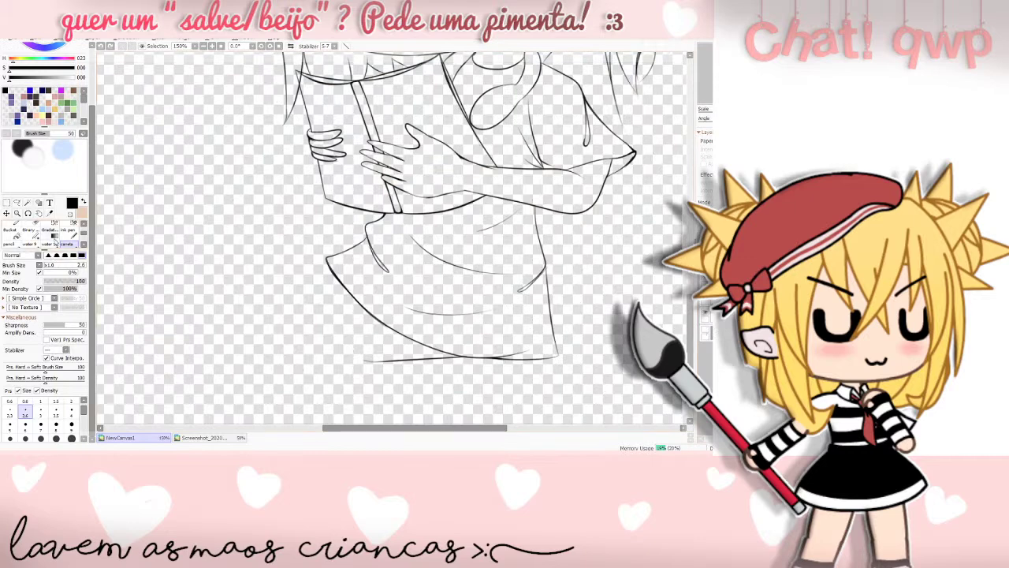
pyautogui.click(33, 224)
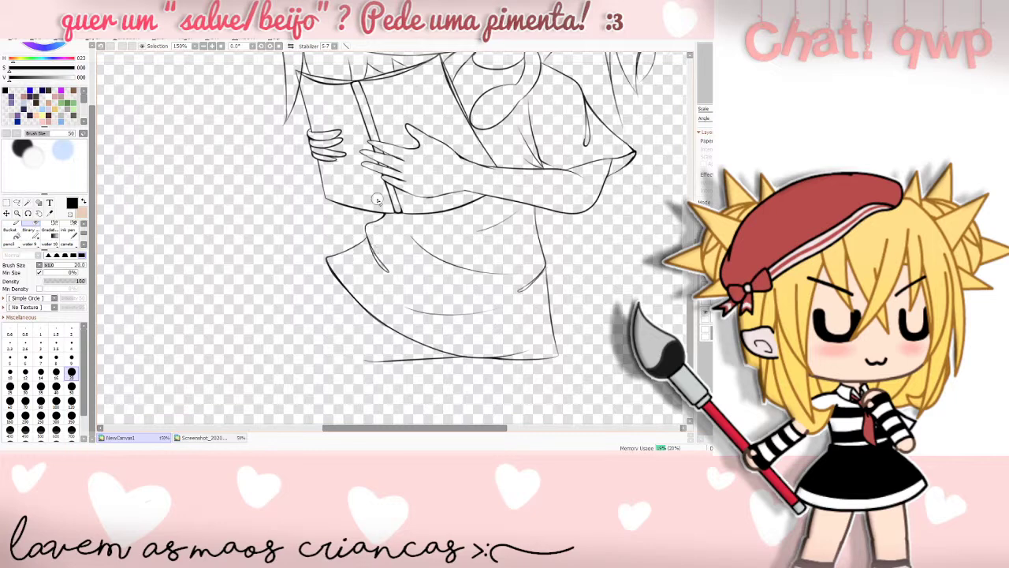
pyautogui.click(67, 245)
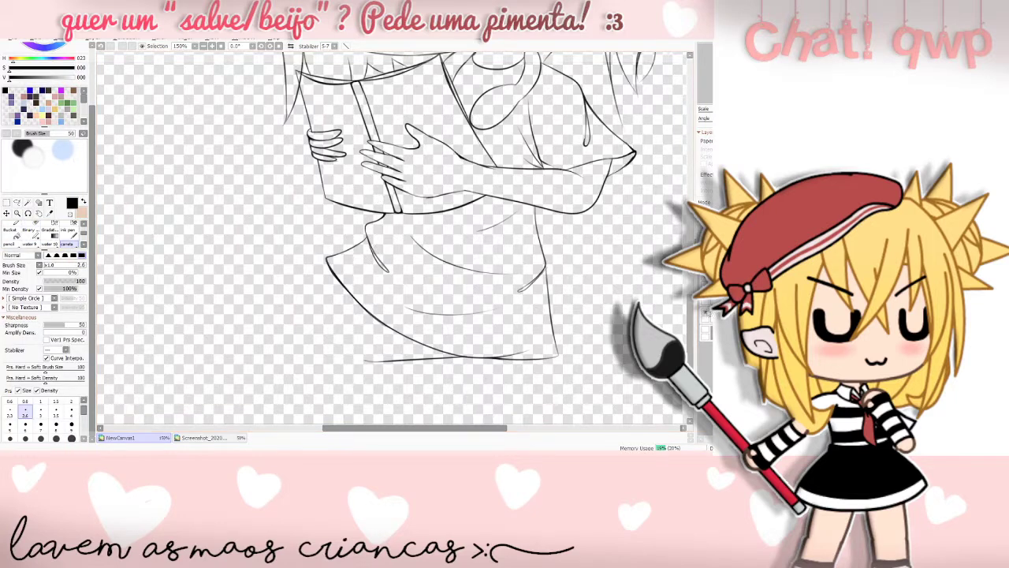
pyautogui.click(706, 330)
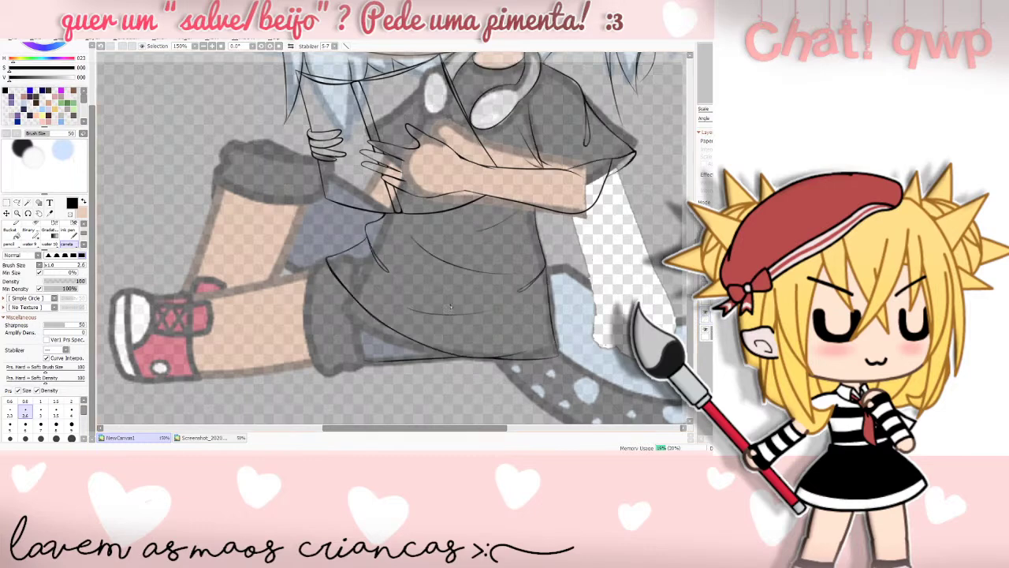
# - Ink the edge of the extended leg's shorts cuff from the shirt hem down to the cuff's bottom
pyautogui.moveTo(350, 297); pyautogui.dragTo(363, 368)
pyautogui.hotkey('ctrl', 'z')
pyautogui.moveTo(352, 296)
pyautogui.mouseDown()
pyautogui.moveTo(367, 370)
pyautogui.moveTo(351, 378)
pyautogui.moveTo(335, 370)
pyautogui.moveTo(350, 361)
pyautogui.moveTo(354, 330)
pyautogui.moveTo(349, 362)
pyautogui.moveTo(316, 361)
pyautogui.moveTo(330, 382)
pyautogui.moveTo(348, 338)
pyautogui.moveTo(312, 354)
pyautogui.moveTo(333, 384)
pyautogui.moveTo(350, 353)
pyautogui.moveTo(342, 372)
pyautogui.moveTo(359, 375)
pyautogui.moveTo(369, 363)
pyautogui.moveTo(353, 295)
pyautogui.moveTo(343, 370)
pyautogui.mouseUp()
pyautogui.hotkey('ctrl', 'z')
pyautogui.hotkey('ctrl', 'z')
pyautogui.hotkey('ctrl', 'z')
# - Ink the rounded outer edge of the extended leg's shorts cuff, from the shirt corner down past the knee
pyautogui.moveTo(326, 262)
pyautogui.mouseDown()
pyautogui.moveTo(305, 276)
pyautogui.moveTo(301, 306)
pyautogui.moveTo(309, 356)
pyautogui.mouseUp()
pyautogui.hotkey('ctrl', 'z')
pyautogui.moveTo(322, 262)
pyautogui.mouseDown()
pyautogui.moveTo(299, 300)
pyautogui.moveTo(325, 357)
pyautogui.moveTo(306, 308)
pyautogui.moveTo(316, 363)
pyautogui.mouseUp()
pyautogui.hotkey('ctrl', 'z')
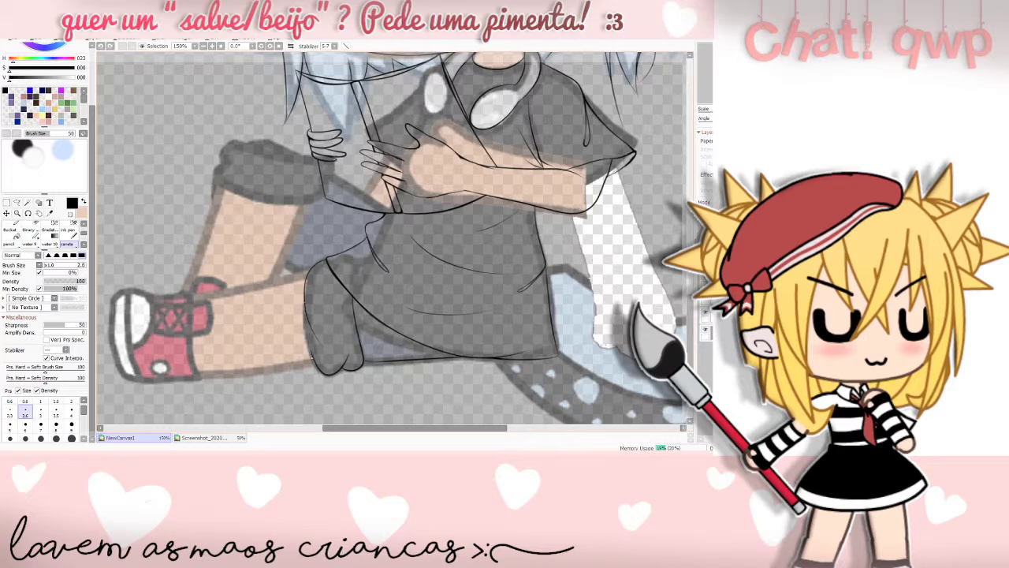
pyautogui.hotkey('ctrl', 'z')
# - Ink short fold lines inside the extended leg's cuff and extend its corner toward the shorts' lower edge
pyautogui.moveTo(306, 310)
pyautogui.mouseDown()
pyautogui.moveTo(314, 357)
pyautogui.moveTo(308, 318)
pyautogui.mouseUp()
pyautogui.hotkey('ctrl', 'z')
pyautogui.click(311, 356)
pyautogui.hotkey('ctrl', 'z')
pyautogui.hotkey('ctrl', 'z')
pyautogui.moveTo(313, 355); pyautogui.dragTo(305, 305)
pyautogui.hotkey('ctrl', 'z')
pyautogui.moveTo(365, 362); pyautogui.dragTo(372, 363)
# - Clean the corner where the cuff meets the shorts' lower edge with a size 9 eraser and re-ink the join
pyautogui.click(705, 330)
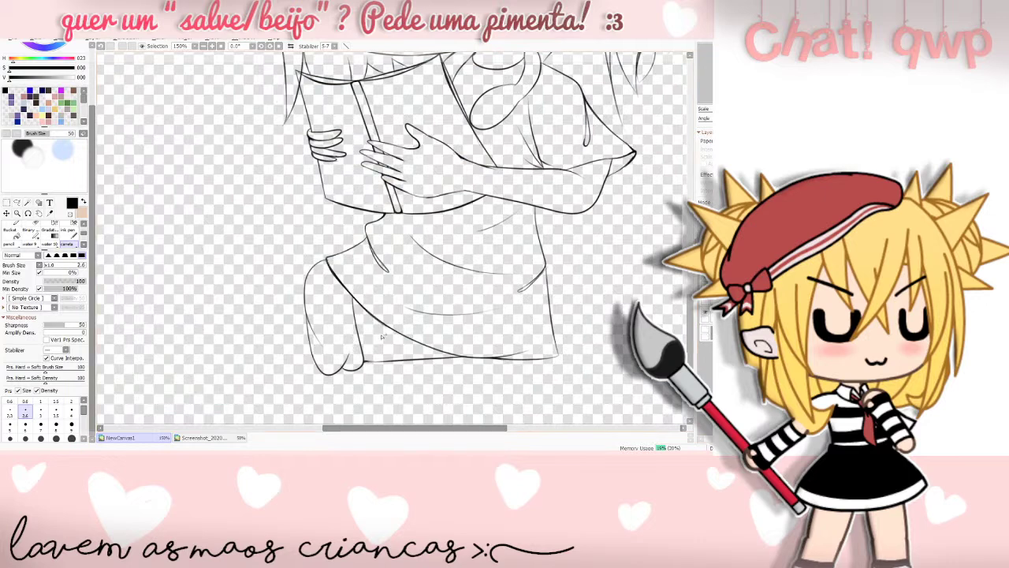
pyautogui.click(32, 229)
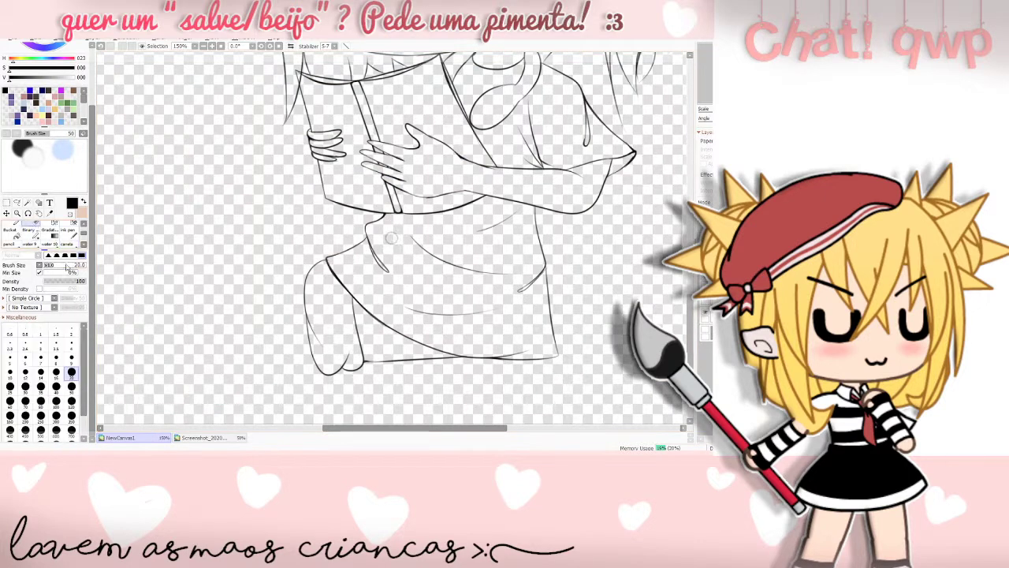
pyautogui.click(71, 357)
pyautogui.hotkey('ctrl', 'z')
pyautogui.moveTo(369, 362); pyautogui.dragTo(365, 368)
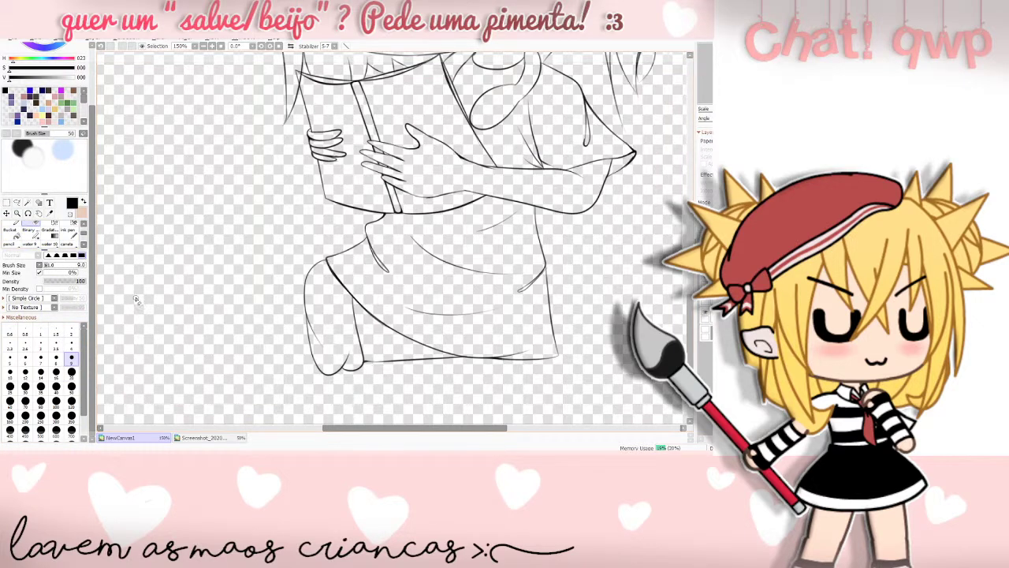
pyautogui.click(69, 244)
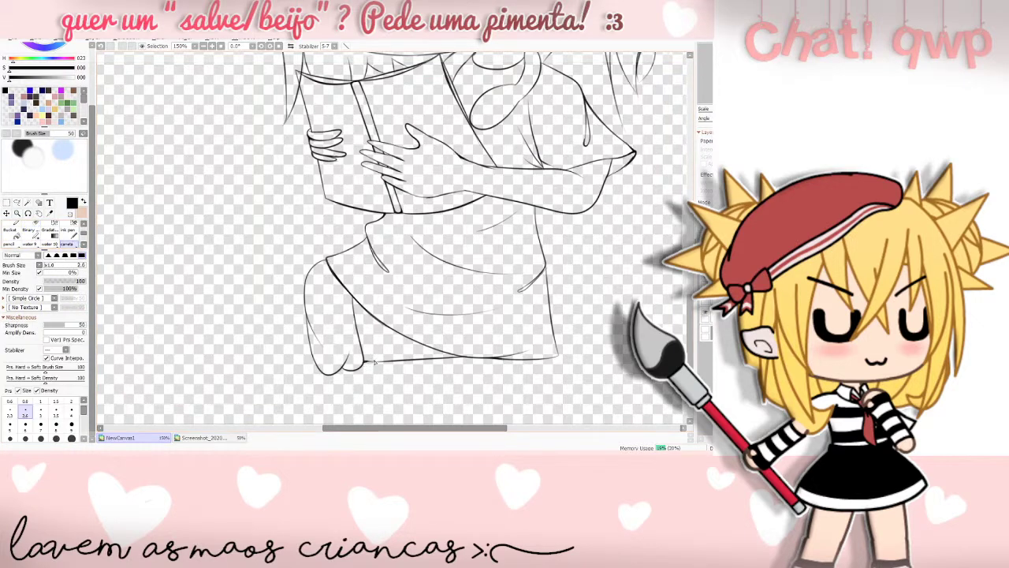
pyautogui.hotkey('ctrl', 'z')
pyautogui.moveTo(367, 361); pyautogui.dragTo(388, 362)
pyautogui.click(706, 330)
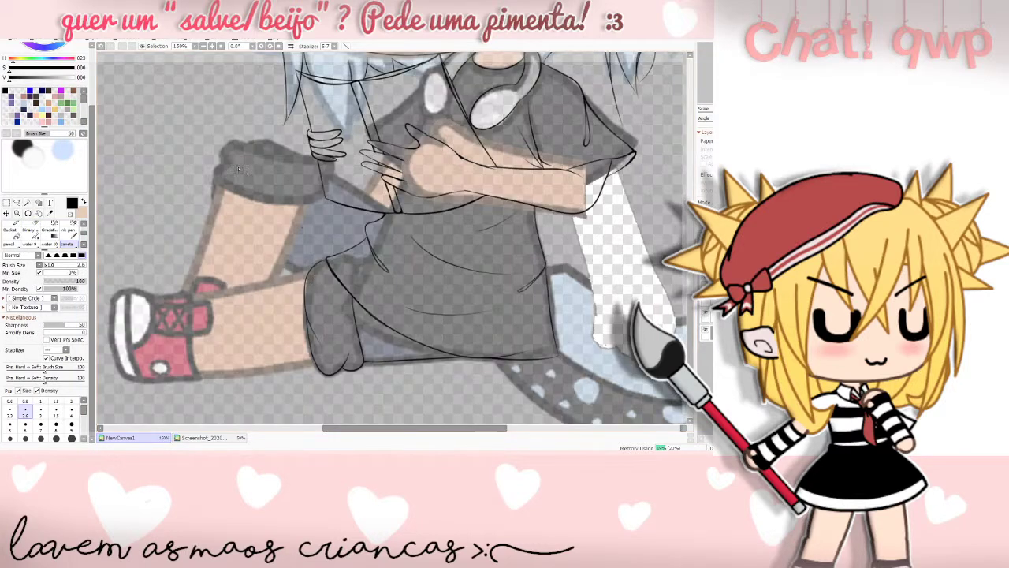
# - Ink the lower edge and inner fold of the raised leg's cuff, ending at the held object
pyautogui.hotkey('ctrl', 'z')
pyautogui.moveTo(223, 186)
pyautogui.mouseDown()
pyautogui.moveTo(247, 168)
pyautogui.moveTo(221, 167)
pyautogui.moveTo(246, 166)
pyautogui.moveTo(290, 204)
pyautogui.mouseUp()
pyautogui.hotkey('ctrl', 'z')
pyautogui.hotkey('ctrl', 'z')
pyautogui.moveTo(215, 180)
pyautogui.mouseDown()
pyautogui.moveTo(275, 205)
pyautogui.moveTo(284, 220)
pyautogui.moveTo(325, 195)
pyautogui.moveTo(258, 185)
pyautogui.mouseUp()
pyautogui.hotkey('ctrl', 'z')
pyautogui.moveTo(217, 182); pyautogui.dragTo(272, 202)
pyautogui.hotkey('ctrl', 'z')
pyautogui.moveTo(306, 209); pyautogui.dragTo(255, 200)
pyautogui.hotkey('ctrl', 'z')
pyautogui.hotkey('ctrl', 'z')
pyautogui.hotkey('ctrl', 'z')
pyautogui.hotkey('ctrl', 'z')
pyautogui.hotkey('ctrl', 'z')
pyautogui.moveTo(318, 200); pyautogui.dragTo(276, 206)
pyautogui.hotkey('ctrl', 'z')
pyautogui.hotkey('ctrl', 'z')
# - Ink the fold line across the upper part of the raised leg's cuff to the fingers on the held object
pyautogui.moveTo(230, 141); pyautogui.dragTo(320, 160)
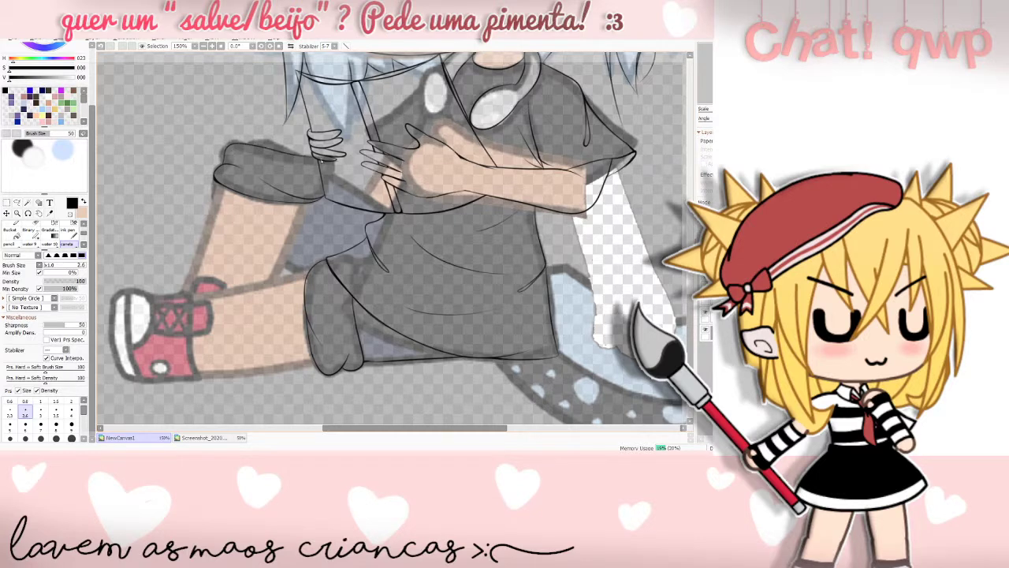
pyautogui.hotkey('ctrl', 'z')
pyautogui.moveTo(230, 142); pyautogui.dragTo(314, 157)
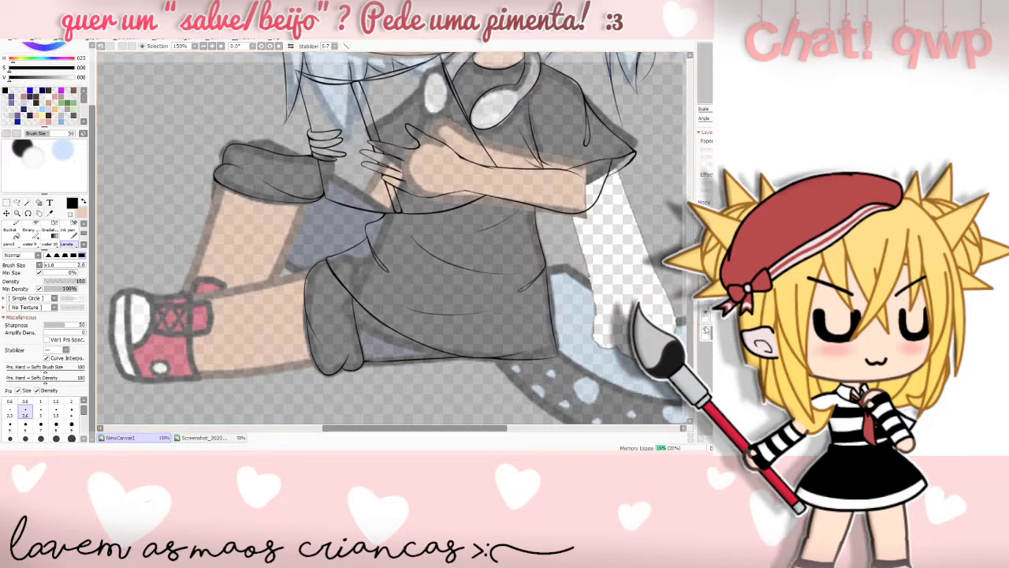
# - Ink a short line at the lower corner of the blue-grey area between the two legs
pyautogui.click(705, 330)
pyautogui.click(706, 330)
pyautogui.moveTo(285, 261)
pyautogui.mouseDown()
pyautogui.moveTo(320, 288)
pyautogui.moveTo(310, 283)
pyautogui.moveTo(329, 279)
pyautogui.moveTo(382, 201)
pyautogui.moveTo(306, 239)
pyautogui.moveTo(302, 274)
pyautogui.mouseUp()
pyautogui.hotkey('ctrl', 'z')
pyautogui.hotkey('ctrl', 'z')
# - Ink the curved top outline of the raised leg's cuff and join it to the held object
pyautogui.moveTo(246, 144)
pyautogui.mouseDown()
pyautogui.moveTo(275, 134)
pyautogui.moveTo(310, 163)
pyautogui.moveTo(269, 130)
pyautogui.moveTo(241, 139)
pyautogui.mouseUp()
pyautogui.hotkey('ctrl', 'z')
pyautogui.hotkey('ctrl', 'z')
pyautogui.hotkey('ctrl', 'z')
pyautogui.hotkey('ctrl', 'z')
pyautogui.moveTo(234, 145); pyautogui.dragTo(266, 133)
pyautogui.hotkey('ctrl', 'z')
pyautogui.moveTo(266, 130); pyautogui.dragTo(239, 145)
pyautogui.hotkey('ctrl', 'z')
pyautogui.moveTo(304, 149); pyautogui.dragTo(312, 160)
pyautogui.hotkey('ctrl', 'z')
pyautogui.moveTo(246, 136)
pyautogui.mouseDown()
pyautogui.moveTo(235, 145)
pyautogui.moveTo(278, 126)
pyautogui.mouseUp()
pyautogui.hotkey('ctrl', 'z')
pyautogui.hotkey('ctrl', 'z')
pyautogui.hotkey('ctrl', 'z')
pyautogui.moveTo(308, 158)
pyautogui.mouseDown()
pyautogui.moveTo(271, 126)
pyautogui.moveTo(237, 141)
pyautogui.moveTo(310, 153)
pyautogui.moveTo(269, 136)
pyautogui.moveTo(238, 142)
pyautogui.moveTo(306, 154)
pyautogui.moveTo(278, 141)
pyautogui.moveTo(233, 144)
pyautogui.moveTo(282, 140)
pyautogui.moveTo(312, 157)
pyautogui.mouseUp()
pyautogui.hotkey('ctrl', 'z')
pyautogui.hotkey('ctrl', 'z')
pyautogui.hotkey('ctrl', 'z')
pyautogui.hotkey('ctrl', 'z')
pyautogui.hotkey('ctrl', 'z')
# - Examine the line art by toggling the visibility of the reference layer and the arm line layer
pyautogui.click(706, 330)
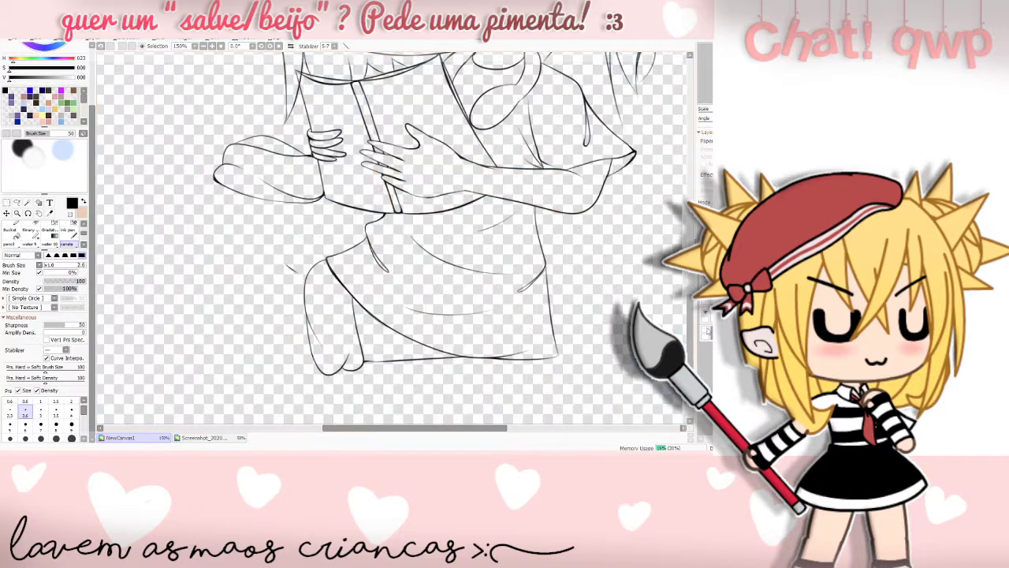
pyautogui.click(706, 330)
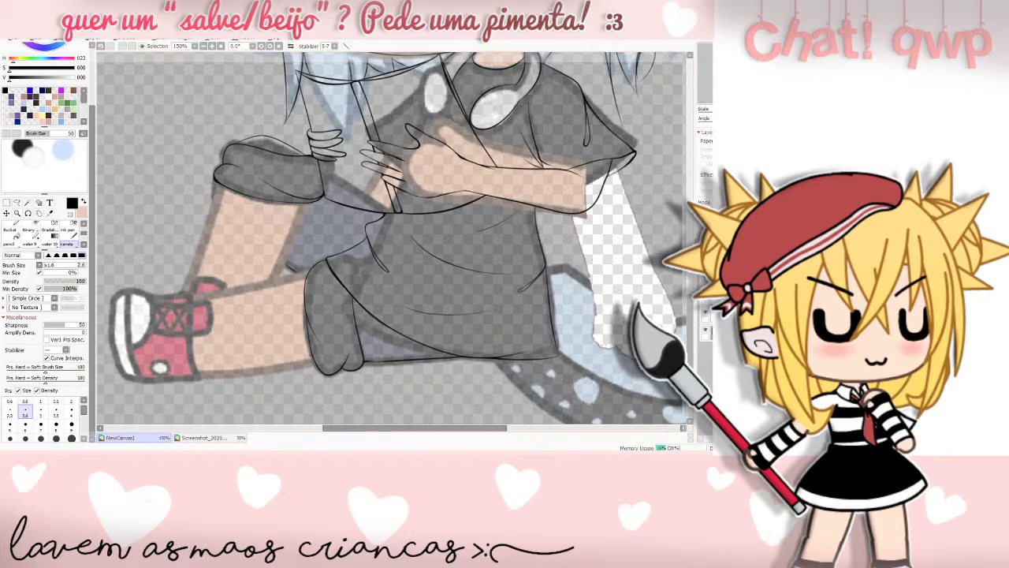
pyautogui.click(706, 330)
pyautogui.click(706, 330)
pyautogui.click(706, 330)
pyautogui.click(705, 329)
pyautogui.click(706, 313)
pyautogui.click(708, 315)
pyautogui.click(708, 317)
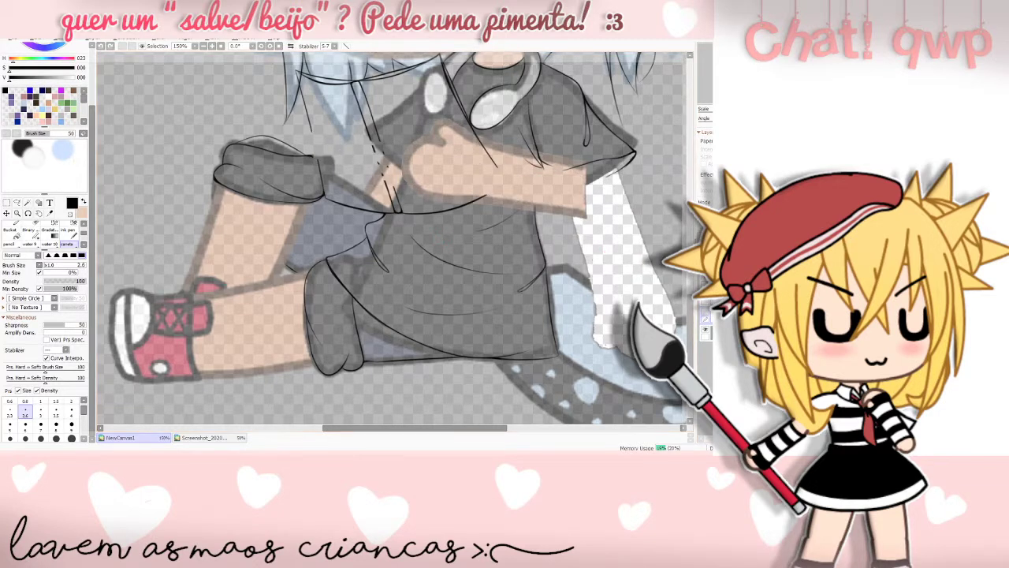
pyautogui.click(708, 316)
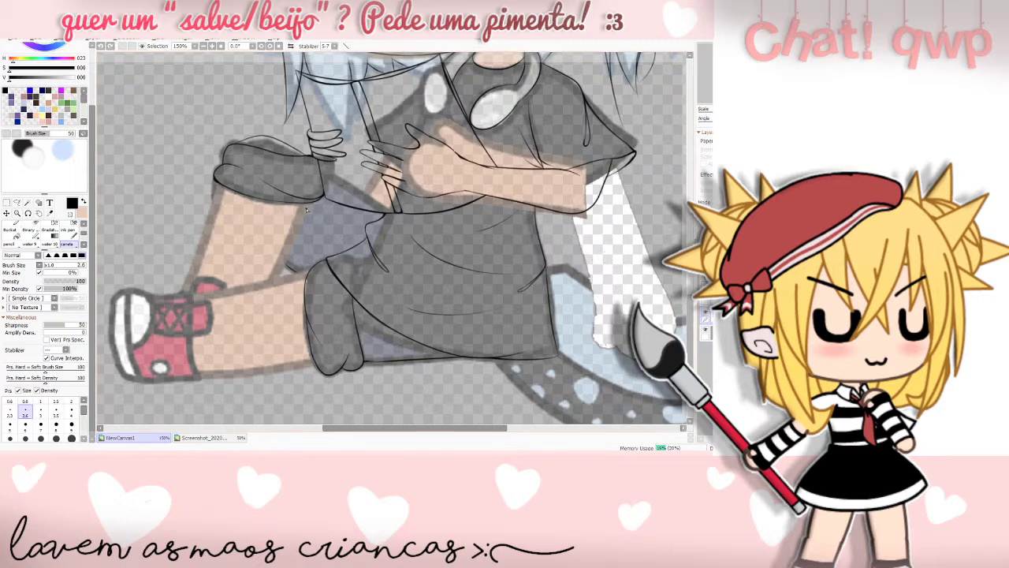
# - Try to ink the inner edge of the raised lower leg from the cuff down to the other leg
pyautogui.moveTo(305, 208); pyautogui.dragTo(283, 267)
pyautogui.hotkey('ctrl', 'z')
pyautogui.moveTo(306, 208); pyautogui.dragTo(273, 286)
pyautogui.click(35, 223)
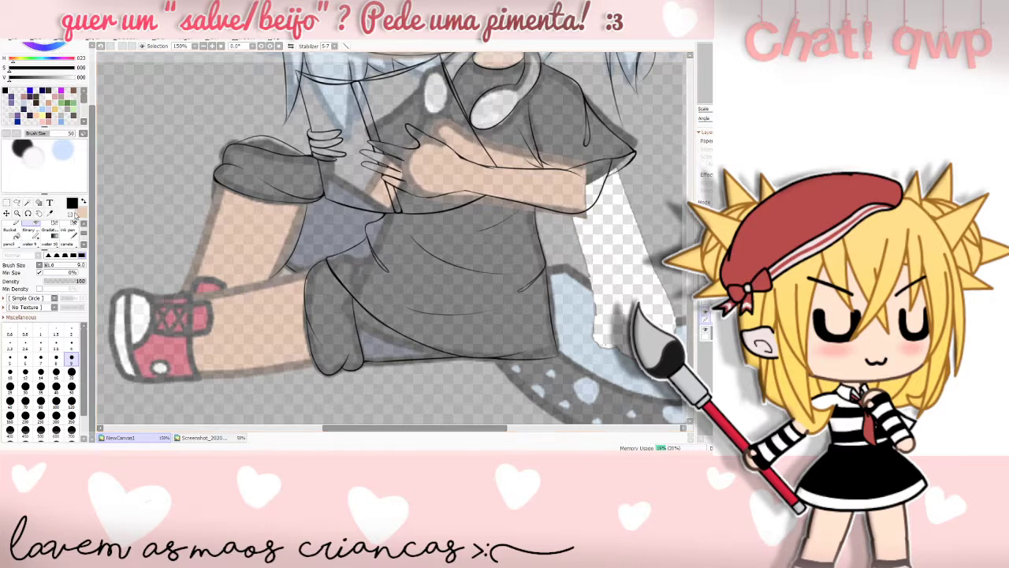
pyautogui.click(69, 243)
pyautogui.moveTo(217, 182); pyautogui.dragTo(186, 276)
pyautogui.hotkey('ctrl', 'z')
pyautogui.moveTo(219, 183); pyautogui.dragTo(202, 240)
pyautogui.hotkey('ctrl', 'z')
pyautogui.moveTo(217, 182); pyautogui.dragTo(189, 276)
pyautogui.hotkey('ctrl', 'z')
pyautogui.moveTo(222, 186); pyautogui.dragTo(189, 277)
pyautogui.hotkey('ctrl', 'z')
# - Redraw the inner edge of the raised lower leg, starting right beneath the cuff beside the held object
pyautogui.click(707, 330)
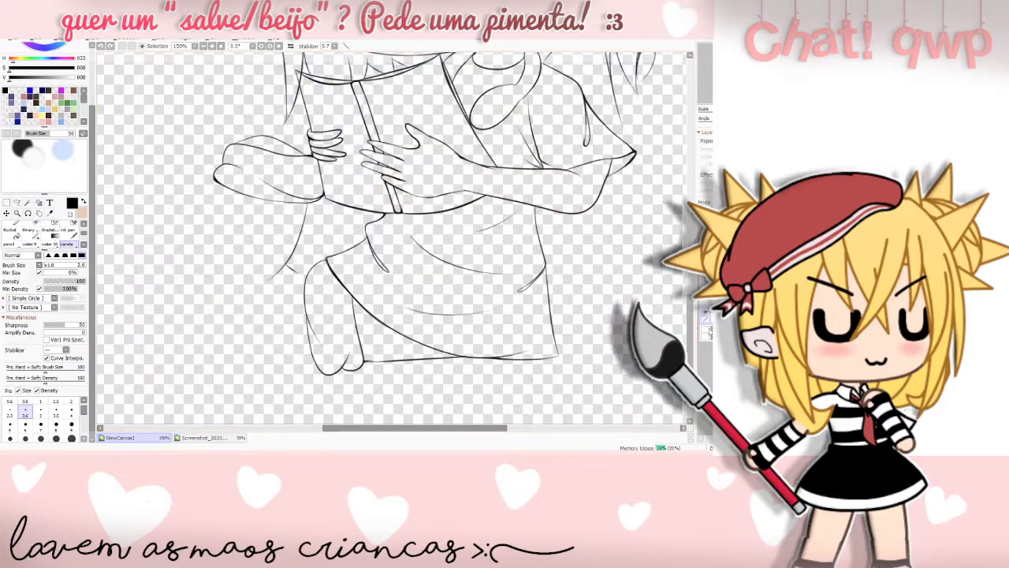
pyautogui.click(705, 331)
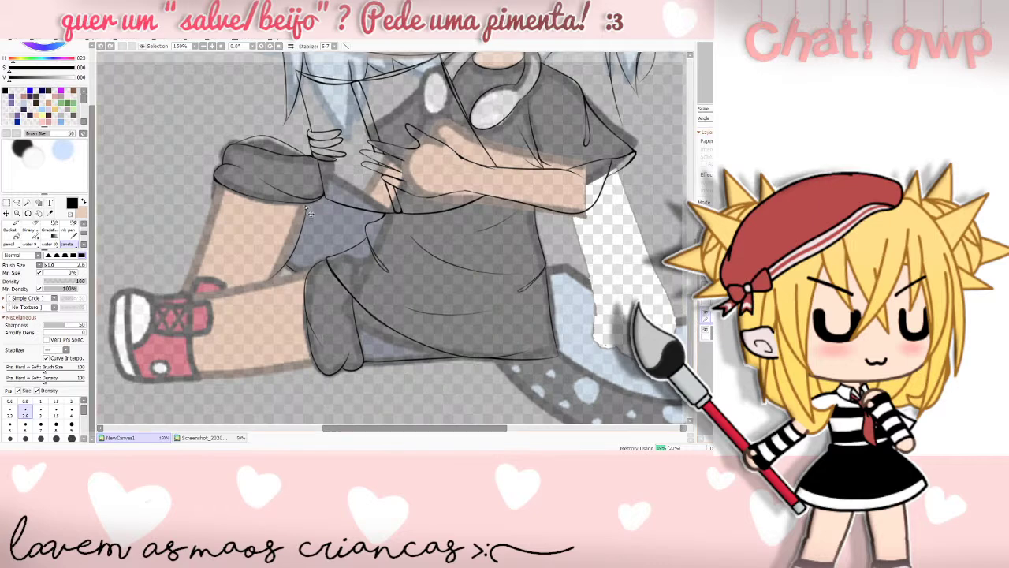
pyautogui.moveTo(309, 212)
pyautogui.mouseDown()
pyautogui.moveTo(298, 254)
pyautogui.moveTo(270, 283)
pyautogui.mouseUp()
pyautogui.hotkey('ctrl', 'z')
pyautogui.moveTo(310, 205); pyautogui.dragTo(270, 285)
pyautogui.hotkey('ctrl', 'z')
pyautogui.moveTo(315, 206); pyautogui.dragTo(276, 282)
pyautogui.hotkey('ctrl', 'z')
pyautogui.moveTo(305, 231); pyautogui.dragTo(278, 278)
pyautogui.hotkey('ctrl', 'z')
pyautogui.moveTo(308, 222); pyautogui.dragTo(276, 280)
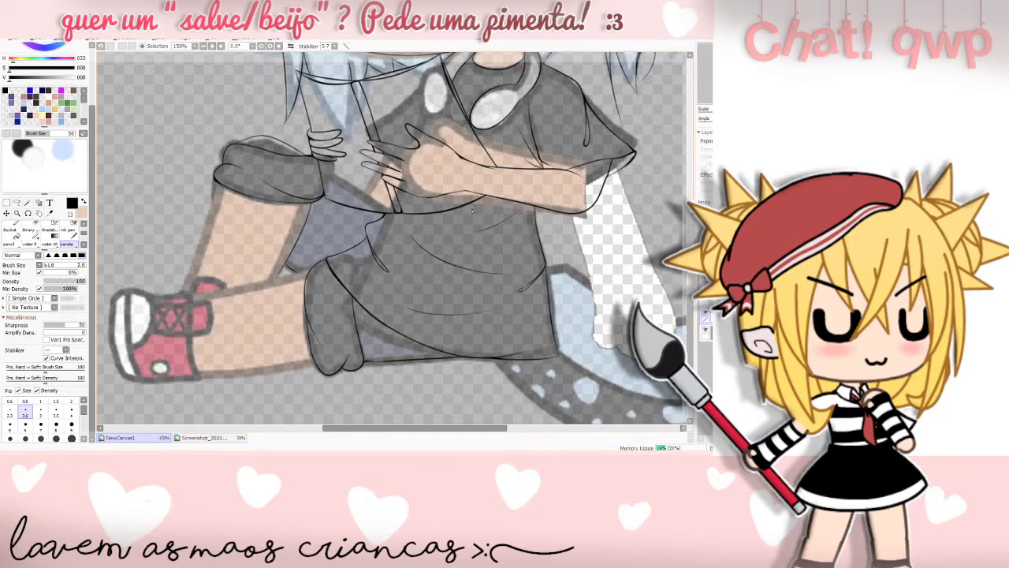
pyautogui.click(704, 333)
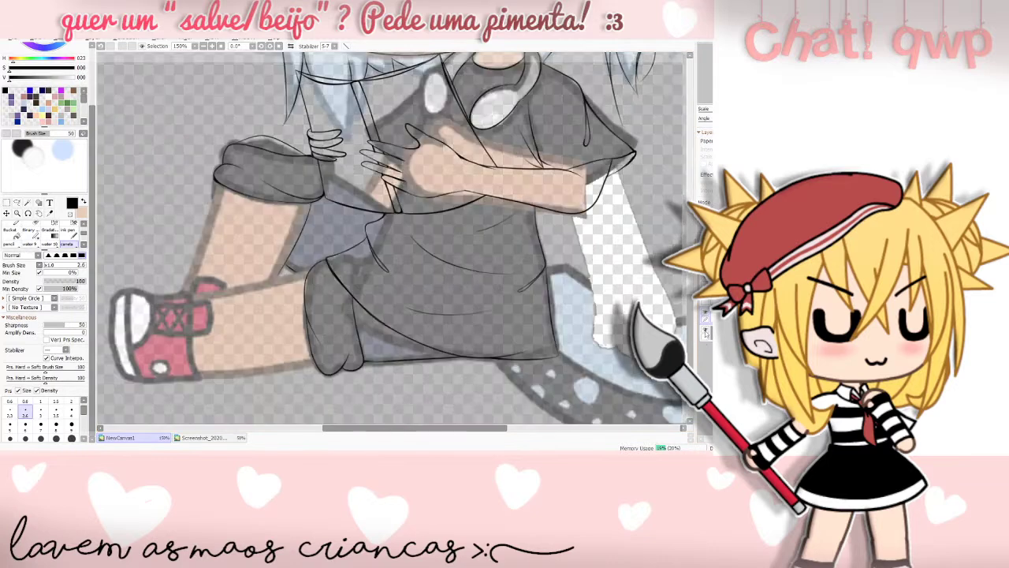
pyautogui.click(704, 335)
pyautogui.hotkey('ctrl', 'z')
pyautogui.hotkey('ctrl', 'z')
pyautogui.hotkey('ctrl', 'z')
pyautogui.hotkey('ctrl', 'z')
pyautogui.moveTo(311, 202); pyautogui.dragTo(297, 245)
pyautogui.hotkey('ctrl', 'z')
pyautogui.hotkey('ctrl', 'z')
pyautogui.hotkey('ctrl', 'z')
pyautogui.hotkey('ctrl', 'z')
pyautogui.click(706, 316)
pyautogui.click(706, 316)
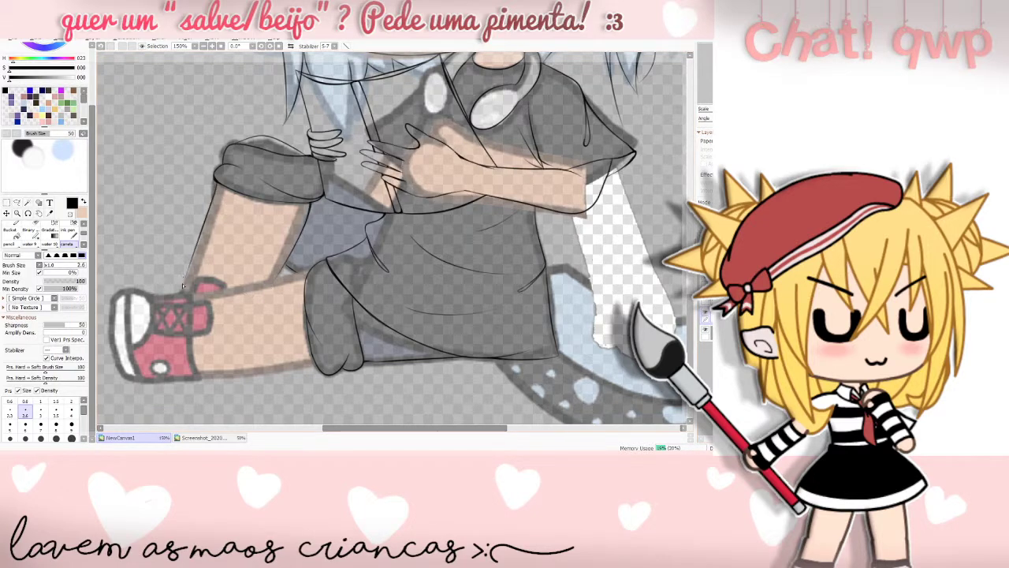
# - Ink the outer edge of the raised lower leg from the cuff to the shoe and inspect it without the reference
pyautogui.moveTo(223, 208); pyautogui.dragTo(188, 289)
pyautogui.hotkey('ctrl', 'z')
pyautogui.moveTo(225, 193); pyautogui.dragTo(182, 290)
pyautogui.hotkey('ctrl', 'z')
pyautogui.moveTo(223, 190); pyautogui.dragTo(181, 290)
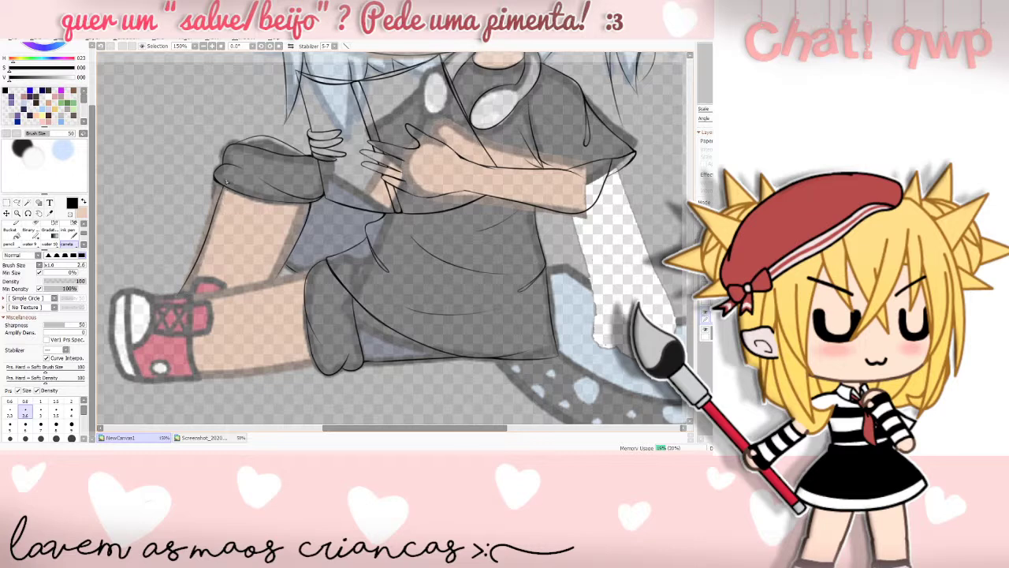
pyautogui.press('e')
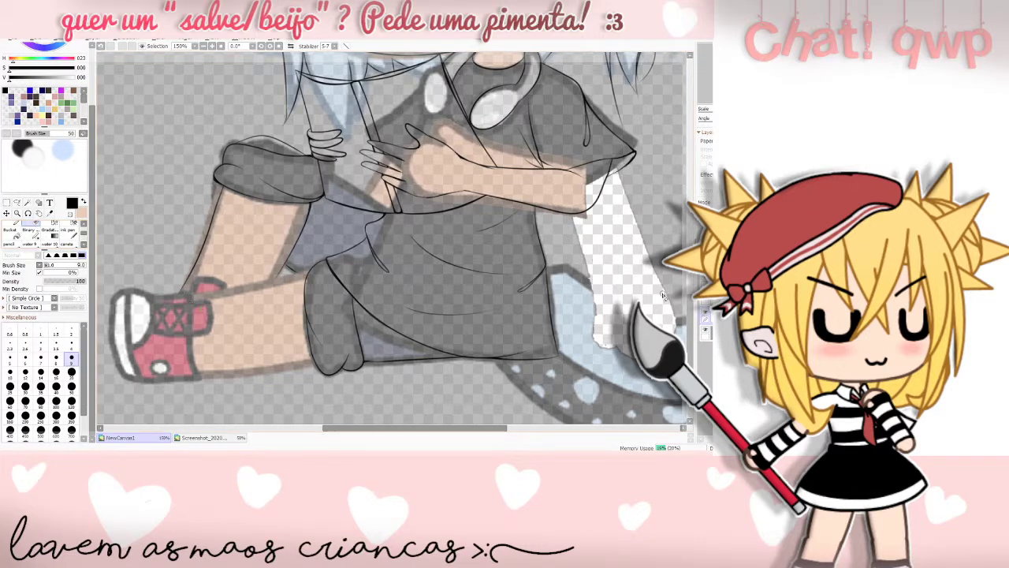
pyautogui.click(707, 332)
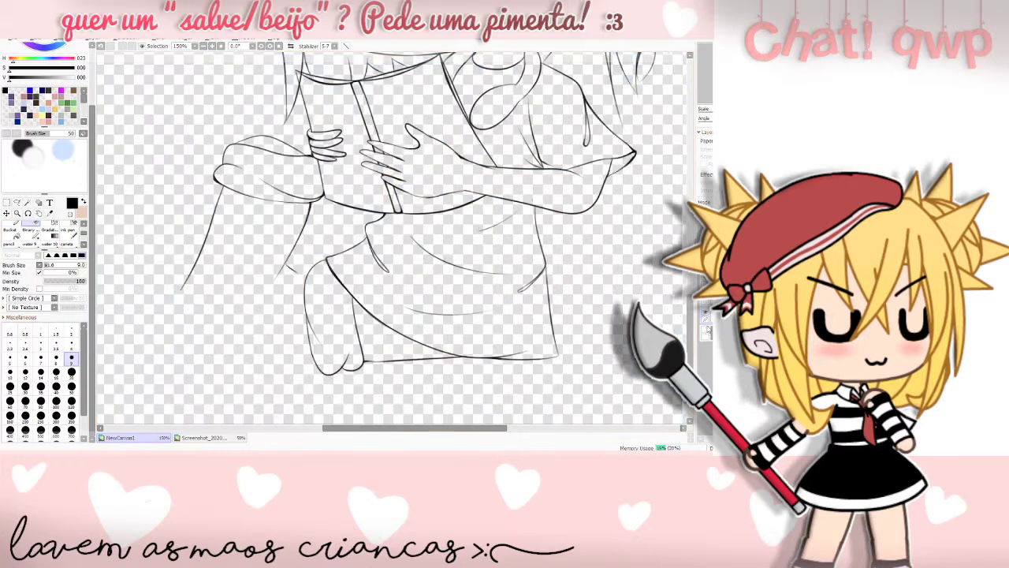
pyautogui.click(707, 332)
# - Touch up the lower part of the raised leg's outer line and check the original character screenshot
pyautogui.click(66, 242)
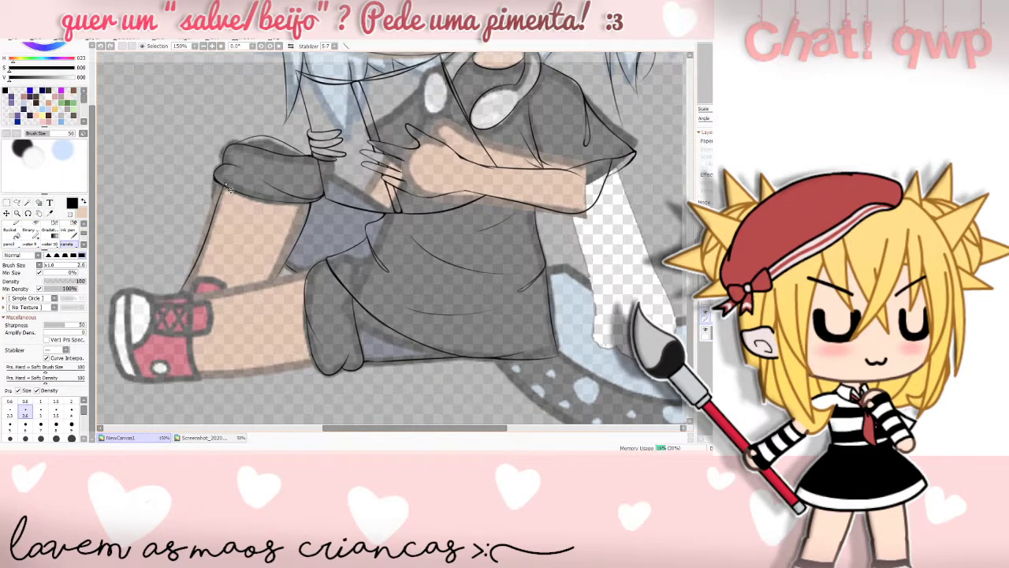
pyautogui.press('e')
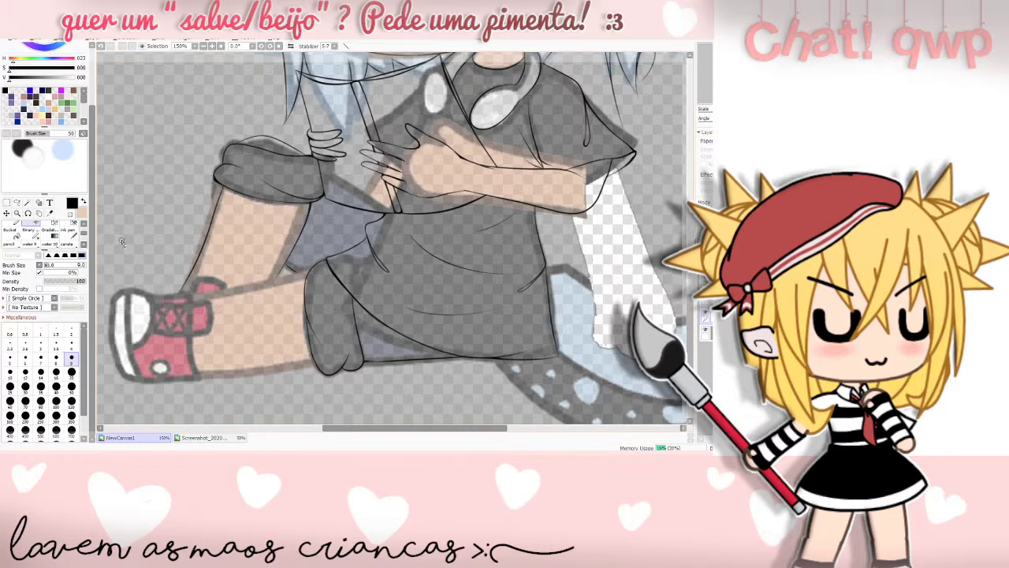
pyautogui.click(67, 244)
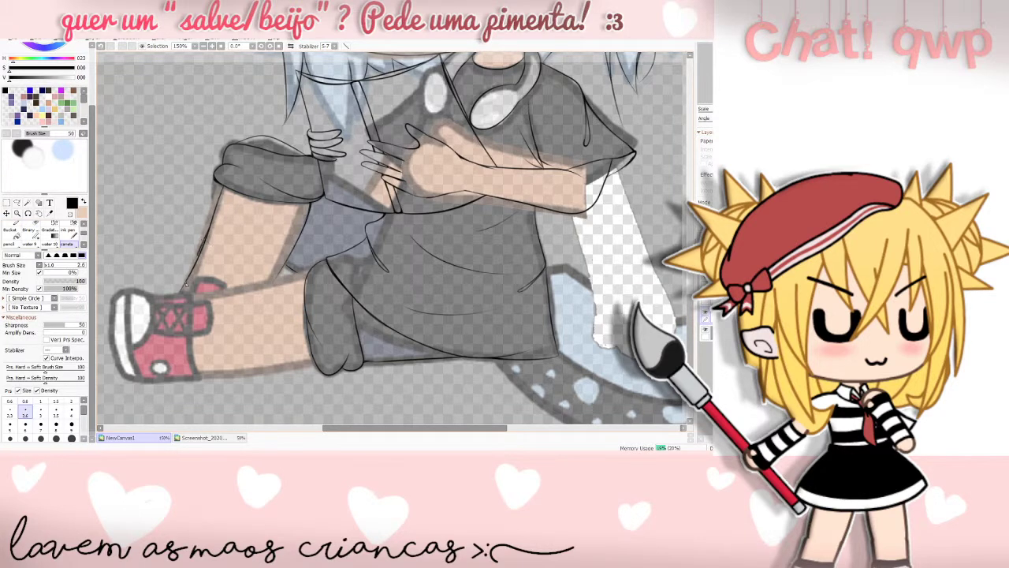
pyautogui.moveTo(206, 231); pyautogui.dragTo(188, 282)
pyautogui.click(241, 438)
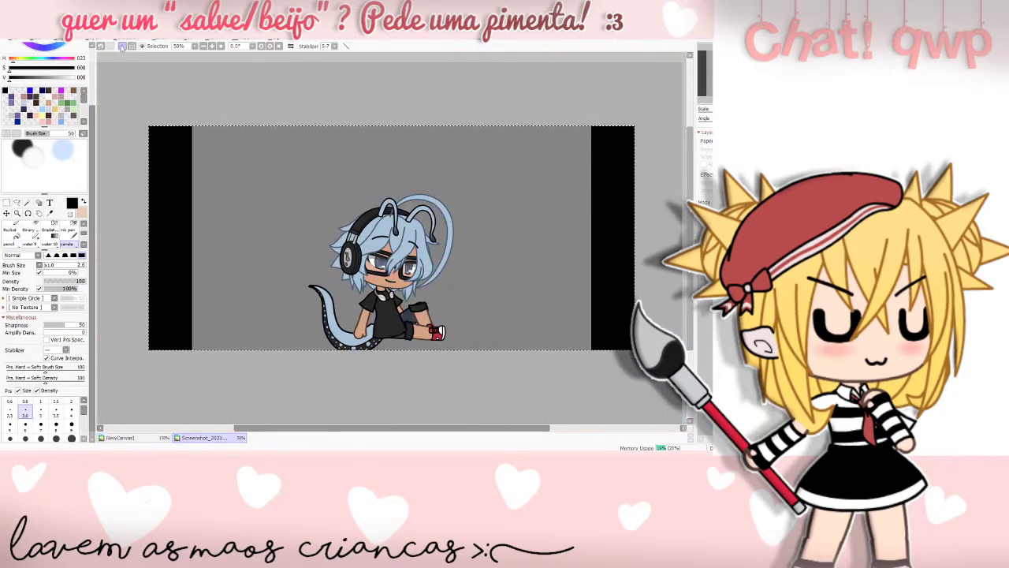
pyautogui.click(141, 438)
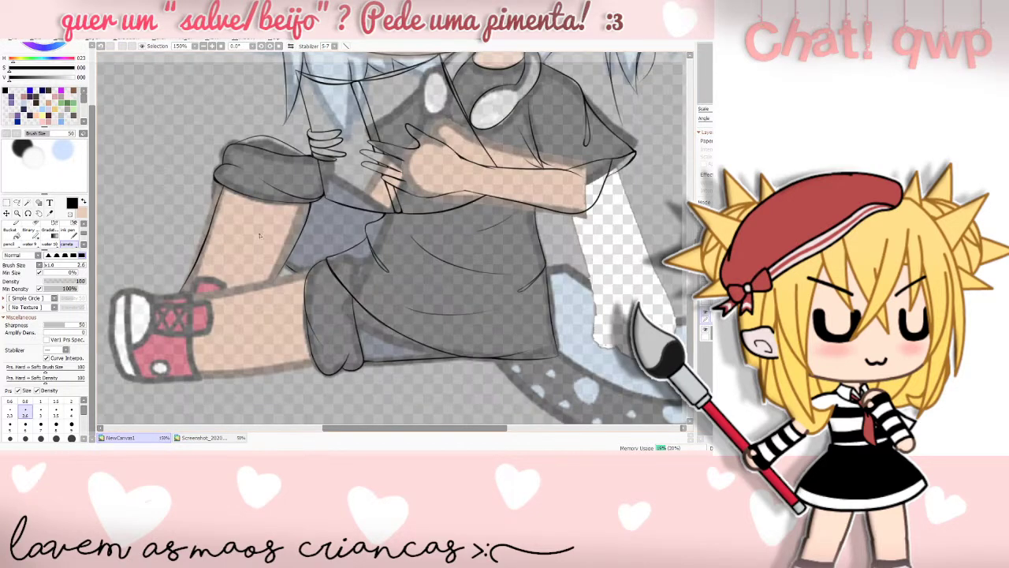
# - Copy the character area from the original screenshot and paste it into the line art canvas
pyautogui.click(200, 437)
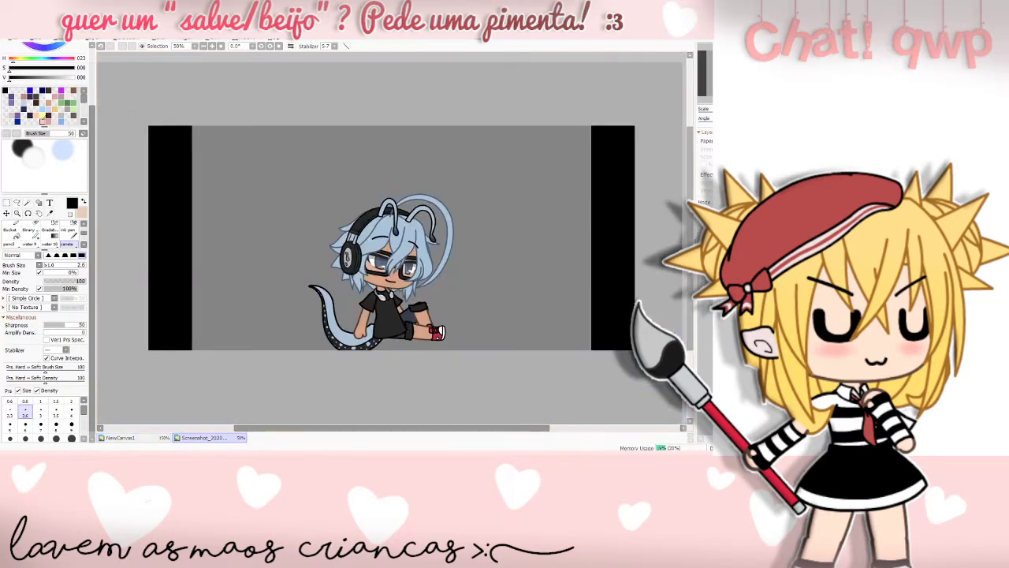
pyautogui.click(7, 202)
pyautogui.moveTo(268, 172); pyautogui.dragTo(390, 314)
pyautogui.hotkey('ctrl', 'z')
pyautogui.moveTo(296, 175); pyautogui.dragTo(477, 355)
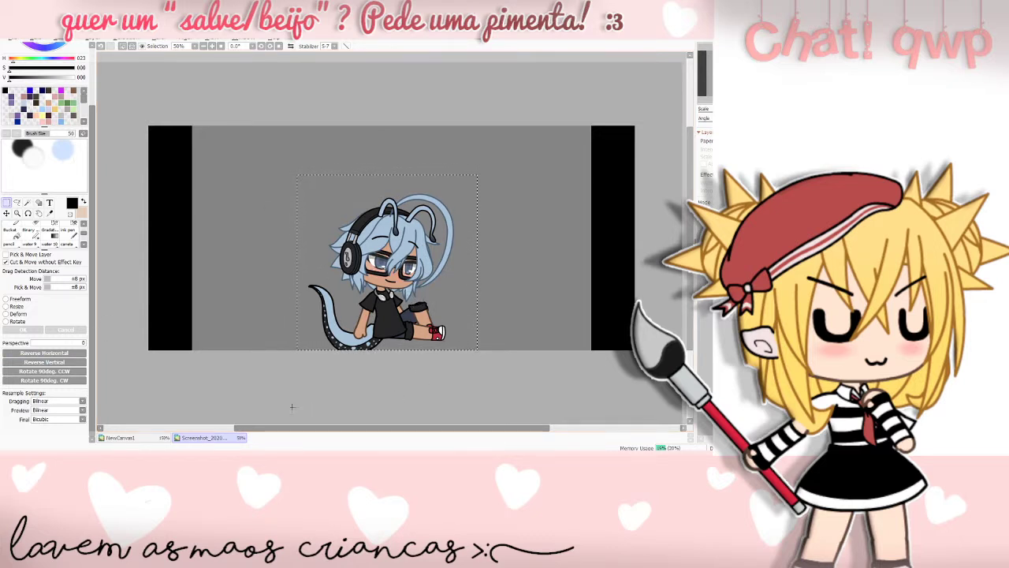
pyautogui.click(131, 438)
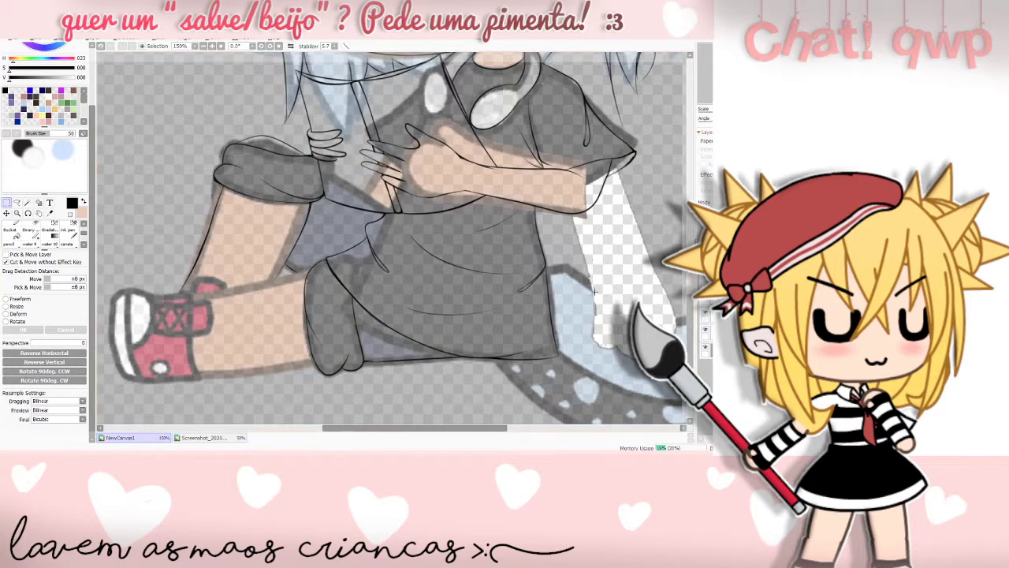
pyautogui.hotkey('ctrl', 't')
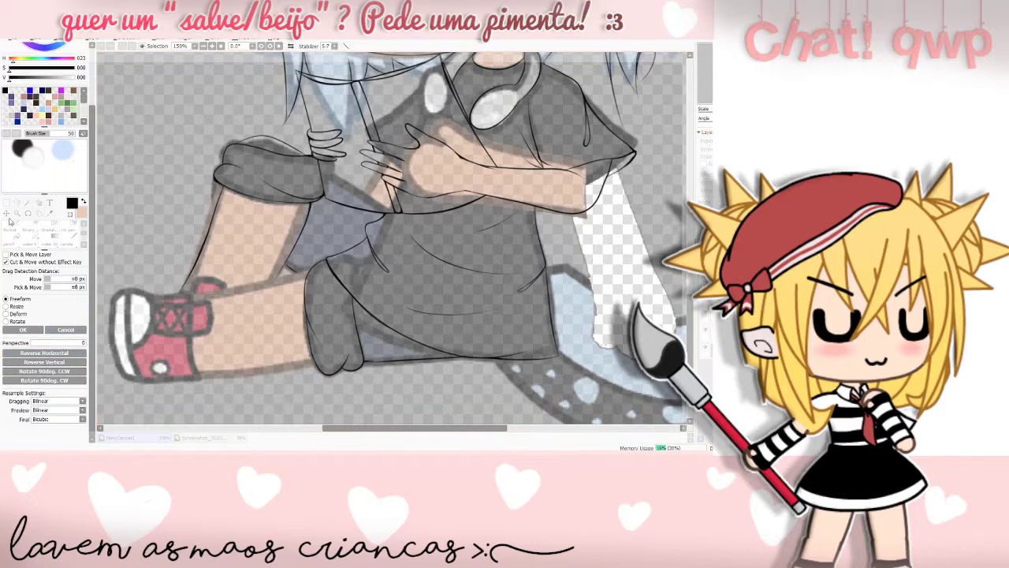
# - Try to position the pasted character over the drawing's head and remove the pasted copy
pyautogui.scroll(-4, 489, 238)
pyautogui.moveTo(690, 246); pyautogui.dragTo(690, 211)
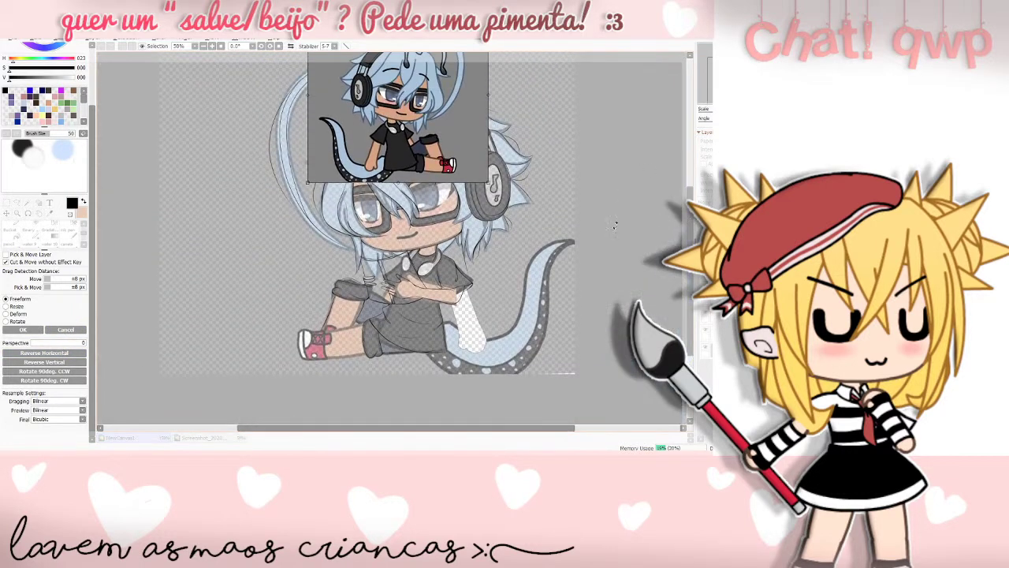
pyautogui.moveTo(443, 117); pyautogui.dragTo(448, 235)
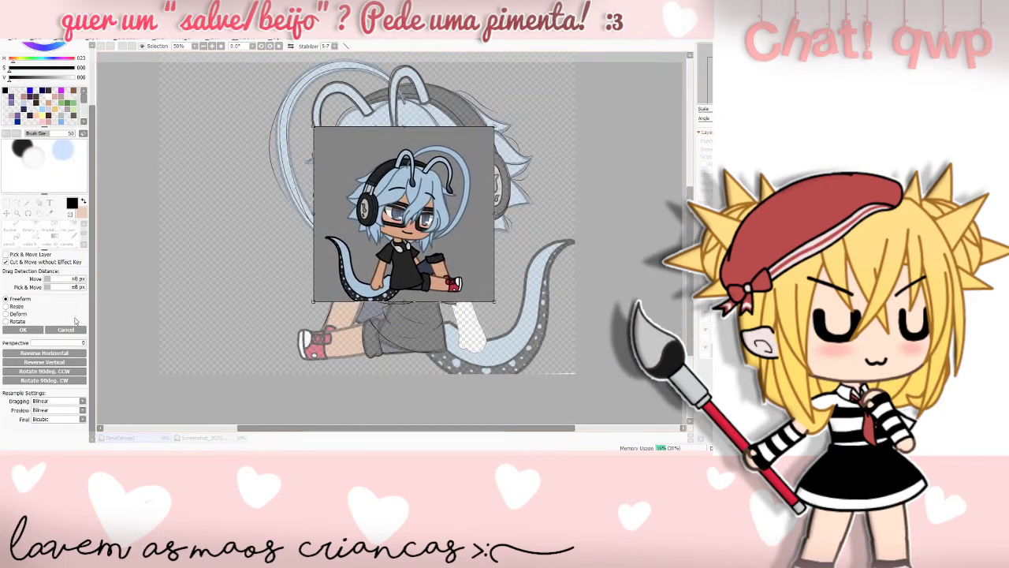
pyautogui.click(66, 331)
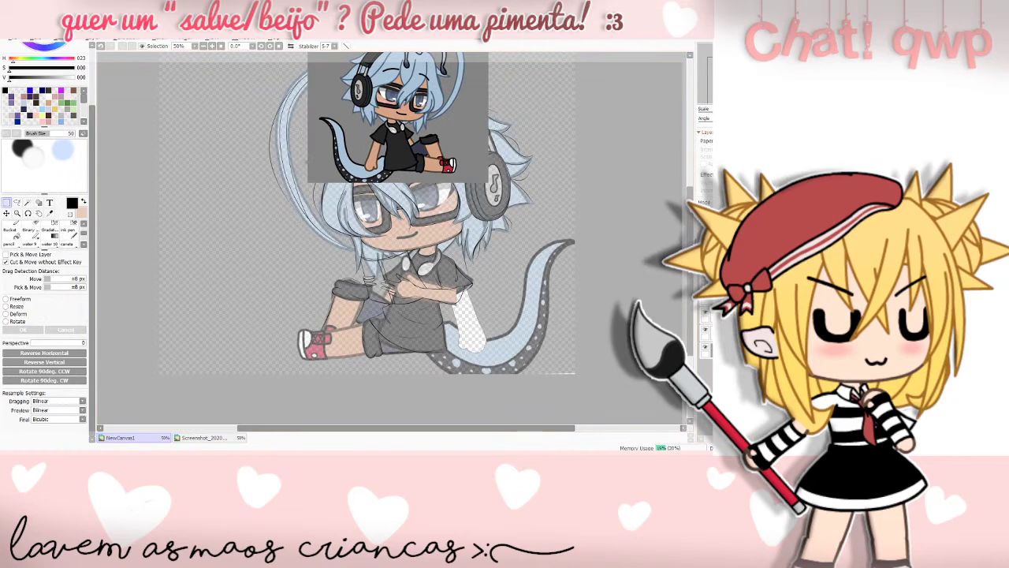
pyautogui.hotkey('ctrl', 'z')
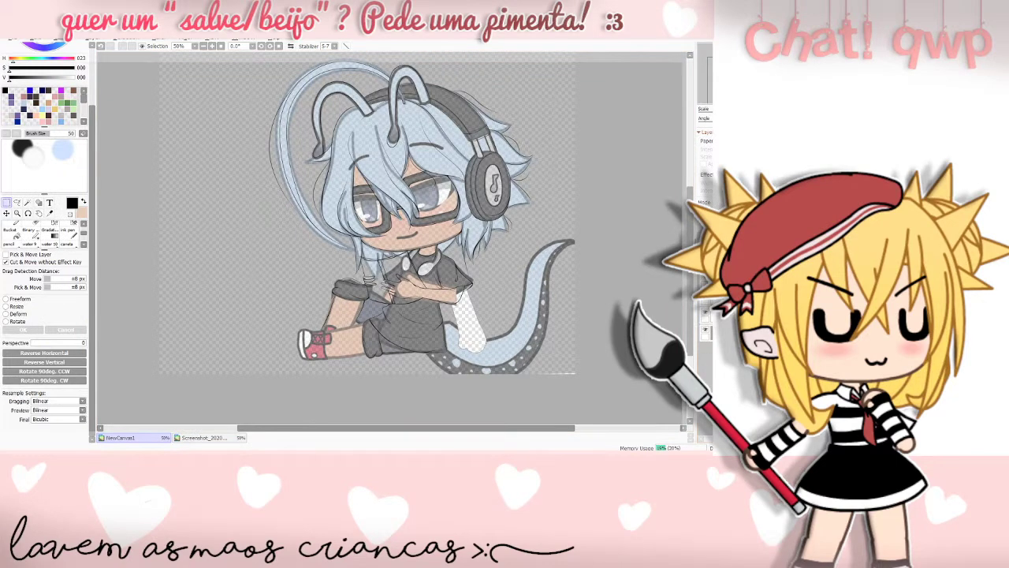
# - Inspect the whole character's line art with the faded reference hidden and shown again
pyautogui.click(706, 331)
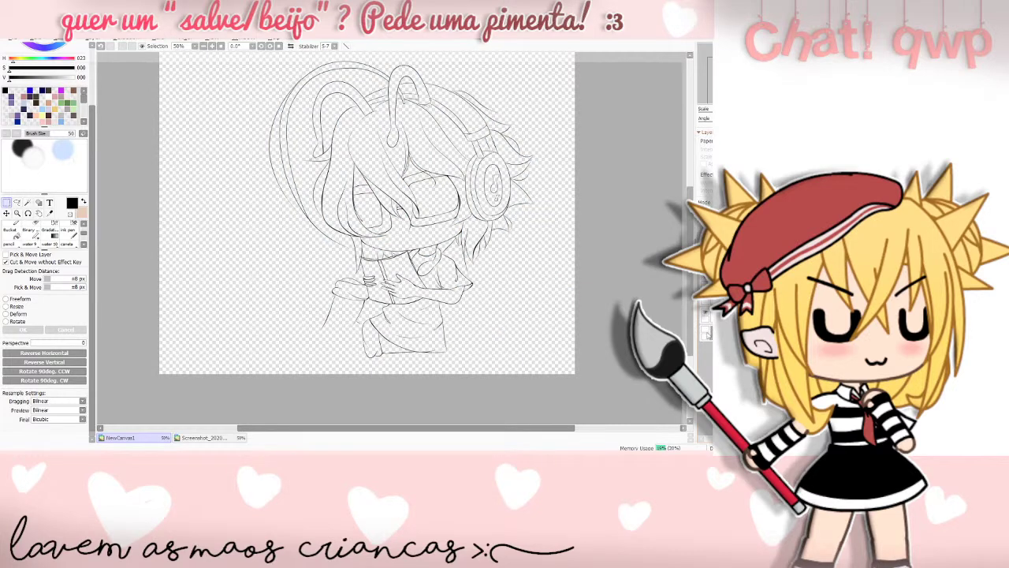
pyautogui.click(706, 334)
pyautogui.scroll(-1, 392, 239)
pyautogui.scroll(2, 391, 238)
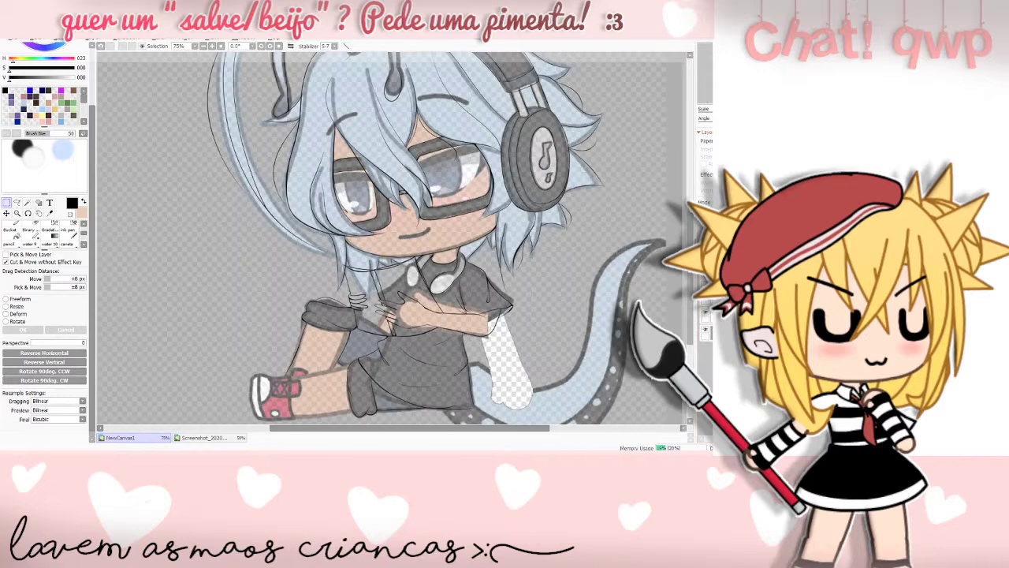
pyautogui.hotkey('ctrl', '+')
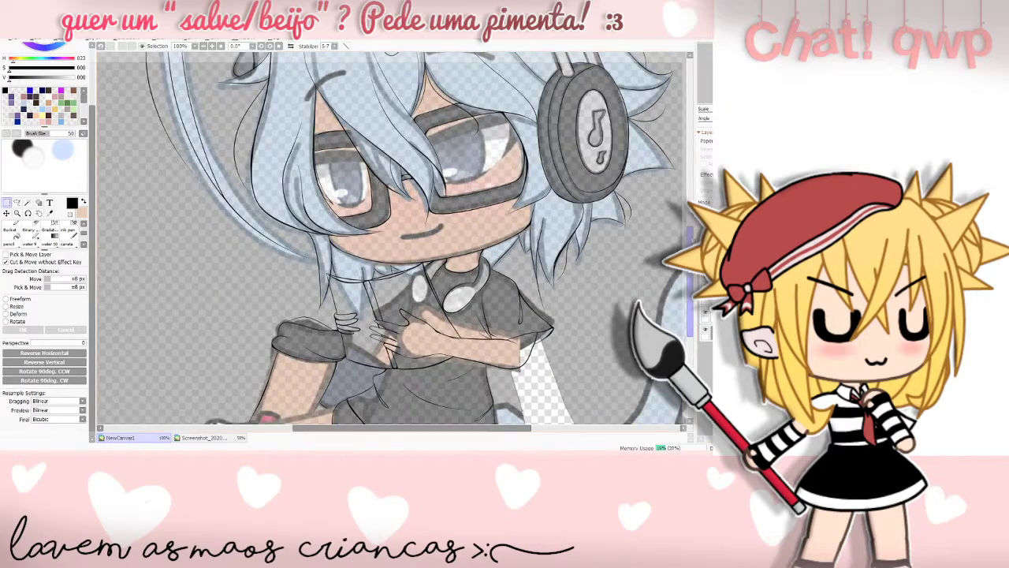
pyautogui.scroll(-3, 392, 237)
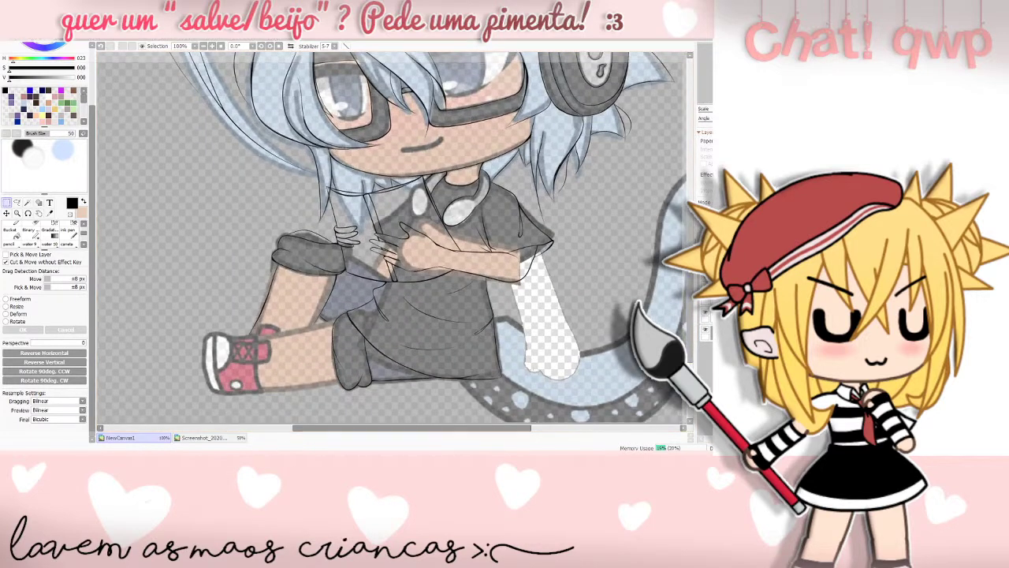
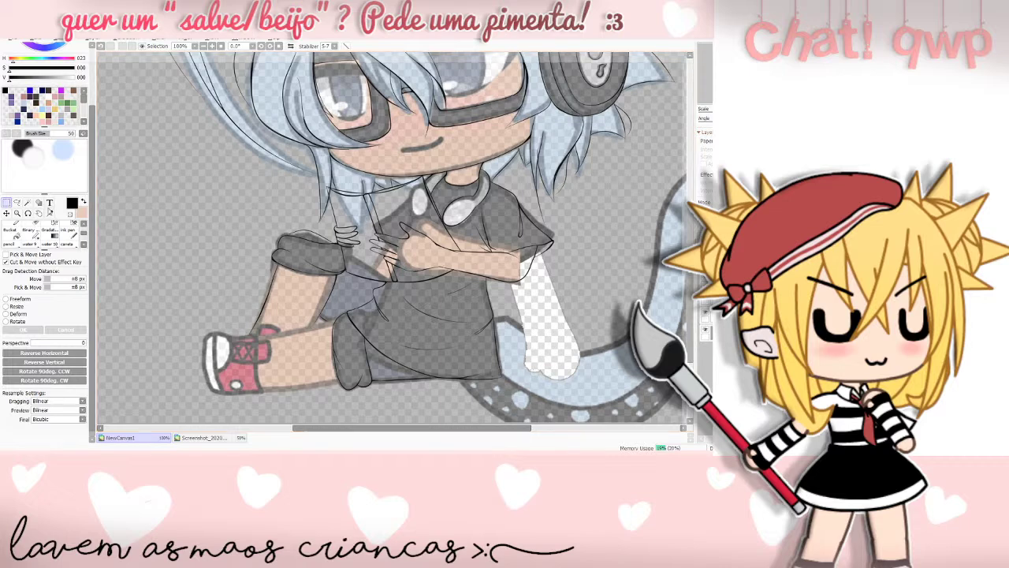
# - Try to ink the upper edge of the outstretched lower leg from the cuff to the shoe
pyautogui.click(66, 243)
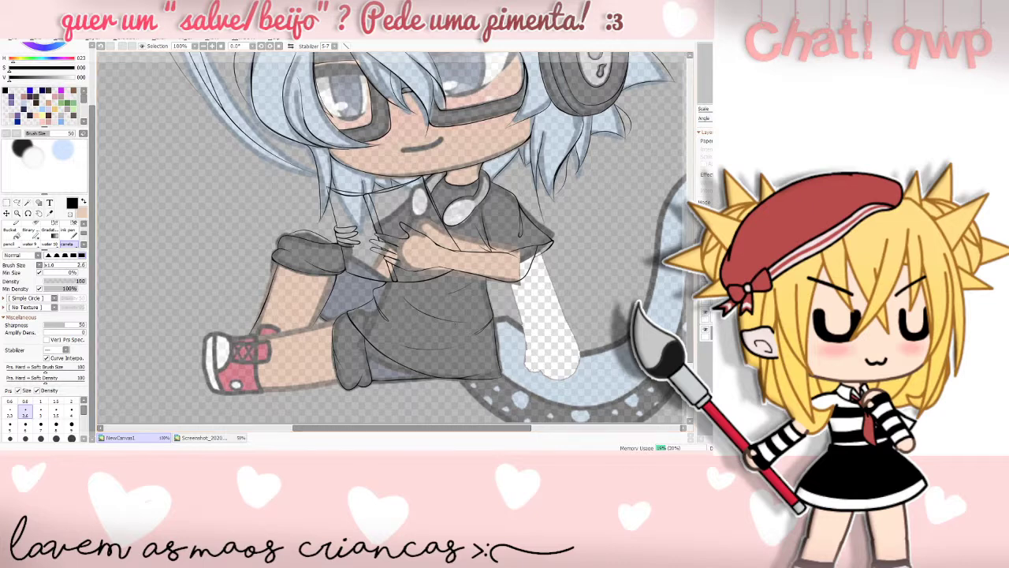
pyautogui.scroll(-3, 555, 261)
pyautogui.scroll(1, 391, 238)
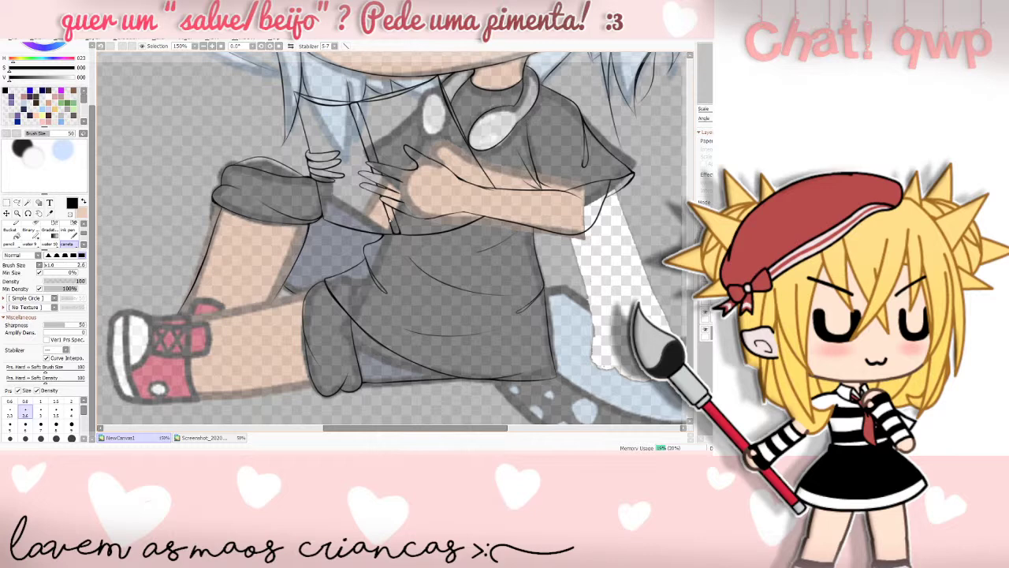
pyautogui.scroll(2, 82, 233)
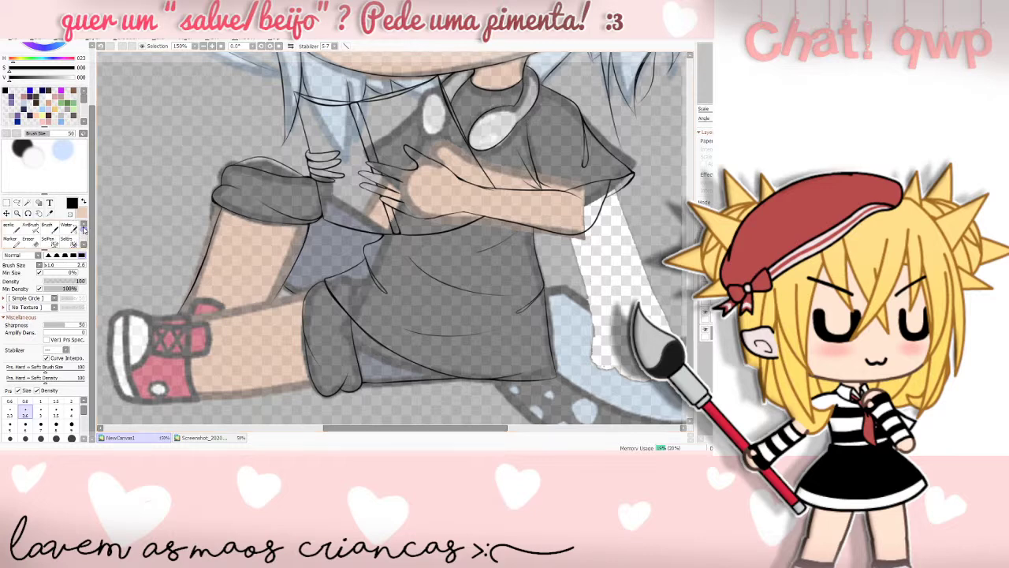
pyautogui.scroll(-1, 82, 411)
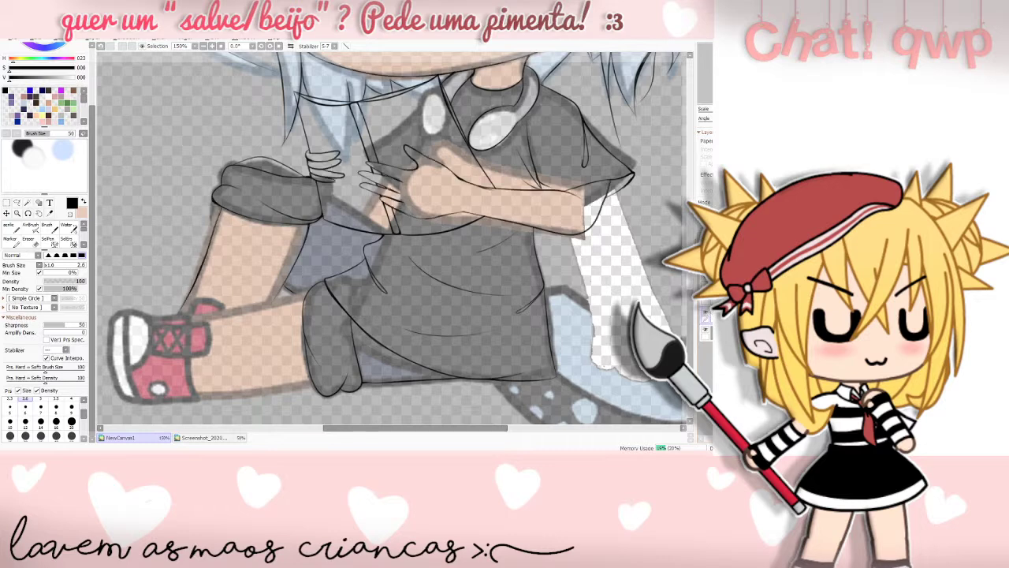
pyautogui.moveTo(404, 428); pyautogui.dragTo(373, 428)
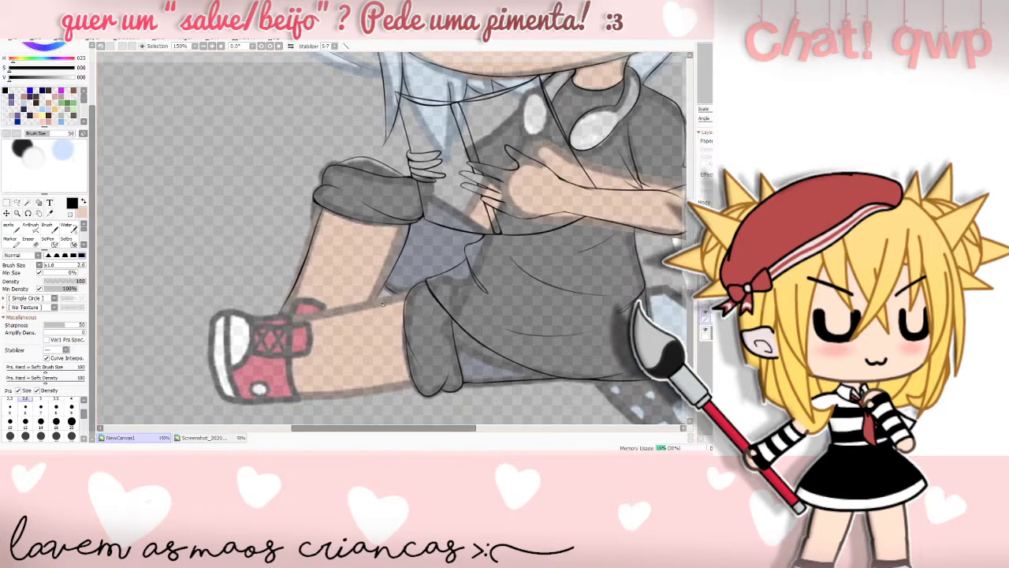
pyautogui.moveTo(411, 295); pyautogui.dragTo(310, 323)
pyautogui.moveTo(464, 430)
pyautogui.mouseDown()
pyautogui.moveTo(507, 434)
pyautogui.moveTo(462, 429)
pyautogui.mouseUp()
pyautogui.hotkey('ctrl', 'z')
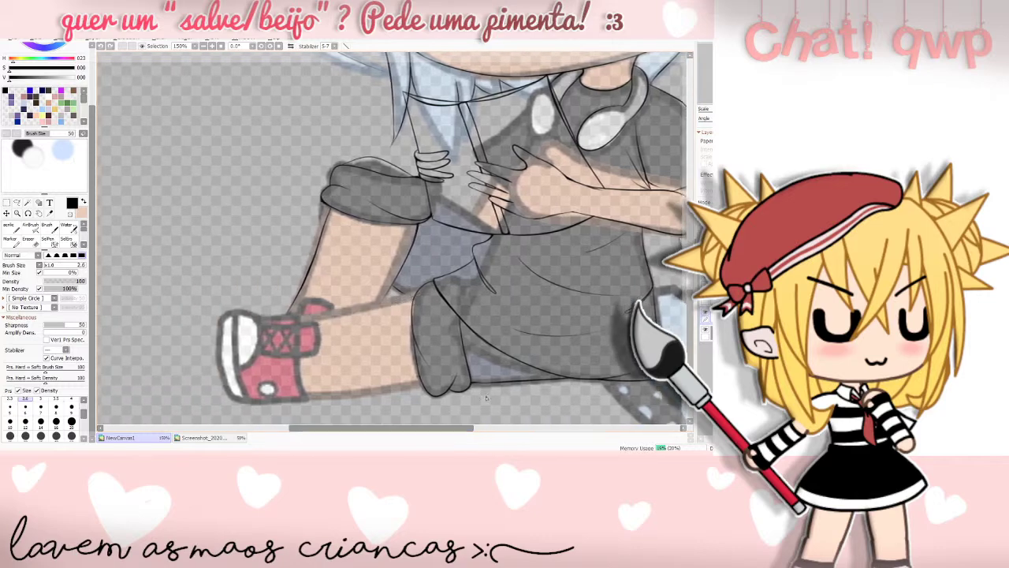
# - Ink the underside of the outstretched lower leg from the cuff to the shoe with the canvas rotated to -90°
pyautogui.press('Delete')
pyautogui.press('Delete')
pyautogui.press('Delete')
pyautogui.press('Delete')
pyautogui.press('Delete')
pyautogui.press('Delete')
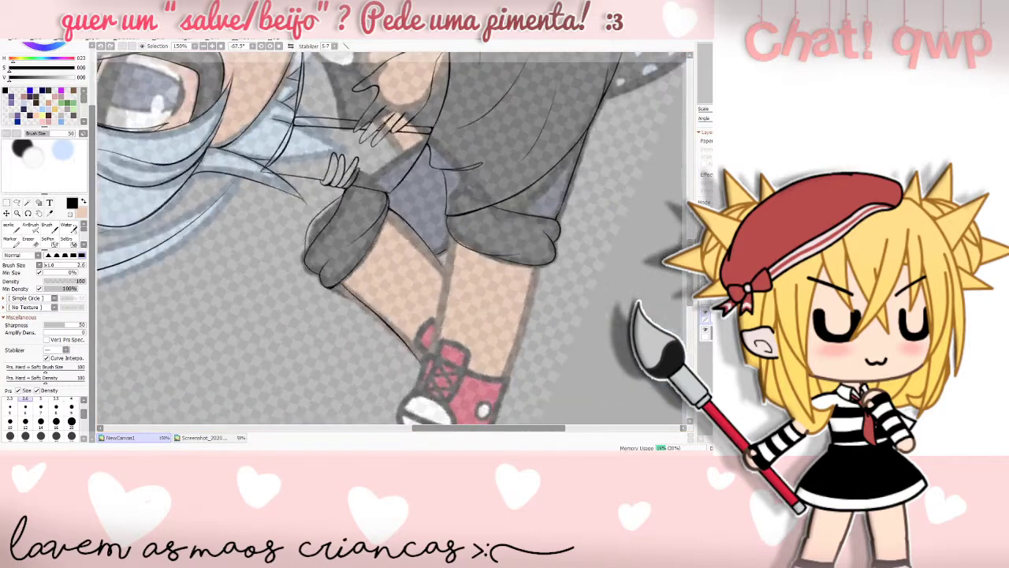
pyautogui.press('Delete')
pyautogui.press('End')
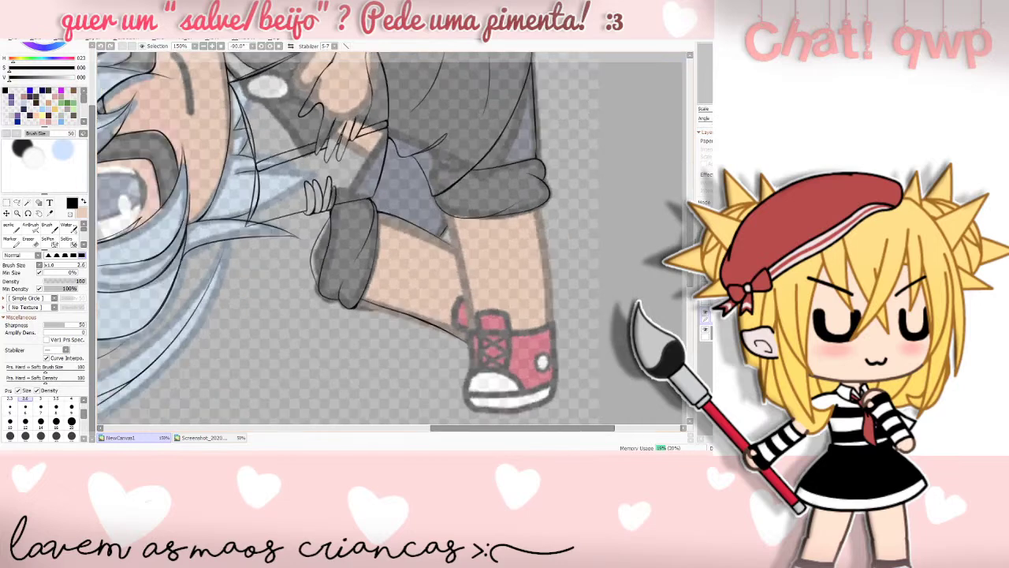
pyautogui.moveTo(505, 428); pyautogui.dragTo(533, 437)
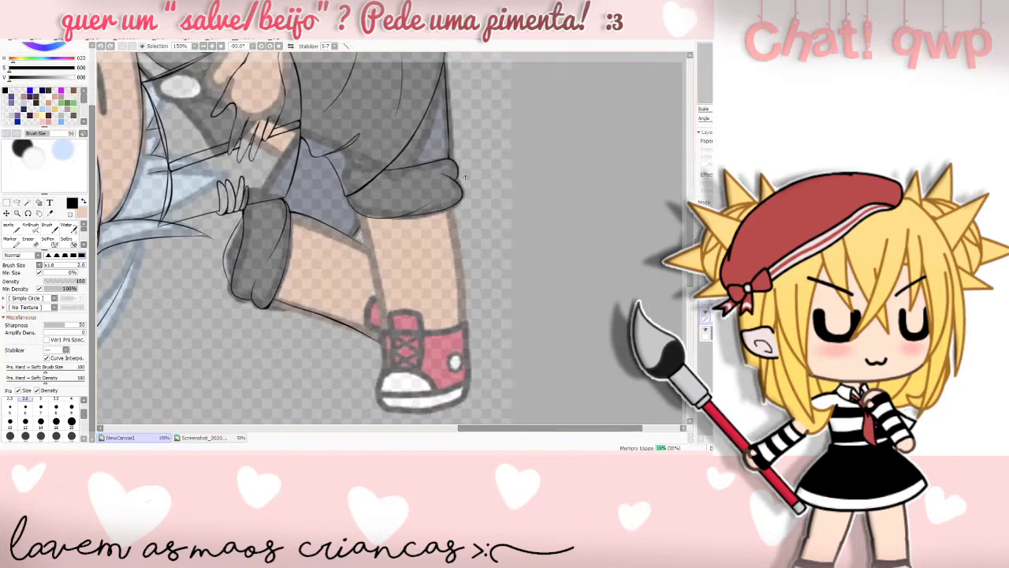
pyautogui.moveTo(453, 208); pyautogui.dragTo(474, 315)
pyautogui.hotkey('ctrl', 'z')
pyautogui.moveTo(453, 208); pyautogui.dragTo(458, 342)
pyautogui.hotkey('ctrl', 'z')
pyautogui.moveTo(455, 208)
pyautogui.mouseDown()
pyautogui.moveTo(467, 235)
pyautogui.moveTo(459, 324)
pyautogui.mouseUp()
pyautogui.hotkey('ctrl', 'z')
pyautogui.moveTo(461, 228); pyautogui.dragTo(461, 325)
pyautogui.hotkey('ctrl', 'z')
pyautogui.moveTo(467, 271); pyautogui.dragTo(465, 323)
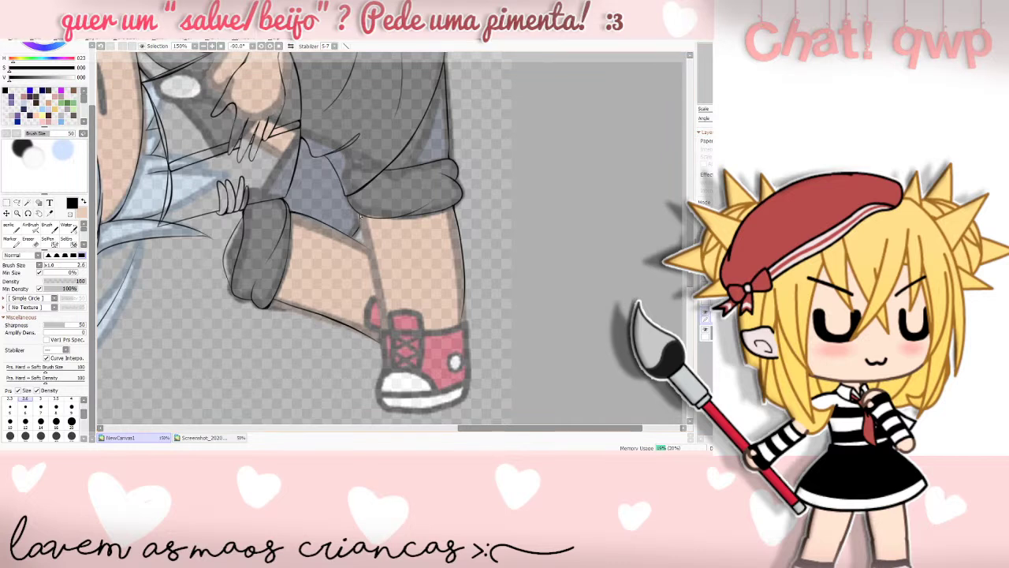
# - Ink the upper edge of the outstretched lower leg in one curve from the cuff to the shoe
pyautogui.moveTo(361, 215); pyautogui.dragTo(376, 260)
pyautogui.moveTo(361, 227); pyautogui.dragTo(389, 309)
pyautogui.hotkey('ctrl', 'z')
pyautogui.moveTo(361, 215); pyautogui.dragTo(378, 302)
pyautogui.hotkey('ctrl', 'z')
pyautogui.moveTo(360, 212); pyautogui.dragTo(388, 329)
pyautogui.press('e')
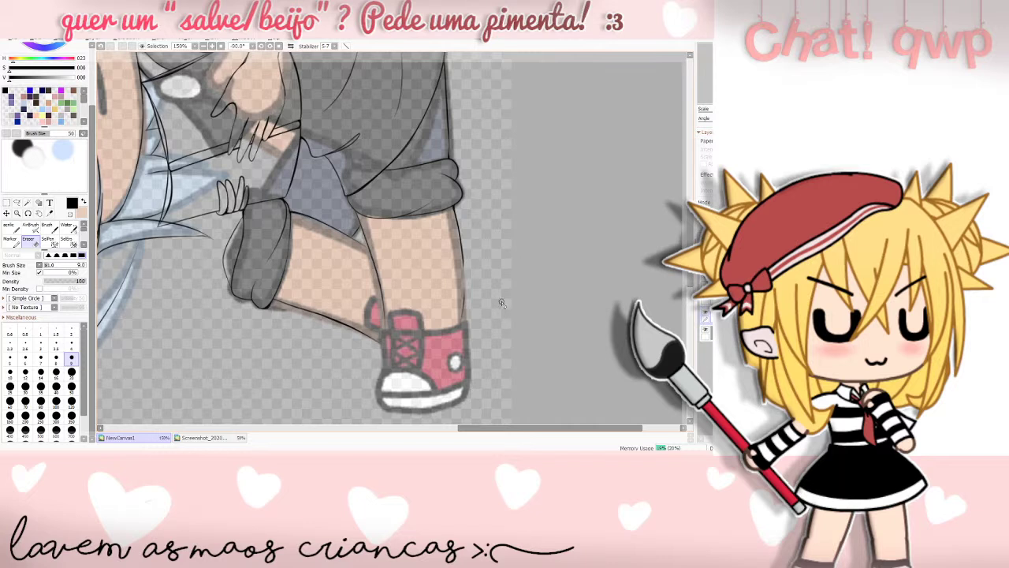
pyautogui.hotkey('ctrl', 'z')
pyautogui.click(15, 229)
pyautogui.scroll(-5, 48, 235)
pyautogui.click(74, 232)
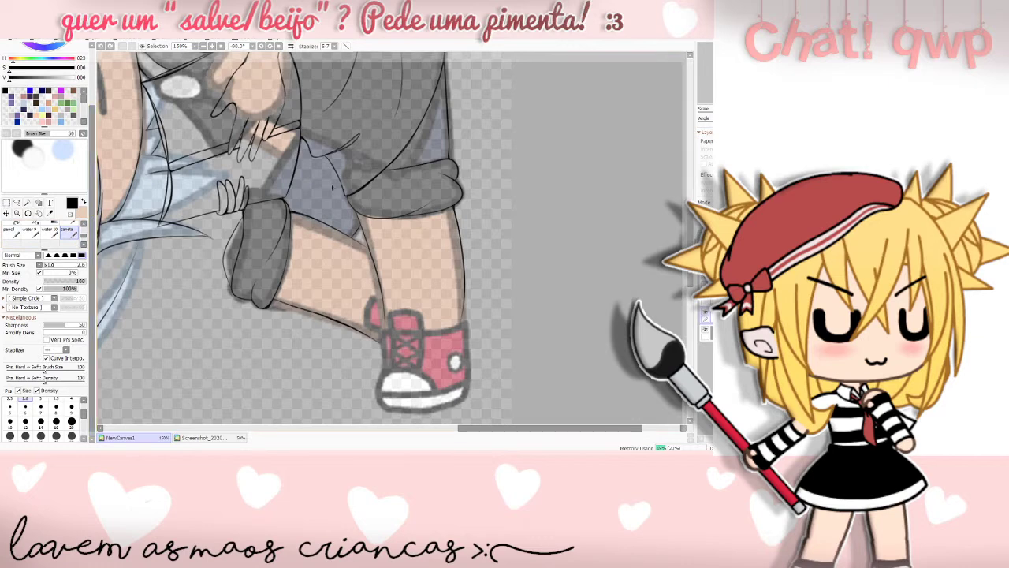
# - Try to touch up the outstretched leg's lines where they meet the cuff and the shoe
pyautogui.moveTo(354, 208); pyautogui.dragTo(364, 232)
pyautogui.hotkey('ctrl', 'z')
pyautogui.moveTo(355, 209); pyautogui.dragTo(365, 233)
pyautogui.hotkey('ctrl', 'z')
pyautogui.hotkey('ctrl', 'z')
pyautogui.moveTo(464, 311); pyautogui.dragTo(463, 325)
pyautogui.hotkey('ctrl', 'z')
pyautogui.hotkey('ctrl', 'z')
# - Examine the inked lines of both lower legs with the reference hidden and shown
pyautogui.click(704, 330)
pyautogui.click(706, 331)
pyautogui.moveTo(84, 236); pyautogui.dragTo(83, 226)
pyautogui.click(32, 239)
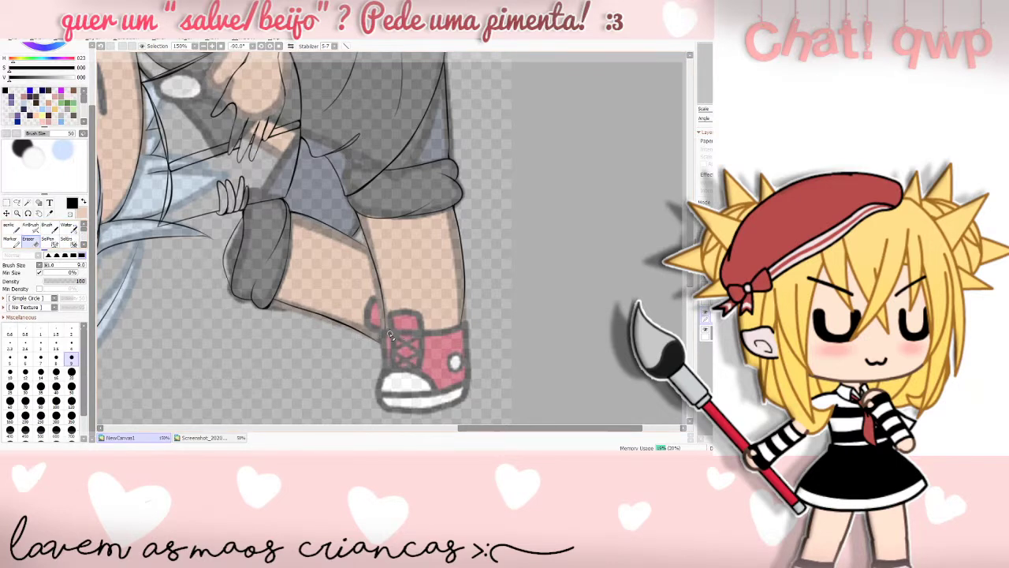
pyautogui.scroll(-2, 85, 235)
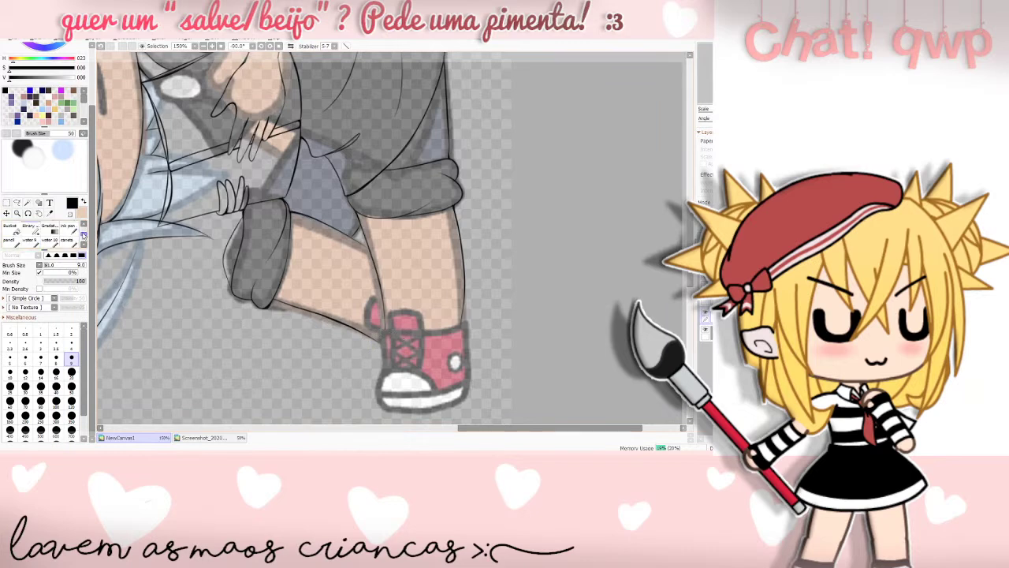
pyautogui.click(69, 239)
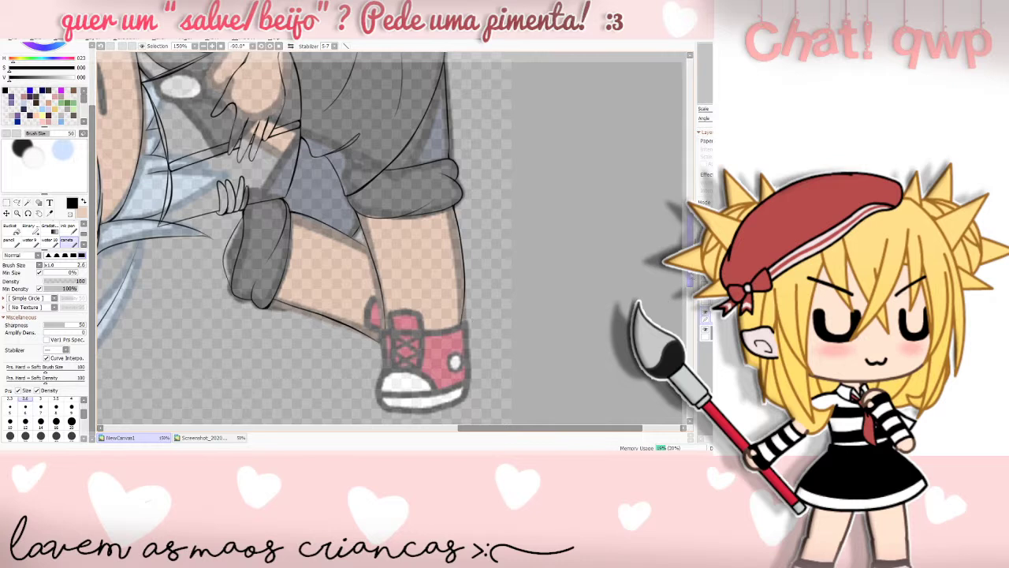
pyautogui.scroll(-2, 687, 286)
pyautogui.scroll(3, 691, 286)
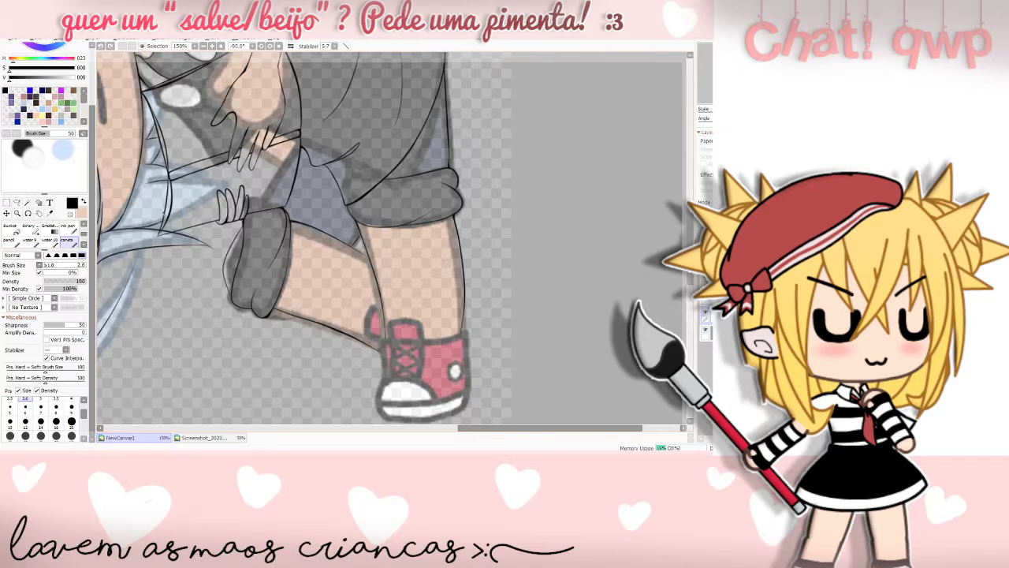
pyautogui.click(735, 300)
pyautogui.click(705, 295)
pyautogui.click(705, 295)
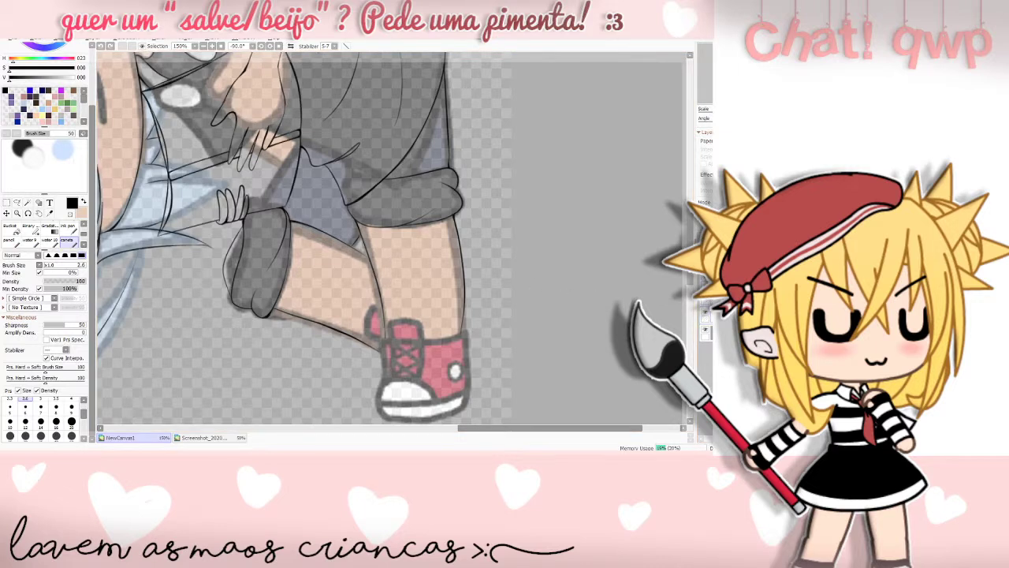
# - Examine the line art around the face and hair by toggling layer visibility
pyautogui.moveTo(690, 245)
pyautogui.mouseDown()
pyautogui.moveTo(690, 187)
pyautogui.moveTo(690, 232)
pyautogui.mouseUp()
pyautogui.moveTo(488, 429); pyautogui.dragTo(360, 430)
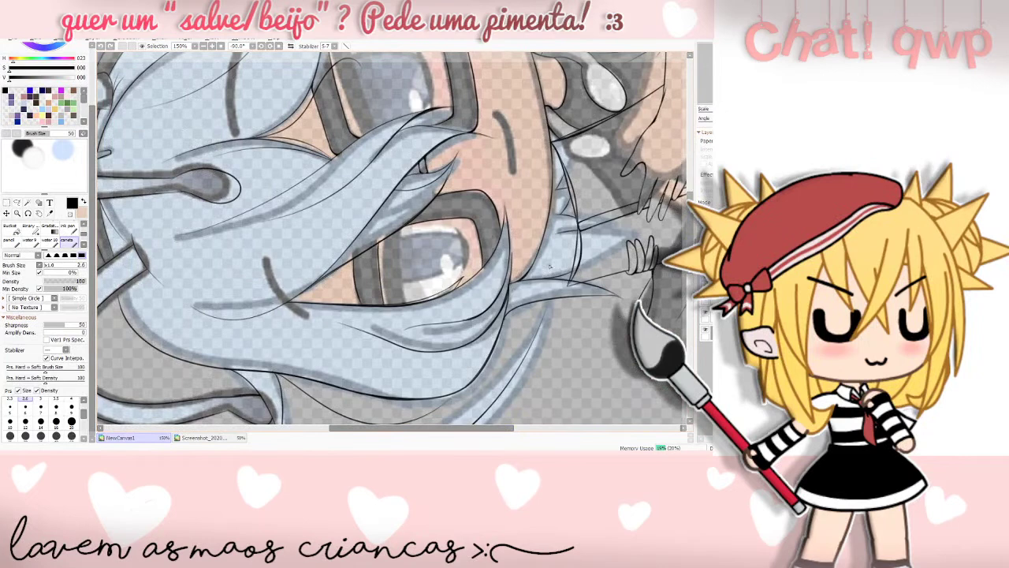
pyautogui.click(706, 314)
pyautogui.click(706, 314)
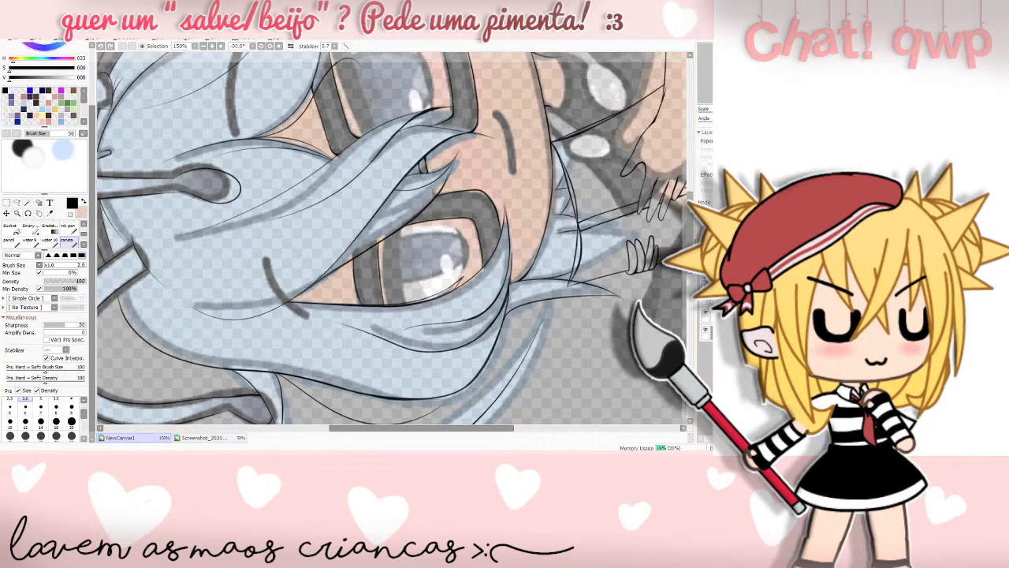
# - Try to ink a short stroke on the shoe where its tongue meets the ankle
pyautogui.moveTo(422, 428); pyautogui.dragTo(528, 428)
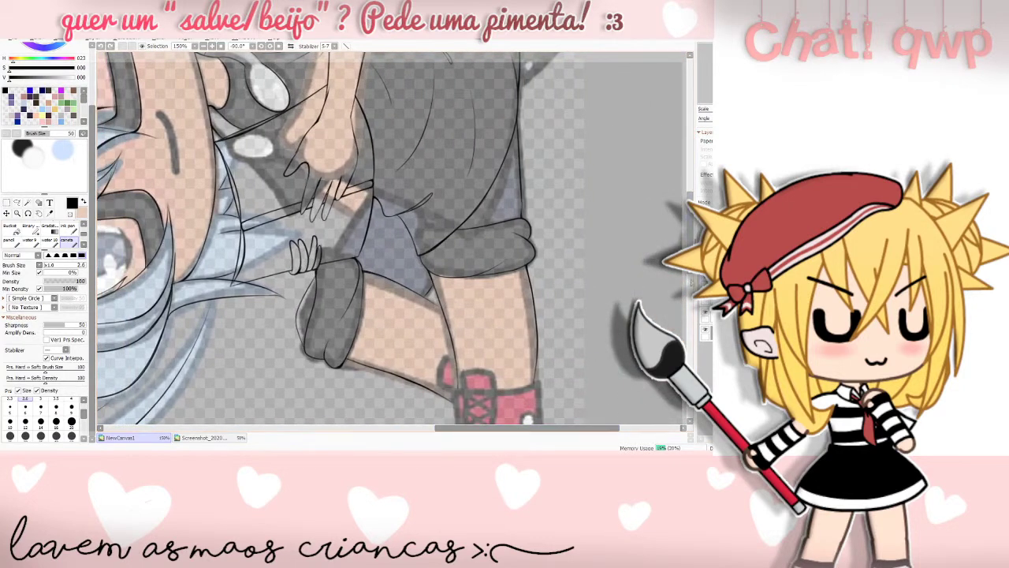
pyautogui.scroll(-3, 434, 260)
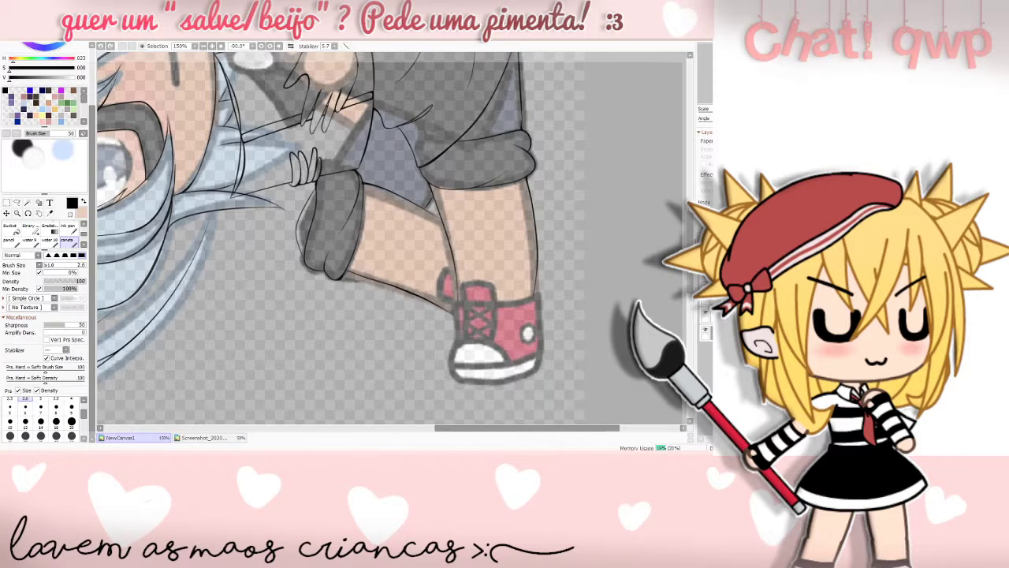
pyautogui.moveTo(458, 300)
pyautogui.mouseDown()
pyautogui.moveTo(448, 297)
pyautogui.moveTo(450, 269)
pyautogui.moveTo(438, 280)
pyautogui.moveTo(453, 299)
pyautogui.mouseUp()
pyautogui.hotkey('ctrl', 'z')
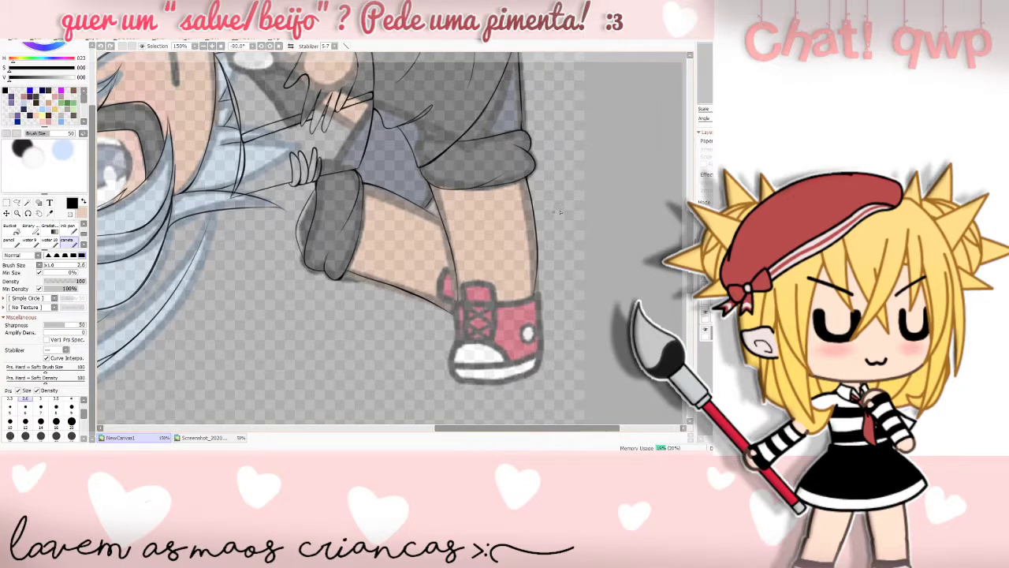
# - Try to ink a short stroke where the bent leg meets the top of the shoe
pyautogui.press('End')
pyautogui.press('End')
pyautogui.press('End')
pyautogui.press('End')
pyautogui.press('End')
pyautogui.press('End')
pyautogui.press('End')
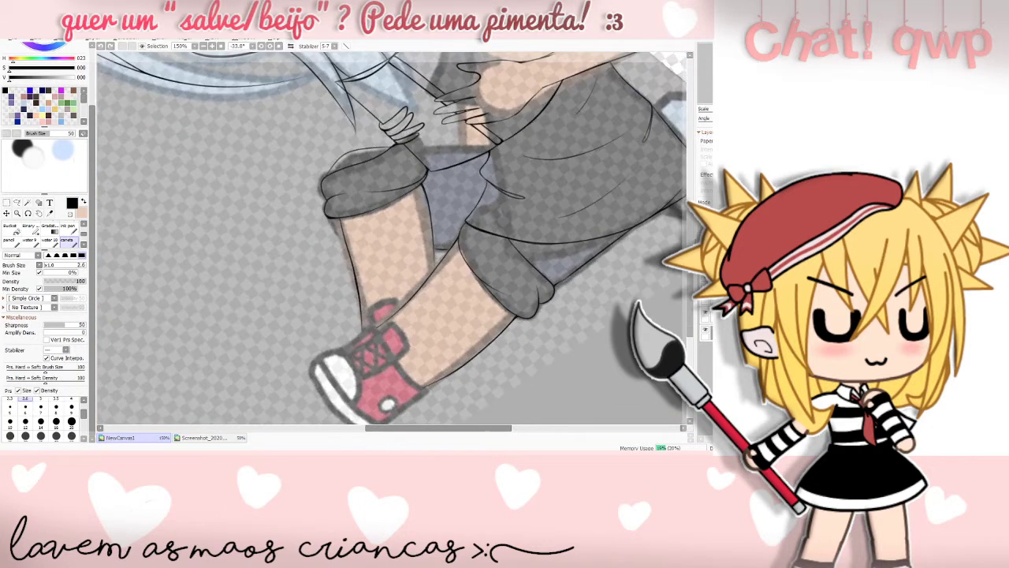
pyautogui.press('End')
pyautogui.press('End')
pyautogui.press('Delete')
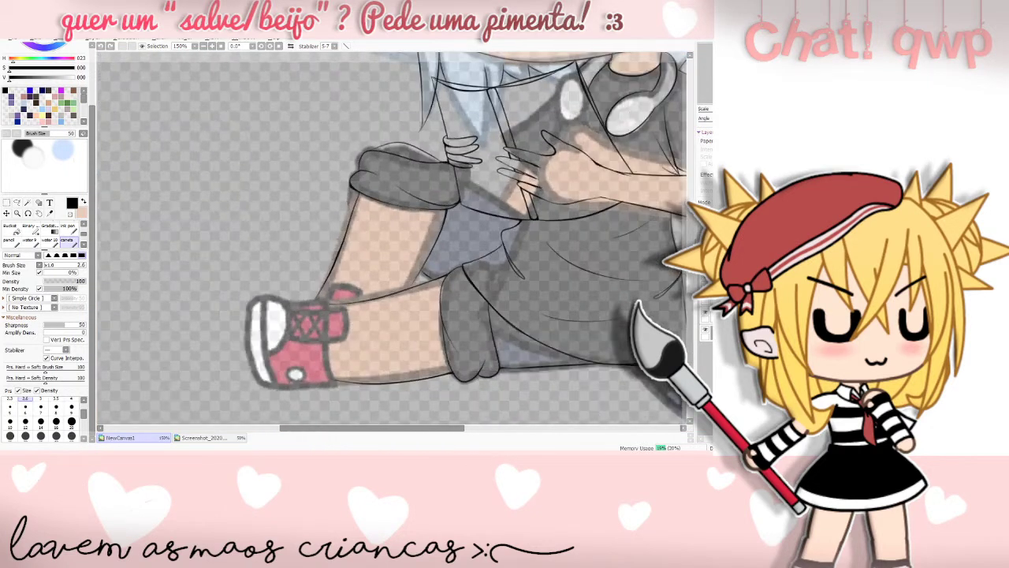
pyautogui.moveTo(327, 300)
pyautogui.mouseDown()
pyautogui.moveTo(349, 285)
pyautogui.moveTo(359, 298)
pyautogui.moveTo(347, 287)
pyautogui.moveTo(329, 306)
pyautogui.moveTo(346, 285)
pyautogui.moveTo(361, 291)
pyautogui.moveTo(360, 303)
pyautogui.moveTo(355, 287)
pyautogui.moveTo(331, 285)
pyautogui.moveTo(326, 300)
pyautogui.moveTo(338, 284)
pyautogui.moveTo(363, 295)
pyautogui.moveTo(335, 287)
pyautogui.moveTo(328, 300)
pyautogui.mouseUp()
pyautogui.hotkey('ctrl', 'z')
pyautogui.hotkey('ctrl', 'z')
pyautogui.hotkey('ctrl', 'z')
pyautogui.hotkey('ctrl', 'z')
pyautogui.hotkey('ctrl', 'z')
pyautogui.hotkey('ctrl', 'z')
# - Test curved freehand strokes on the empty canvas beside the shoe with the stabilizer at 0, undo them and restore S-7
pyautogui.moveTo(342, 428); pyautogui.dragTo(282, 443)
pyautogui.moveTo(218, 208)
pyautogui.mouseDown()
pyautogui.moveTo(188, 183)
pyautogui.moveTo(232, 237)
pyautogui.moveTo(182, 180)
pyautogui.moveTo(210, 264)
pyautogui.moveTo(192, 265)
pyautogui.moveTo(205, 269)
pyautogui.mouseUp()
pyautogui.hotkey('ctrl', 'z')
pyautogui.hotkey('ctrl', 'z')
pyautogui.click(335, 47)
pyautogui.click(328, 55)
pyautogui.moveTo(332, 95)
pyautogui.mouseDown()
pyautogui.moveTo(291, 94)
pyautogui.moveTo(338, 132)
pyautogui.moveTo(339, 236)
pyautogui.moveTo(309, 280)
pyautogui.moveTo(366, 230)
pyautogui.mouseUp()
pyautogui.hotkey('ctrl', 'z')
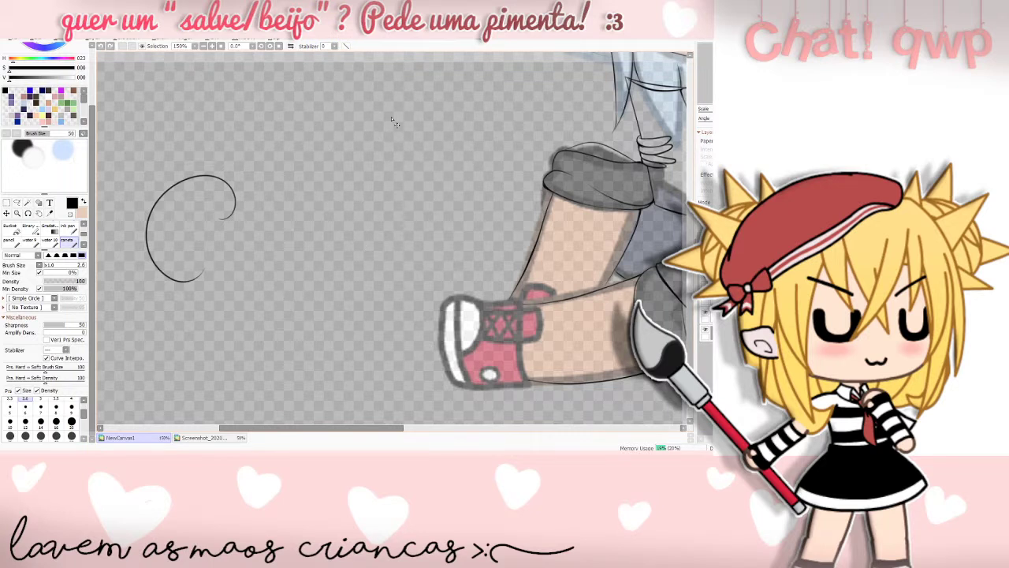
pyautogui.click(325, 232)
pyautogui.moveTo(220, 268)
pyautogui.mouseDown()
pyautogui.moveTo(253, 287)
pyautogui.moveTo(236, 270)
pyautogui.moveTo(237, 298)
pyautogui.moveTo(241, 265)
pyautogui.moveTo(271, 286)
pyautogui.mouseUp()
pyautogui.click(277, 263)
pyautogui.hotkey('ctrl', 'z')
pyautogui.click(277, 268)
pyautogui.click(321, 285)
pyautogui.click(321, 273)
pyautogui.moveTo(332, 255); pyautogui.dragTo(330, 293)
pyautogui.hotkey('ctrl', 'z')
pyautogui.hotkey('ctrl', 'z')
pyautogui.hotkey('ctrl', 'z')
pyautogui.hotkey('ctrl', 'z')
pyautogui.hotkey('ctrl', 'z')
pyautogui.hotkey('ctrl', 'z')
pyautogui.hotkey('ctrl', 'z')
pyautogui.hotkey('ctrl', 'z')
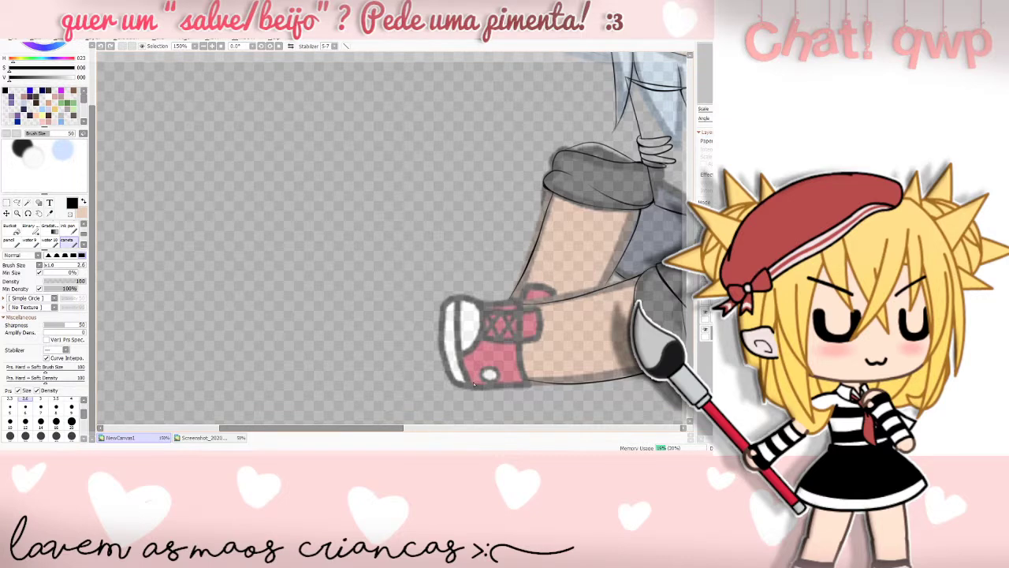
# - Ink the rounded red shoe flap that shows behind the front ankle
pyautogui.moveTo(374, 428); pyautogui.dragTo(402, 428)
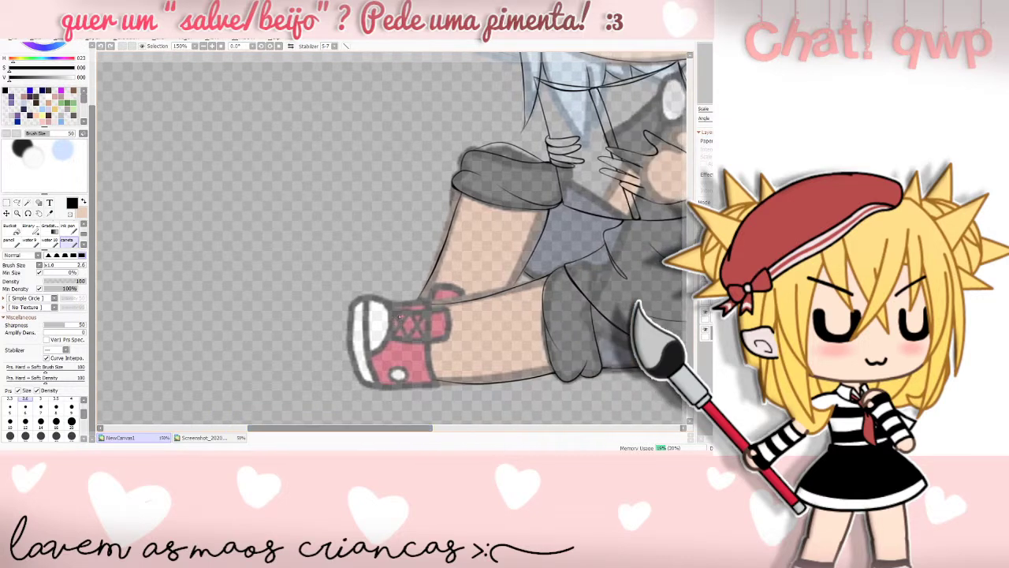
pyautogui.moveTo(463, 301)
pyautogui.mouseDown()
pyautogui.moveTo(433, 286)
pyautogui.moveTo(424, 308)
pyautogui.moveTo(440, 307)
pyautogui.moveTo(431, 302)
pyautogui.moveTo(436, 286)
pyautogui.moveTo(465, 292)
pyautogui.moveTo(462, 305)
pyautogui.moveTo(431, 306)
pyautogui.moveTo(433, 286)
pyautogui.moveTo(462, 301)
pyautogui.mouseUp()
pyautogui.hotkey('ctrl', 'z')
pyautogui.hotkey('ctrl', 'z')
pyautogui.hotkey('ctrl', 'z')
pyautogui.moveTo(431, 304); pyautogui.dragTo(434, 295)
pyautogui.scroll(2, 36, 229)
pyautogui.click(28, 236)
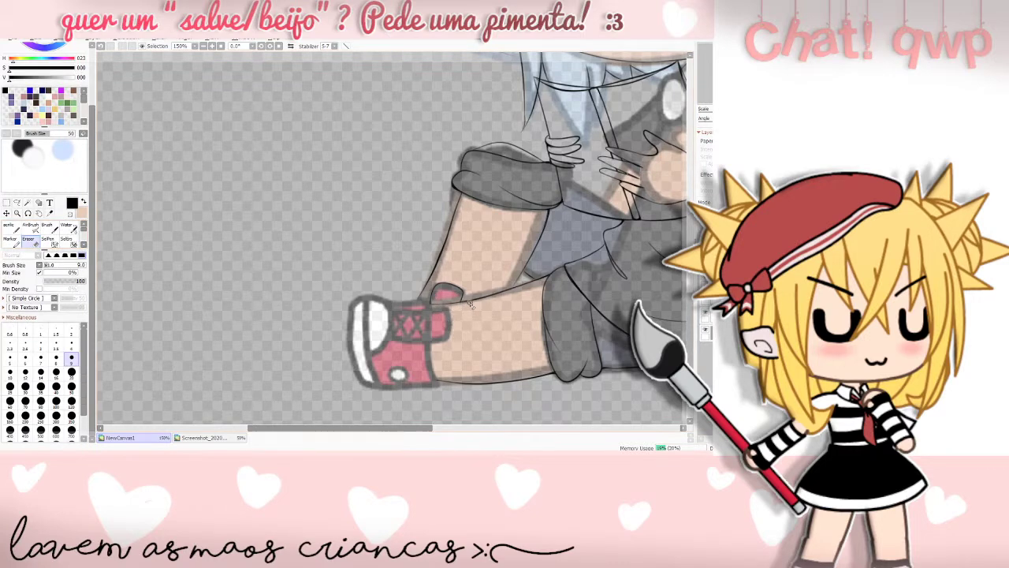
pyautogui.scroll(-2, 79, 237)
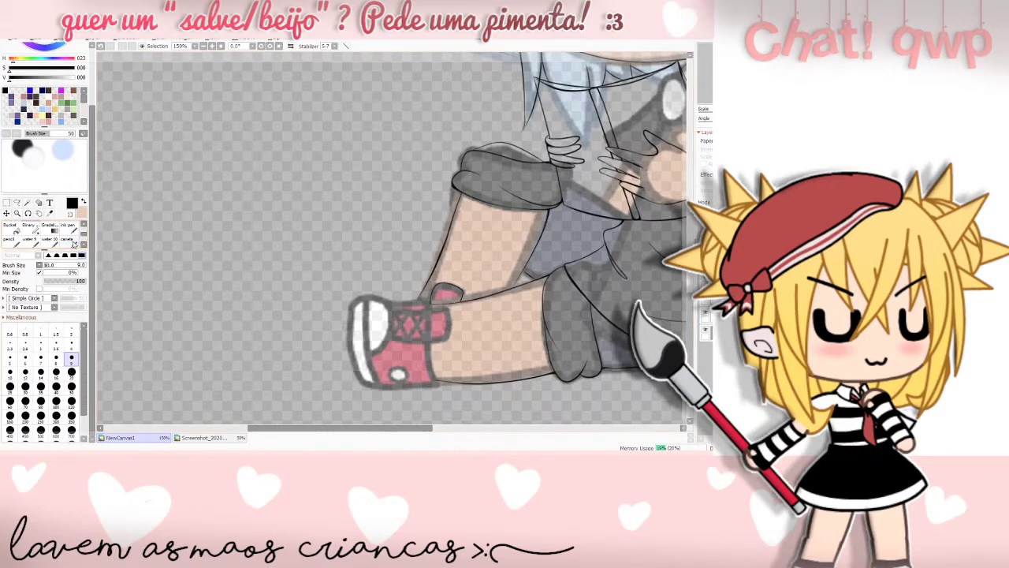
pyautogui.click(72, 240)
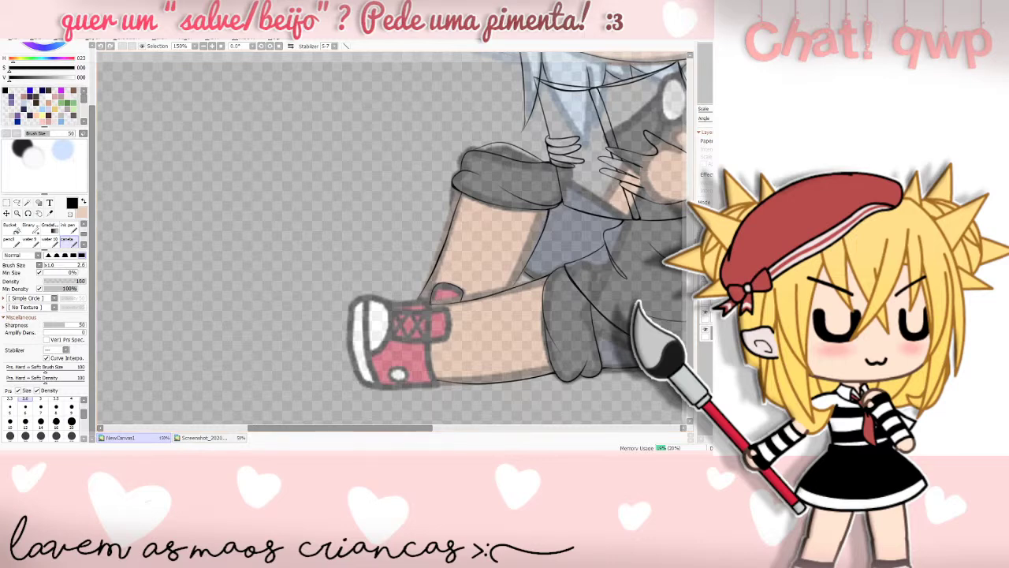
# - Ink the upper edge of the front shoe from the ankle towards the toe, redoing strokes until they fit the reference
pyautogui.click(704, 278)
pyautogui.hotkey('ctrl', 'y')
pyautogui.hotkey('ctrl', 'z')
pyautogui.hotkey('ctrl', 'y')
pyautogui.click(705, 294)
pyautogui.click(705, 293)
pyautogui.click(733, 295)
pyautogui.moveTo(430, 299)
pyautogui.mouseDown()
pyautogui.moveTo(380, 305)
pyautogui.moveTo(412, 300)
pyautogui.moveTo(392, 302)
pyautogui.mouseUp()
pyautogui.hotkey('ctrl', 'z')
pyautogui.moveTo(434, 298)
pyautogui.mouseDown()
pyautogui.moveTo(371, 296)
pyautogui.moveTo(352, 315)
pyautogui.mouseUp()
pyautogui.hotkey('ctrl', 'z')
pyautogui.hotkey('ctrl', 'z')
pyautogui.moveTo(431, 299); pyautogui.dragTo(389, 304)
pyautogui.hotkey('ctrl', 'z')
pyautogui.hotkey('ctrl', 'z')
pyautogui.moveTo(431, 298); pyautogui.dragTo(391, 303)
pyautogui.hotkey('ctrl', 'z')
pyautogui.hotkey('ctrl', 'z')
pyautogui.moveTo(432, 304); pyautogui.dragTo(391, 306)
pyautogui.hotkey('ctrl', 'z')
# - Ink the line of the shoe opening across the ankle, from the upper edge down to the heel
pyautogui.moveTo(429, 312); pyautogui.dragTo(433, 365)
pyautogui.hotkey('ctrl', 'z')
pyautogui.moveTo(429, 308); pyautogui.dragTo(437, 381)
pyautogui.hotkey('ctrl', 'z')
pyautogui.moveTo(429, 306)
pyautogui.mouseDown()
pyautogui.moveTo(435, 381)
pyautogui.moveTo(444, 385)
pyautogui.mouseUp()
# - Ink the outer contour of the front shoe around the toe and along its underside to the heel corner
pyautogui.moveTo(393, 304)
pyautogui.mouseDown()
pyautogui.moveTo(358, 316)
pyautogui.moveTo(401, 304)
pyautogui.moveTo(362, 296)
pyautogui.moveTo(354, 357)
pyautogui.mouseUp()
pyautogui.hotkey('ctrl', 'z')
pyautogui.hotkey('ctrl', 'z')
pyautogui.moveTo(377, 297)
pyautogui.mouseDown()
pyautogui.moveTo(345, 305)
pyautogui.moveTo(362, 387)
pyautogui.moveTo(362, 372)
pyautogui.moveTo(366, 389)
pyautogui.moveTo(443, 383)
pyautogui.moveTo(353, 386)
pyautogui.moveTo(436, 384)
pyautogui.mouseUp()
pyautogui.hotkey('ctrl', 'z')
pyautogui.hotkey('ctrl', 'z')
pyautogui.hotkey('ctrl', 'z')
pyautogui.moveTo(362, 383); pyautogui.dragTo(440, 386)
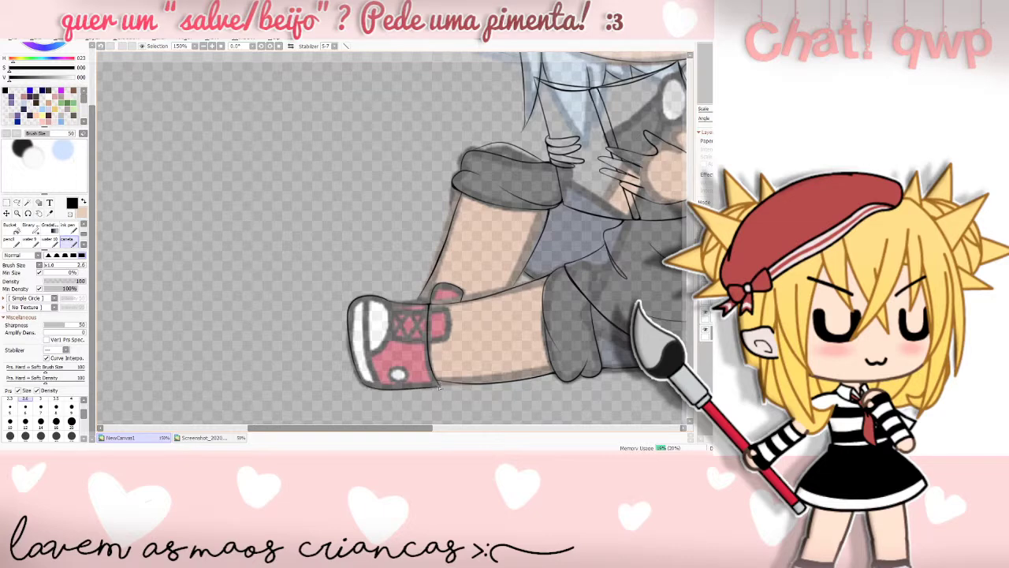
pyautogui.hotkey('ctrl', 'z')
pyautogui.hotkey('ctrl', 'z')
pyautogui.moveTo(438, 385); pyautogui.dragTo(443, 383)
# - Check the line art without the reference and clean up the shoe's lower heel corner with the eraser and pen
pyautogui.click(707, 332)
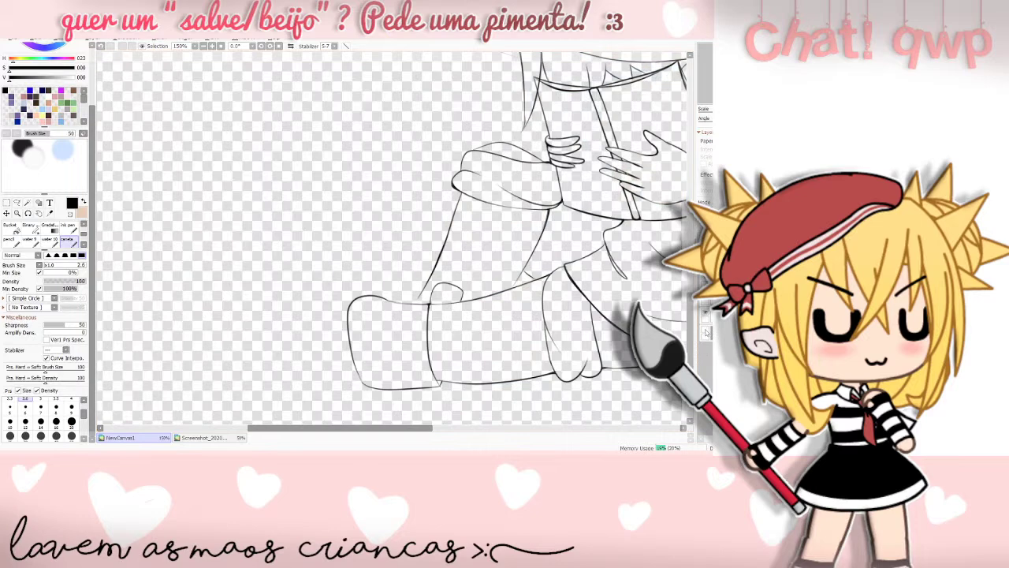
pyautogui.click(707, 332)
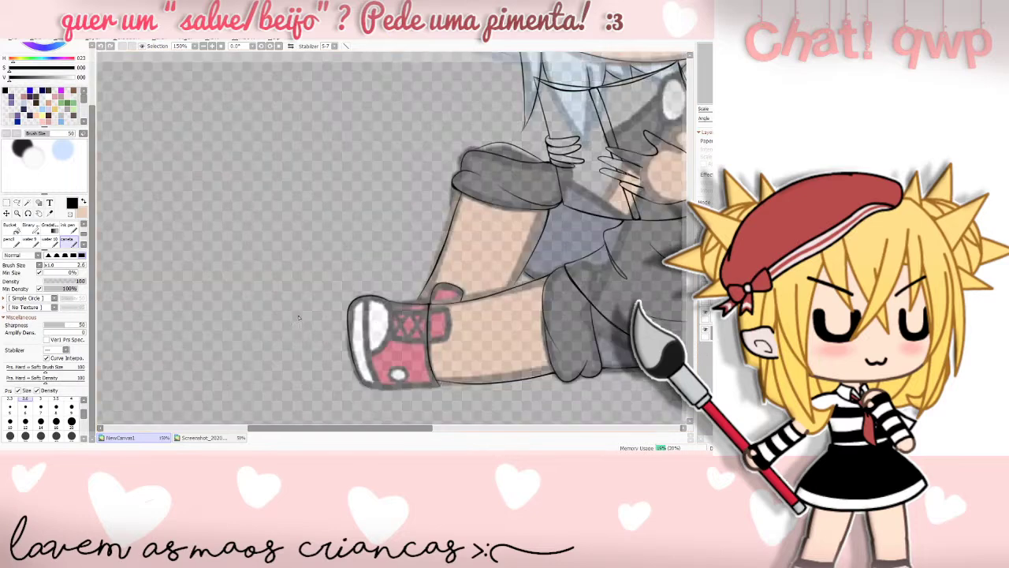
pyautogui.click(32, 229)
pyautogui.click(15, 229)
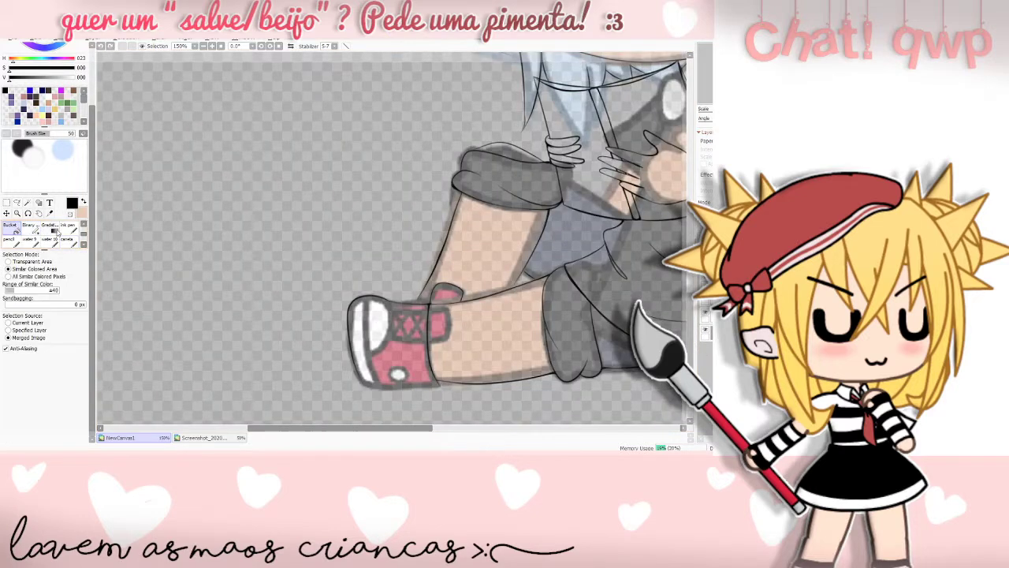
pyautogui.moveTo(84, 237); pyautogui.dragTo(84, 230)
pyautogui.click(34, 240)
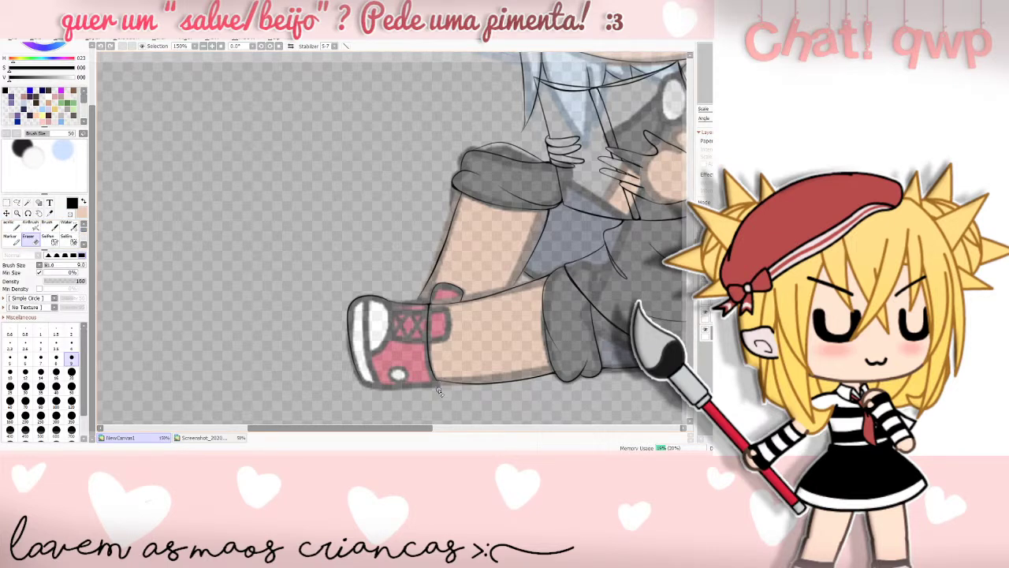
pyautogui.click(11, 228)
pyautogui.scroll(-3, 79, 233)
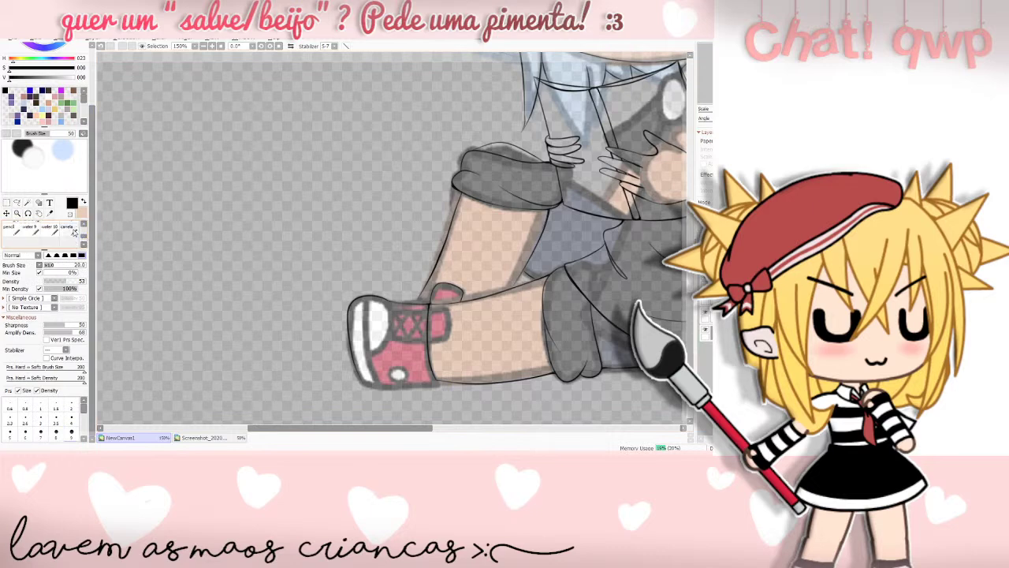
pyautogui.click(70, 230)
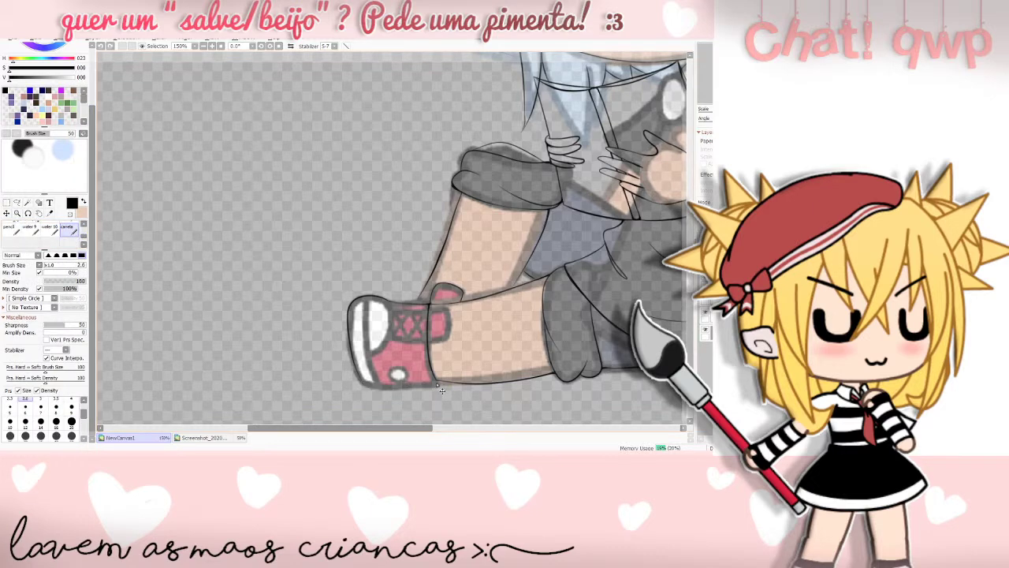
pyautogui.moveTo(438, 384)
pyautogui.mouseDown()
pyautogui.moveTo(370, 385)
pyautogui.moveTo(444, 386)
pyautogui.moveTo(442, 395)
pyautogui.mouseUp()
# - Ink the inner line separating the white sole from the rest of the front shoe
pyautogui.moveTo(369, 299); pyautogui.dragTo(372, 373)
pyautogui.hotkey('ctrl', 'z')
pyautogui.moveTo(367, 297)
pyautogui.mouseDown()
pyautogui.moveTo(361, 363)
pyautogui.moveTo(383, 388)
pyautogui.mouseUp()
pyautogui.hotkey('ctrl', 'z')
pyautogui.hotkey('ctrl', 'z')
pyautogui.moveTo(370, 354)
pyautogui.mouseDown()
pyautogui.moveTo(388, 301)
pyautogui.moveTo(392, 316)
pyautogui.moveTo(369, 353)
pyautogui.moveTo(389, 330)
pyautogui.moveTo(389, 303)
pyautogui.moveTo(390, 336)
pyautogui.mouseUp()
pyautogui.hotkey('ctrl', 'z')
pyautogui.hotkey('ctrl', 'z')
pyautogui.hotkey('ctrl', 'z')
pyautogui.hotkey('ctrl', 'z')
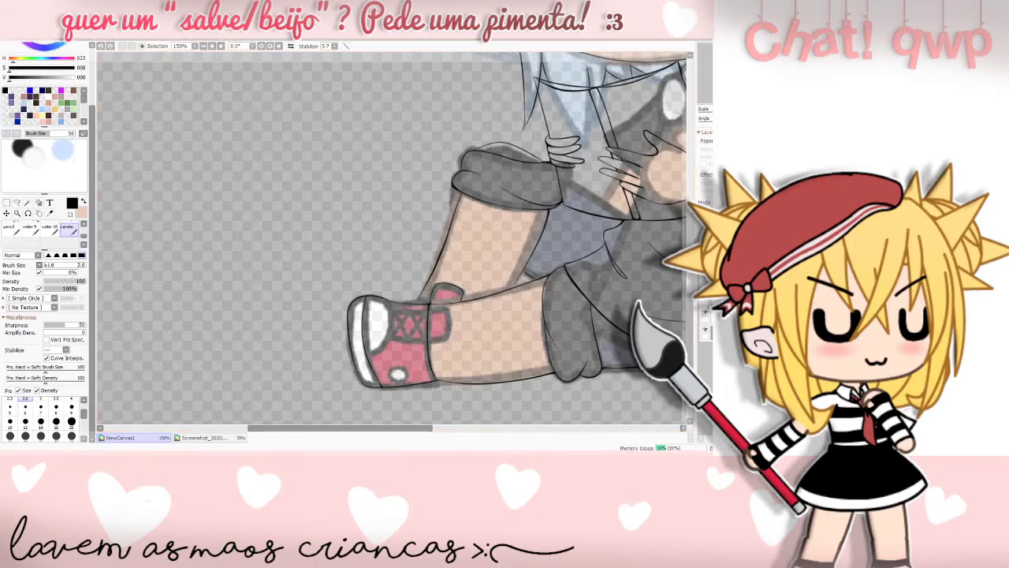
# - Ink the curved edge of the white toe cap and the small round patch on the shoe's side
pyautogui.moveTo(391, 303); pyautogui.dragTo(390, 341)
pyautogui.hotkey('ctrl', 'z')
pyautogui.moveTo(384, 298)
pyautogui.mouseDown()
pyautogui.moveTo(392, 309)
pyautogui.moveTo(368, 357)
pyautogui.moveTo(387, 300)
pyautogui.moveTo(394, 318)
pyautogui.moveTo(369, 362)
pyautogui.moveTo(393, 320)
pyautogui.moveTo(387, 304)
pyautogui.moveTo(393, 319)
pyautogui.moveTo(368, 358)
pyautogui.moveTo(394, 335)
pyautogui.moveTo(386, 301)
pyautogui.moveTo(393, 323)
pyautogui.moveTo(370, 361)
pyautogui.mouseUp()
pyautogui.hotkey('ctrl', 'z')
pyautogui.hotkey('ctrl', 'z')
pyautogui.hotkey('ctrl', 'z')
pyautogui.hotkey('ctrl', 'z')
pyautogui.hotkey('ctrl', 'z')
pyautogui.hotkey('ctrl', 'z')
pyautogui.hotkey('ctrl', 'z')
pyautogui.moveTo(375, 355)
pyautogui.mouseDown()
pyautogui.moveTo(384, 380)
pyautogui.moveTo(409, 382)
pyautogui.moveTo(405, 368)
pyautogui.moveTo(388, 369)
pyautogui.moveTo(402, 388)
pyautogui.moveTo(412, 375)
pyautogui.moveTo(402, 368)
pyautogui.moveTo(393, 384)
pyautogui.moveTo(401, 365)
pyautogui.mouseUp()
pyautogui.hotkey('ctrl', 'z')
pyautogui.hotkey('ctrl', 'z')
pyautogui.hotkey('ctrl', 'z')
pyautogui.hotkey('ctrl', 'z')
pyautogui.hotkey('ctrl', 'z')
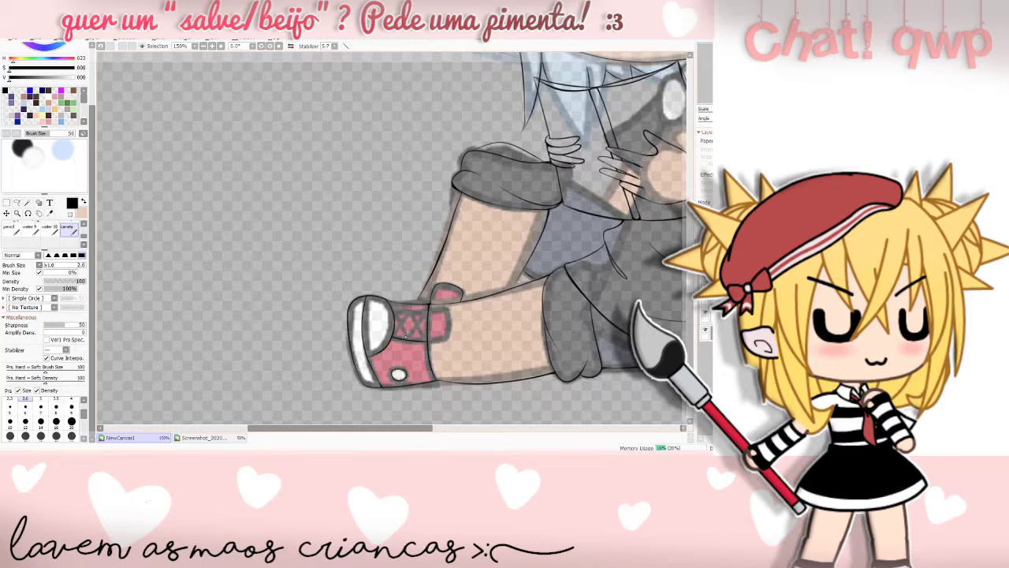
# - Ink the edges of the lacing panel and the rounded shoe tongue overlapping the ankle
pyautogui.moveTo(393, 338); pyautogui.dragTo(426, 342)
pyautogui.hotkey('ctrl', 'z')
pyautogui.hotkey('ctrl', 'z')
pyautogui.moveTo(395, 338); pyautogui.dragTo(405, 340)
pyautogui.hotkey('ctrl', 'z')
pyautogui.moveTo(429, 311)
pyautogui.mouseDown()
pyautogui.moveTo(447, 308)
pyautogui.moveTo(450, 328)
pyautogui.moveTo(431, 342)
pyautogui.mouseUp()
pyautogui.hotkey('ctrl', 'z')
pyautogui.moveTo(428, 340); pyautogui.dragTo(432, 344)
pyautogui.hotkey('ctrl', 'z')
pyautogui.moveTo(428, 311); pyautogui.dragTo(432, 307)
pyautogui.hotkey('ctrl', 'z')
pyautogui.hotkey('ctrl', 'z')
# - Ink the crisscrossed laces inside the shoe's lacing panel
pyautogui.moveTo(395, 313); pyautogui.dragTo(411, 345)
pyautogui.hotkey('ctrl', 'z')
pyautogui.hotkey('ctrl', 'z')
pyautogui.hotkey('ctrl', 'z')
pyautogui.hotkey('ctrl', 'z')
pyautogui.moveTo(396, 316)
pyautogui.mouseDown()
pyautogui.moveTo(407, 337)
pyautogui.moveTo(391, 309)
pyautogui.moveTo(396, 330)
pyautogui.moveTo(412, 313)
pyautogui.moveTo(428, 347)
pyautogui.mouseUp()
pyautogui.hotkey('ctrl', 'z')
pyautogui.hotkey('ctrl', 'z')
pyautogui.hotkey('ctrl', 'z')
pyautogui.moveTo(411, 313); pyautogui.dragTo(429, 347)
pyautogui.hotkey('ctrl', 'z')
pyautogui.moveTo(411, 314)
pyautogui.mouseDown()
pyautogui.moveTo(430, 345)
pyautogui.moveTo(413, 312)
pyautogui.moveTo(429, 341)
pyautogui.moveTo(413, 312)
pyautogui.moveTo(426, 345)
pyautogui.moveTo(405, 337)
pyautogui.moveTo(430, 318)
pyautogui.moveTo(405, 339)
pyautogui.moveTo(431, 315)
pyautogui.mouseUp()
pyautogui.hotkey('ctrl', 'z')
pyautogui.hotkey('ctrl', 'z')
pyautogui.hotkey('ctrl', 'z')
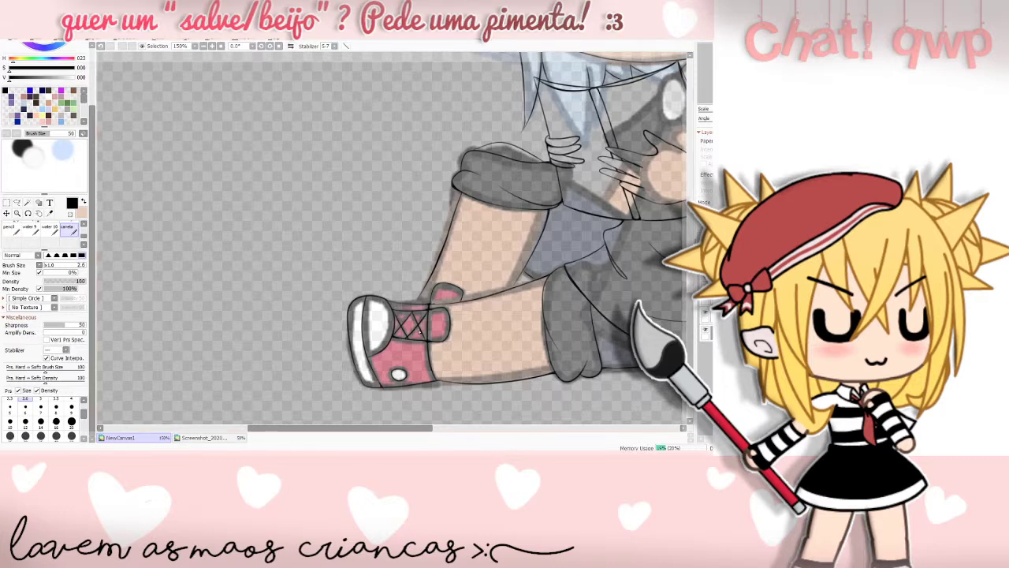
# - Examine the inked shoe and leg lines by hiding and showing the reference layer
pyautogui.click(706, 331)
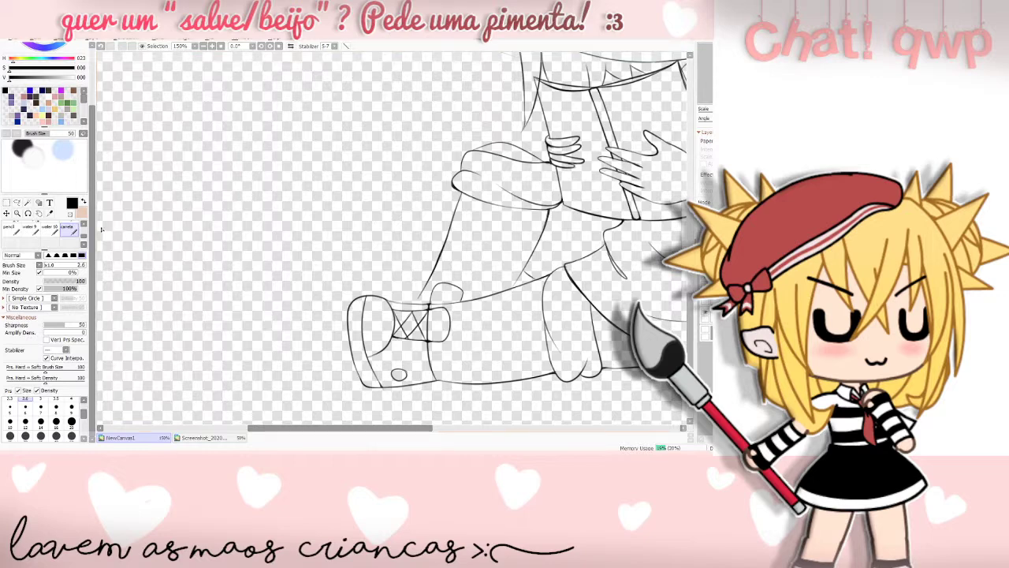
pyautogui.scroll(-3, 85, 236)
pyautogui.moveTo(89, 236); pyautogui.dragTo(88, 237)
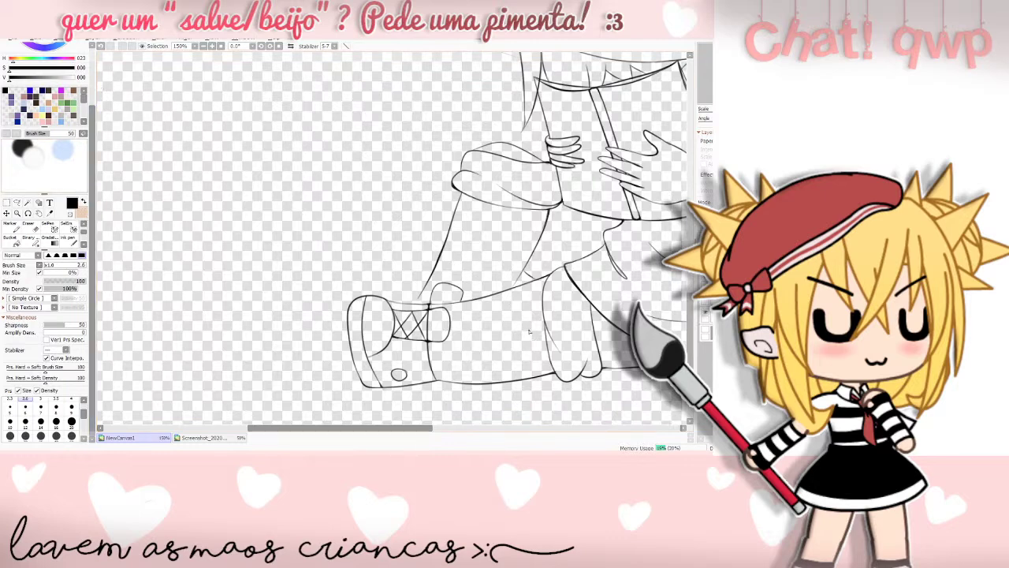
pyautogui.click(707, 333)
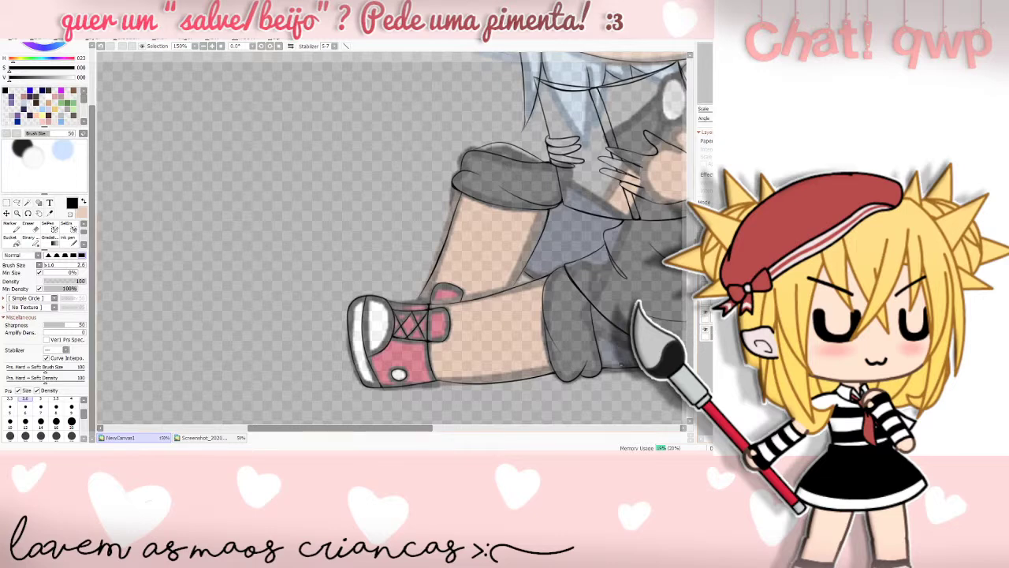
pyautogui.click(707, 332)
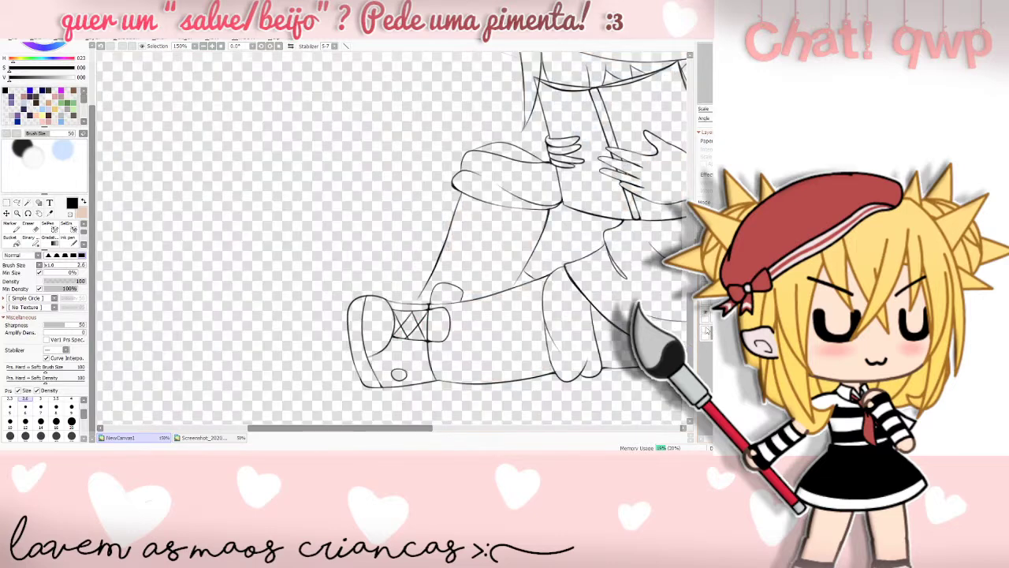
pyautogui.click(707, 332)
pyautogui.click(707, 332)
pyautogui.click(707, 332)
pyautogui.click(707, 313)
pyautogui.click(707, 314)
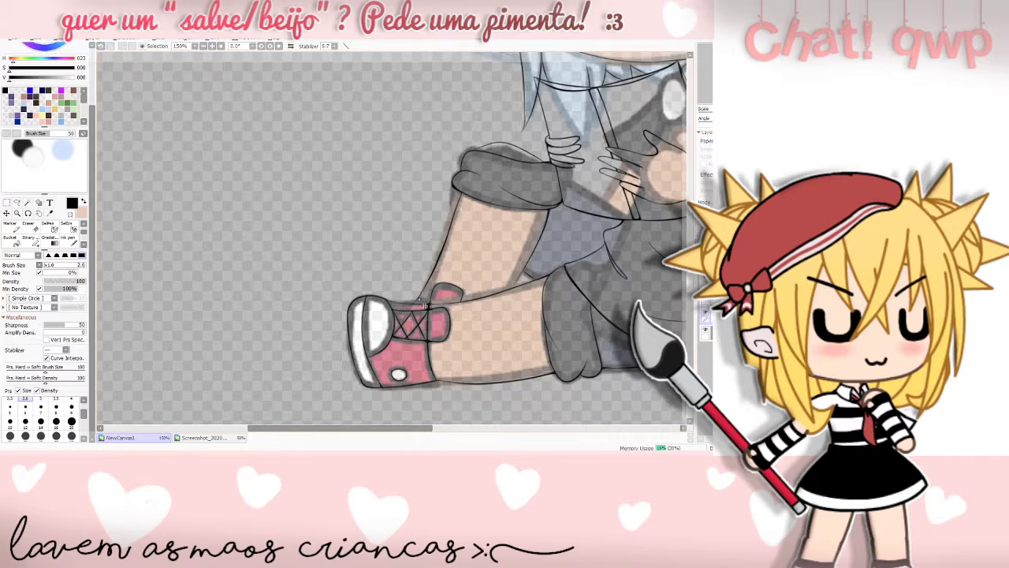
# - Examine the character's body and head line art with the reference layer hidden and shown
pyautogui.moveTo(427, 428); pyautogui.dragTo(490, 428)
pyautogui.click(705, 329)
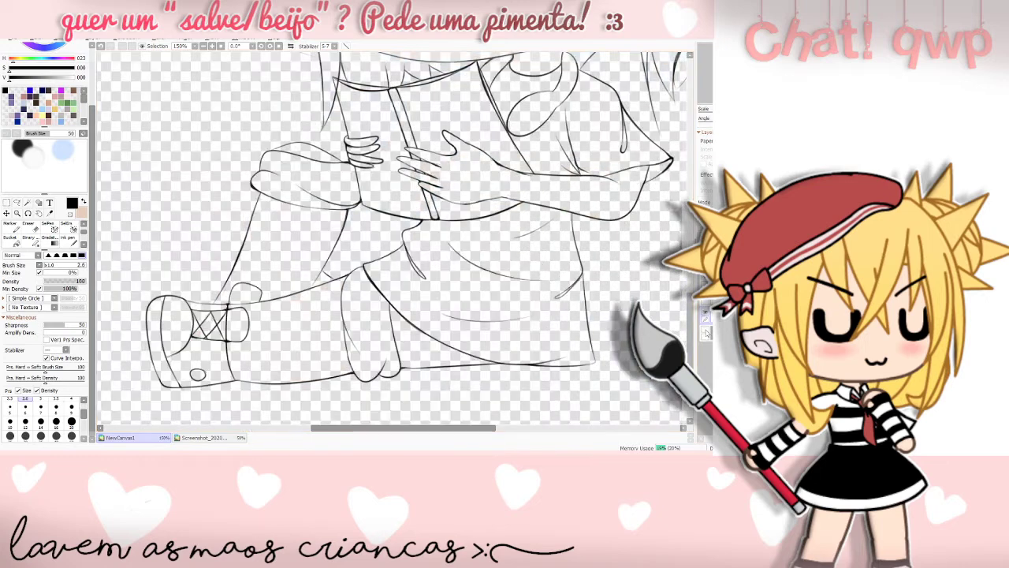
pyautogui.click(705, 330)
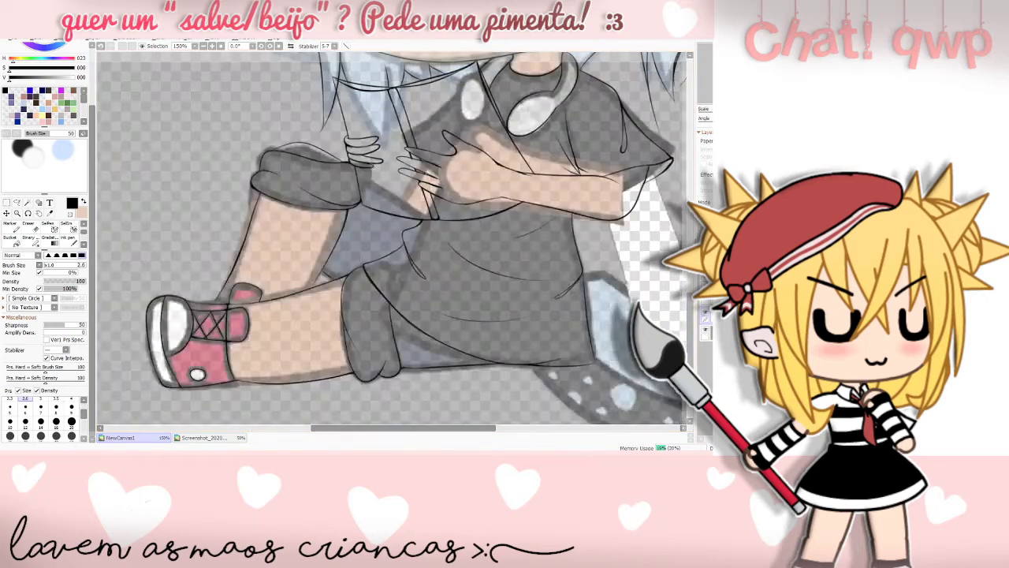
pyautogui.scroll(-3, 391, 238)
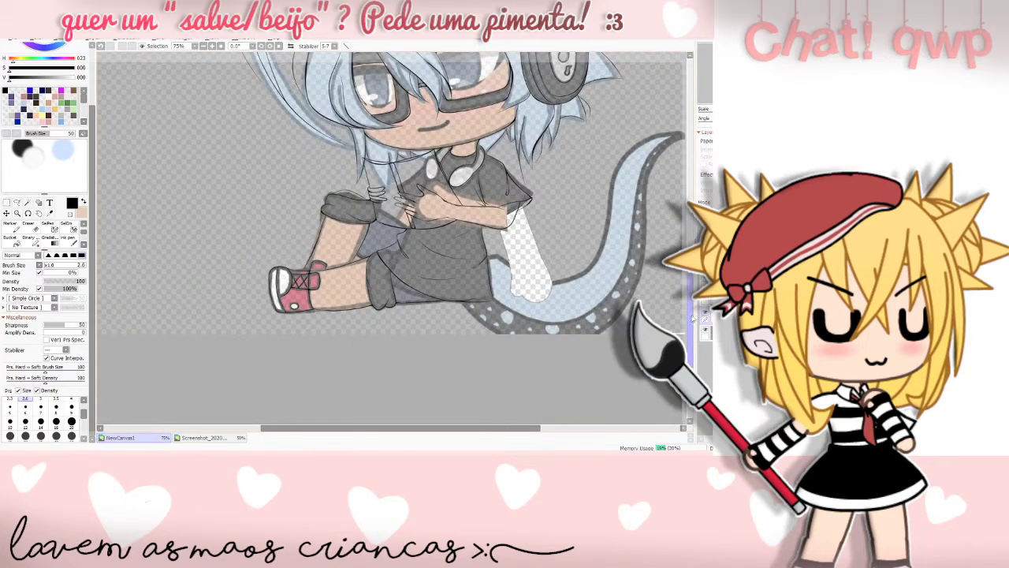
pyautogui.moveTo(690, 331); pyautogui.dragTo(690, 304)
pyautogui.scroll(1, 664, 275)
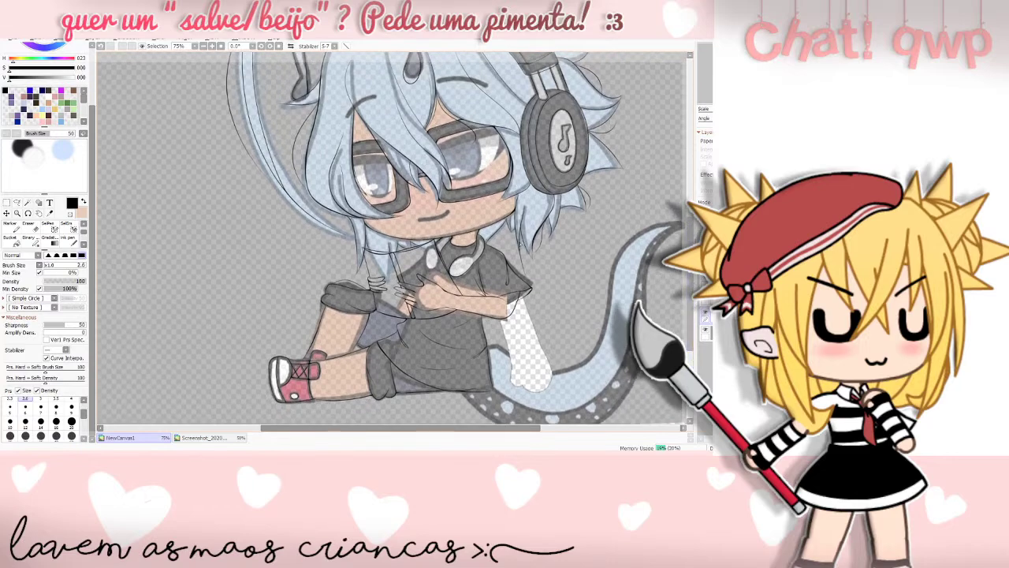
pyautogui.click(706, 332)
pyautogui.click(706, 333)
pyautogui.click(707, 334)
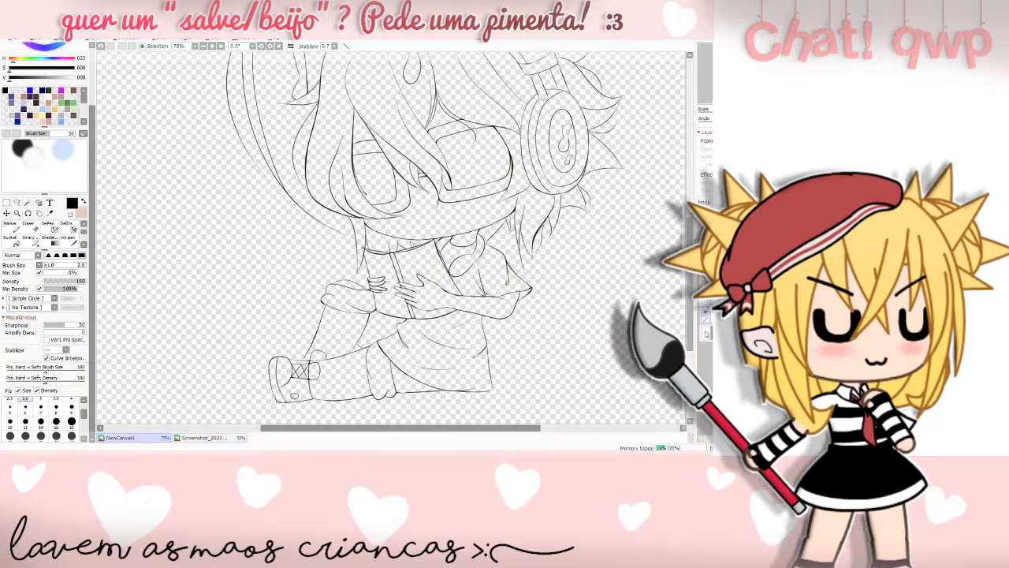
pyautogui.click(706, 333)
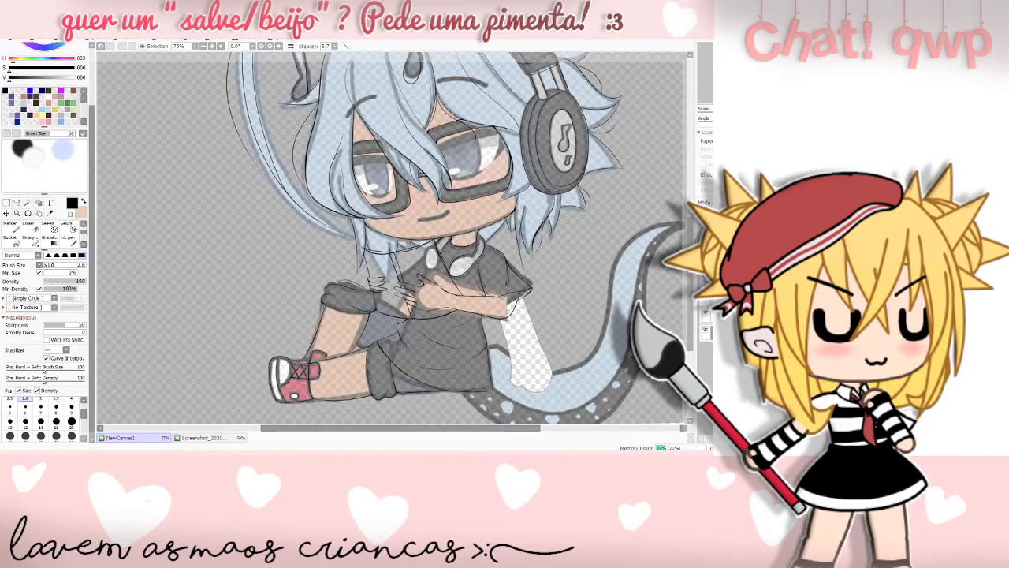
# - Examine which strokes belong to each line art layer by hiding and showing the layers individually over the reference
pyautogui.click(707, 314)
pyautogui.click(706, 315)
pyautogui.click(706, 333)
pyautogui.click(706, 332)
pyautogui.click(706, 333)
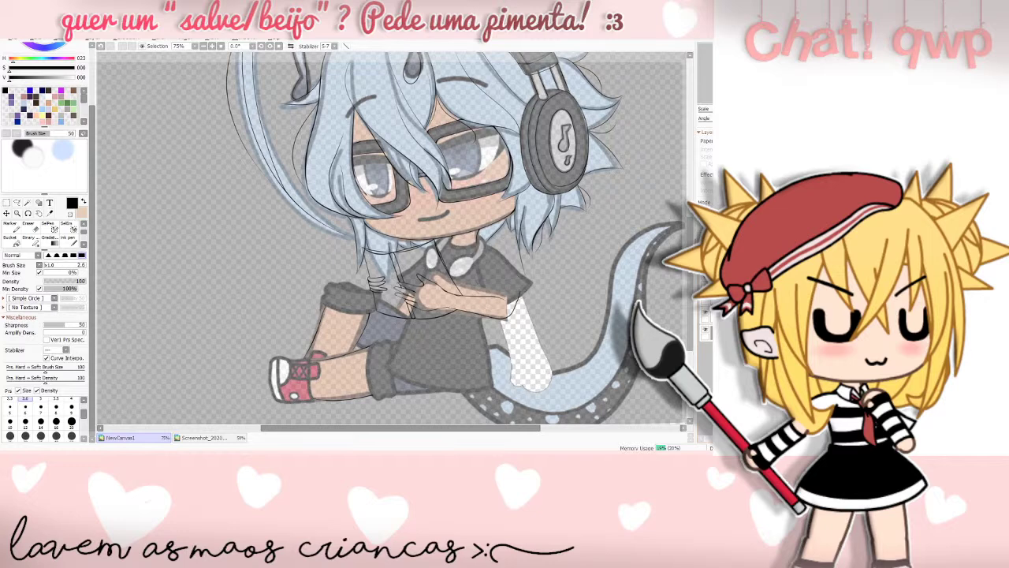
pyautogui.click(707, 333)
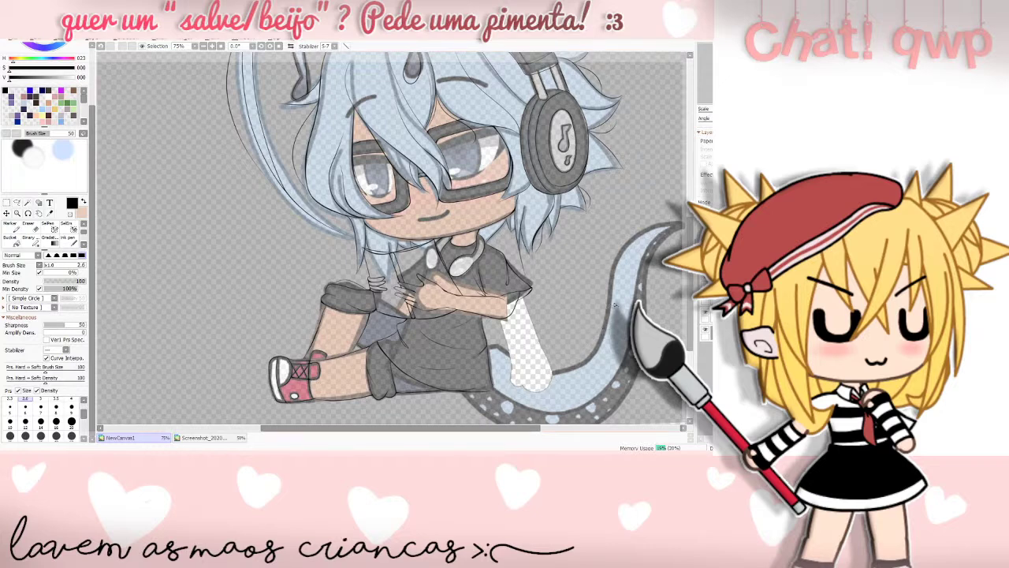
pyautogui.click(706, 331)
pyautogui.click(705, 330)
pyautogui.click(706, 314)
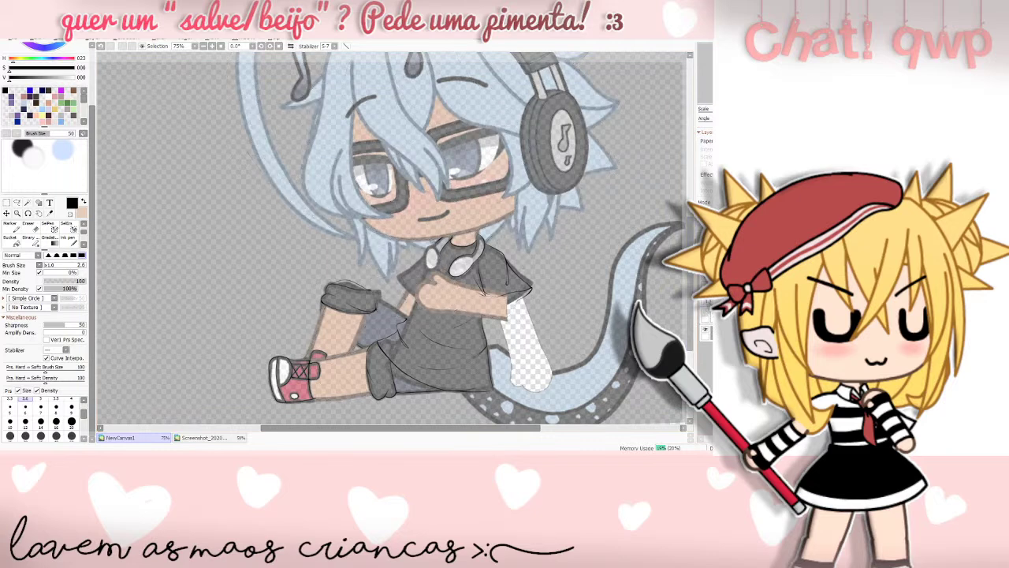
pyautogui.click(708, 319)
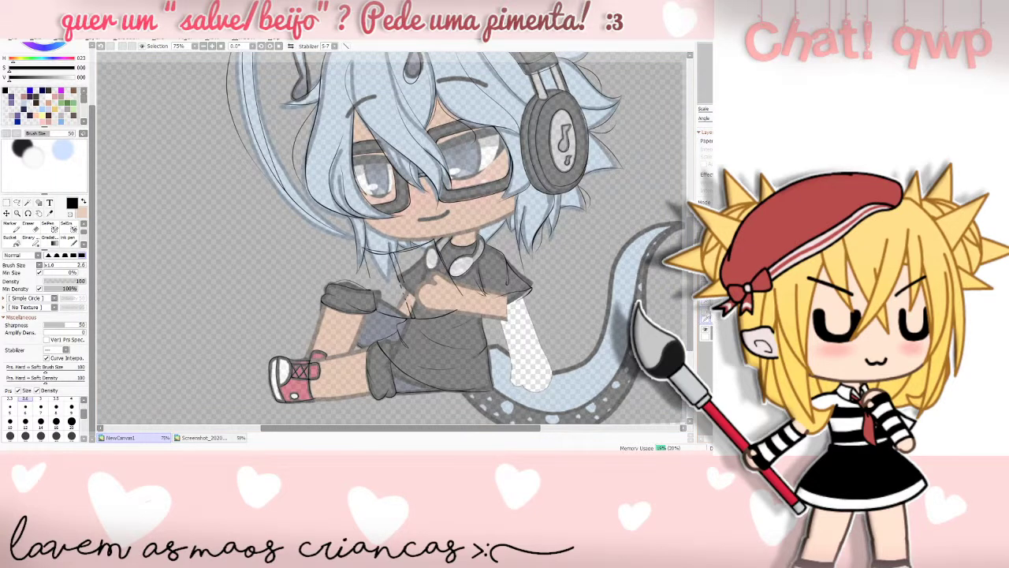
pyautogui.click(705, 313)
pyautogui.click(705, 296)
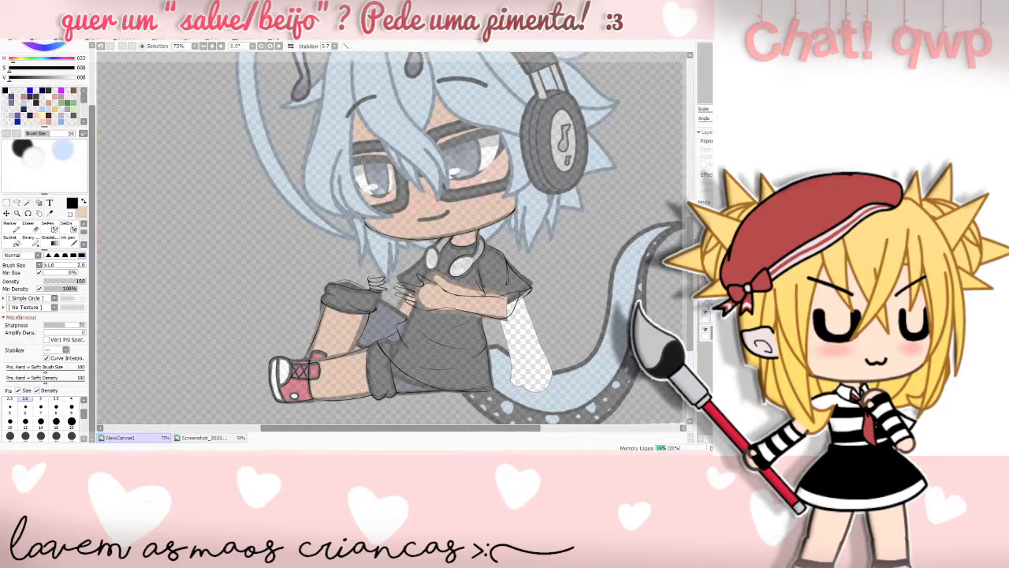
pyautogui.click(705, 295)
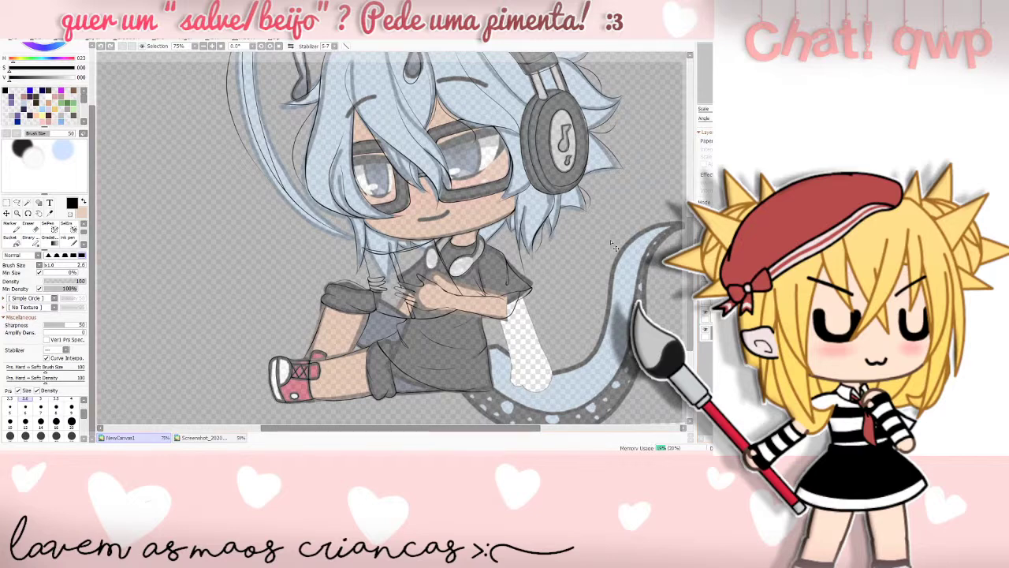
pyautogui.click(705, 299)
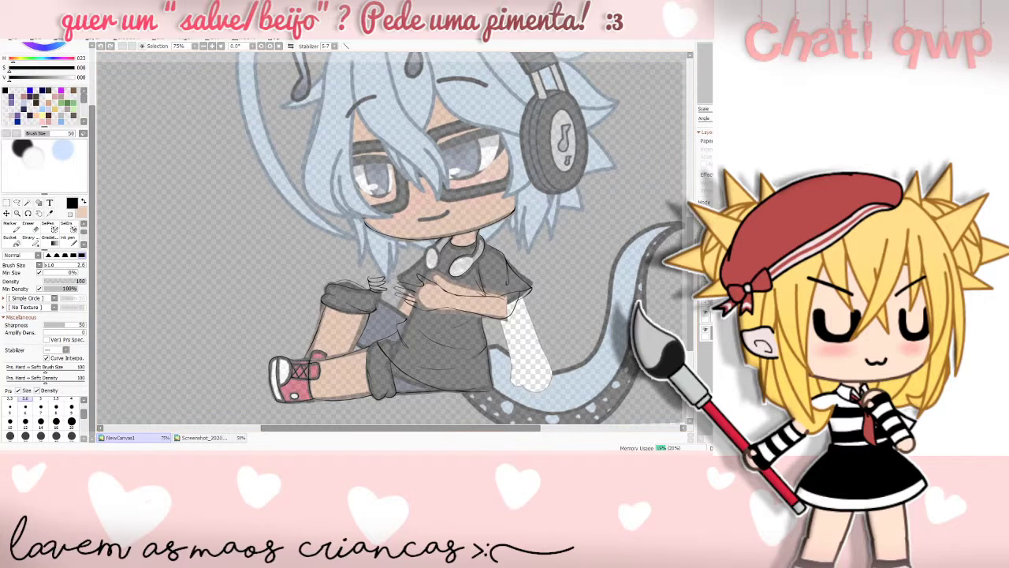
pyautogui.click(705, 298)
pyautogui.click(704, 298)
pyautogui.click(705, 298)
pyautogui.click(704, 298)
pyautogui.click(706, 305)
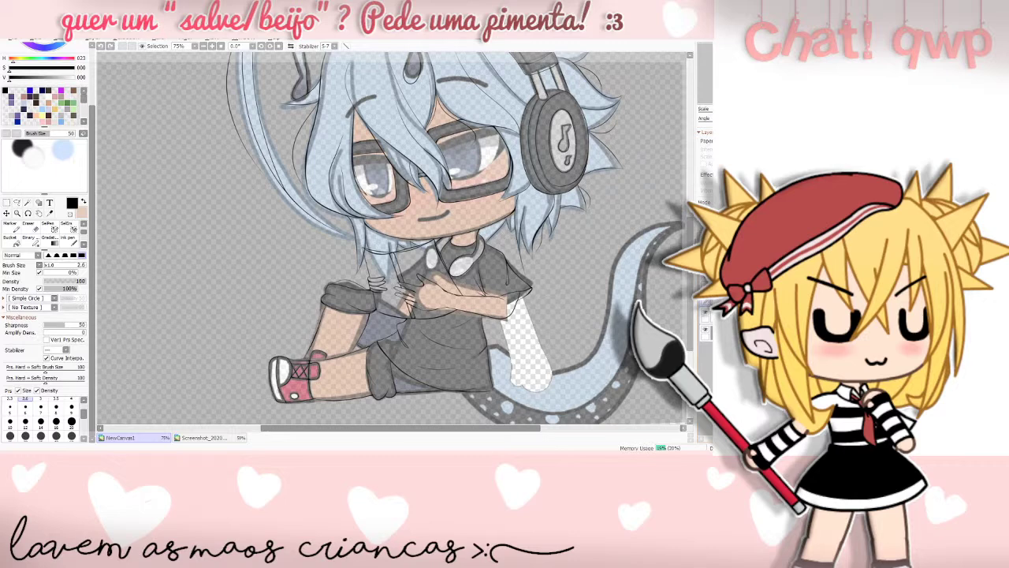
# - Inspect the complete line art at different zoom levels without the reference, comparing its layers
pyautogui.click(707, 331)
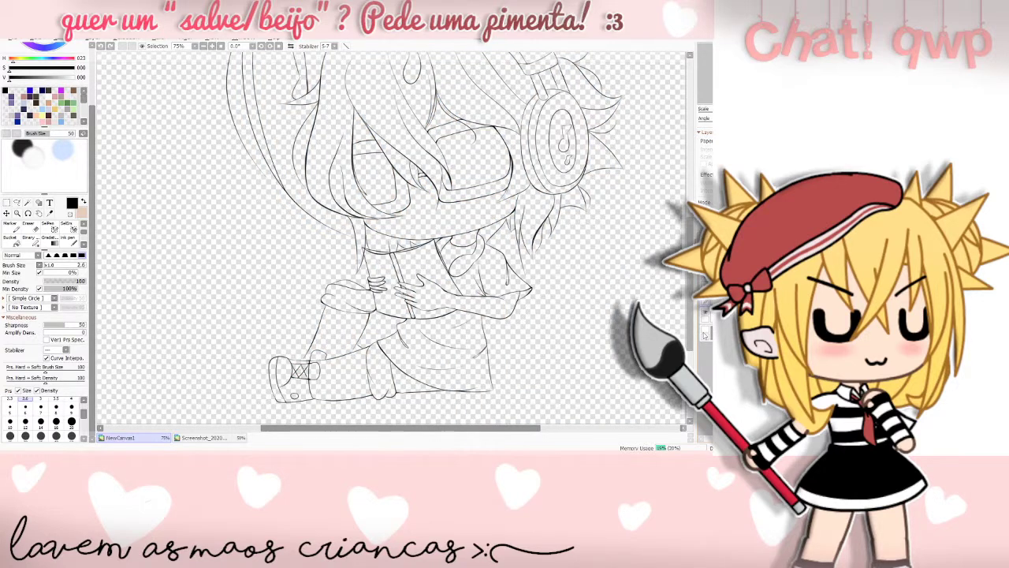
pyautogui.click(707, 316)
pyautogui.click(707, 316)
pyautogui.click(707, 331)
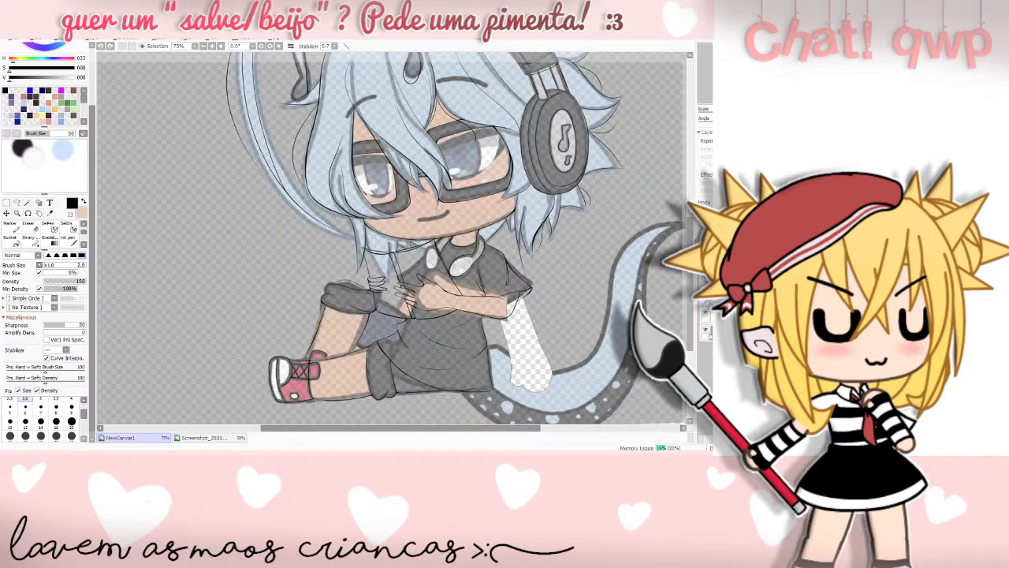
pyautogui.click(708, 333)
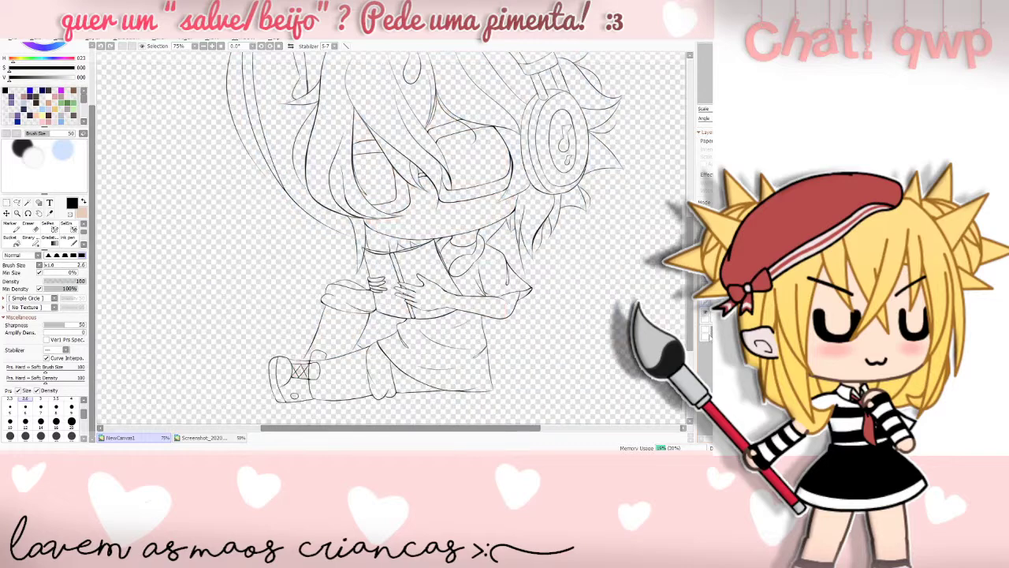
pyautogui.scroll(-3, 394, 239)
pyautogui.scroll(4, 395, 239)
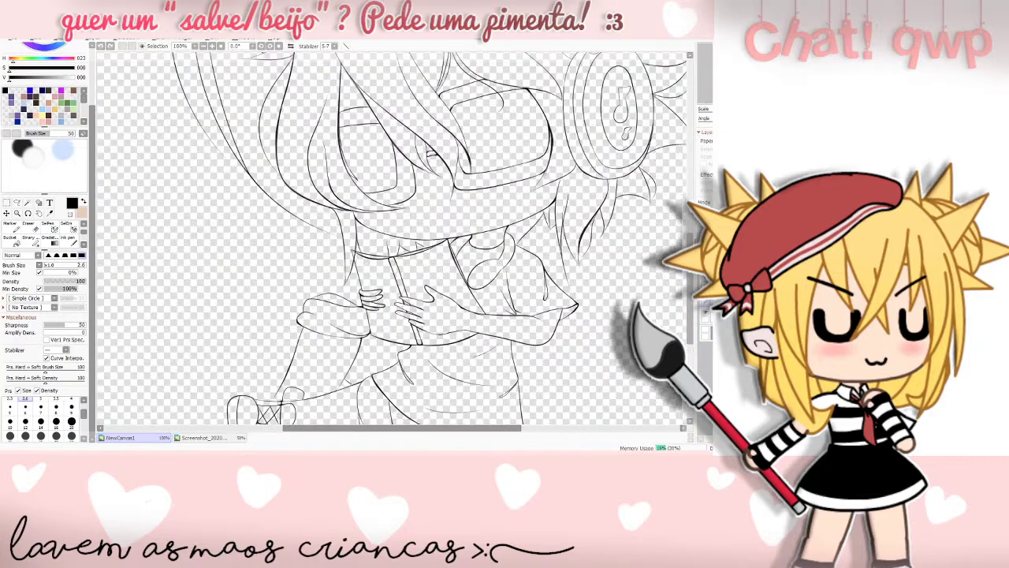
pyautogui.scroll(-1, 395, 239)
pyautogui.click(705, 312)
pyautogui.click(706, 312)
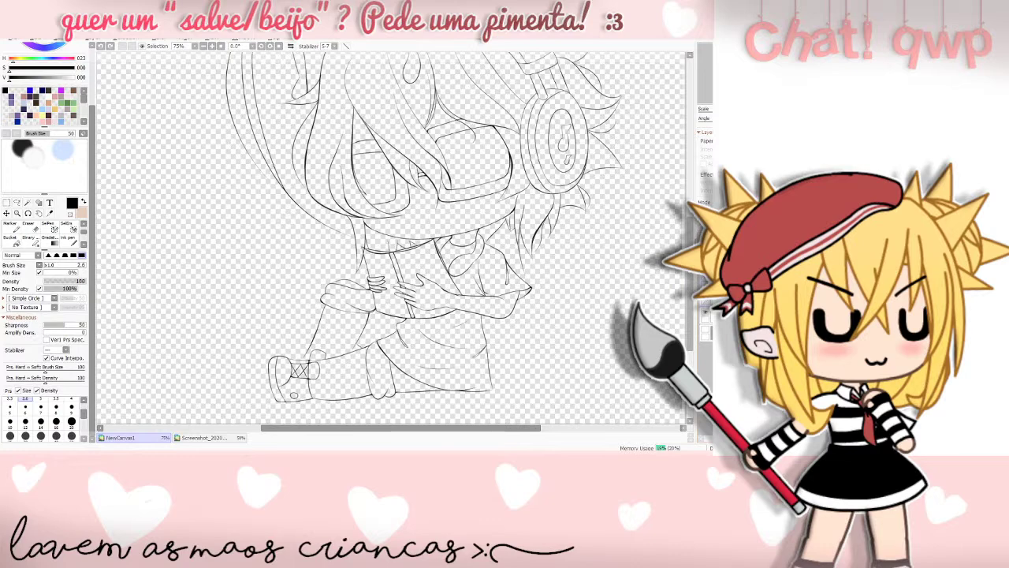
pyautogui.click(705, 312)
pyautogui.click(706, 312)
# - Undo the latest changes to the line art and redo them
pyautogui.hotkey('ctrl', 'z')
pyautogui.hotkey('ctrl', 'z')
pyautogui.hotkey('ctrl', 'z')
pyautogui.hotkey('ctrl', 'z')
pyautogui.click(102, 47)
pyautogui.click(111, 48)
pyautogui.click(111, 47)
pyautogui.click(111, 47)
pyautogui.click(111, 47)
pyautogui.click(111, 47)
# - Examine the body line art on its own by hiding and showing the other line layers
pyautogui.click(705, 313)
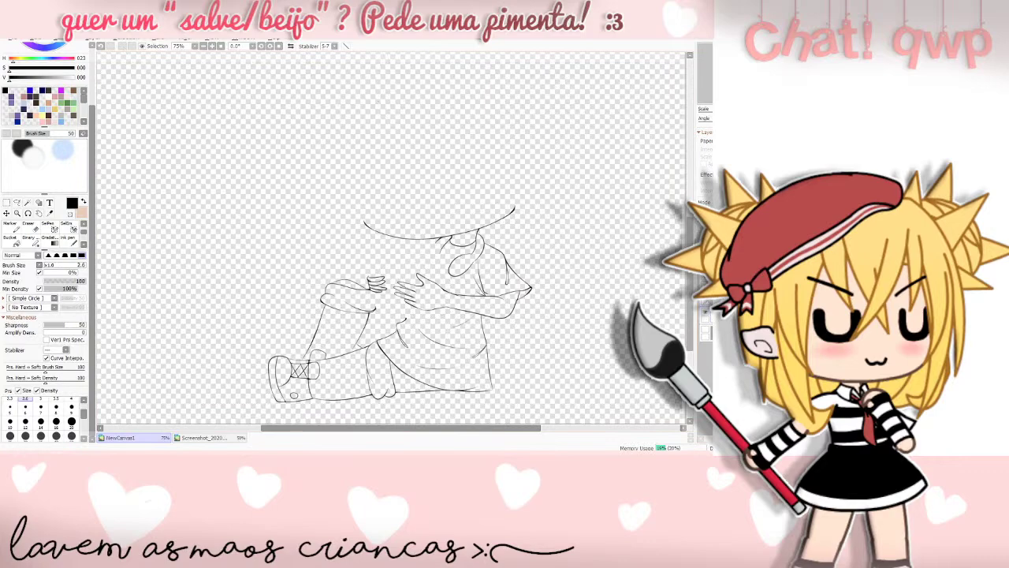
pyautogui.click(706, 313)
pyautogui.click(706, 319)
pyautogui.click(706, 320)
pyautogui.click(706, 319)
pyautogui.click(706, 319)
# - Show the reference layer and the hair line art together again
pyautogui.scroll(3, 609, 189)
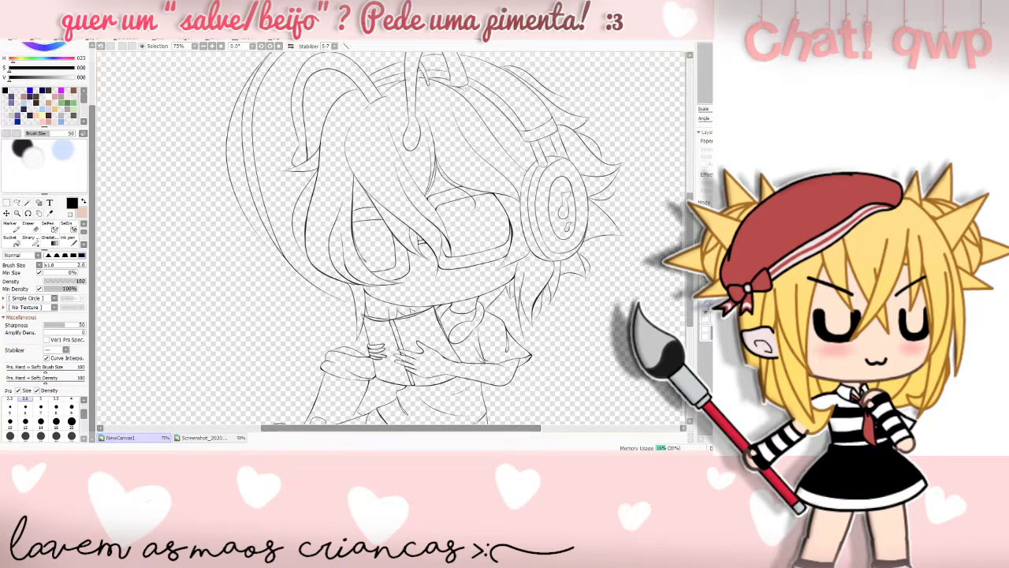
pyautogui.click(707, 331)
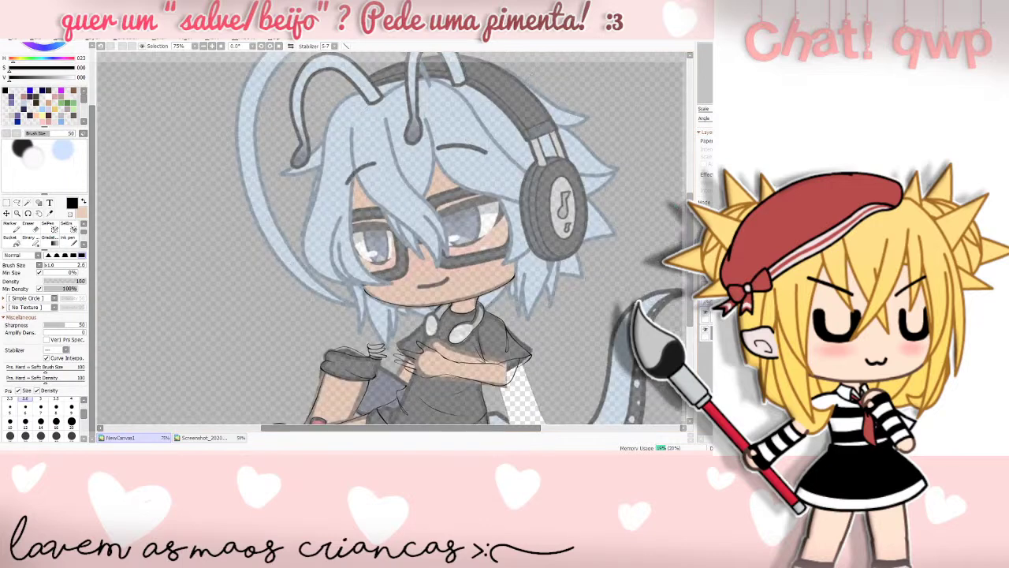
pyautogui.click(707, 312)
# - Undo the last four changes and redo all of them
pyautogui.hotkey('ctrl', 'z')
pyautogui.hotkey('ctrl', 'z')
pyautogui.hotkey('ctrl', 'z')
pyautogui.hotkey('ctrl', 'z')
pyautogui.hotkey('ctrl', 'y')
pyautogui.hotkey('ctrl', 'y')
pyautogui.hotkey('ctrl', 'y')
pyautogui.hotkey('ctrl', 'y')
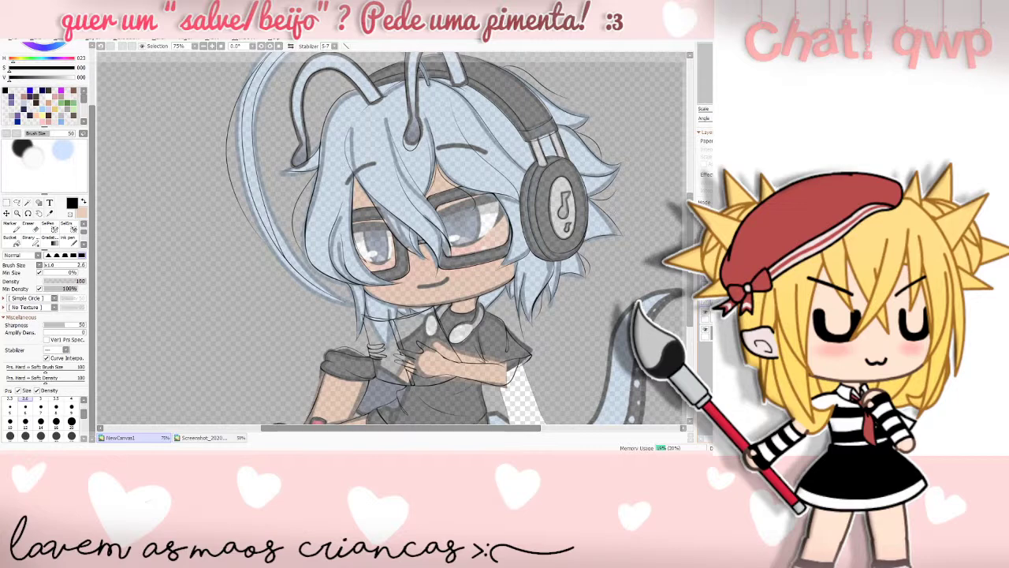
pyautogui.click(707, 315)
pyautogui.click(706, 315)
pyautogui.click(705, 257)
pyautogui.click(706, 331)
pyautogui.click(707, 330)
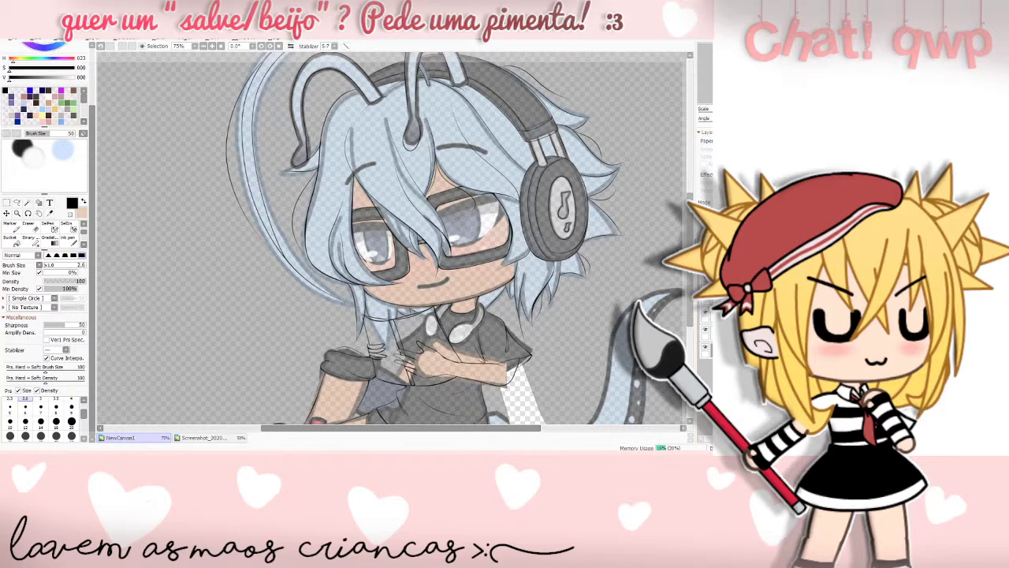
pyautogui.press('Delete')
# - Ink the tail's inner edge in one curve from the back of the shirt up to the tail tip
pyautogui.moveTo(497, 428); pyautogui.dragTo(517, 428)
pyautogui.scroll(-2, 397, 241)
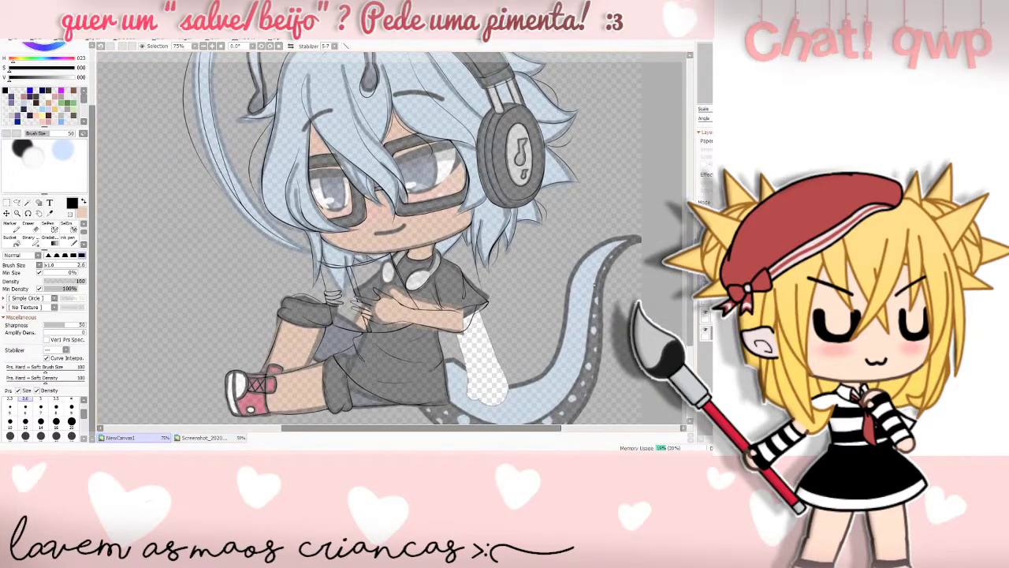
pyautogui.scroll(-3, 469, 256)
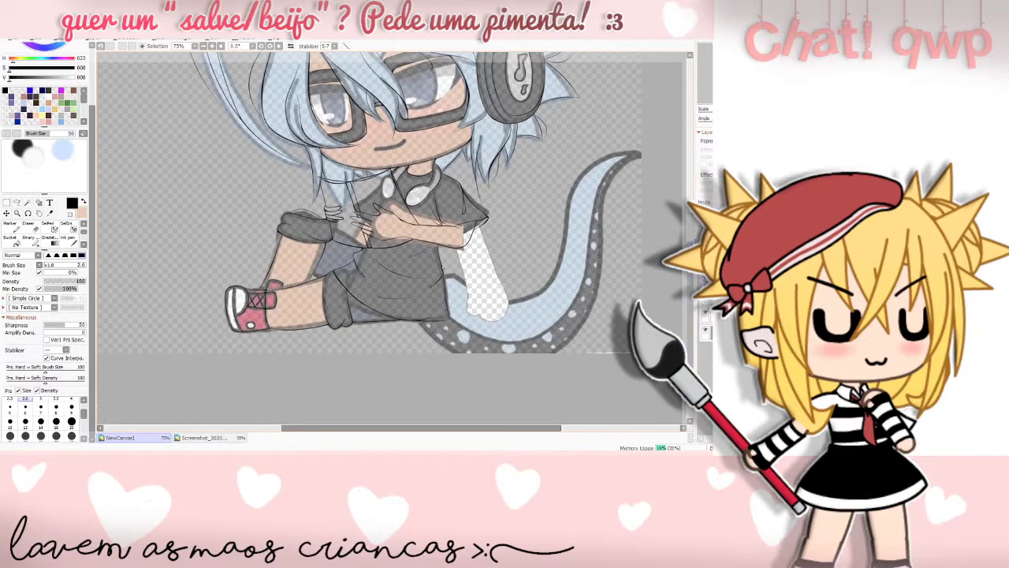
pyautogui.moveTo(447, 284); pyautogui.dragTo(502, 299)
pyautogui.hotkey('ctrl', 'z')
pyautogui.scroll(3, 394, 236)
pyautogui.hotkey('ctrl', 'y')
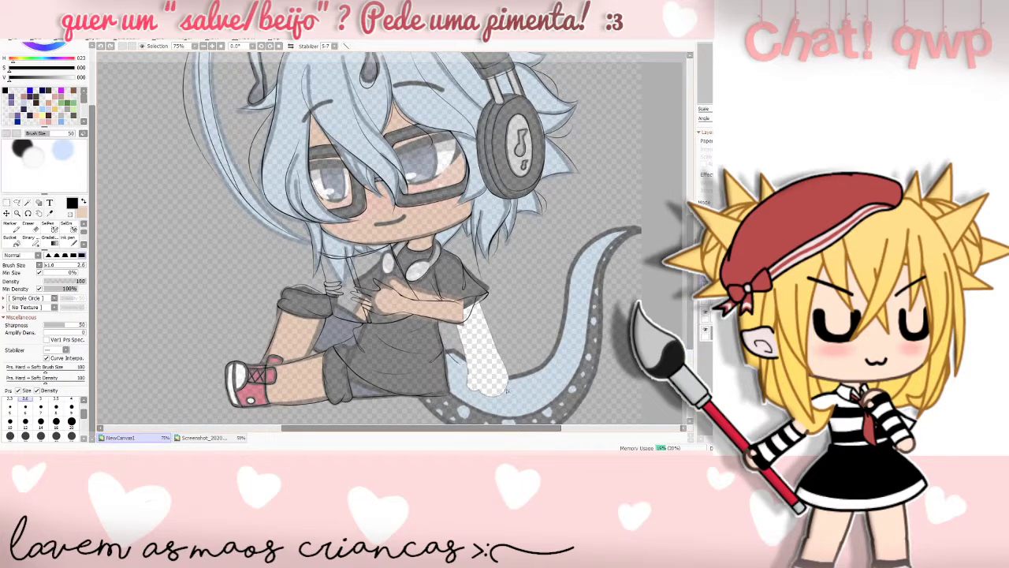
pyautogui.scroll(-2, 394, 237)
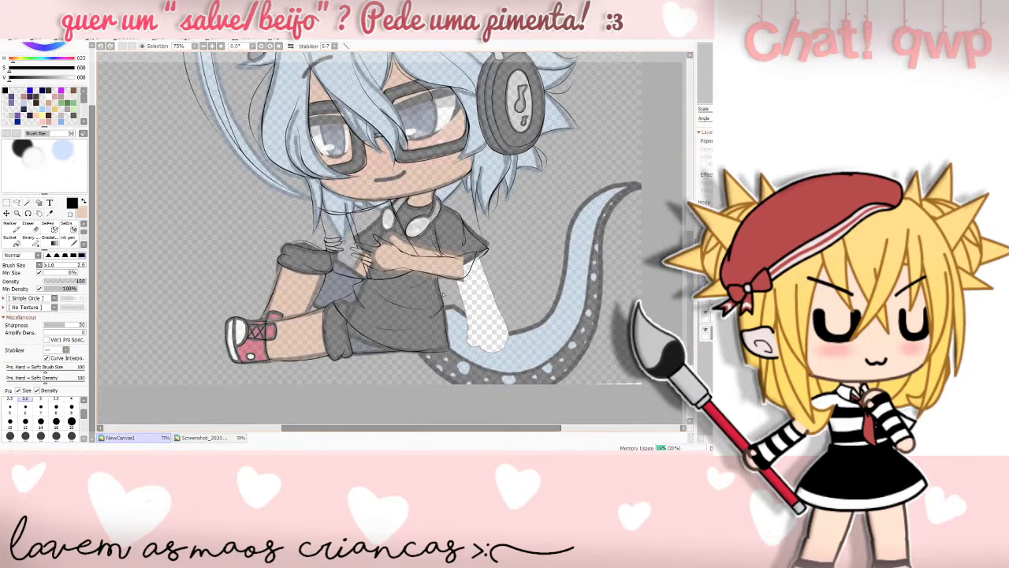
pyautogui.moveTo(445, 296)
pyautogui.mouseDown()
pyautogui.moveTo(472, 326)
pyautogui.moveTo(522, 335)
pyautogui.moveTo(548, 317)
pyautogui.moveTo(571, 240)
pyautogui.moveTo(596, 199)
pyautogui.moveTo(640, 185)
pyautogui.mouseUp()
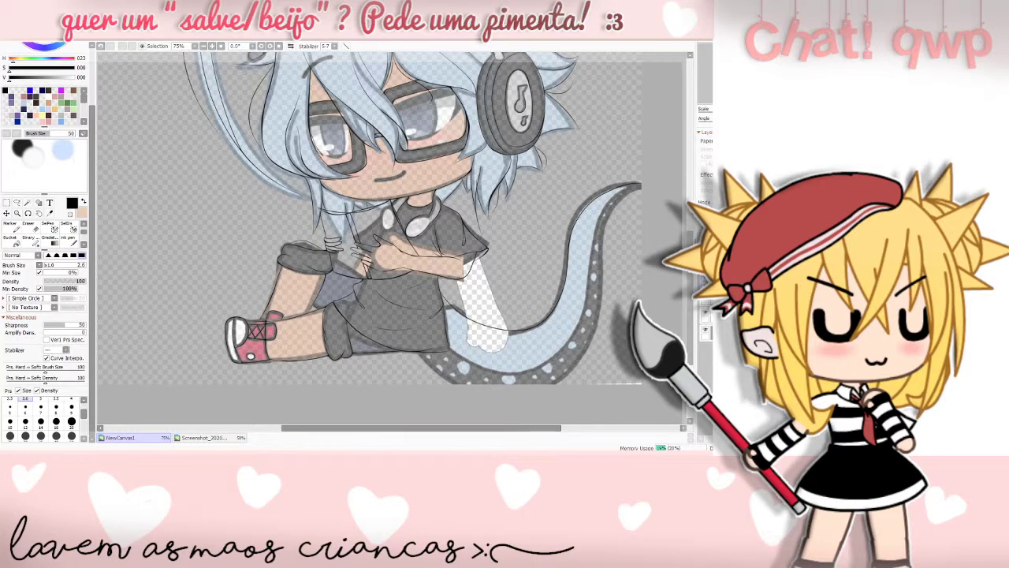
# - Try to ink the tail's outer edge from the tip downwards and along its underside near the shirt
pyautogui.moveTo(648, 184)
pyautogui.mouseDown()
pyautogui.moveTo(617, 197)
pyautogui.moveTo(594, 290)
pyautogui.mouseUp()
pyautogui.hotkey('ctrl', 'z')
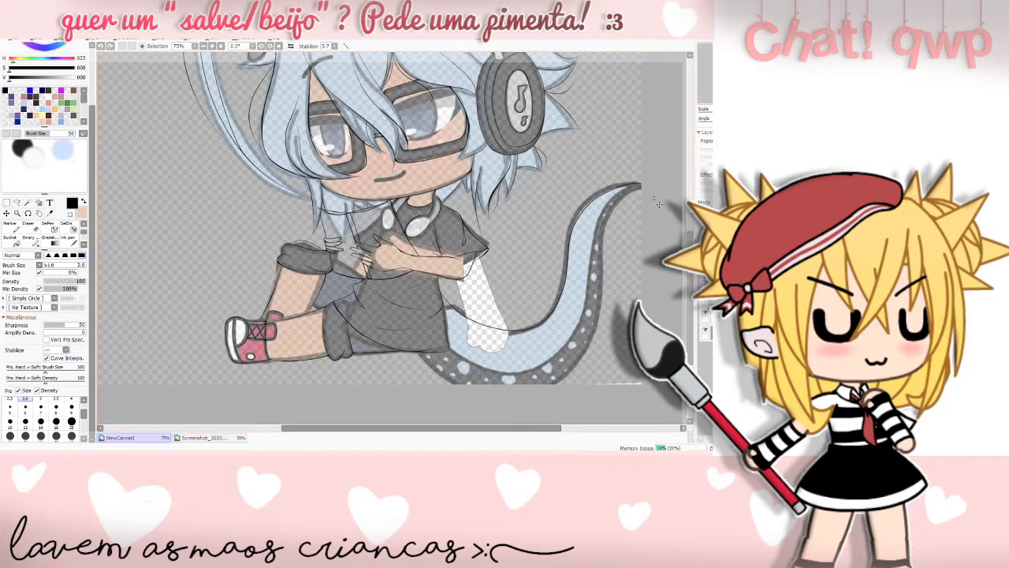
pyautogui.moveTo(631, 191)
pyautogui.mouseDown()
pyautogui.moveTo(609, 211)
pyautogui.moveTo(598, 325)
pyautogui.moveTo(546, 398)
pyautogui.mouseUp()
pyautogui.hotkey('ctrl', 'z')
pyautogui.moveTo(642, 187)
pyautogui.mouseDown()
pyautogui.moveTo(599, 246)
pyautogui.moveTo(596, 303)
pyautogui.mouseUp()
pyautogui.hotkey('ctrl', 'z')
pyautogui.moveTo(620, 198); pyautogui.dragTo(603, 242)
pyautogui.hotkey('ctrl', 'z')
pyautogui.moveTo(626, 198); pyautogui.dragTo(601, 288)
pyautogui.hotkey('ctrl', 'z')
pyautogui.moveTo(628, 193)
pyautogui.mouseDown()
pyautogui.moveTo(605, 238)
pyautogui.moveTo(585, 354)
pyautogui.moveTo(563, 383)
pyautogui.mouseUp()
pyautogui.moveTo(420, 354)
pyautogui.mouseDown()
pyautogui.moveTo(451, 384)
pyautogui.moveTo(477, 367)
pyautogui.moveTo(529, 372)
pyautogui.mouseUp()
pyautogui.hotkey('ctrl', 'z')
pyautogui.hotkey('ctrl', 'z')
pyautogui.hotkey('ctrl', 'z')
# - Try to ink the dividing line between the tail's light blue part and its dark spotted band
pyautogui.moveTo(455, 353)
pyautogui.mouseDown()
pyautogui.moveTo(506, 379)
pyautogui.moveTo(544, 369)
pyautogui.moveTo(572, 328)
pyautogui.mouseUp()
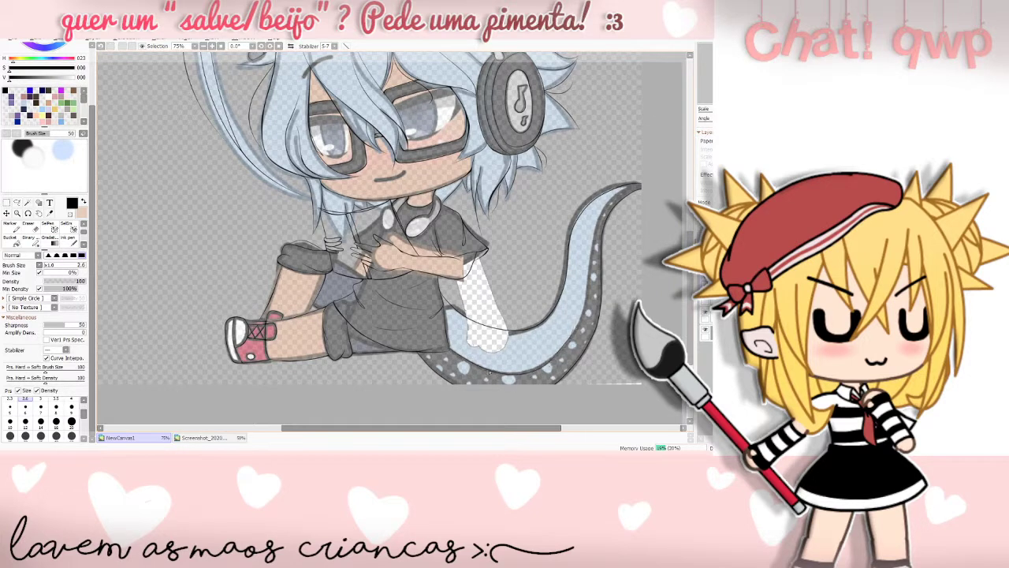
pyautogui.hotkey('ctrl', 'z')
pyautogui.moveTo(451, 347)
pyautogui.mouseDown()
pyautogui.moveTo(471, 367)
pyautogui.moveTo(516, 379)
pyautogui.moveTo(565, 357)
pyautogui.moveTo(582, 334)
pyautogui.moveTo(593, 254)
pyautogui.moveTo(616, 192)
pyautogui.moveTo(597, 245)
pyautogui.mouseUp()
pyautogui.moveTo(602, 207); pyautogui.dragTo(585, 290)
pyautogui.hotkey('ctrl', 'z')
pyautogui.moveTo(598, 211)
pyautogui.mouseDown()
pyautogui.moveTo(574, 345)
pyautogui.moveTo(521, 383)
pyautogui.mouseUp()
pyautogui.hotkey('ctrl', 'z')
pyautogui.moveTo(628, 188)
pyautogui.mouseDown()
pyautogui.moveTo(609, 197)
pyautogui.moveTo(591, 245)
pyautogui.mouseUp()
pyautogui.hotkey('ctrl', 'z')
pyautogui.moveTo(628, 189)
pyautogui.mouseDown()
pyautogui.moveTo(592, 229)
pyautogui.moveTo(583, 300)
pyautogui.moveTo(546, 361)
pyautogui.mouseUp()
pyautogui.hotkey('ctrl', 'z')
pyautogui.moveTo(628, 189)
pyautogui.mouseDown()
pyautogui.moveTo(608, 200)
pyautogui.moveTo(596, 251)
pyautogui.mouseUp()
pyautogui.hotkey('ctrl', 'z')
pyautogui.moveTo(640, 187)
pyautogui.mouseDown()
pyautogui.moveTo(615, 196)
pyautogui.moveTo(591, 255)
pyautogui.mouseUp()
pyautogui.hotkey('ctrl', 'z')
pyautogui.hotkey('ctrl', 'z')
pyautogui.moveTo(621, 190)
pyautogui.mouseDown()
pyautogui.moveTo(597, 229)
pyautogui.moveTo(585, 320)
pyautogui.mouseUp()
pyautogui.hotkey('ctrl', 'z')
pyautogui.moveTo(452, 352)
pyautogui.mouseDown()
pyautogui.moveTo(486, 370)
pyautogui.moveTo(548, 362)
pyautogui.mouseUp()
pyautogui.hotkey('ctrl', 'z')
# - Ink the dividing line of the tail's dark spotted band in one stroke from the shirt hem to the tip
pyautogui.moveTo(450, 351)
pyautogui.mouseDown()
pyautogui.moveTo(503, 379)
pyautogui.moveTo(561, 356)
pyautogui.moveTo(590, 310)
pyautogui.moveTo(592, 233)
pyautogui.moveTo(640, 186)
pyautogui.mouseUp()
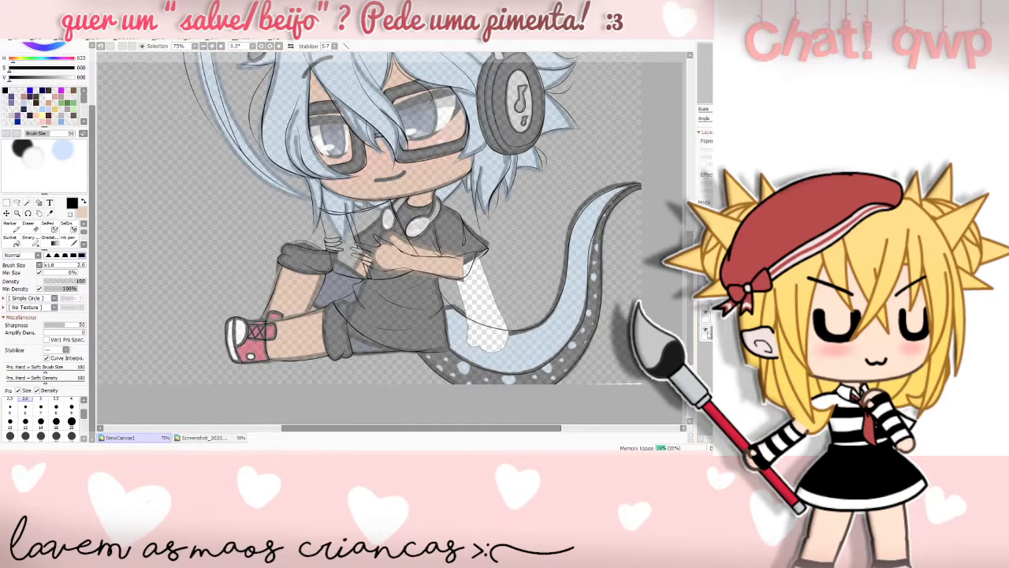
pyautogui.click(706, 332)
pyautogui.click(709, 334)
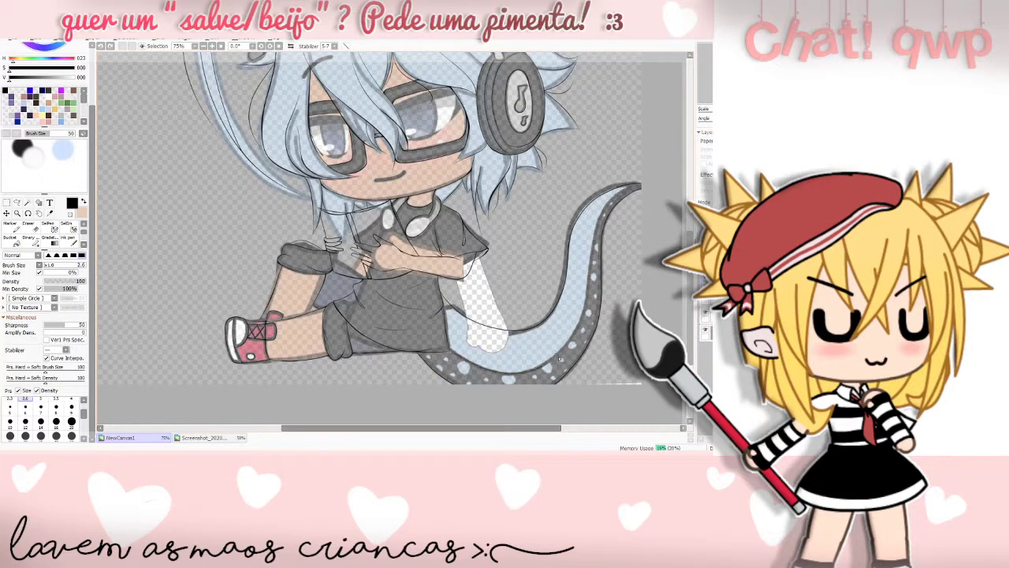
# - Try to add further strokes along the upper part of the tail's dark spotted band
pyautogui.moveTo(562, 346)
pyautogui.mouseDown()
pyautogui.moveTo(580, 324)
pyautogui.moveTo(592, 236)
pyautogui.moveTo(615, 197)
pyautogui.mouseUp()
pyautogui.moveTo(602, 221); pyautogui.dragTo(592, 276)
pyautogui.hotkey('ctrl', 'z')
pyautogui.moveTo(620, 192)
pyautogui.mouseDown()
pyautogui.moveTo(596, 223)
pyautogui.moveTo(580, 328)
pyautogui.moveTo(557, 364)
pyautogui.moveTo(496, 382)
pyautogui.moveTo(461, 362)
pyautogui.moveTo(439, 329)
pyautogui.moveTo(471, 336)
pyautogui.moveTo(459, 344)
pyautogui.moveTo(489, 381)
pyautogui.moveTo(562, 359)
pyautogui.moveTo(586, 321)
pyautogui.moveTo(595, 225)
pyautogui.moveTo(614, 183)
pyautogui.moveTo(679, 183)
pyautogui.moveTo(633, 185)
pyautogui.moveTo(596, 208)
pyautogui.moveTo(582, 331)
pyautogui.moveTo(562, 359)
pyautogui.moveTo(486, 381)
pyautogui.moveTo(432, 329)
pyautogui.mouseUp()
pyautogui.hotkey('ctrl', 'z')
pyautogui.hotkey('ctrl', 'z')
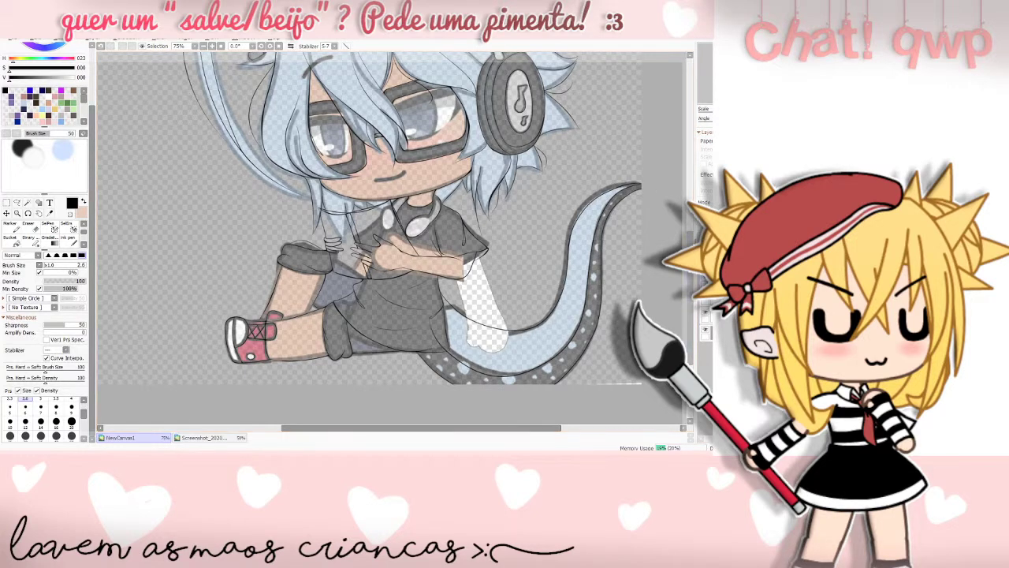
pyautogui.click(706, 331)
pyautogui.click(707, 332)
# - Set the Eraser size to 120 and return to the custom inking pen
pyautogui.click(32, 230)
pyautogui.click(72, 417)
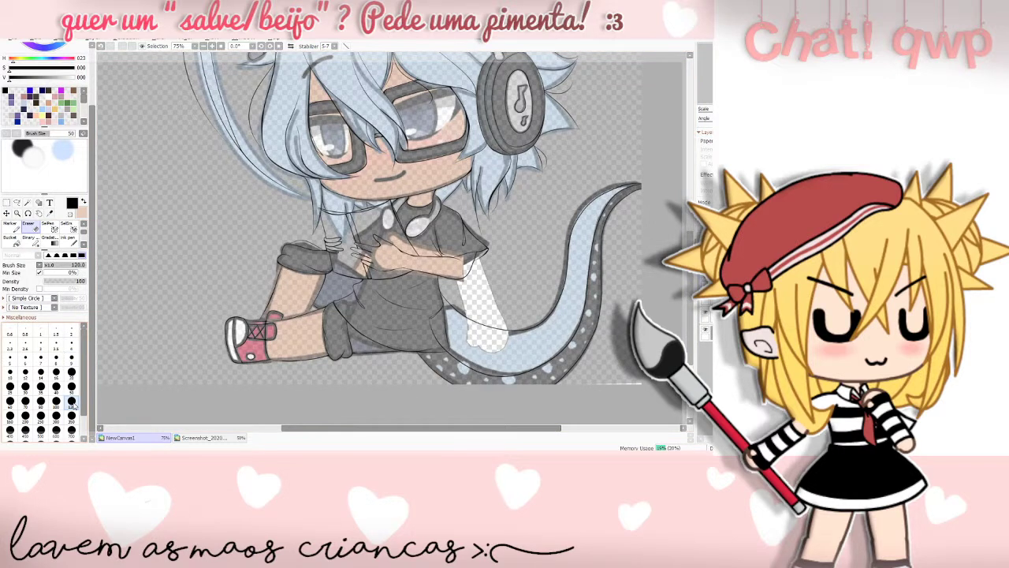
pyautogui.click(71, 400)
pyautogui.click(71, 239)
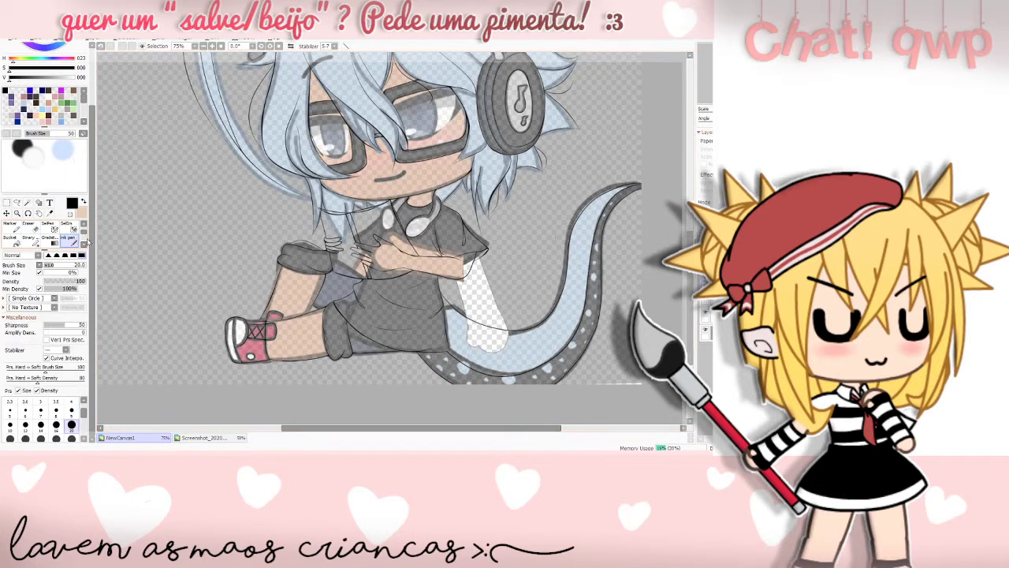
pyautogui.scroll(-1, 84, 235)
pyautogui.click(68, 245)
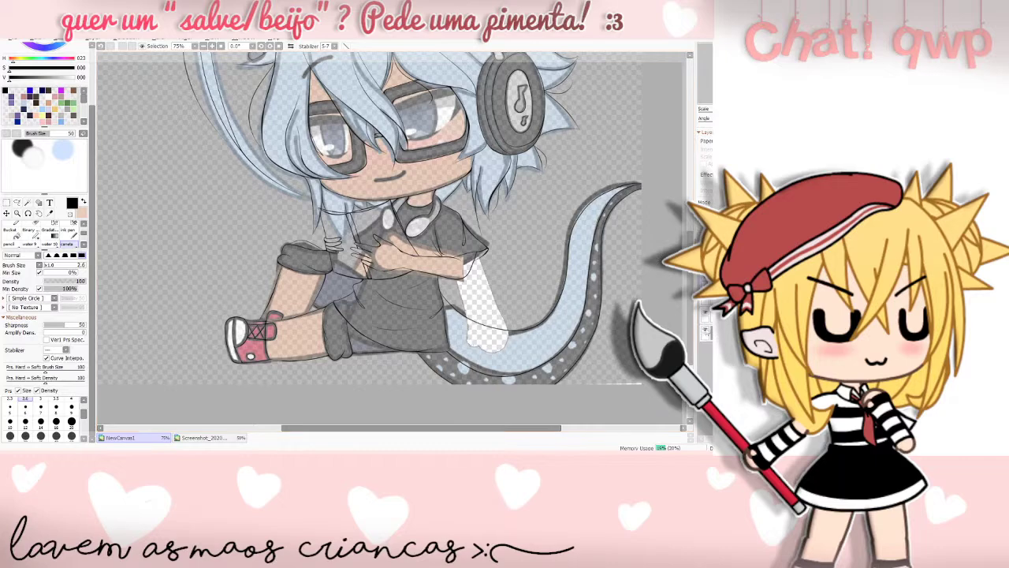
# - Check the inked lines with the reference layer hidden, show the reference again and add a new layer for the facial features
pyautogui.click(705, 331)
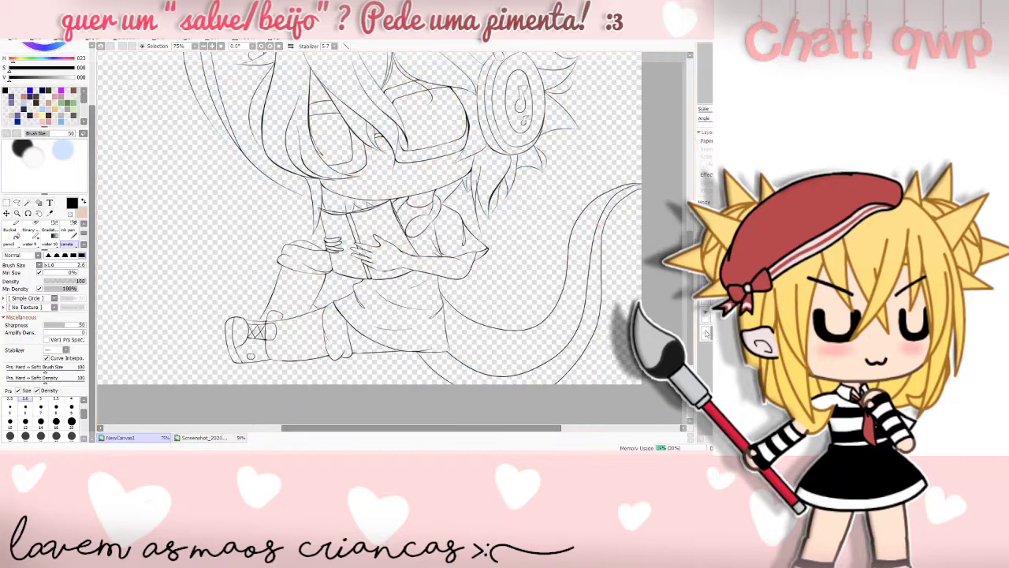
pyautogui.moveTo(690, 331)
pyautogui.mouseDown()
pyautogui.moveTo(689, 306)
pyautogui.moveTo(690, 322)
pyautogui.mouseUp()
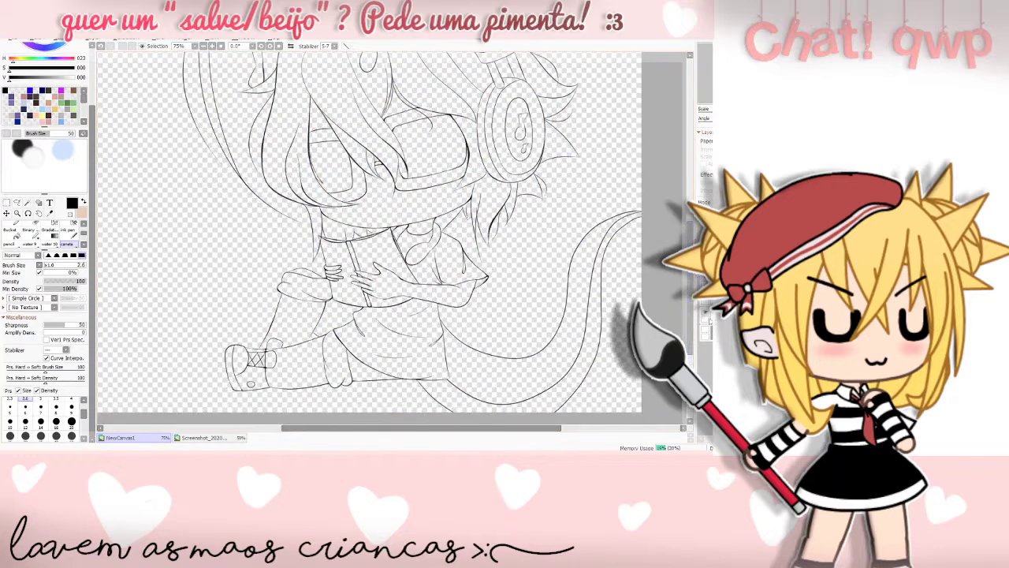
pyautogui.click(705, 332)
pyautogui.hotkey('ctrl', 'shift', 'n')
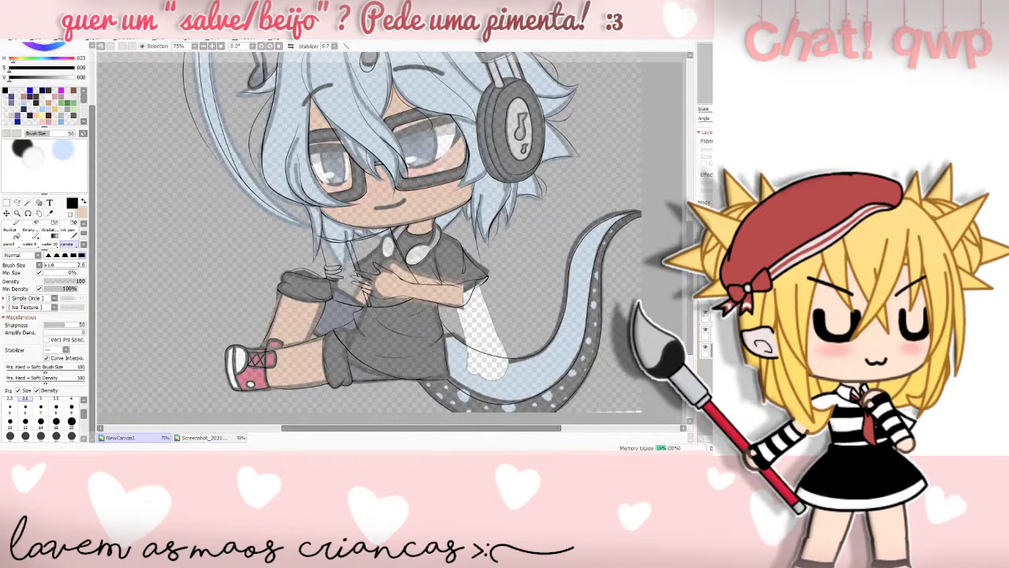
pyautogui.scroll(2, 394, 237)
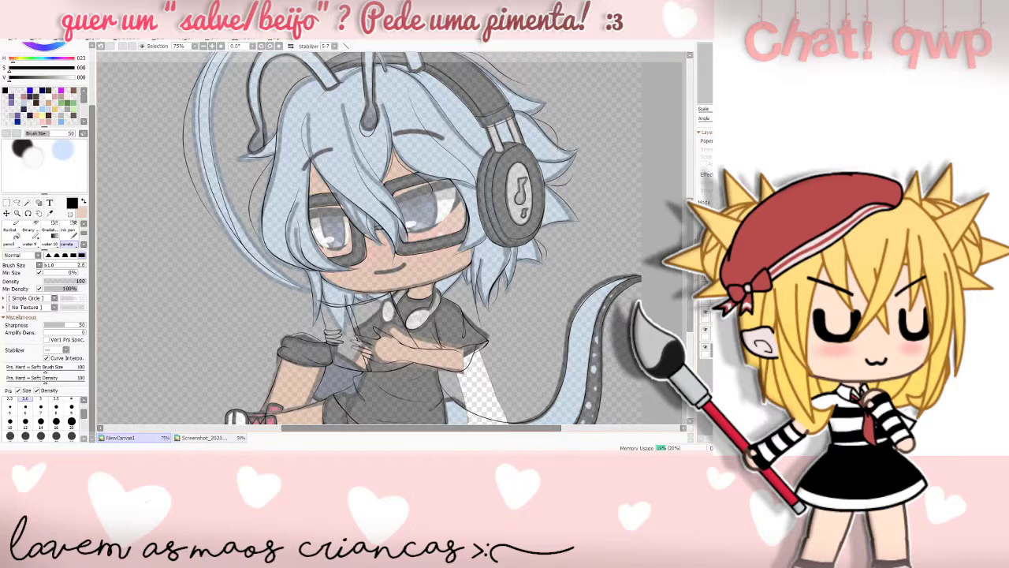
pyautogui.scroll(1, 394, 236)
pyautogui.hotkey('ctrl', 'z')
pyautogui.hotkey('ctrl', 'y')
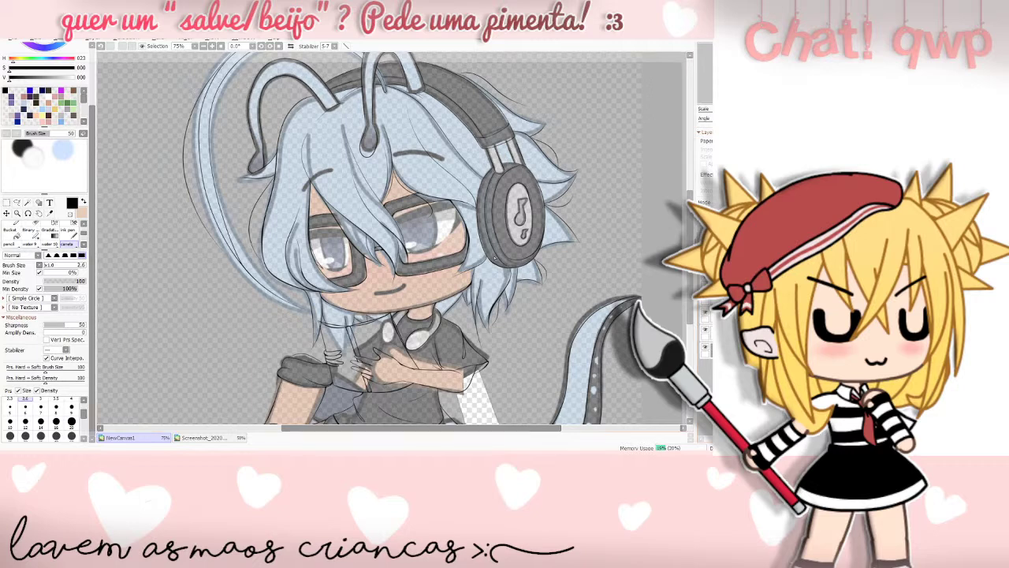
# - Try to ink the left eyebrow with a thick stroke at brush size 16
pyautogui.click(72, 421)
pyautogui.moveTo(328, 169); pyautogui.dragTo(285, 200)
pyautogui.click(111, 46)
pyautogui.click(56, 421)
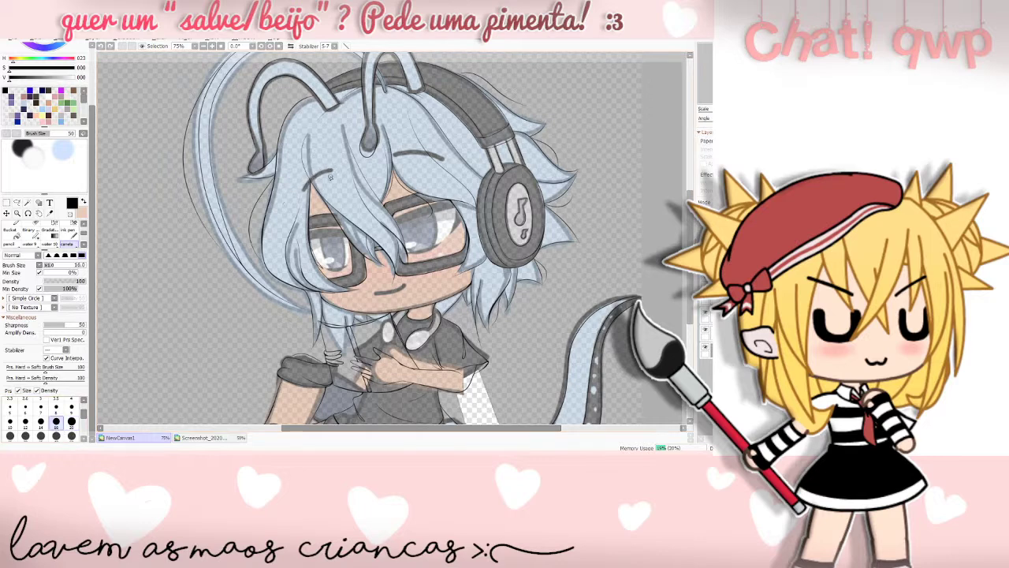
pyautogui.moveTo(334, 169)
pyautogui.mouseDown()
pyautogui.moveTo(290, 191)
pyautogui.moveTo(325, 172)
pyautogui.moveTo(300, 197)
pyautogui.mouseUp()
pyautogui.hotkey('ctrl', 'z')
pyautogui.hotkey('ctrl', 'z')
pyautogui.moveTo(335, 168); pyautogui.dragTo(290, 193)
pyautogui.click(705, 349)
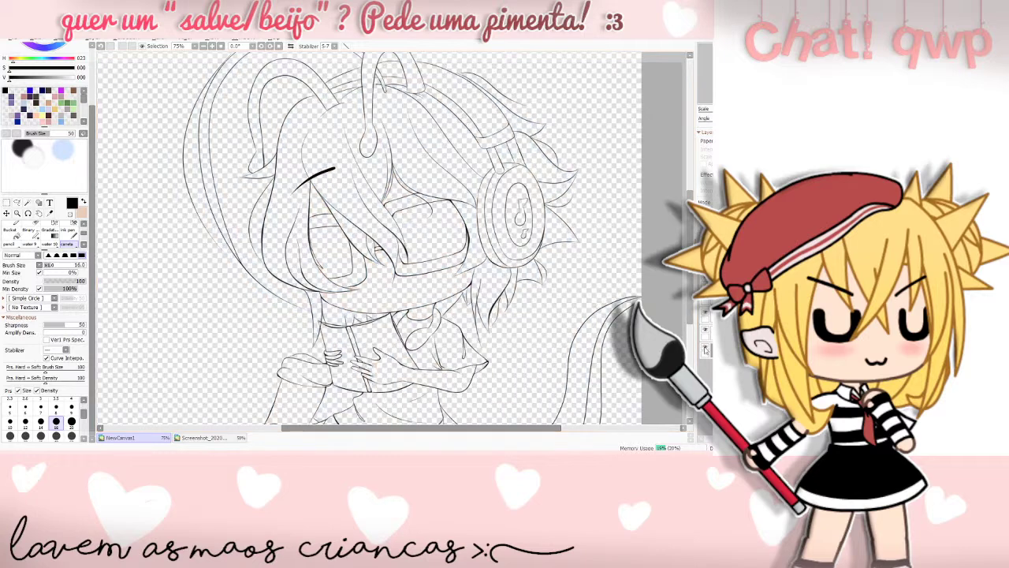
pyautogui.click(705, 350)
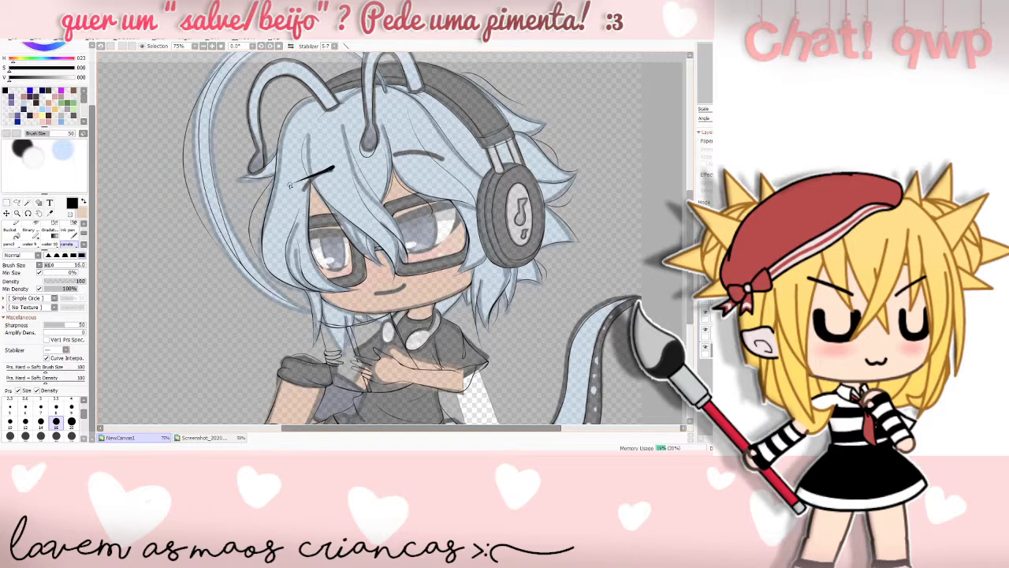
# - Set the brush size to 9 and try inking both eyebrows over the bangs
pyautogui.click(72, 407)
pyautogui.moveTo(332, 167)
pyautogui.mouseDown()
pyautogui.moveTo(298, 181)
pyautogui.moveTo(295, 197)
pyautogui.moveTo(318, 175)
pyautogui.moveTo(294, 200)
pyautogui.mouseUp()
pyautogui.hotkey('ctrl', 'z')
pyautogui.hotkey('ctrl', 'z')
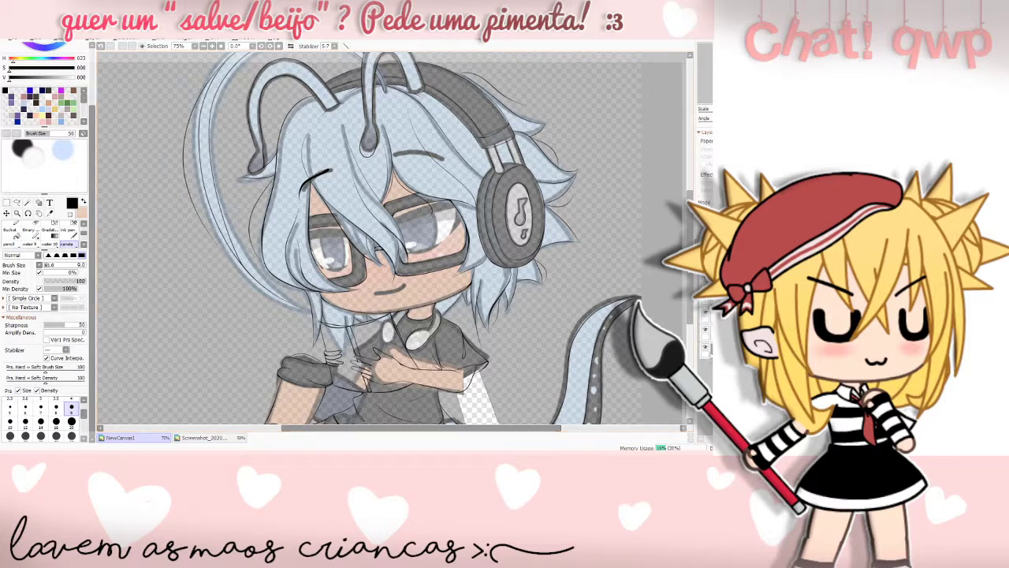
pyautogui.click(706, 350)
pyautogui.click(706, 350)
pyautogui.moveTo(408, 149); pyautogui.dragTo(448, 166)
pyautogui.hotkey('ctrl', 'z')
pyautogui.hotkey('ctrl', 'z')
pyautogui.hotkey('ctrl', 'z')
pyautogui.hotkey('ctrl', 'z')
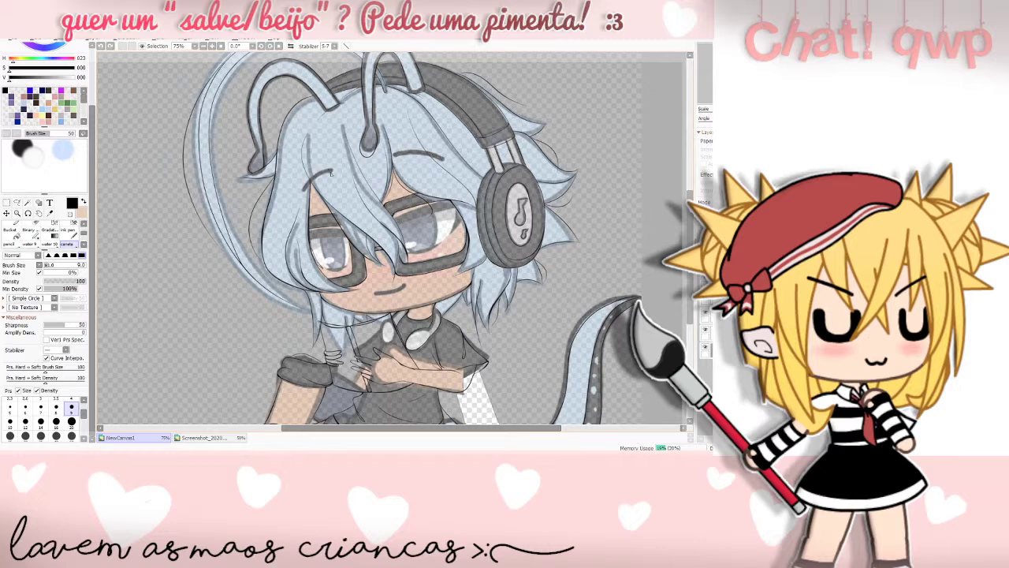
# - Ink the left eyebrow as one tapered arc following the reference, and check it with the reference hidden
pyautogui.moveTo(331, 170); pyautogui.dragTo(297, 200)
pyautogui.hotkey('ctrl', 'z')
pyautogui.moveTo(333, 170); pyautogui.dragTo(291, 207)
pyautogui.hotkey('ctrl', 'z')
pyautogui.moveTo(332, 170)
pyautogui.mouseDown()
pyautogui.moveTo(304, 184)
pyautogui.moveTo(301, 198)
pyautogui.mouseUp()
pyautogui.hotkey('ctrl', 'z')
pyautogui.moveTo(335, 168); pyautogui.dragTo(298, 193)
pyautogui.hotkey('ctrl', 'z')
pyautogui.moveTo(333, 168)
pyautogui.mouseDown()
pyautogui.moveTo(300, 191)
pyautogui.moveTo(289, 215)
pyautogui.mouseUp()
pyautogui.hotkey('ctrl', 'z')
pyautogui.hotkey('ctrl', 'z')
pyautogui.hotkey('ctrl', 'z')
pyautogui.moveTo(329, 169); pyautogui.dragTo(290, 210)
pyautogui.hotkey('ctrl', 'z')
pyautogui.moveTo(331, 168); pyautogui.dragTo(295, 213)
pyautogui.hotkey('ctrl', 'z')
pyautogui.moveTo(332, 167); pyautogui.dragTo(297, 203)
pyautogui.click(705, 348)
pyautogui.click(705, 348)
# - Set the brush size to 10 and try to ink the right eyebrow from its inner end outwards
pyautogui.click(9, 420)
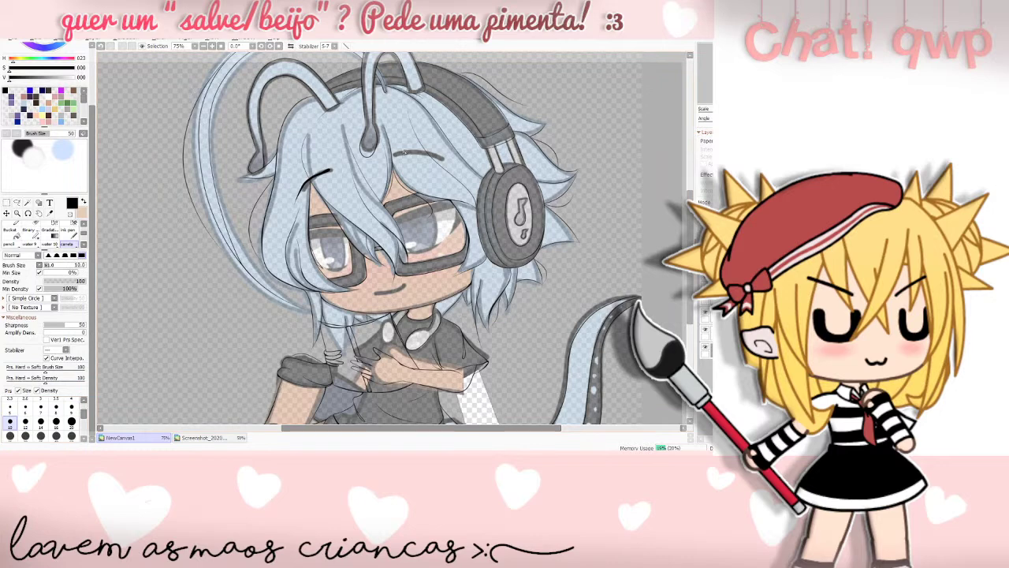
pyautogui.hotkey('ctrl', 'z')
pyautogui.moveTo(396, 153)
pyautogui.mouseDown()
pyautogui.moveTo(416, 147)
pyautogui.moveTo(445, 160)
pyautogui.moveTo(412, 152)
pyautogui.mouseUp()
pyautogui.hotkey('ctrl', 'z')
pyautogui.hotkey('ctrl', 'z')
pyautogui.hotkey('ctrl', 'z')
pyautogui.hotkey('ctrl', 'z')
pyautogui.hotkey('ctrl', 'z')
pyautogui.hotkey('ctrl', 'z')
pyautogui.moveTo(394, 152); pyautogui.dragTo(442, 157)
pyautogui.hotkey('ctrl', 'z')
pyautogui.hotkey('ctrl', 'z')
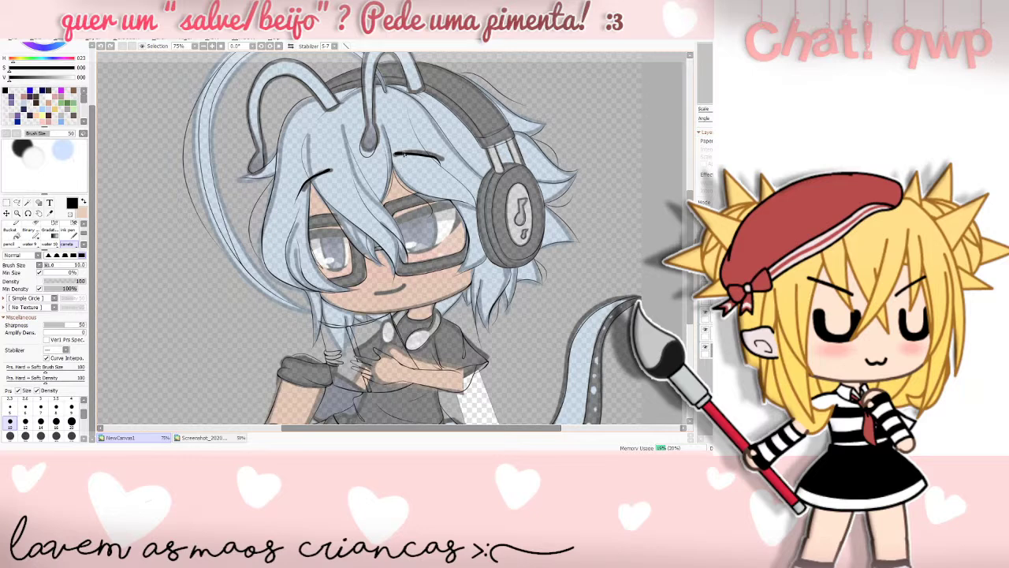
# - Ink the right eyebrow as a smooth tapered curve, and check it with the reference layer hidden
pyautogui.moveTo(407, 151)
pyautogui.mouseDown()
pyautogui.moveTo(438, 156)
pyautogui.moveTo(451, 174)
pyautogui.mouseUp()
pyautogui.hotkey('ctrl', 'z')
pyautogui.hotkey('ctrl', 'z')
pyautogui.hotkey('ctrl', 'z')
pyautogui.moveTo(423, 153); pyautogui.dragTo(448, 167)
pyautogui.click(708, 349)
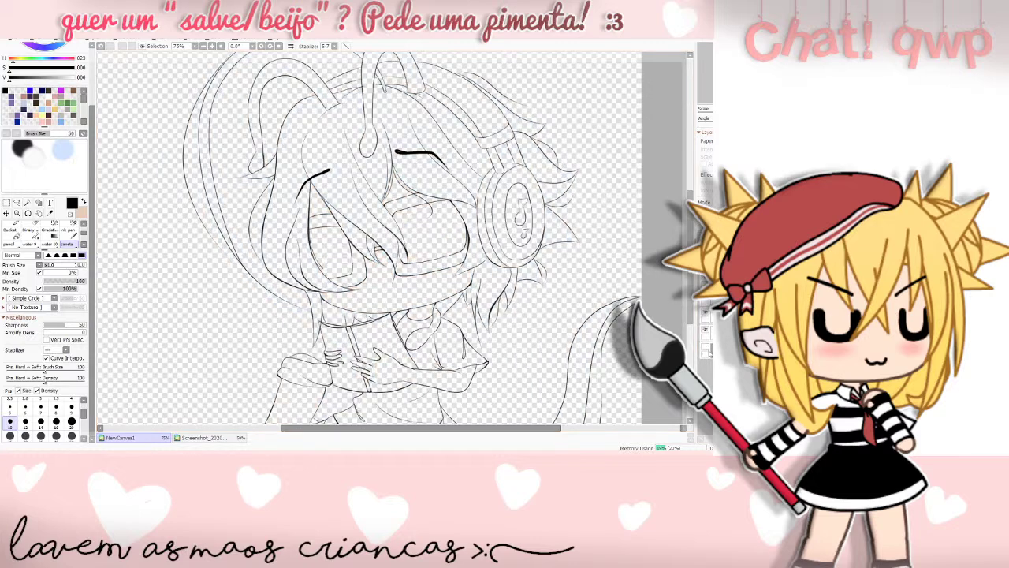
pyautogui.click(708, 351)
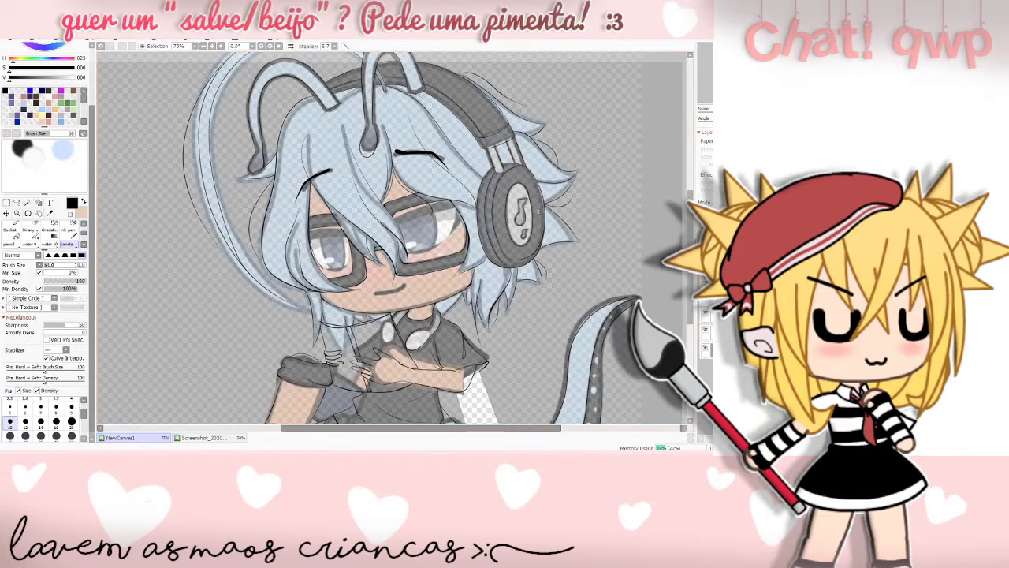
pyautogui.moveTo(404, 154); pyautogui.dragTo(444, 163)
pyautogui.click(708, 349)
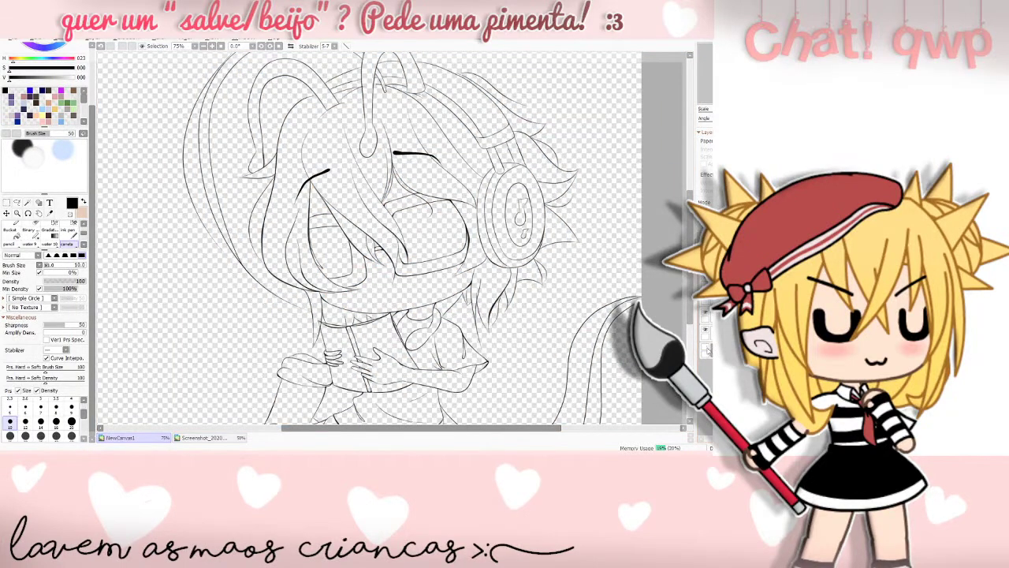
pyautogui.click(707, 351)
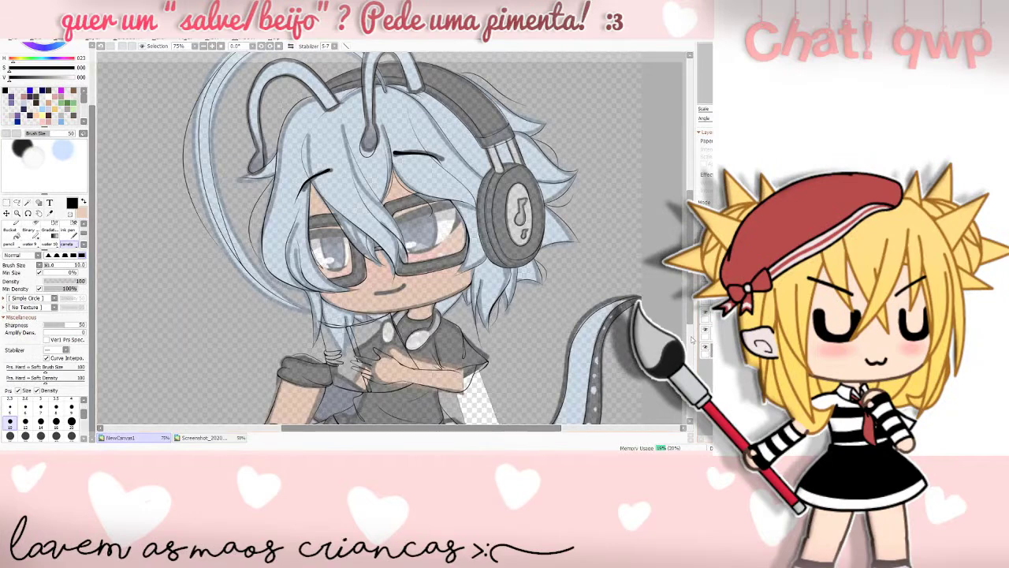
# - Try to ink the left eye's upper lash line at brush size 9
pyautogui.click(72, 407)
pyautogui.hotkey('ctrl', 'z')
pyautogui.moveTo(310, 239); pyautogui.dragTo(349, 239)
pyautogui.hotkey('ctrl', 'z')
pyautogui.hotkey('ctrl', 'z')
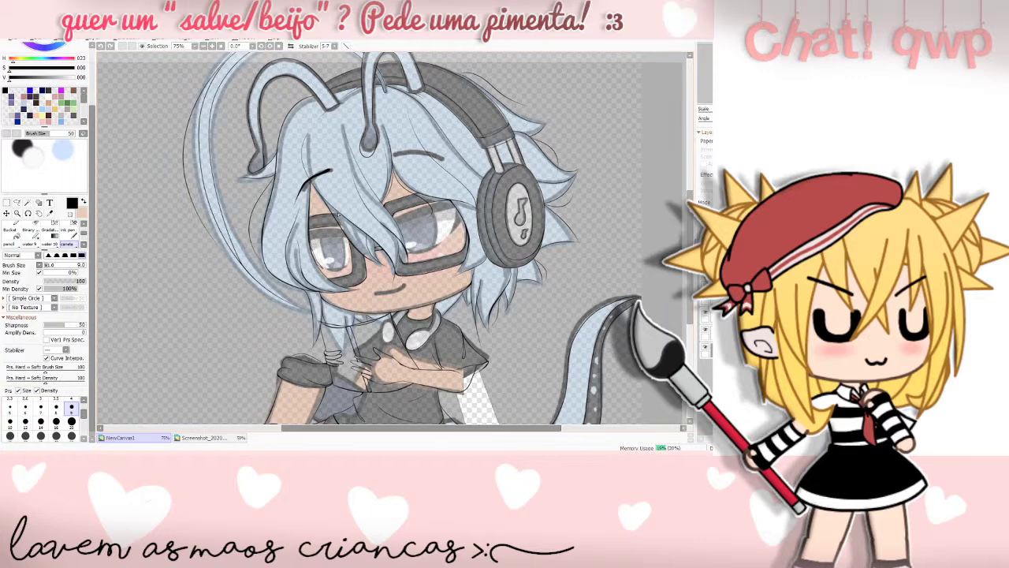
pyautogui.hotkey('ctrl', 'y')
pyautogui.moveTo(349, 241)
pyautogui.mouseDown()
pyautogui.moveTo(314, 242)
pyautogui.moveTo(325, 238)
pyautogui.mouseUp()
pyautogui.hotkey('ctrl', 'z')
pyautogui.hotkey('ctrl', 'z')
pyautogui.hotkey('ctrl', 'z')
pyautogui.scroll(2, 392, 238)
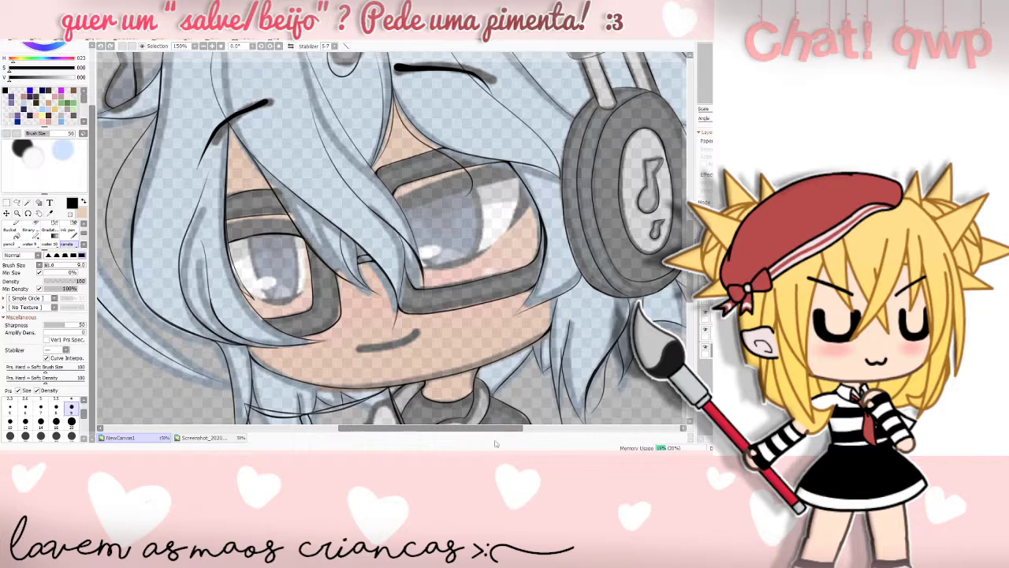
pyautogui.moveTo(224, 225)
pyautogui.mouseDown()
pyautogui.moveTo(275, 218)
pyautogui.moveTo(282, 231)
pyautogui.moveTo(224, 194)
pyautogui.moveTo(241, 213)
pyautogui.moveTo(254, 204)
pyautogui.moveTo(247, 229)
pyautogui.moveTo(231, 237)
pyautogui.moveTo(228, 226)
pyautogui.moveTo(298, 225)
pyautogui.moveTo(224, 227)
pyautogui.mouseUp()
pyautogui.hotkey('ctrl', 'z')
pyautogui.hotkey('ctrl', 'z')
pyautogui.moveTo(293, 221)
pyautogui.mouseDown()
pyautogui.moveTo(225, 225)
pyautogui.moveTo(296, 223)
pyautogui.mouseUp()
pyautogui.hotkey('ctrl', 'z')
pyautogui.hotkey('ctrl', 'z')
pyautogui.hotkey('ctrl', 'z')
pyautogui.click(704, 348)
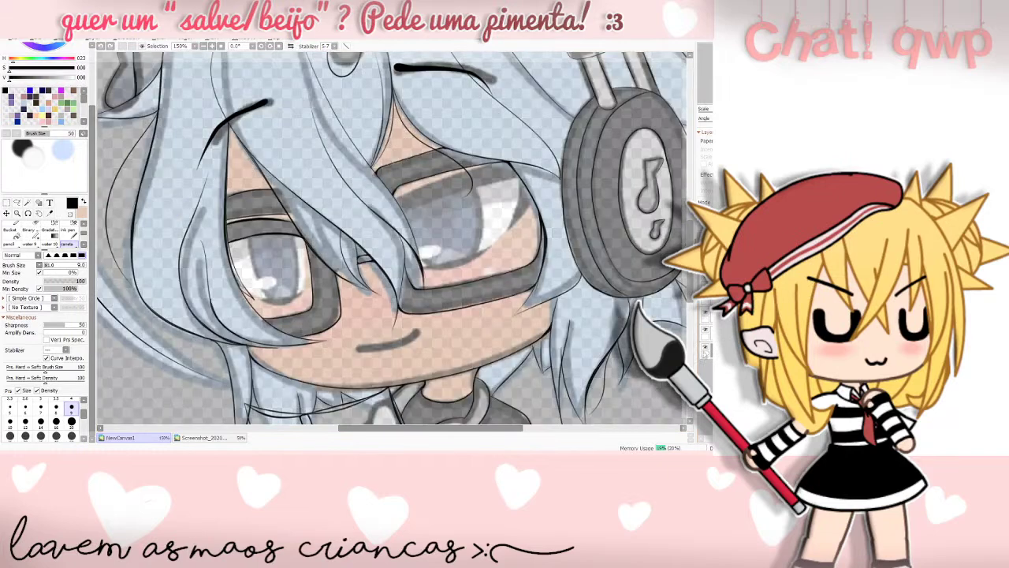
pyautogui.click(704, 350)
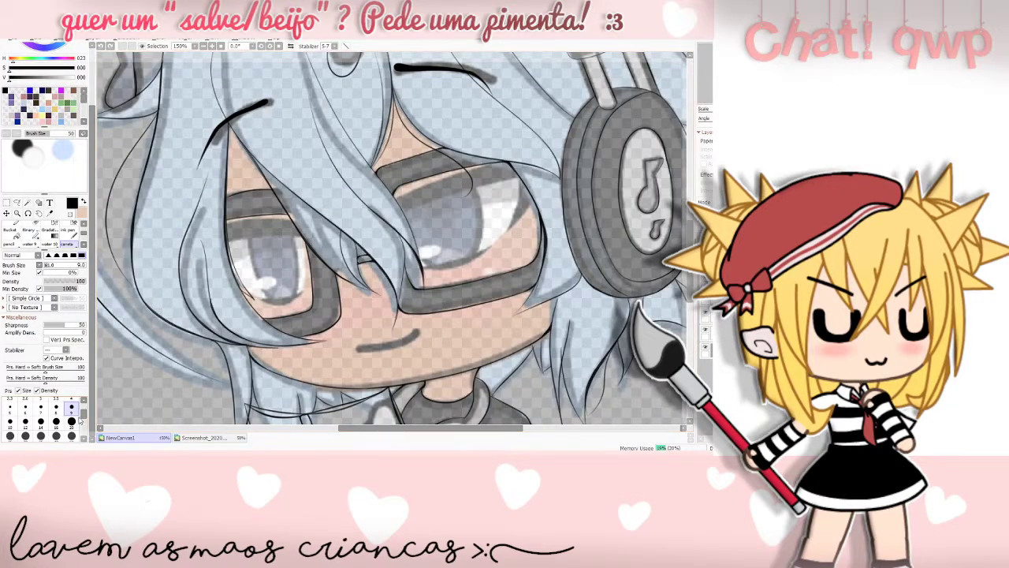
# - Ink the left eye's upper lash outline and short lower lid line at brush size 2.6
pyautogui.scroll(2, 84, 414)
pyautogui.click(24, 422)
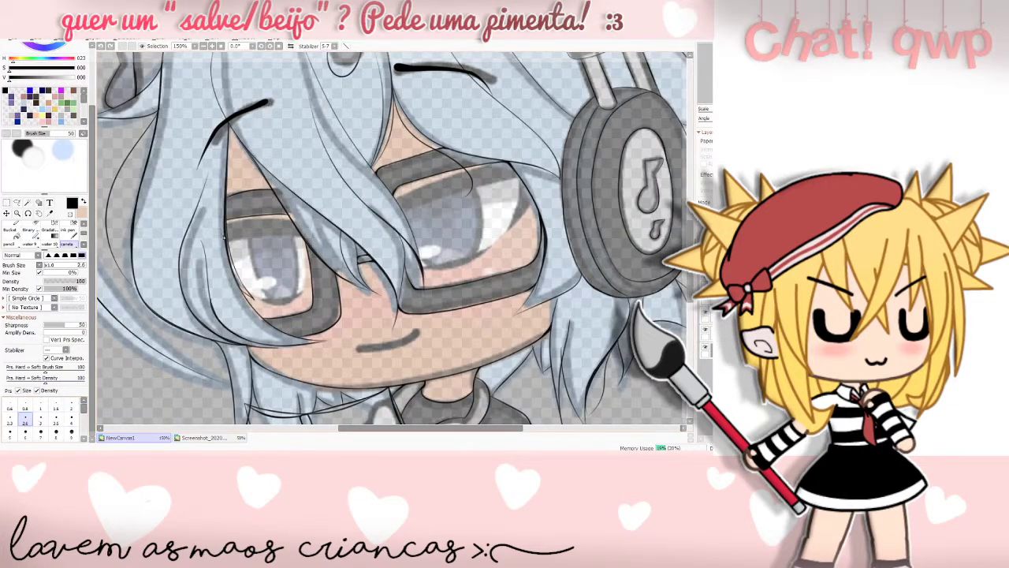
pyautogui.moveTo(226, 224)
pyautogui.mouseDown()
pyautogui.moveTo(297, 224)
pyautogui.moveTo(235, 224)
pyautogui.moveTo(223, 229)
pyautogui.moveTo(246, 225)
pyautogui.moveTo(244, 246)
pyautogui.moveTo(229, 244)
pyautogui.moveTo(305, 240)
pyautogui.mouseUp()
pyautogui.hotkey('ctrl', 'z')
pyautogui.moveTo(262, 298)
pyautogui.mouseDown()
pyautogui.moveTo(301, 296)
pyautogui.moveTo(277, 308)
pyautogui.moveTo(263, 300)
pyautogui.moveTo(302, 294)
pyautogui.moveTo(257, 300)
pyautogui.moveTo(297, 297)
pyautogui.moveTo(272, 302)
pyautogui.mouseUp()
pyautogui.hotkey('ctrl', 'z')
pyautogui.hotkey('ctrl', 'z')
pyautogui.hotkey('ctrl', 'z')
pyautogui.hotkey('ctrl', 'z')
pyautogui.hotkey('ctrl', 'z')
pyautogui.click(707, 350)
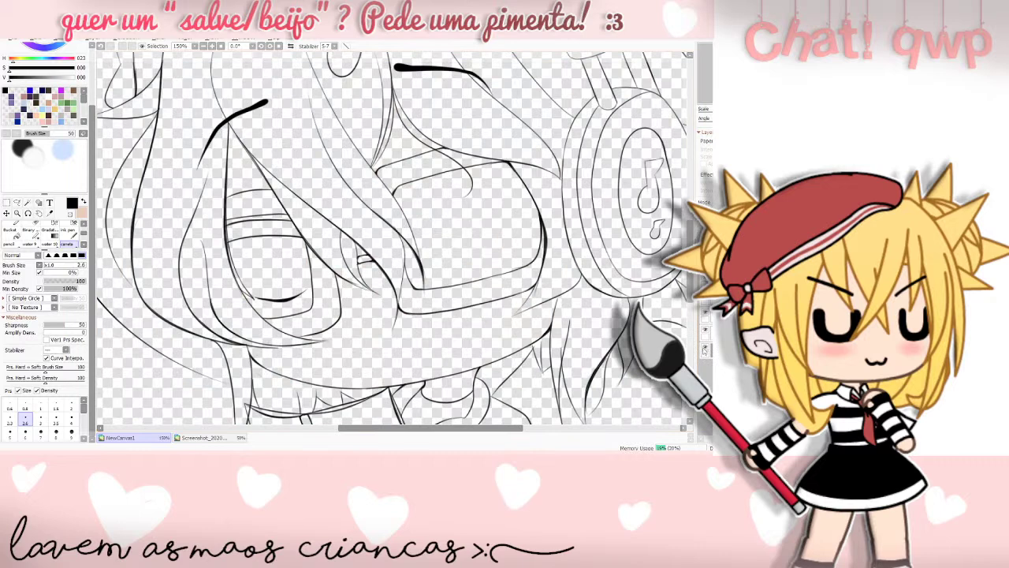
pyautogui.click(706, 351)
# - Ink the right eye's lower lid as a short curved line beneath the iris
pyautogui.moveTo(427, 267)
pyautogui.mouseDown()
pyautogui.moveTo(490, 243)
pyautogui.moveTo(437, 266)
pyautogui.moveTo(489, 246)
pyautogui.moveTo(480, 255)
pyautogui.mouseUp()
pyautogui.hotkey('ctrl', 'z')
pyautogui.hotkey('ctrl', 'z')
pyautogui.hotkey('ctrl', 'z')
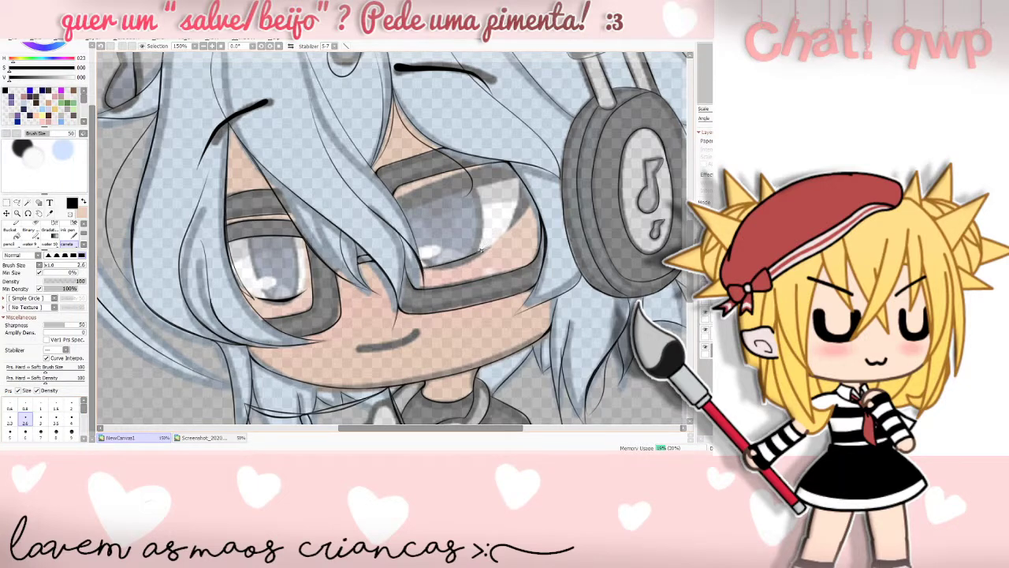
pyautogui.hotkey('ctrl', 'z')
pyautogui.moveTo(426, 269); pyautogui.dragTo(492, 250)
pyautogui.hotkey('ctrl', 'z')
pyautogui.hotkey('ctrl', 'z')
pyautogui.hotkey('ctrl', 'z')
pyautogui.hotkey('ctrl', 'z')
pyautogui.hotkey('ctrl', 'z')
pyautogui.hotkey('ctrl', 'z')
pyautogui.moveTo(431, 269); pyautogui.dragTo(473, 258)
pyautogui.hotkey('ctrl', 'z')
pyautogui.hotkey('ctrl', 'z')
pyautogui.hotkey('ctrl', 'z')
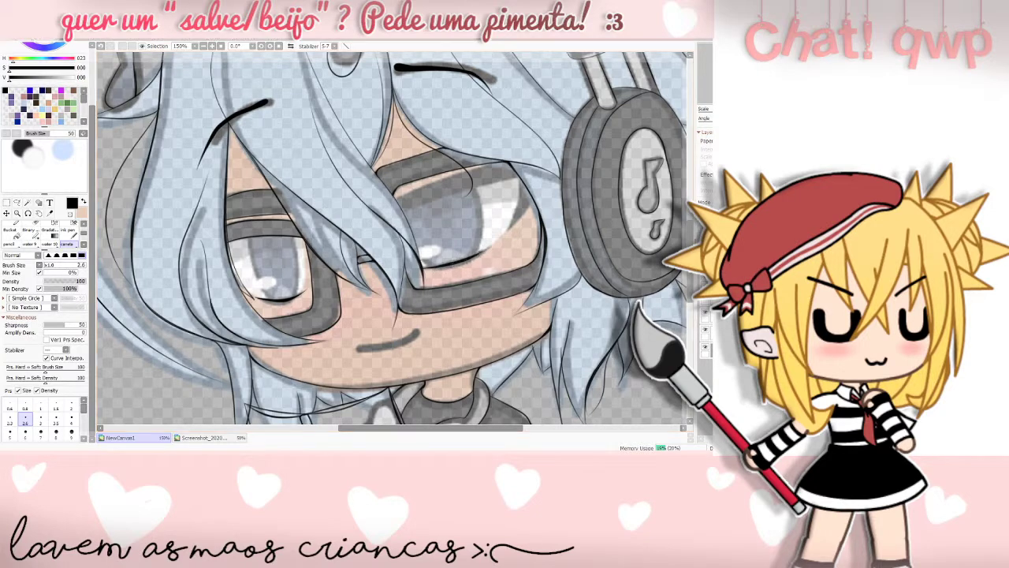
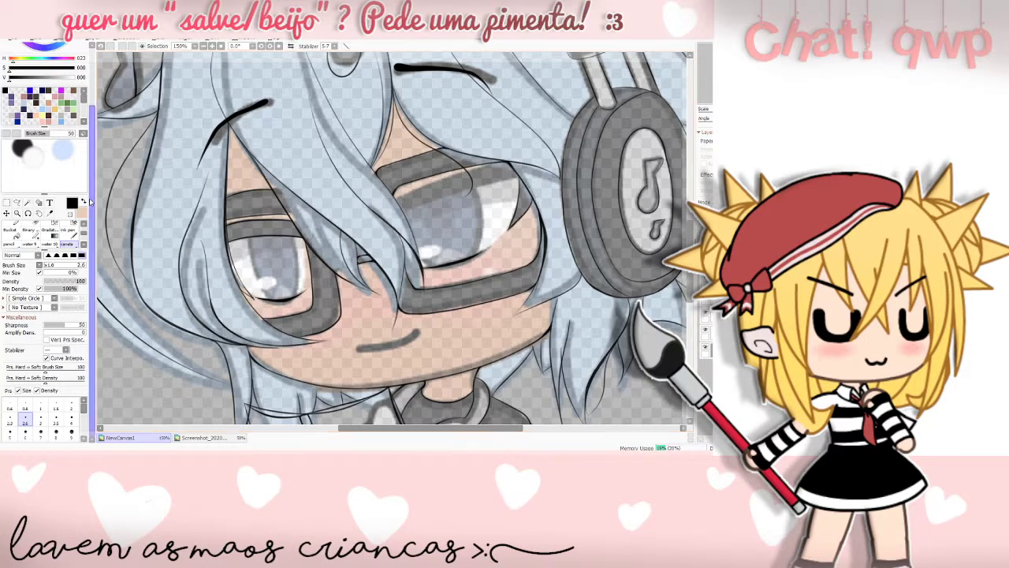
# - Ink the lower edge of the right eye's upper lash band from the hair strand to the outer corner
pyautogui.moveTo(519, 180)
pyautogui.mouseDown()
pyautogui.moveTo(403, 213)
pyautogui.moveTo(421, 212)
pyautogui.moveTo(413, 219)
pyautogui.moveTo(405, 213)
pyautogui.moveTo(529, 178)
pyautogui.moveTo(436, 203)
pyautogui.mouseUp()
pyautogui.hotkey('ctrl', 'z')
pyautogui.hotkey('ctrl', 'z')
pyautogui.hotkey('ctrl', 'z')
pyautogui.moveTo(471, 191)
pyautogui.mouseDown()
pyautogui.moveTo(523, 184)
pyautogui.moveTo(422, 204)
pyautogui.mouseUp()
pyautogui.hotkey('ctrl', 'z')
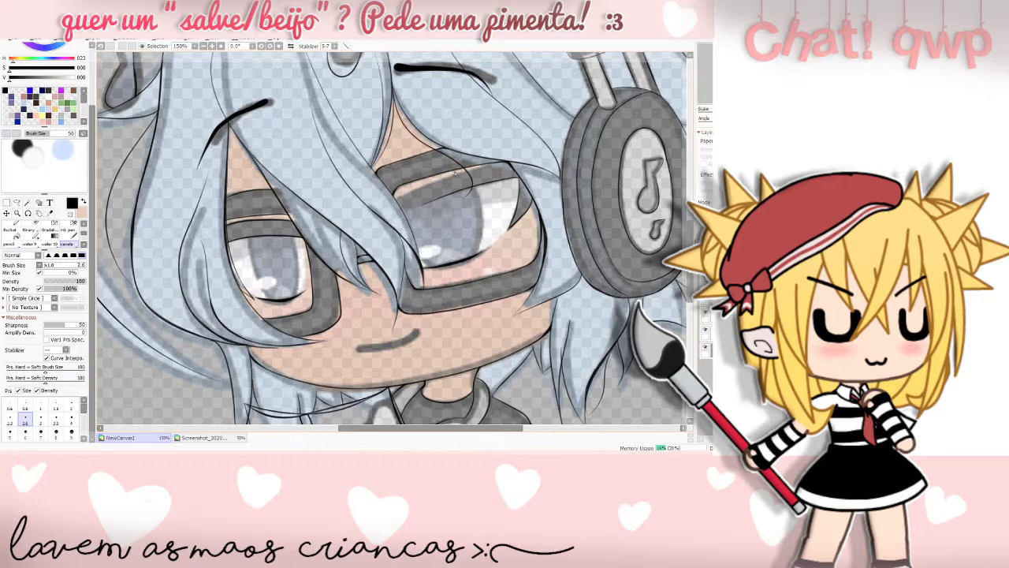
pyautogui.hotkey('ctrl', 'z')
pyautogui.moveTo(404, 213)
pyautogui.mouseDown()
pyautogui.moveTo(461, 194)
pyautogui.moveTo(403, 214)
pyautogui.moveTo(474, 189)
pyautogui.moveTo(437, 198)
pyautogui.mouseUp()
pyautogui.hotkey('ctrl', 'z')
pyautogui.hotkey('ctrl', 'z')
pyautogui.hotkey('ctrl', 'z')
pyautogui.moveTo(517, 176)
pyautogui.mouseDown()
pyautogui.moveTo(399, 212)
pyautogui.moveTo(408, 218)
pyautogui.moveTo(517, 184)
pyautogui.mouseUp()
pyautogui.hotkey('ctrl', 'z')
pyautogui.hotkey('ctrl', 'z')
pyautogui.moveTo(389, 218); pyautogui.dragTo(532, 169)
pyautogui.hotkey('ctrl', 'z')
pyautogui.moveTo(391, 214)
pyautogui.mouseDown()
pyautogui.moveTo(464, 189)
pyautogui.moveTo(525, 184)
pyautogui.moveTo(484, 185)
pyautogui.moveTo(383, 223)
pyautogui.mouseUp()
pyautogui.hotkey('ctrl', 'z')
# - Erase the stray line end overlapping the hair strand beside the right eye with a size 20 Eraser, and return to the inking pen
pyautogui.press('e')
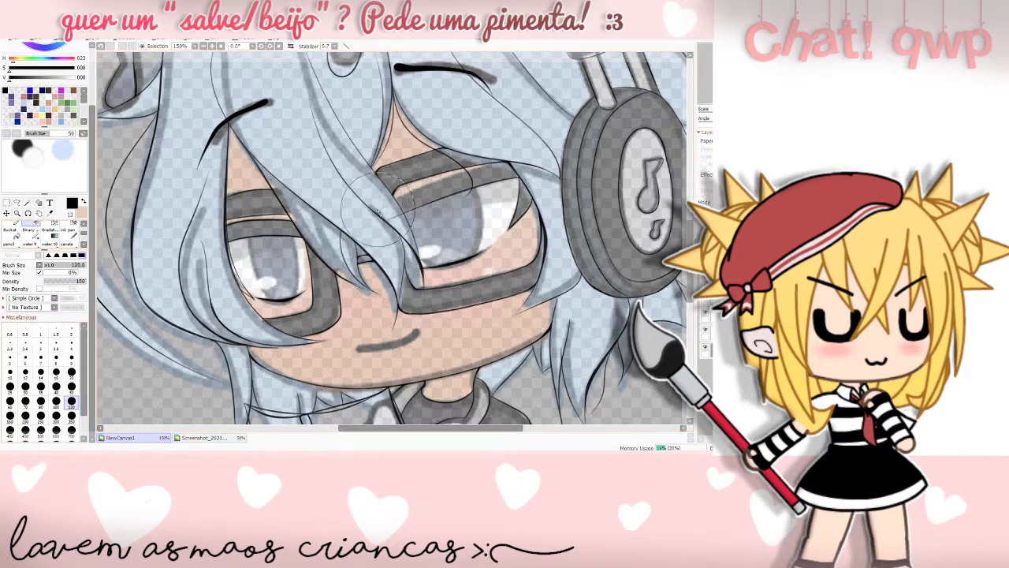
pyautogui.click(72, 371)
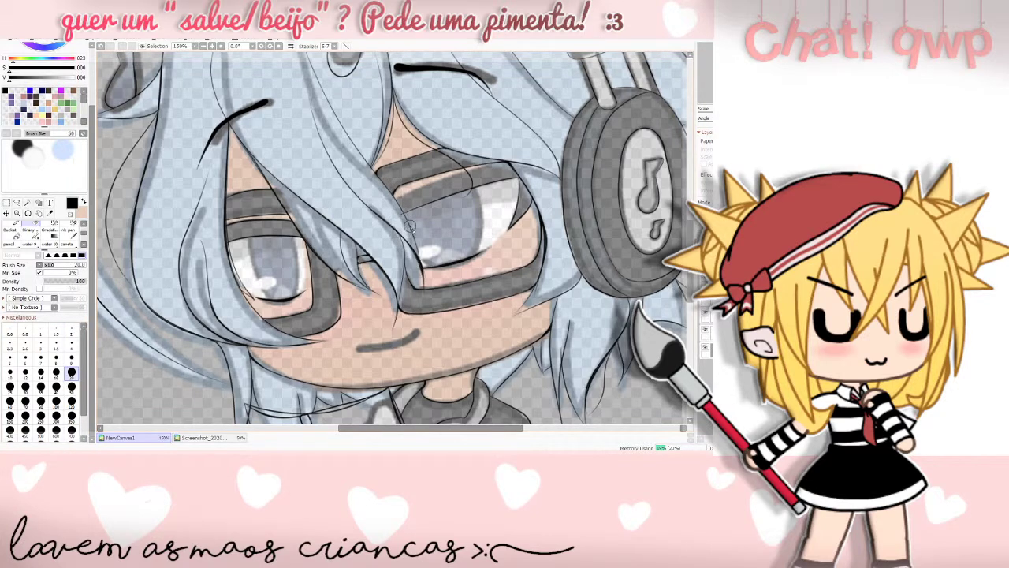
pyautogui.click(68, 244)
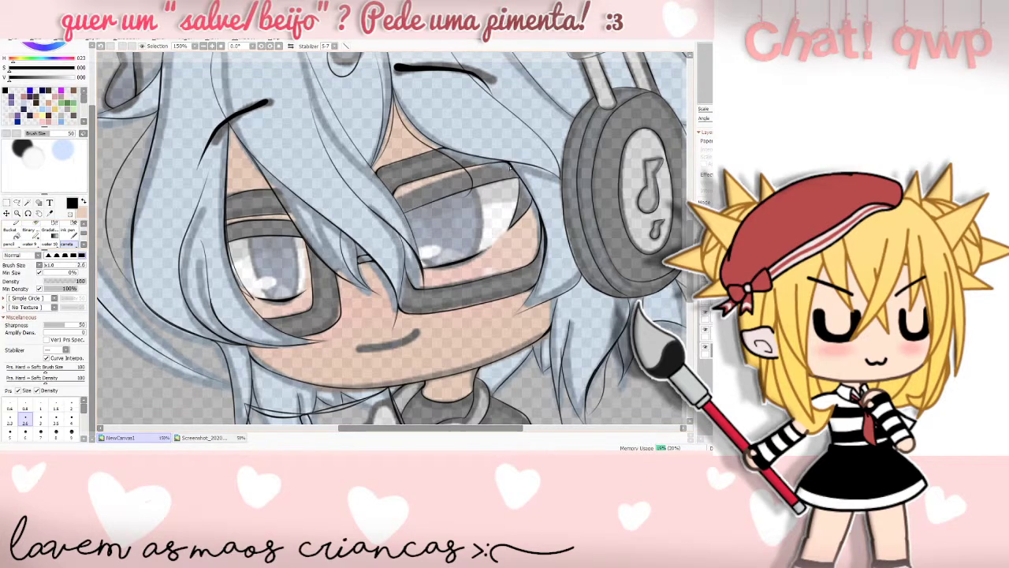
# - Ink the upper edge of the right eye's lash band from the hair strand to the glasses frame
pyautogui.moveTo(506, 163)
pyautogui.mouseDown()
pyautogui.moveTo(390, 203)
pyautogui.moveTo(459, 177)
pyautogui.mouseUp()
pyautogui.hotkey('ctrl', 'z')
pyautogui.hotkey('ctrl', 'z')
pyautogui.moveTo(394, 198); pyautogui.dragTo(511, 165)
pyautogui.hotkey('ctrl', 'z')
pyautogui.moveTo(502, 167); pyautogui.dragTo(509, 165)
pyautogui.hotkey('ctrl', 'z')
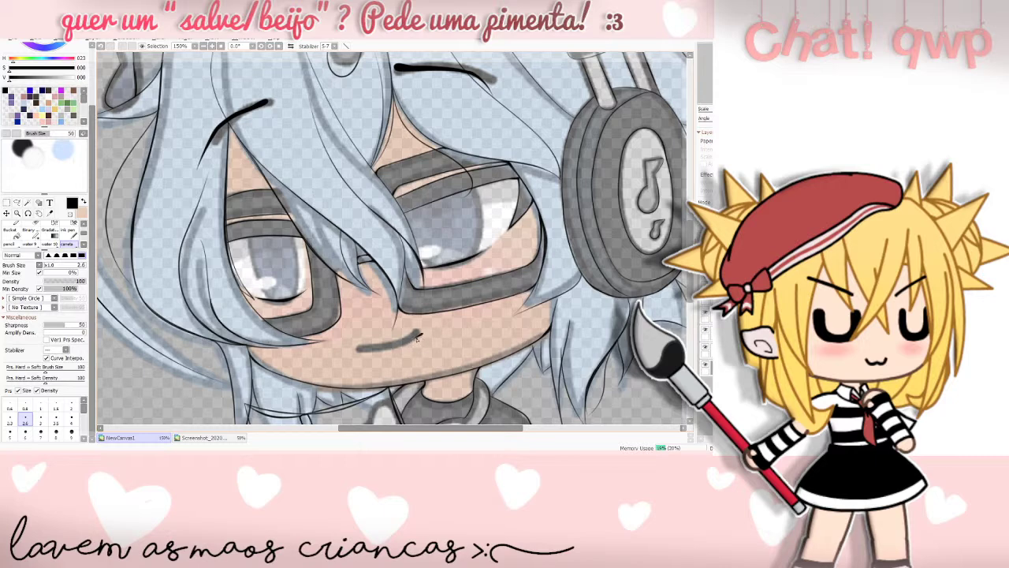
# - Ink the mouth as a thin slightly smiling line, checking it with the reference layer hidden
pyautogui.moveTo(401, 344); pyautogui.dragTo(386, 351)
pyautogui.hotkey('ctrl', 'z')
pyautogui.click(706, 367)
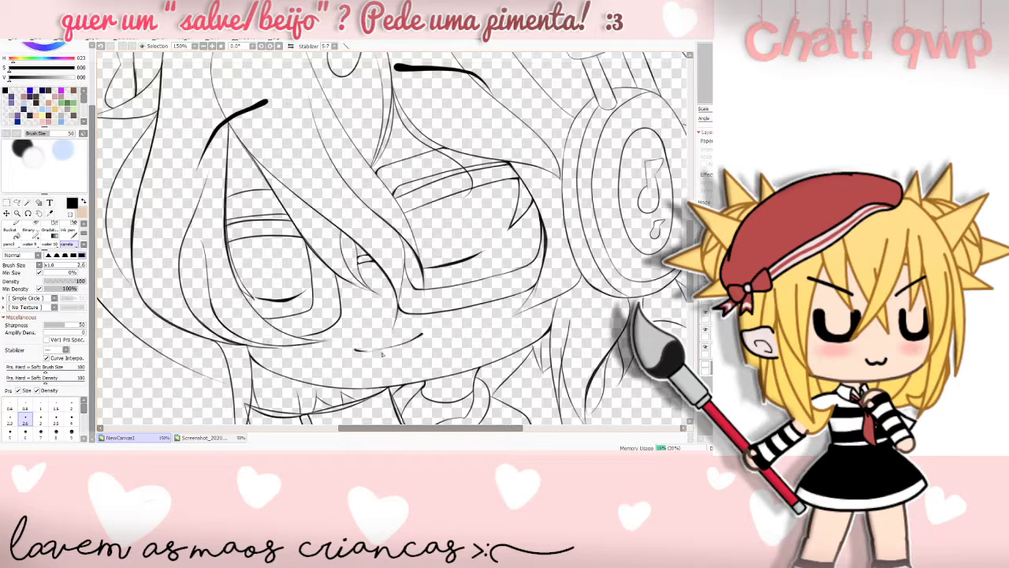
pyautogui.moveTo(364, 352); pyautogui.dragTo(370, 351)
pyautogui.click(706, 366)
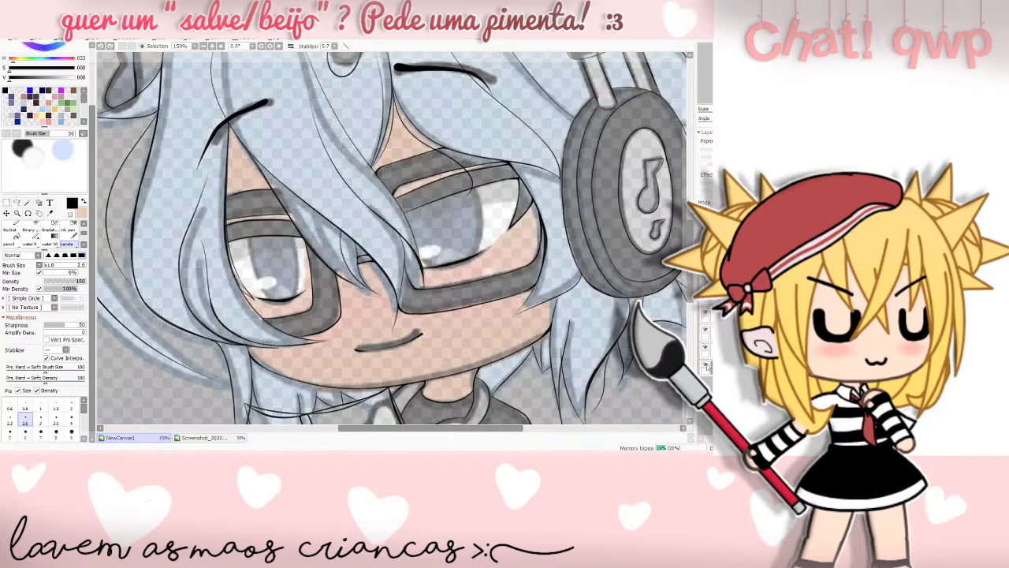
# - Ink the left edge of the left eye's iris, from the upper lash band down to the lower lash line
pyautogui.click(706, 366)
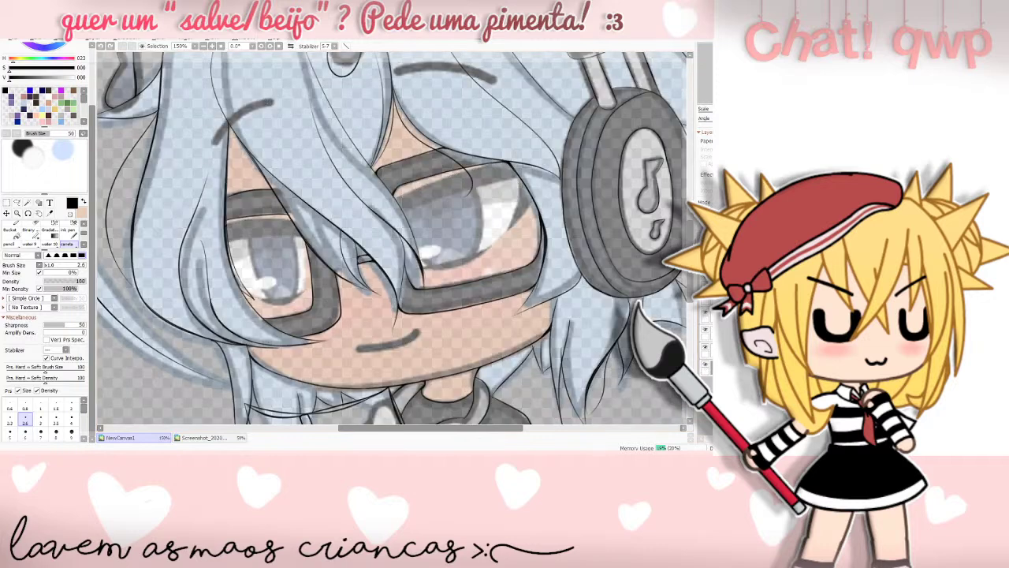
pyautogui.click(706, 366)
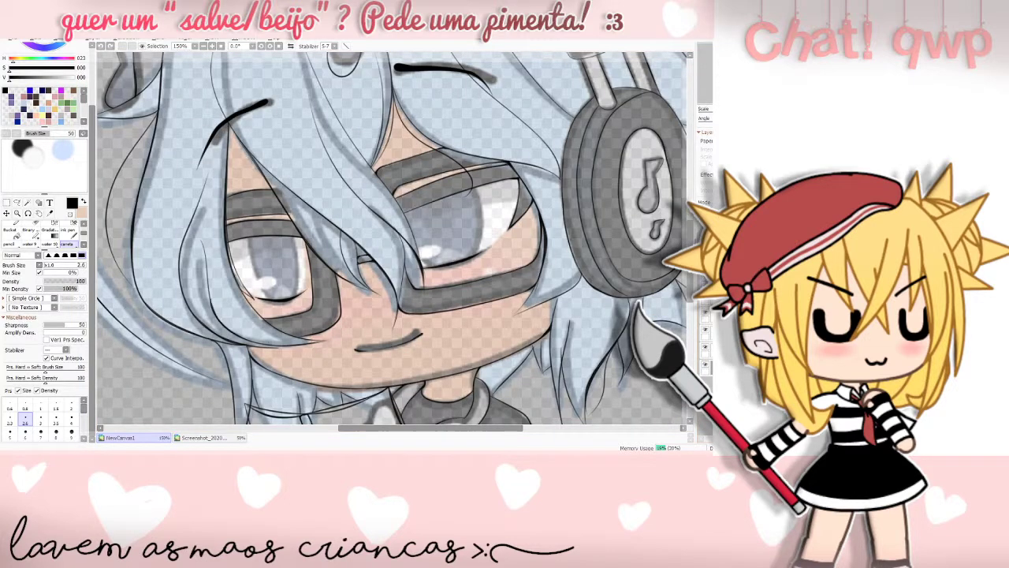
pyautogui.moveTo(251, 238)
pyautogui.mouseDown()
pyautogui.moveTo(249, 267)
pyautogui.moveTo(266, 297)
pyautogui.mouseUp()
pyautogui.hotkey('ctrl', 'z')
pyautogui.moveTo(251, 237)
pyautogui.mouseDown()
pyautogui.moveTo(250, 263)
pyautogui.moveTo(268, 298)
pyautogui.moveTo(251, 237)
pyautogui.moveTo(257, 282)
pyautogui.moveTo(271, 300)
pyautogui.mouseUp()
pyautogui.hotkey('ctrl', 'z')
pyautogui.hotkey('ctrl', 'z')
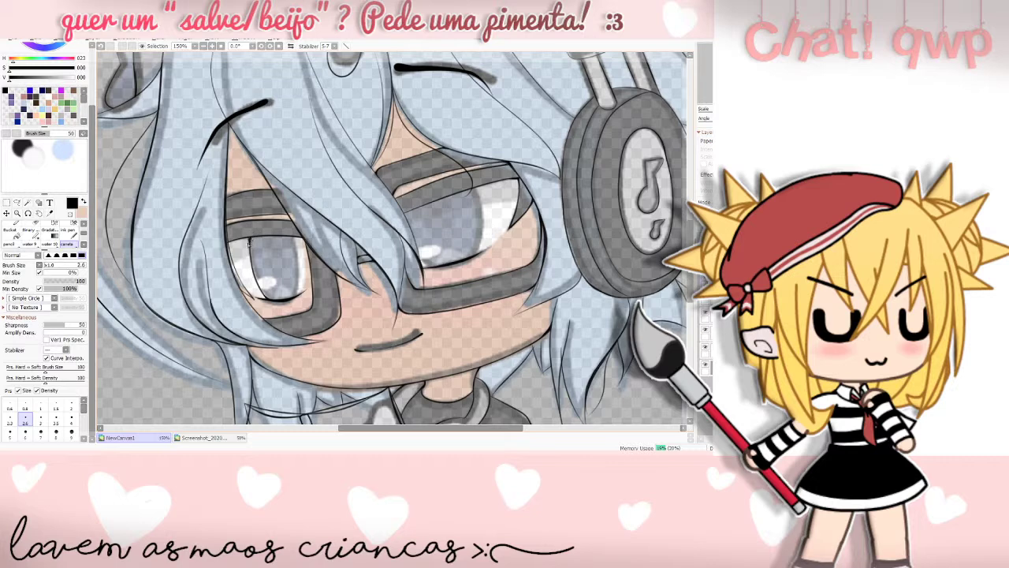
# - Ink the right edge of the left eye's iris down to the end of the lower lash line
pyautogui.moveTo(293, 239)
pyautogui.mouseDown()
pyautogui.moveTo(294, 299)
pyautogui.moveTo(293, 238)
pyautogui.mouseUp()
pyautogui.hotkey('ctrl', 'z')
pyautogui.hotkey('ctrl', 'z')
pyautogui.moveTo(297, 248); pyautogui.dragTo(294, 240)
pyautogui.hotkey('ctrl', 'z')
pyautogui.moveTo(296, 299); pyautogui.dragTo(302, 288)
pyautogui.hotkey('ctrl', 'z')
pyautogui.moveTo(299, 298); pyautogui.dragTo(301, 290)
pyautogui.hotkey('ctrl', 'z')
# - Ink the outer edge of the right eye's iris, checking the eyes with the reference layer hidden
pyautogui.moveTo(475, 189); pyautogui.dragTo(483, 252)
pyautogui.hotkey('ctrl', 'z')
pyautogui.moveTo(475, 190)
pyautogui.mouseDown()
pyautogui.moveTo(484, 250)
pyautogui.moveTo(473, 257)
pyautogui.mouseUp()
pyautogui.hotkey('ctrl', 'z')
pyautogui.moveTo(480, 200); pyautogui.dragTo(476, 191)
pyautogui.click(706, 366)
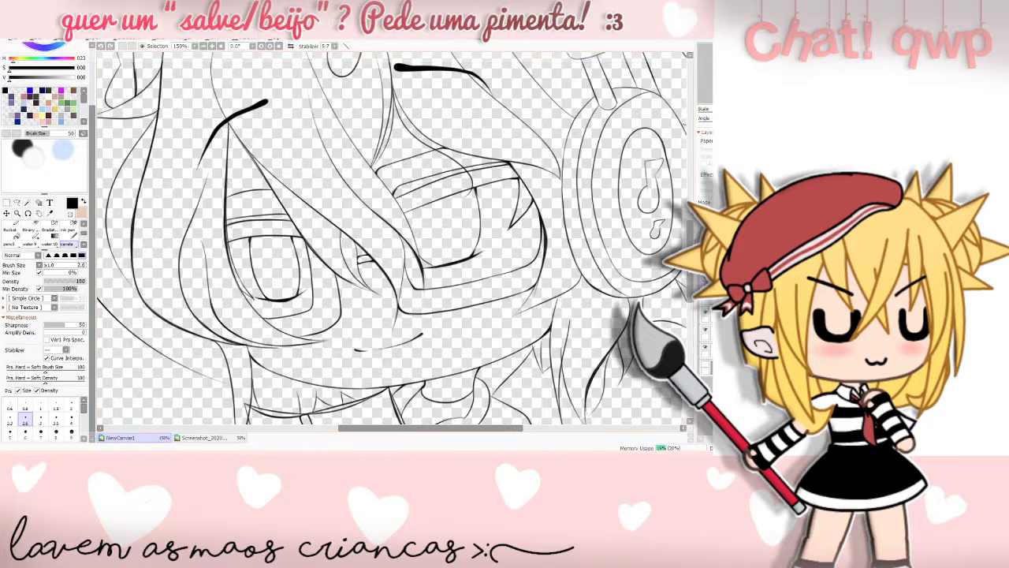
pyautogui.click(706, 366)
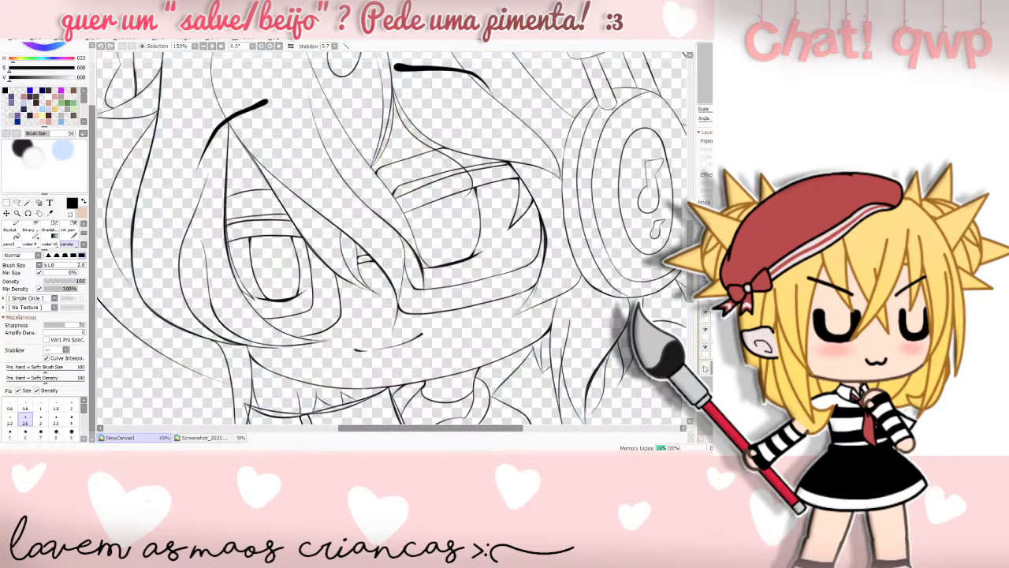
pyautogui.click(706, 367)
pyautogui.click(707, 367)
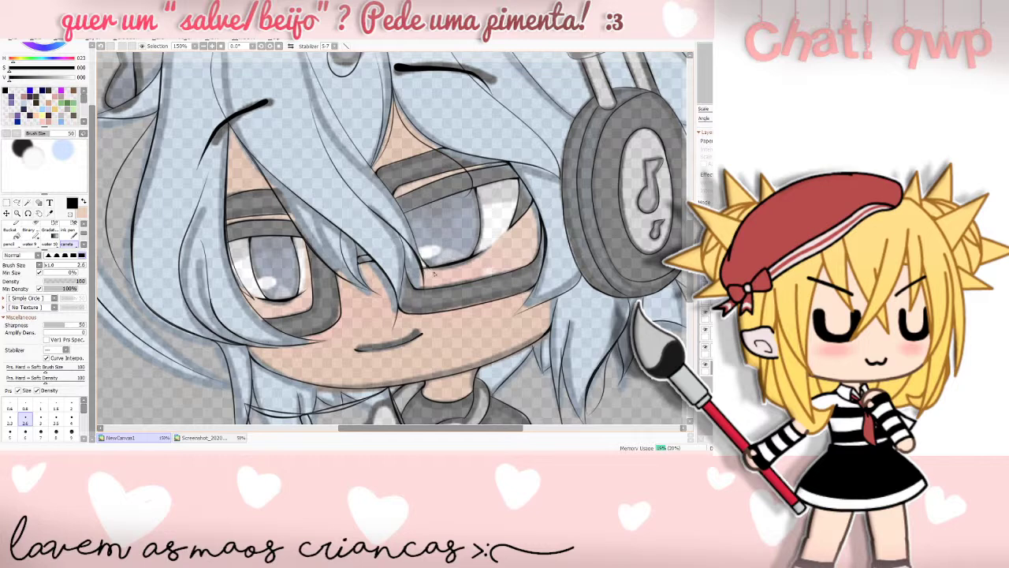
pyautogui.click(423, 255)
pyautogui.click(705, 366)
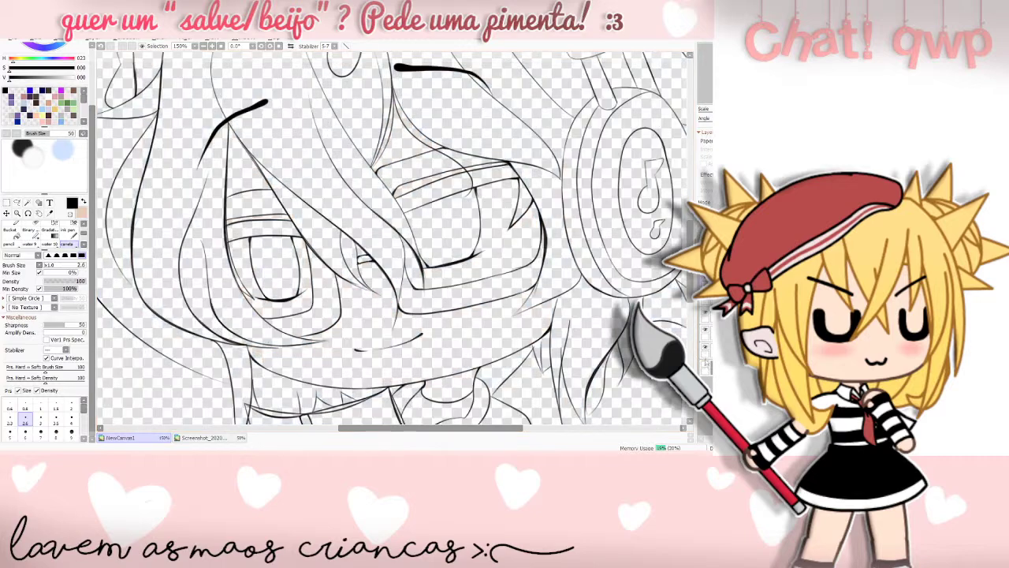
pyautogui.click(708, 365)
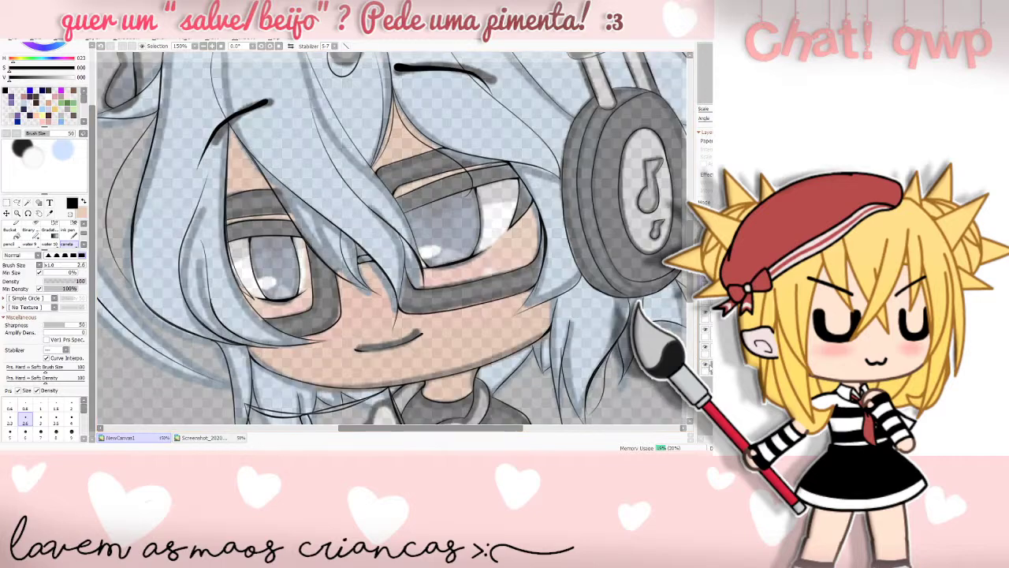
pyautogui.click(708, 366)
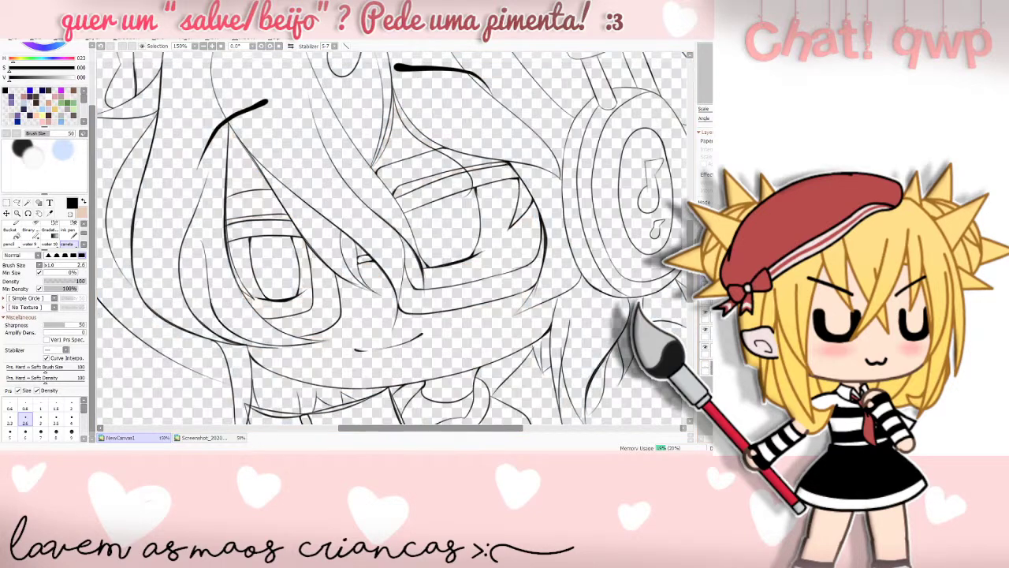
# - Review the whole line art with the reference hidden, and show the reference layer again over the tail
pyautogui.scroll(-2, 391, 238)
pyautogui.press('-')
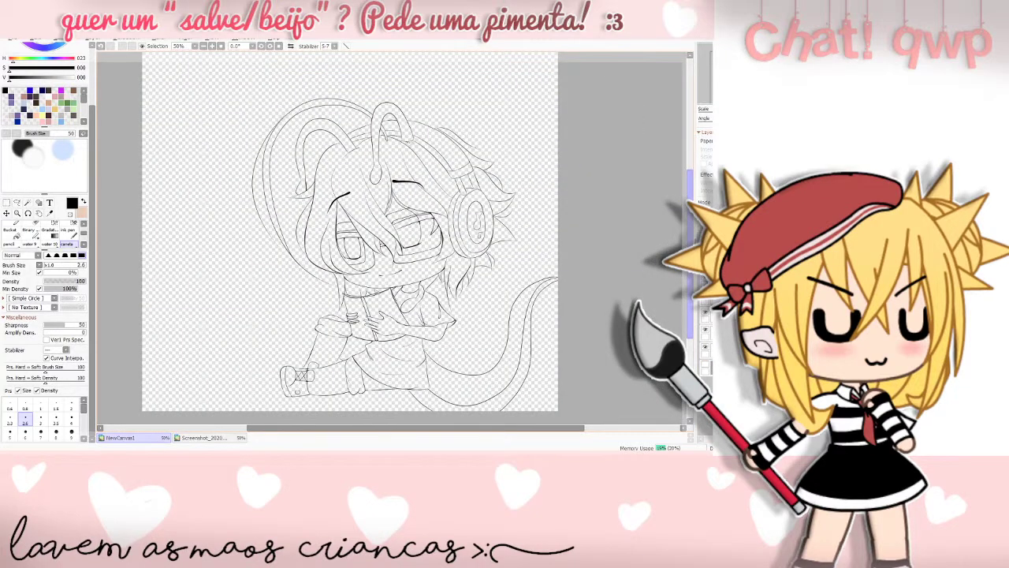
pyautogui.scroll(-3, 350, 231)
pyautogui.press('+')
pyautogui.press('+')
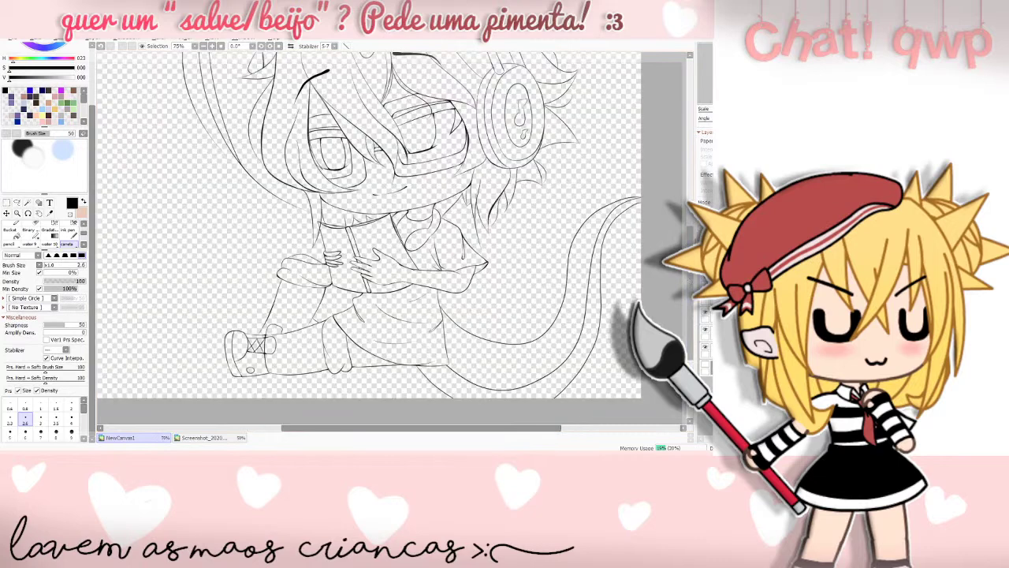
pyautogui.press('+')
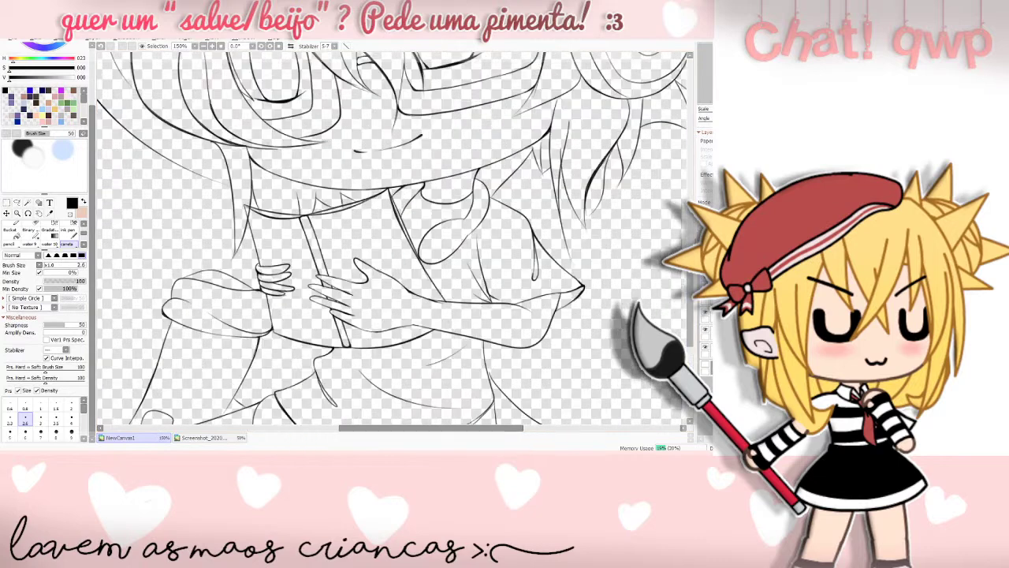
pyautogui.moveTo(508, 428); pyautogui.dragTo(564, 430)
pyautogui.moveTo(690, 330); pyautogui.dragTo(689, 380)
pyautogui.click(706, 365)
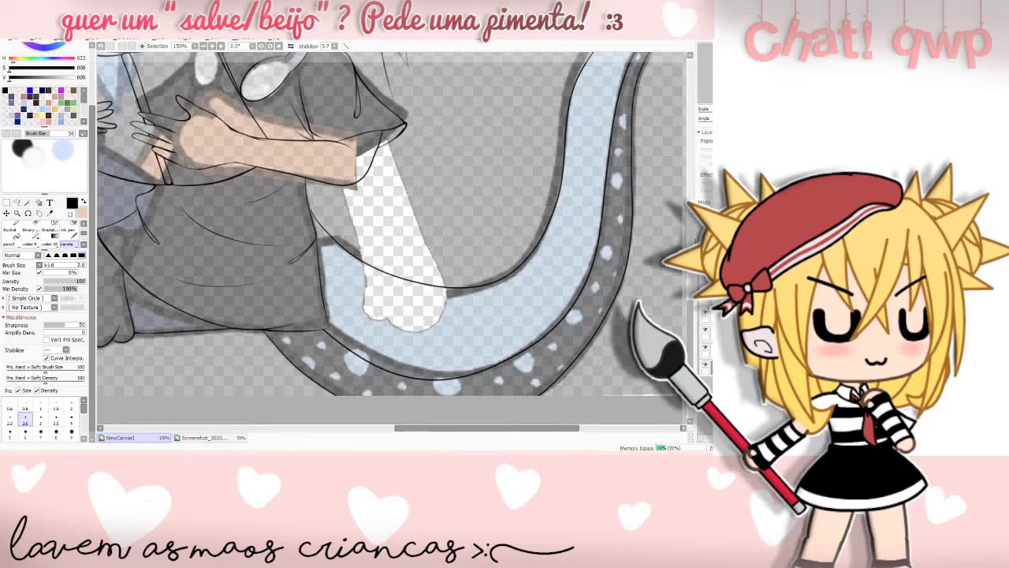
# - Toggle the individual line-art layers to examine which one holds the clothing, arm and tail lines
pyautogui.click(706, 297)
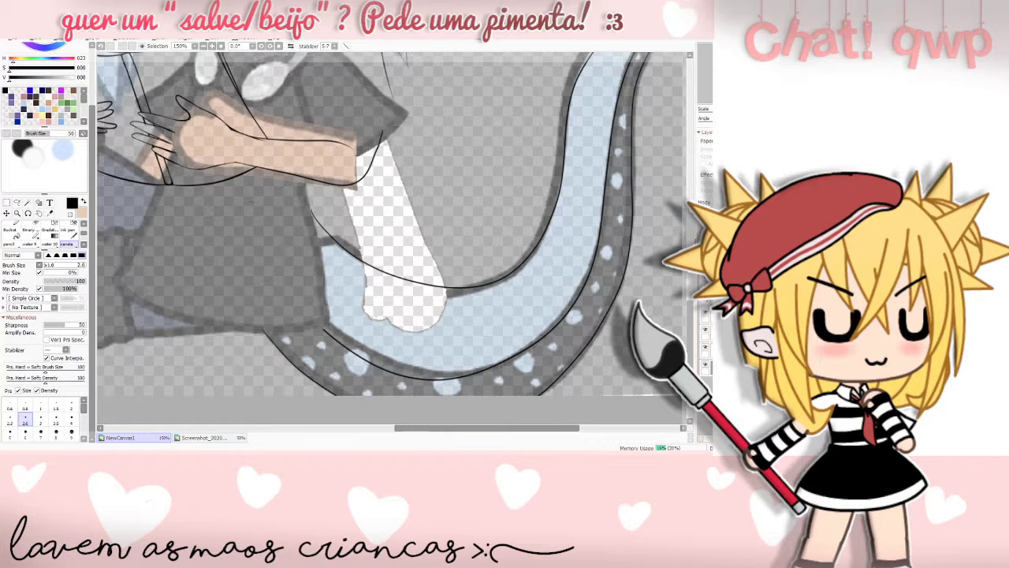
pyautogui.hotkey('ctrl', 'y')
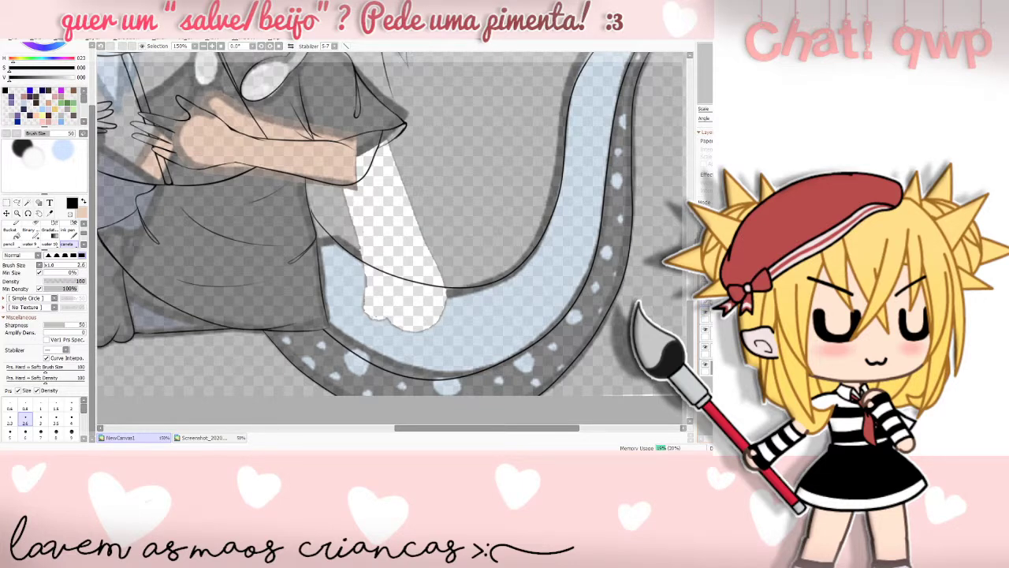
pyautogui.click(706, 330)
pyautogui.click(707, 329)
pyautogui.click(706, 347)
pyautogui.click(707, 347)
pyautogui.click(707, 349)
pyautogui.click(707, 351)
pyautogui.scroll(3, 392, 238)
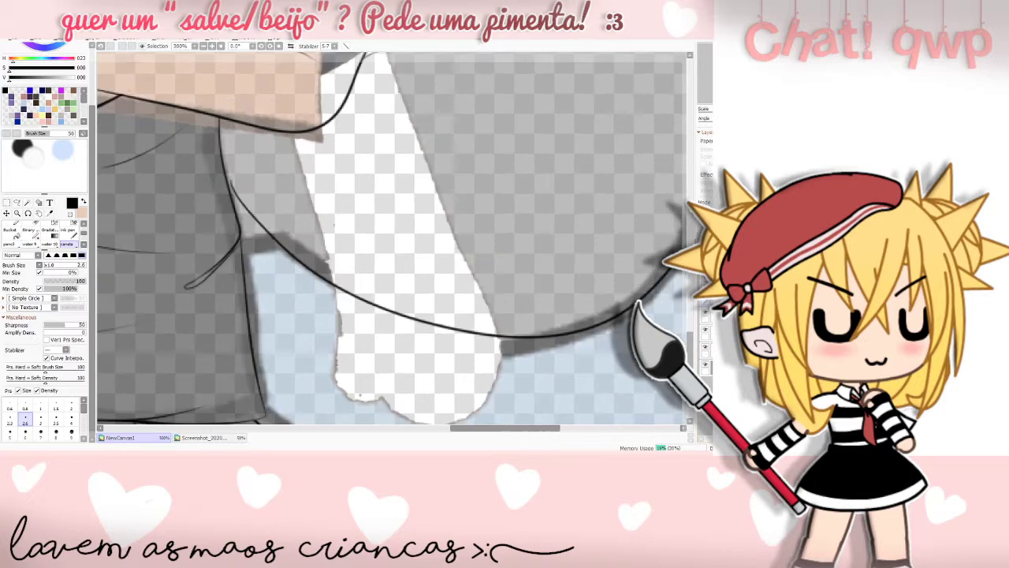
pyautogui.scroll(-5, 392, 238)
pyautogui.moveTo(690, 331); pyautogui.dragTo(690, 292)
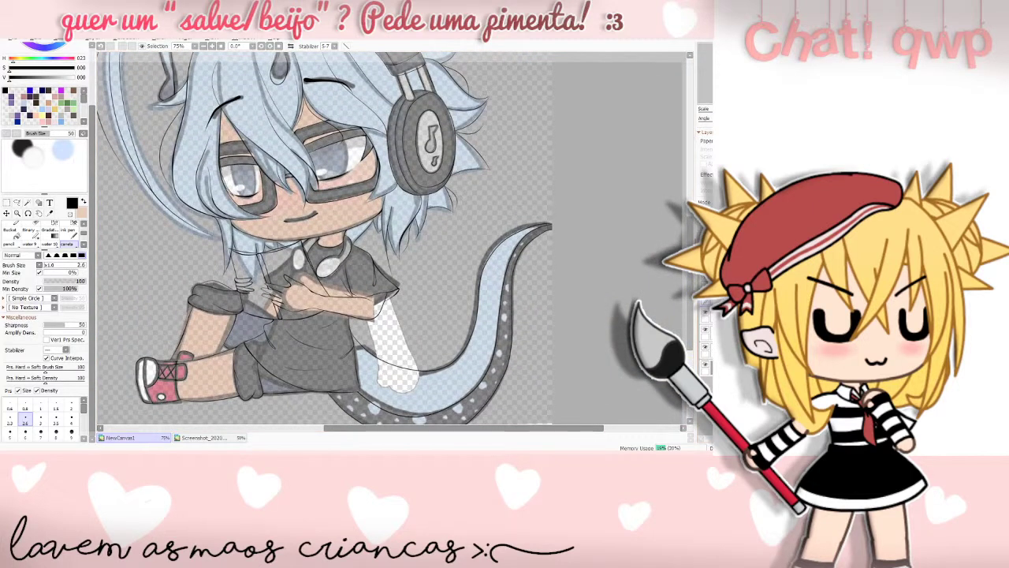
# - Go over both eyebrows and the mouth along their existing lines
pyautogui.click(706, 313)
pyautogui.click(707, 313)
pyautogui.hotkey('ctrl', 'z')
pyautogui.hotkey('ctrl', 'z')
pyautogui.moveTo(305, 80); pyautogui.dragTo(354, 86)
pyautogui.moveTo(242, 97); pyautogui.dragTo(210, 124)
pyautogui.moveTo(284, 220); pyautogui.dragTo(317, 211)
# - Select the line-art layer for the tail details and outline the pale spots near the tail's base
pyautogui.click(706, 314)
pyautogui.click(707, 314)
pyautogui.click(706, 314)
pyautogui.click(706, 313)
pyautogui.click(720, 317)
pyautogui.moveTo(690, 292); pyautogui.dragTo(690, 329)
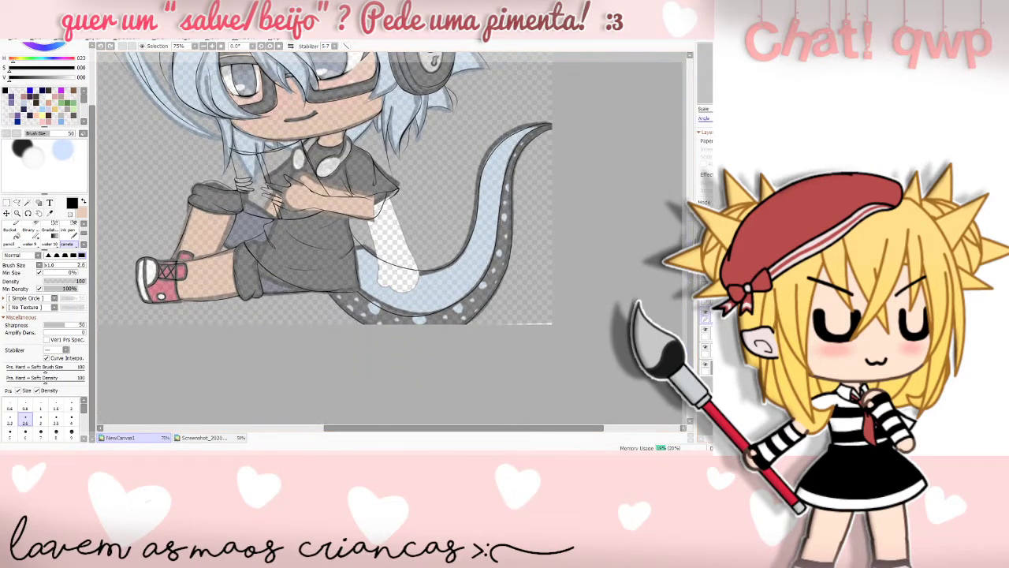
pyautogui.scroll(3, 392, 240)
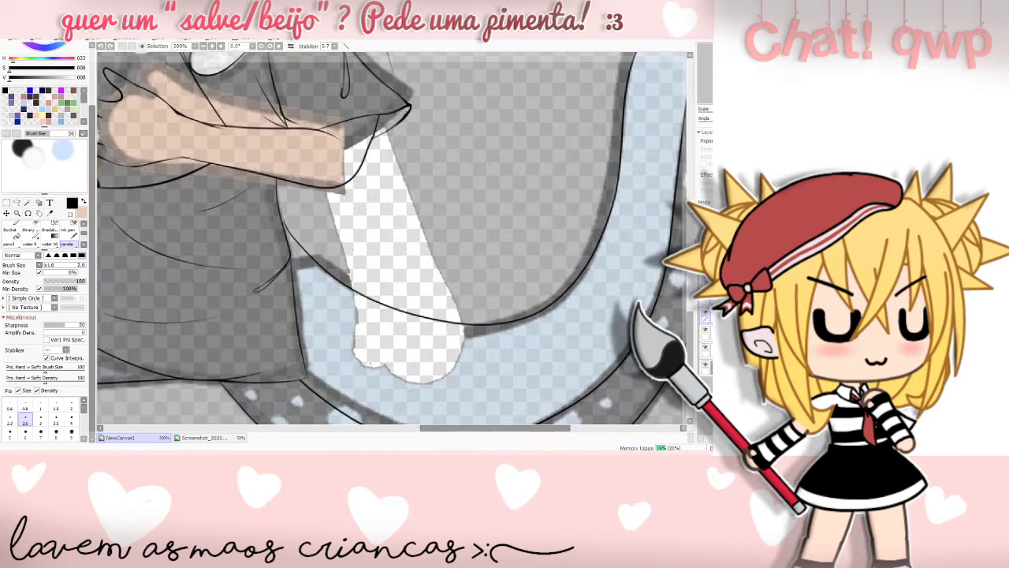
pyautogui.scroll(-3, 314, 172)
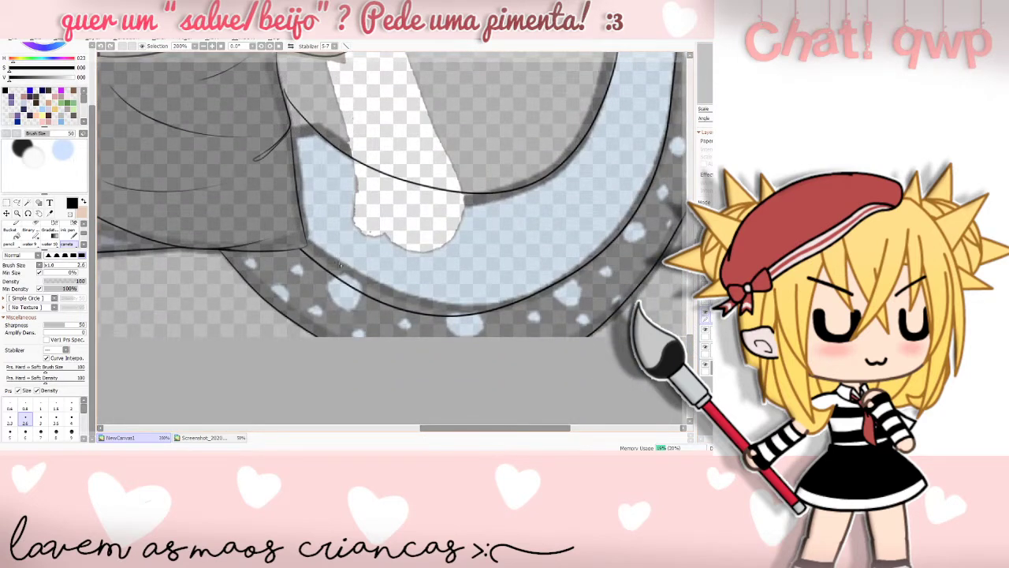
pyautogui.moveTo(332, 281)
pyautogui.mouseDown()
pyautogui.moveTo(338, 312)
pyautogui.moveTo(362, 298)
pyautogui.mouseUp()
pyautogui.hotkey('ctrl', 'z')
pyautogui.moveTo(297, 264)
pyautogui.mouseDown()
pyautogui.moveTo(246, 266)
pyautogui.moveTo(255, 260)
pyautogui.moveTo(284, 298)
pyautogui.moveTo(291, 292)
pyautogui.moveTo(277, 297)
pyautogui.moveTo(273, 290)
pyautogui.moveTo(323, 304)
pyautogui.moveTo(321, 319)
pyautogui.moveTo(306, 312)
pyautogui.moveTo(361, 325)
pyautogui.moveTo(364, 336)
pyautogui.mouseUp()
pyautogui.hotkey('ctrl', 'z')
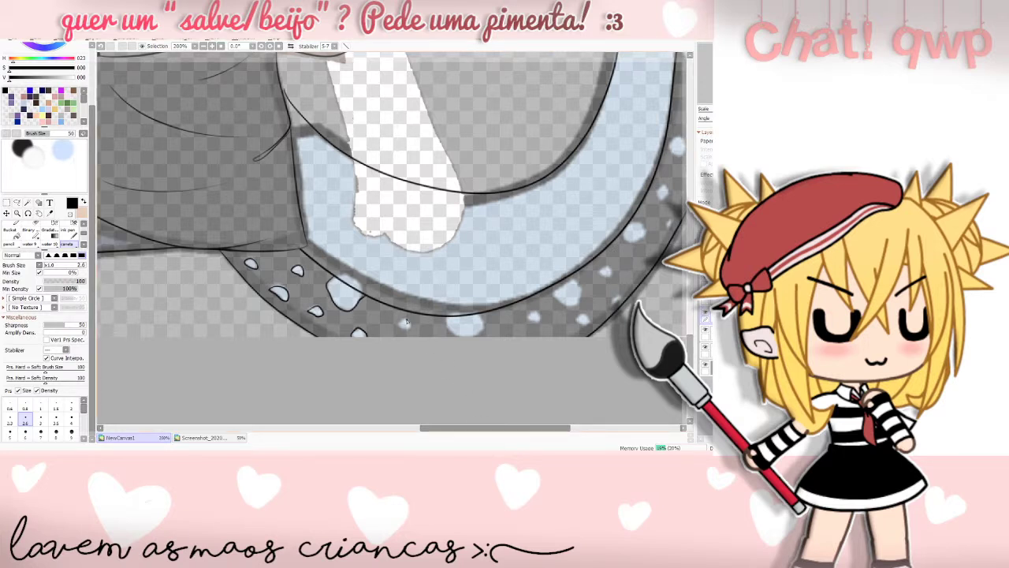
# - Outline the pale spots along the lowest curve of the tail's dark band
pyautogui.moveTo(401, 321); pyautogui.dragTo(407, 320)
pyautogui.moveTo(486, 334)
pyautogui.mouseDown()
pyautogui.moveTo(478, 313)
pyautogui.moveTo(447, 318)
pyautogui.moveTo(450, 336)
pyautogui.moveTo(487, 322)
pyautogui.moveTo(476, 314)
pyautogui.mouseUp()
pyautogui.hotkey('ctrl', 'z')
pyautogui.hotkey('ctrl', 'z')
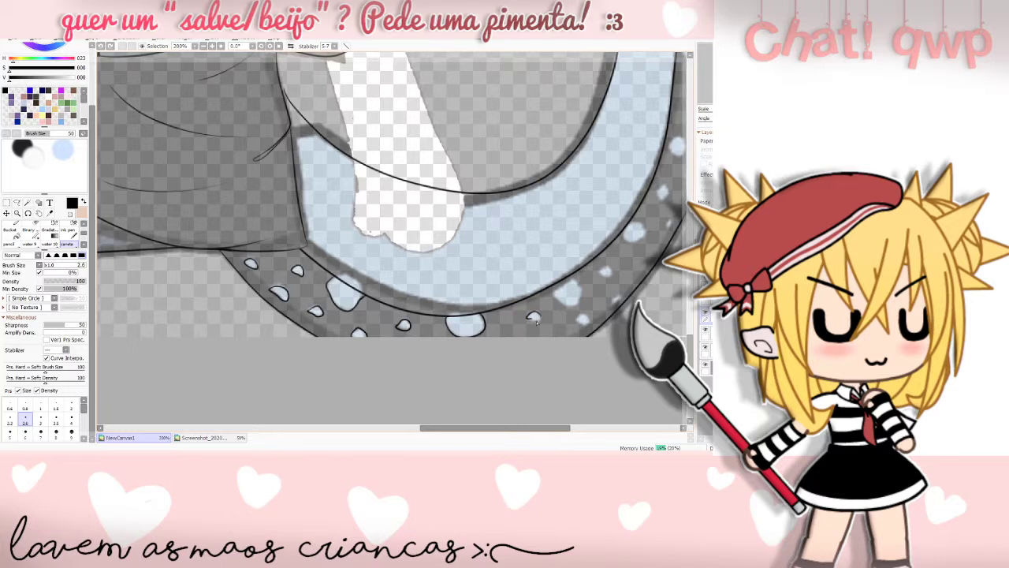
pyautogui.moveTo(539, 316)
pyautogui.mouseDown()
pyautogui.moveTo(530, 312)
pyautogui.moveTo(540, 315)
pyautogui.mouseUp()
pyautogui.moveTo(574, 280)
pyautogui.mouseDown()
pyautogui.moveTo(556, 302)
pyautogui.moveTo(569, 309)
pyautogui.moveTo(583, 296)
pyautogui.moveTo(570, 282)
pyautogui.mouseUp()
pyautogui.moveTo(588, 318)
pyautogui.mouseDown()
pyautogui.moveTo(580, 313)
pyautogui.moveTo(576, 326)
pyautogui.moveTo(586, 329)
pyautogui.moveTo(617, 294)
pyautogui.moveTo(605, 309)
pyautogui.moveTo(628, 299)
pyautogui.moveTo(597, 276)
pyautogui.moveTo(611, 274)
pyautogui.mouseUp()
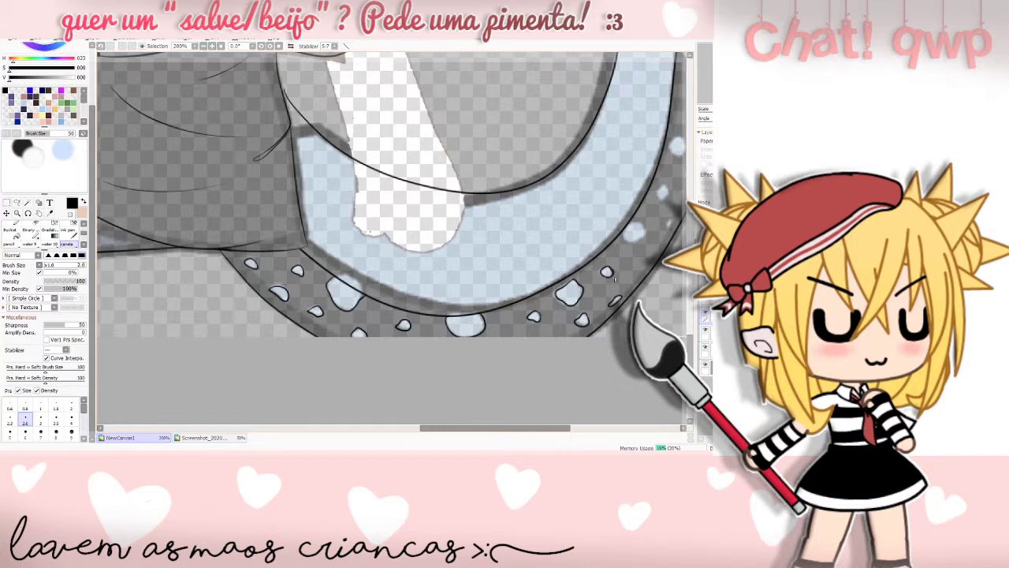
# - Outline the spots where the tail's dark band curves upward, up to the start of its vertical stretch
pyautogui.moveTo(487, 429); pyautogui.dragTo(514, 429)
pyautogui.moveTo(530, 226)
pyautogui.mouseDown()
pyautogui.moveTo(545, 235)
pyautogui.moveTo(531, 240)
pyautogui.moveTo(540, 224)
pyautogui.moveTo(541, 236)
pyautogui.moveTo(521, 232)
pyautogui.moveTo(572, 222)
pyautogui.moveTo(558, 184)
pyautogui.moveTo(565, 202)
pyautogui.moveTo(589, 183)
pyautogui.mouseUp()
pyautogui.hotkey('ctrl', 'z')
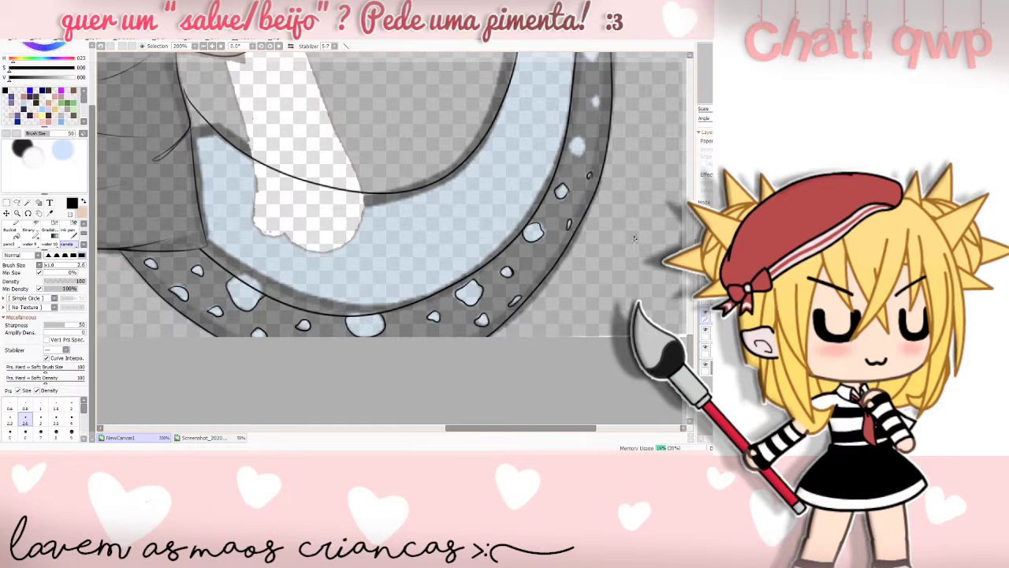
pyautogui.hotkey('ctrl', 'z')
pyautogui.moveTo(590, 171); pyautogui.dragTo(587, 182)
pyautogui.moveTo(690, 345); pyautogui.dragTo(690, 326)
pyautogui.moveTo(575, 240)
pyautogui.mouseDown()
pyautogui.moveTo(566, 259)
pyautogui.moveTo(583, 260)
pyautogui.moveTo(580, 245)
pyautogui.moveTo(566, 255)
pyautogui.moveTo(588, 261)
pyautogui.moveTo(584, 247)
pyautogui.mouseUp()
pyautogui.hotkey('ctrl', 'z')
pyautogui.moveTo(601, 206)
pyautogui.mouseDown()
pyautogui.moveTo(596, 197)
pyautogui.moveTo(589, 208)
pyautogui.moveTo(597, 216)
pyautogui.moveTo(602, 204)
pyautogui.mouseUp()
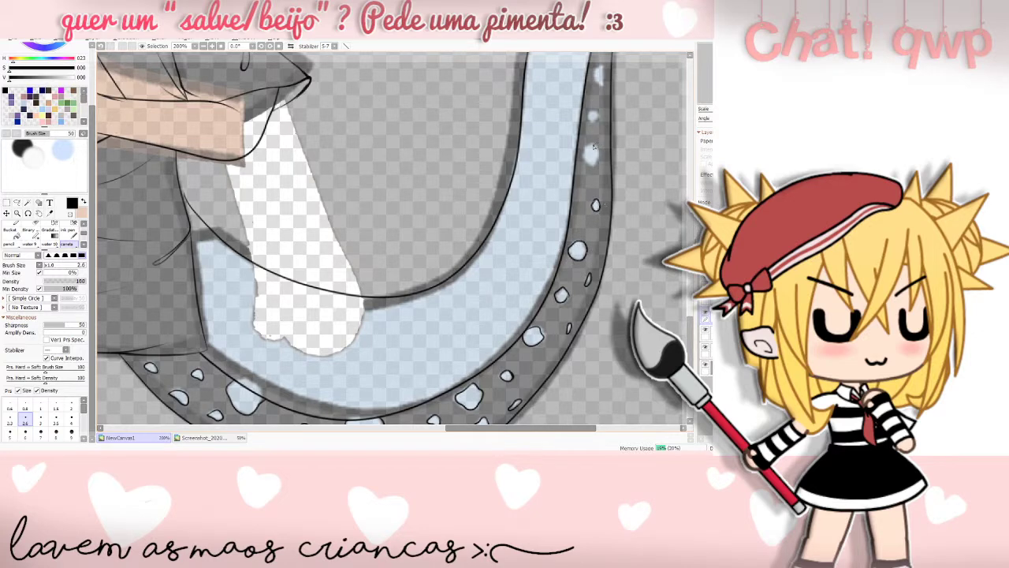
# - Outline the spots along the vertical stretch of the tail's dark band and the first one near its upper bend
pyautogui.moveTo(593, 142)
pyautogui.mouseDown()
pyautogui.moveTo(583, 161)
pyautogui.moveTo(596, 171)
pyautogui.moveTo(590, 124)
pyautogui.moveTo(602, 113)
pyautogui.mouseUp()
pyautogui.scroll(3, 570, 170)
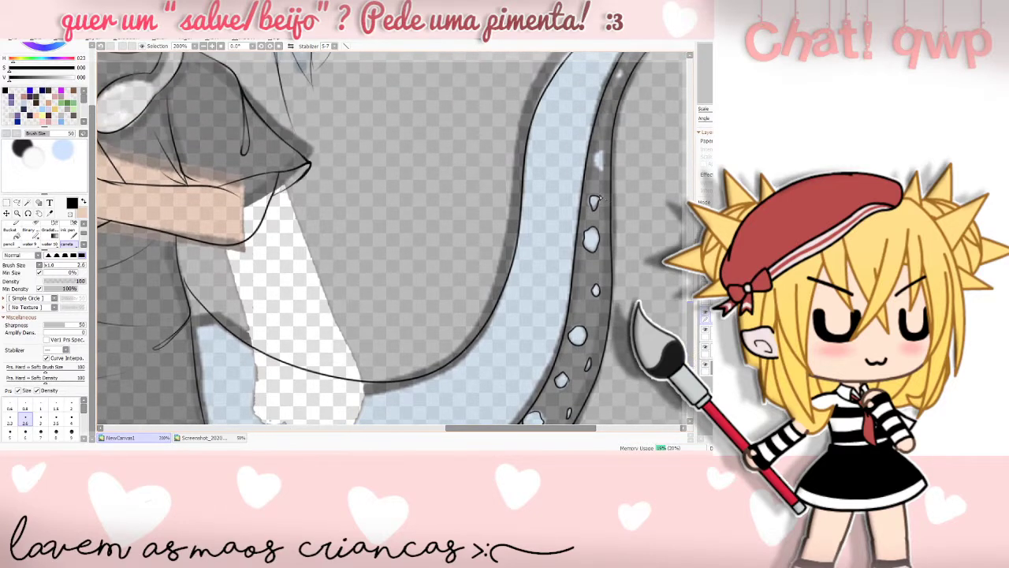
pyautogui.hotkey('ctrl', 'z')
pyautogui.moveTo(591, 193)
pyautogui.mouseDown()
pyautogui.moveTo(588, 205)
pyautogui.moveTo(599, 196)
pyautogui.mouseUp()
pyautogui.moveTo(602, 155)
pyautogui.mouseDown()
pyautogui.moveTo(596, 148)
pyautogui.moveTo(598, 175)
pyautogui.moveTo(603, 160)
pyautogui.mouseUp()
pyautogui.scroll(4, 604, 166)
pyautogui.moveTo(618, 211); pyautogui.dragTo(617, 211)
# - Outline the remaining narrow spots on the dark band up to the tail's tip at the canvas edge
pyautogui.hscroll(3, 550, 168)
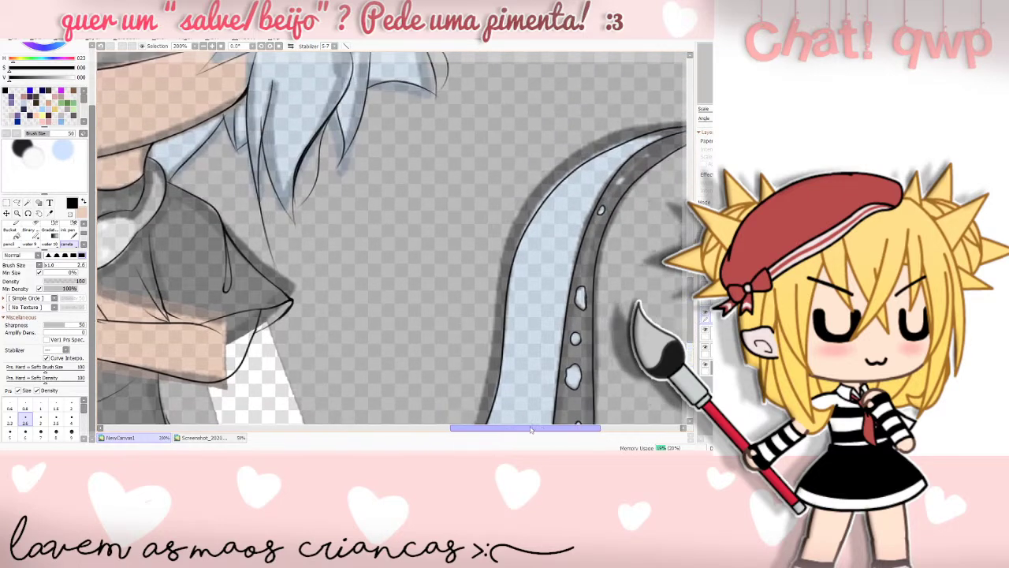
pyautogui.moveTo(542, 176)
pyautogui.mouseDown()
pyautogui.moveTo(531, 190)
pyautogui.moveTo(571, 153)
pyautogui.mouseUp()
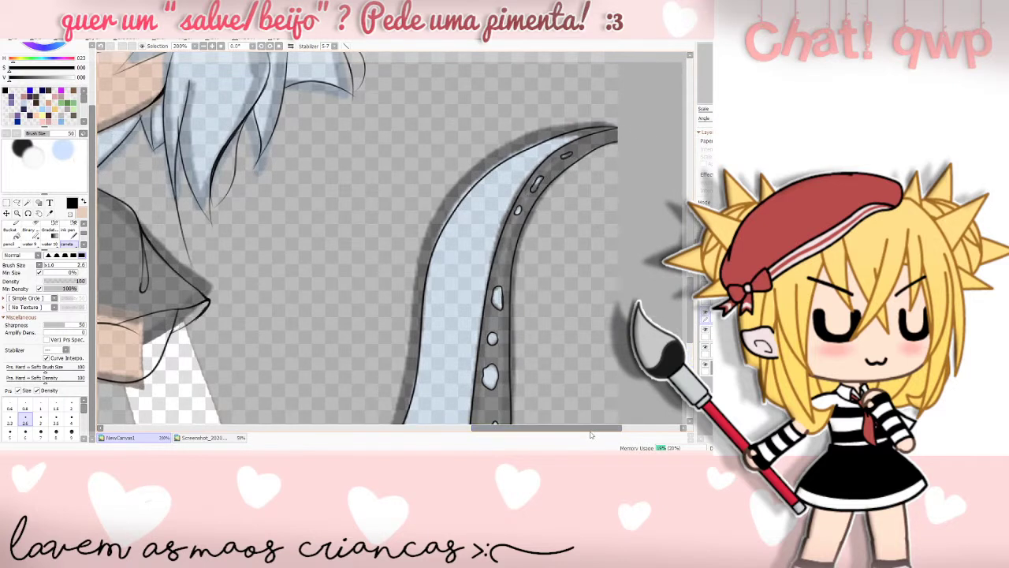
pyautogui.moveTo(505, 261); pyautogui.dragTo(508, 248)
pyautogui.moveTo(599, 135); pyautogui.dragTo(601, 135)
pyautogui.moveTo(607, 136); pyautogui.dragTo(603, 138)
# - Hide the reference layer and switch the canvas background to white to review the complete line art
pyautogui.click(705, 365)
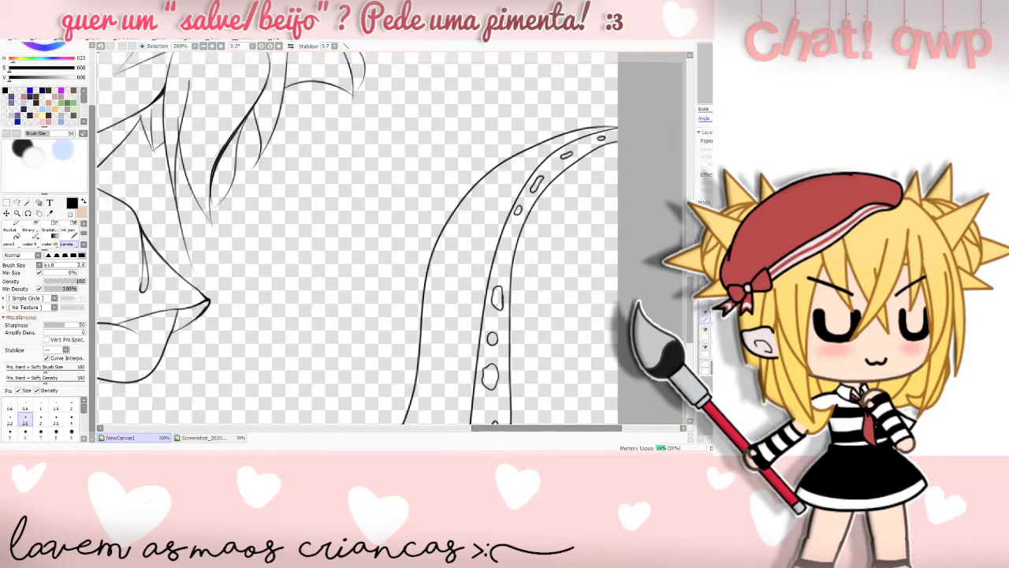
pyautogui.scroll(-3, 391, 240)
pyautogui.scroll(-1, 390, 240)
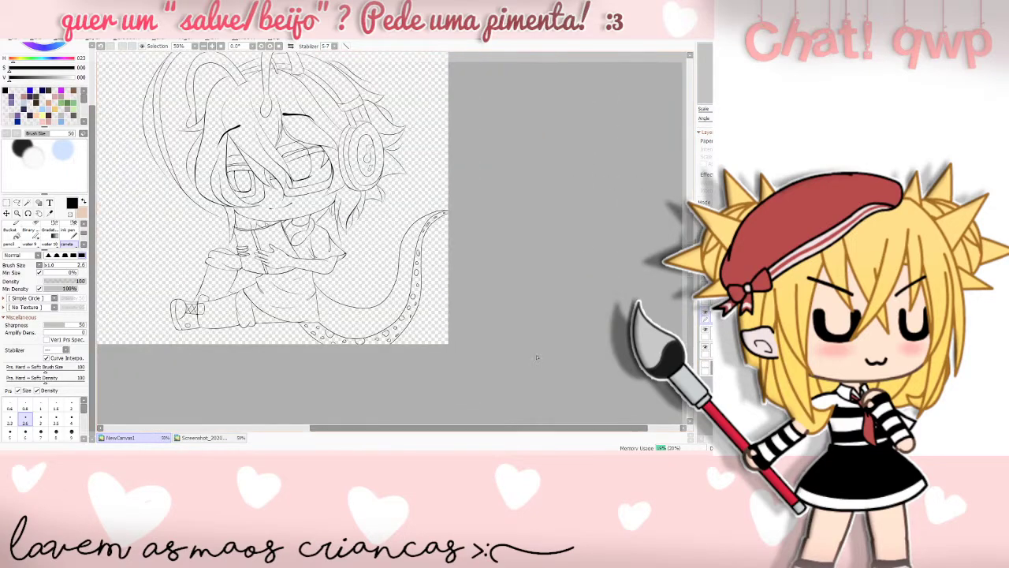
pyautogui.moveTo(513, 428); pyautogui.dragTo(437, 432)
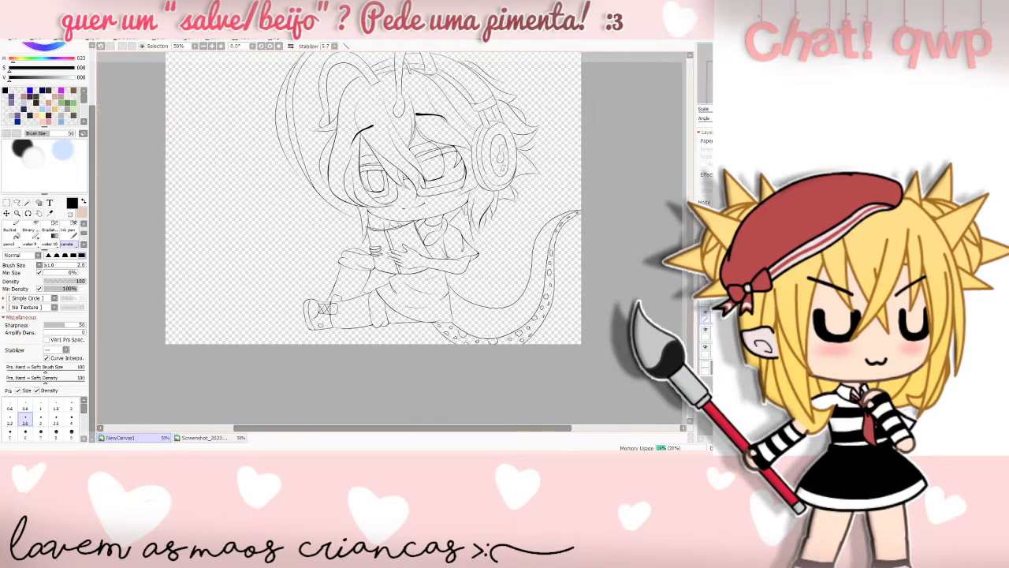
pyautogui.moveTo(692, 319); pyautogui.dragTo(691, 298)
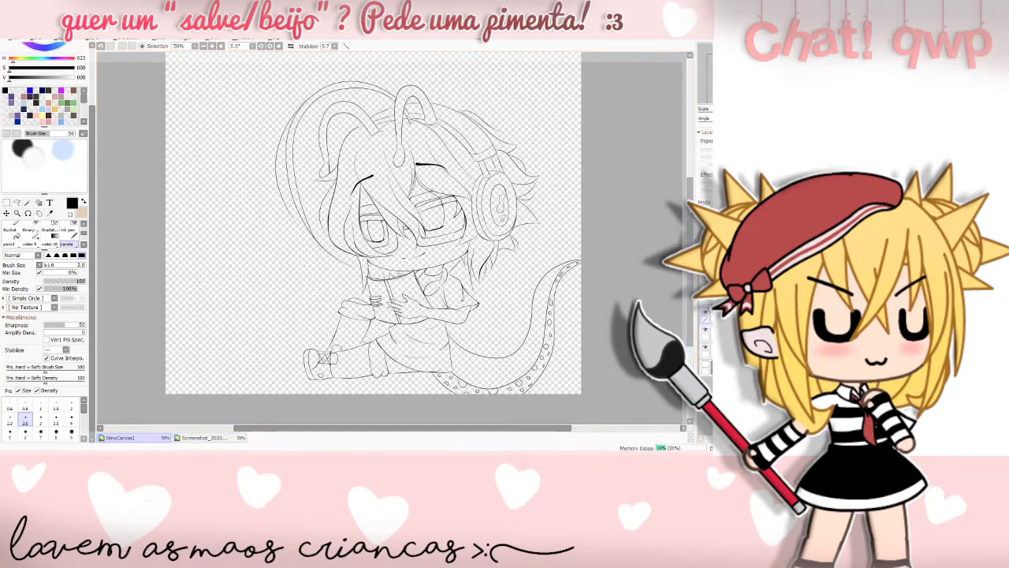
pyautogui.scroll(1, 390, 240)
pyautogui.moveTo(691, 259); pyautogui.dragTo(692, 277)
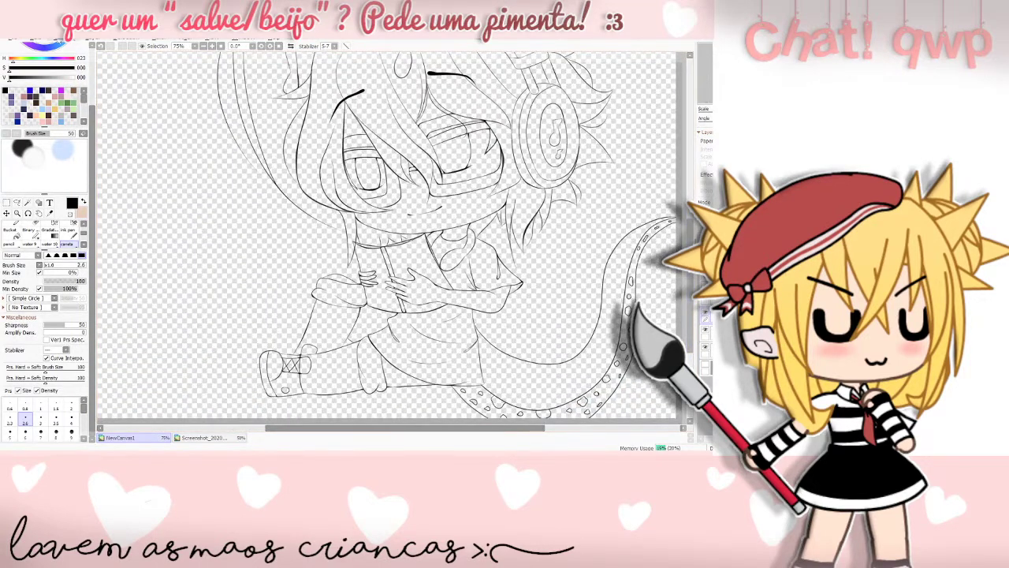
pyautogui.click(150, 132)
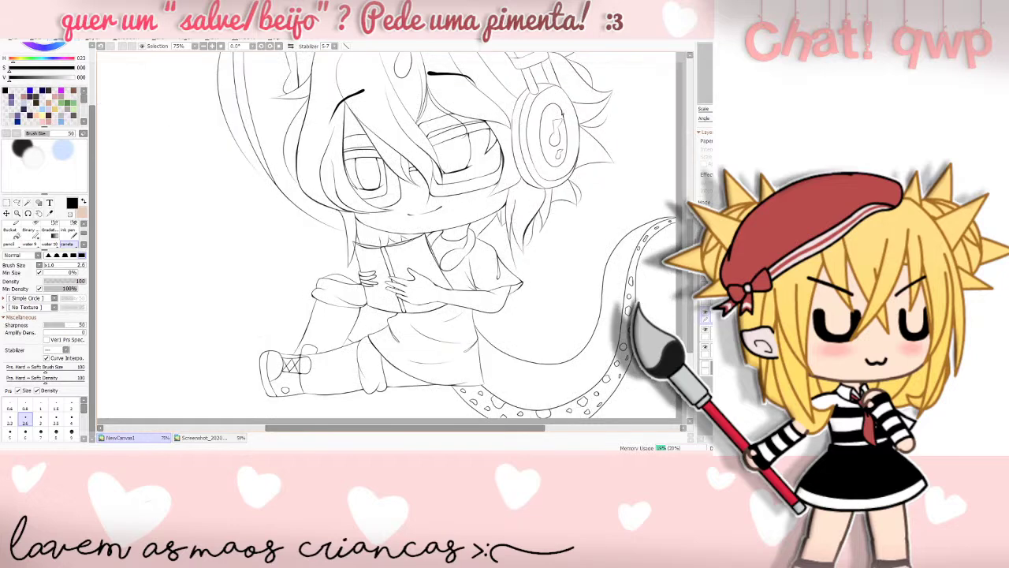
pyautogui.hotkey('ctrl', '-')
pyautogui.hotkey('ctrl', '-')
pyautogui.hotkey('ctrl', '+')
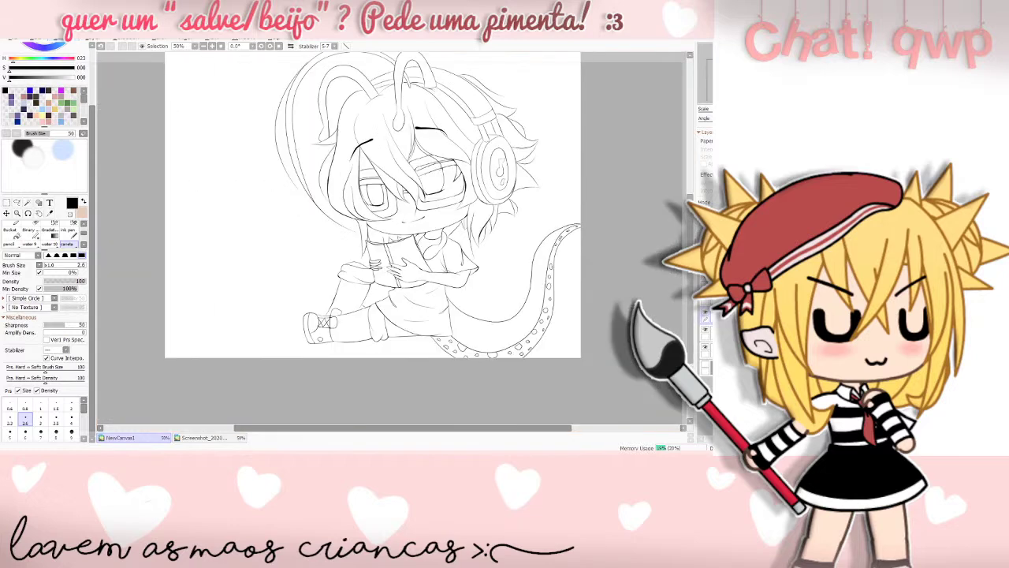
# - Switch the canvas background to the dark transparency checkerboard and check the line art against it
pyautogui.scroll(1, 372, 211)
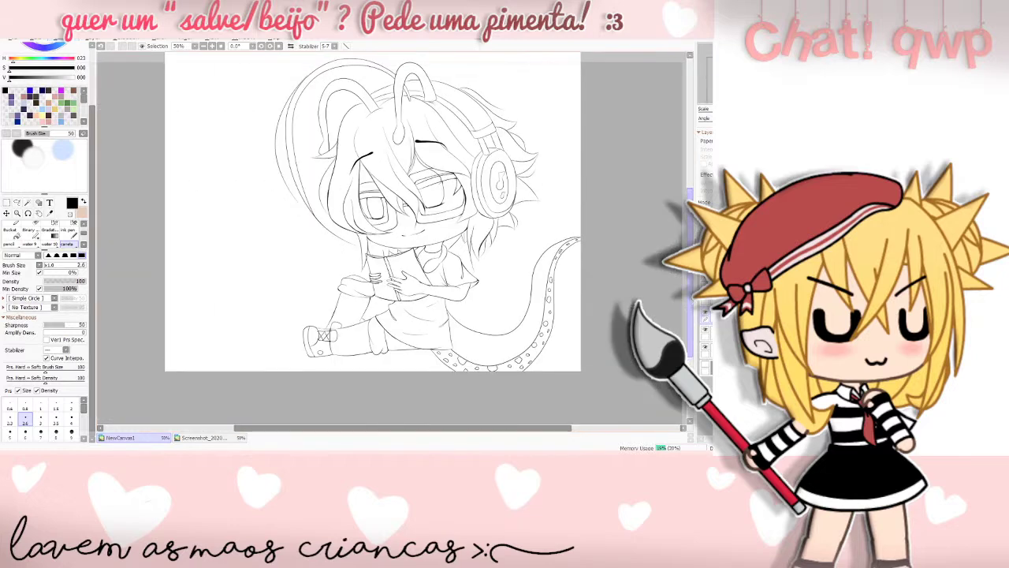
pyautogui.scroll(-1, 372, 212)
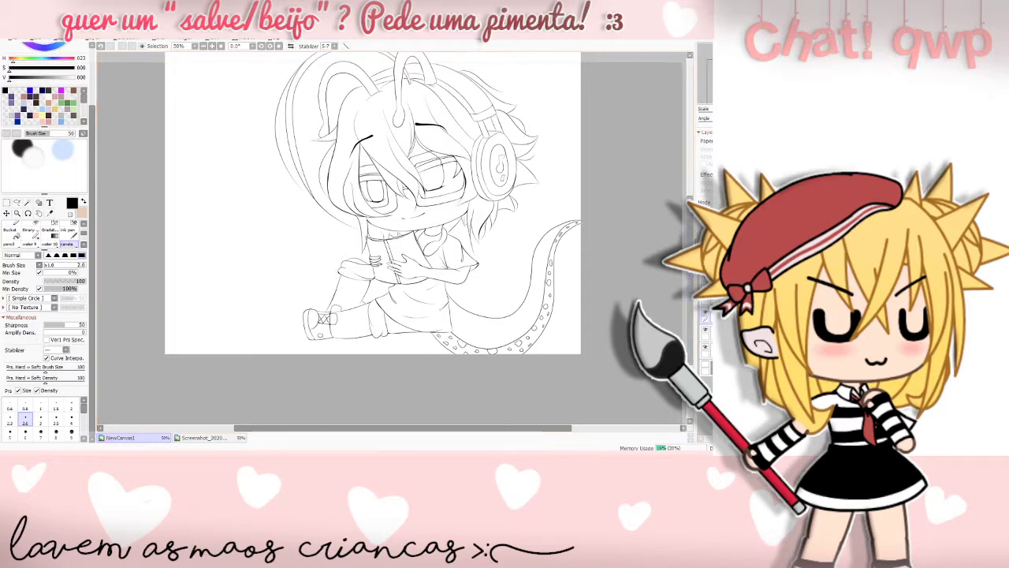
pyautogui.press('pageup')
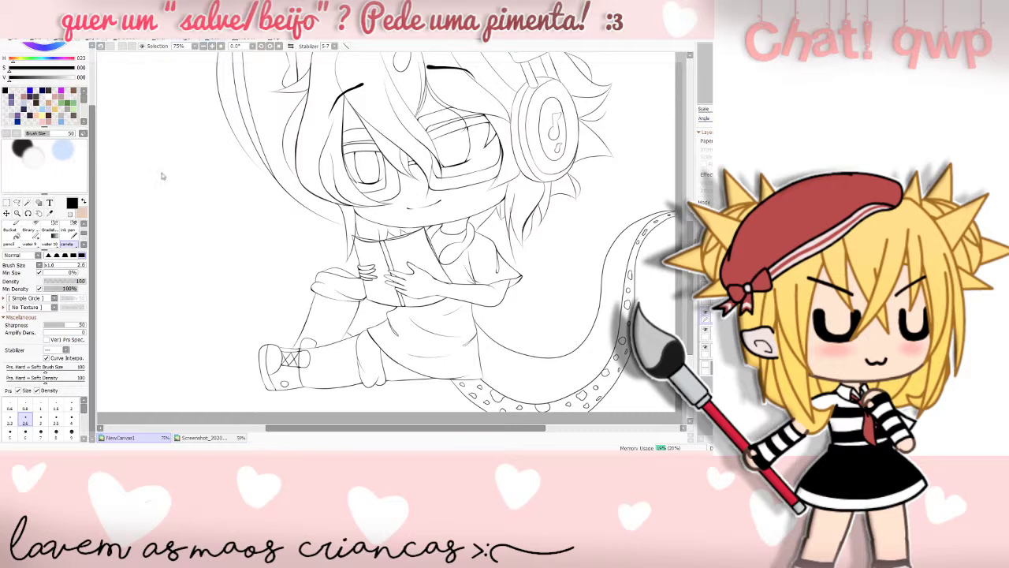
pyautogui.click(194, 175)
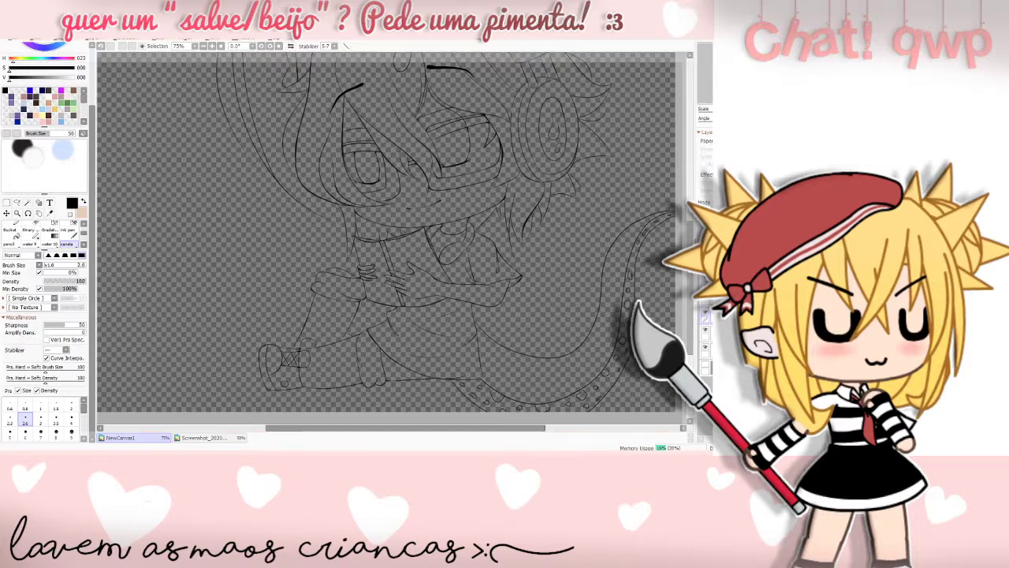
pyautogui.scroll(-1, 390, 238)
pyautogui.moveTo(689, 284); pyautogui.dragTo(690, 266)
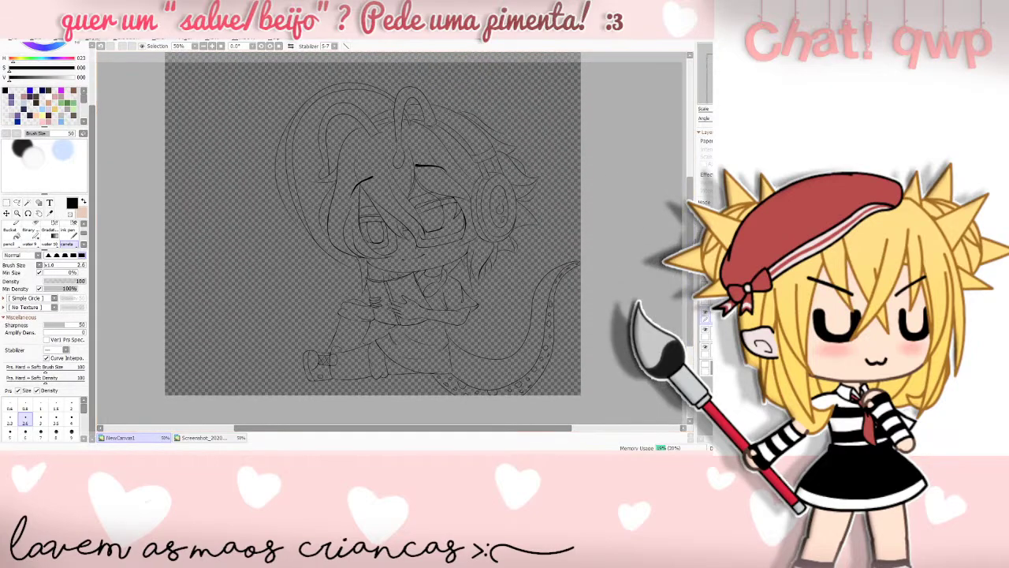
# - Switch the canvas background to the light transparency checkerboard and inspect the whole character's line art
pyautogui.click(164, 161)
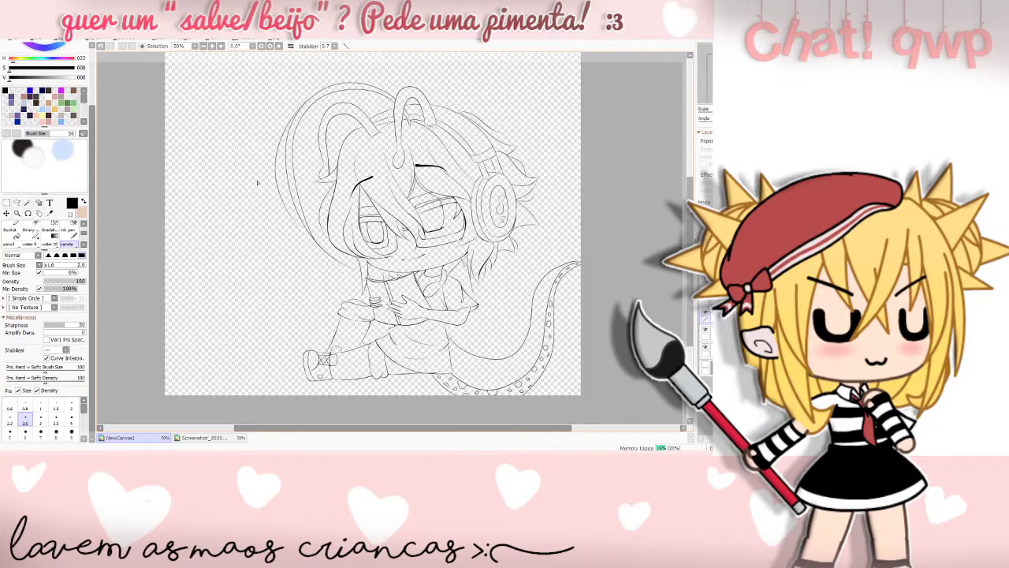
pyautogui.scroll(3, 258, 182)
pyautogui.scroll(-3, 258, 182)
pyautogui.scroll(2, 257, 182)
pyautogui.scroll(-2, 258, 182)
pyautogui.scroll(1, 258, 182)
pyautogui.scroll(-1, 257, 182)
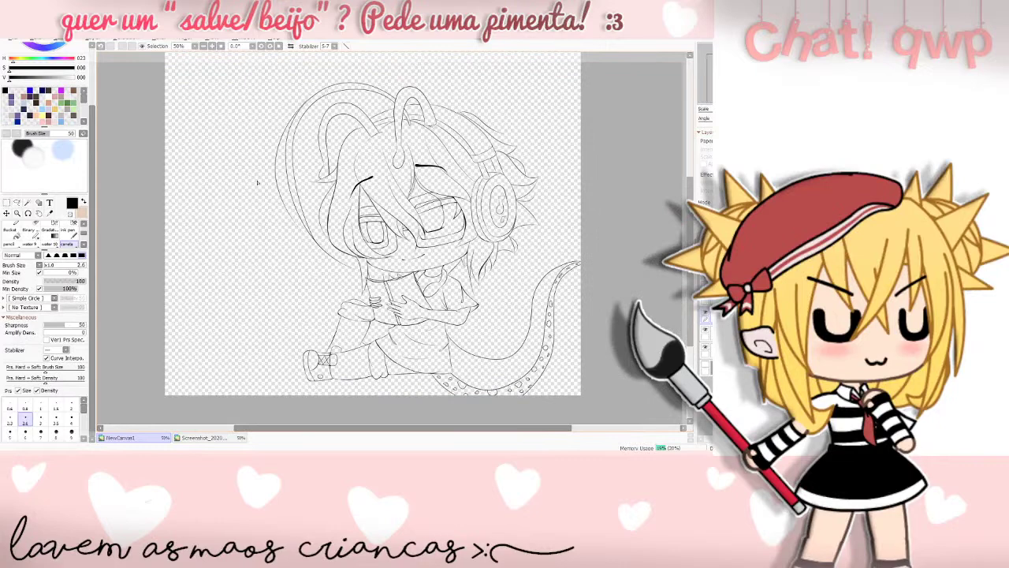